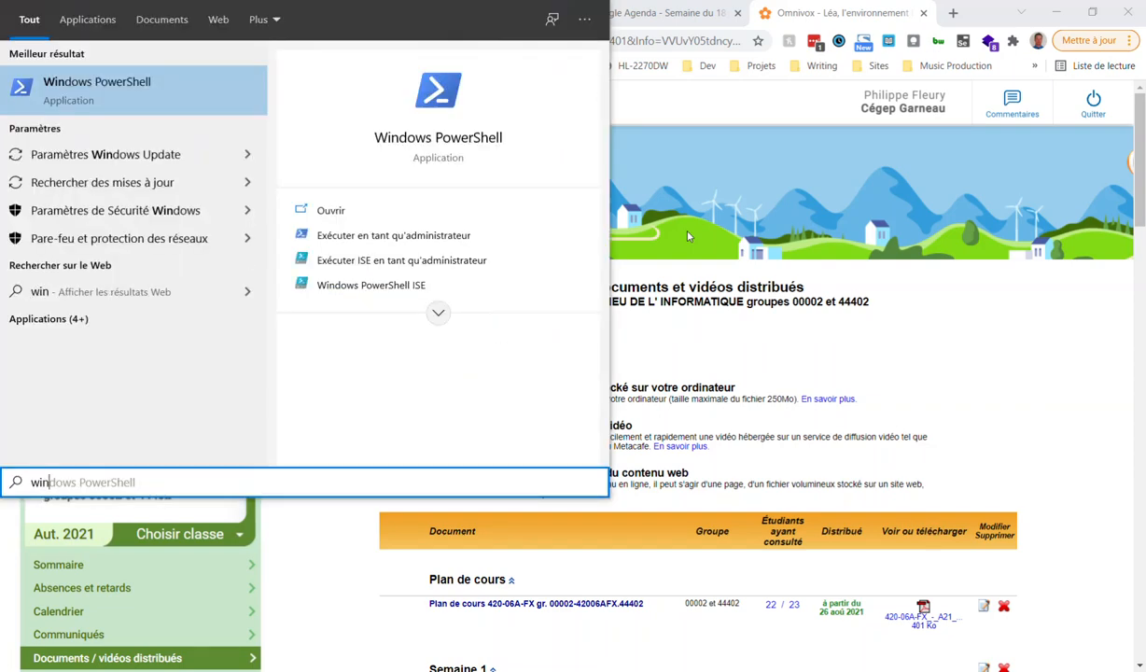
Correct the Start menu search from 'win' to 'word' and choose the Word result
key(BackSpace)
key(BackSpace)
text(ord)
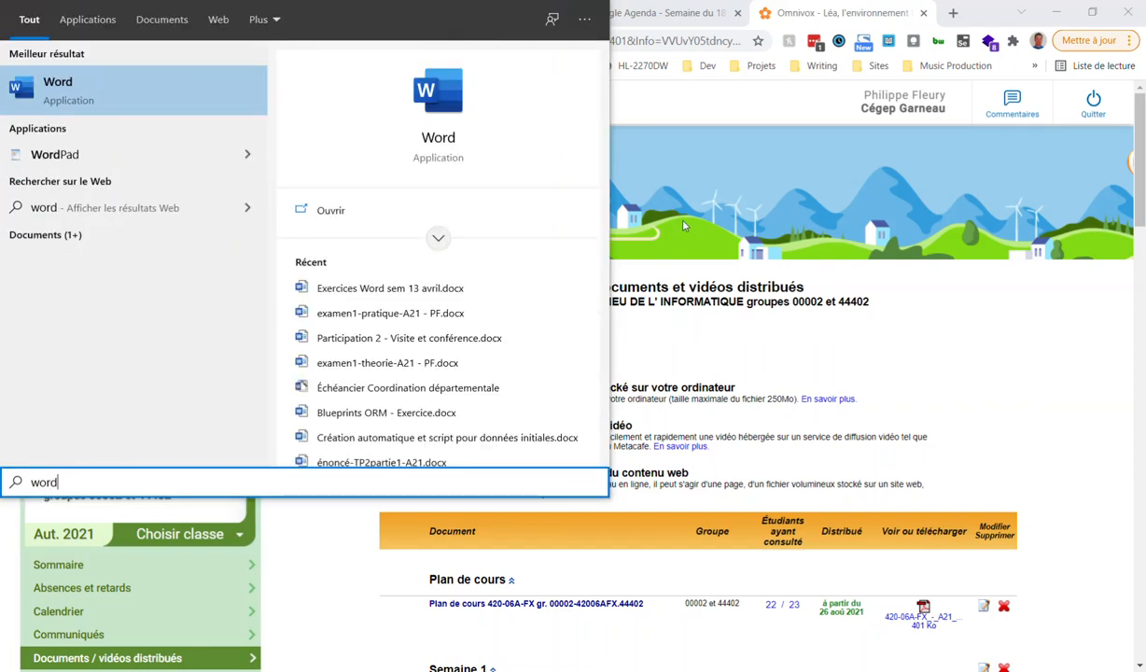
click(69, 98)
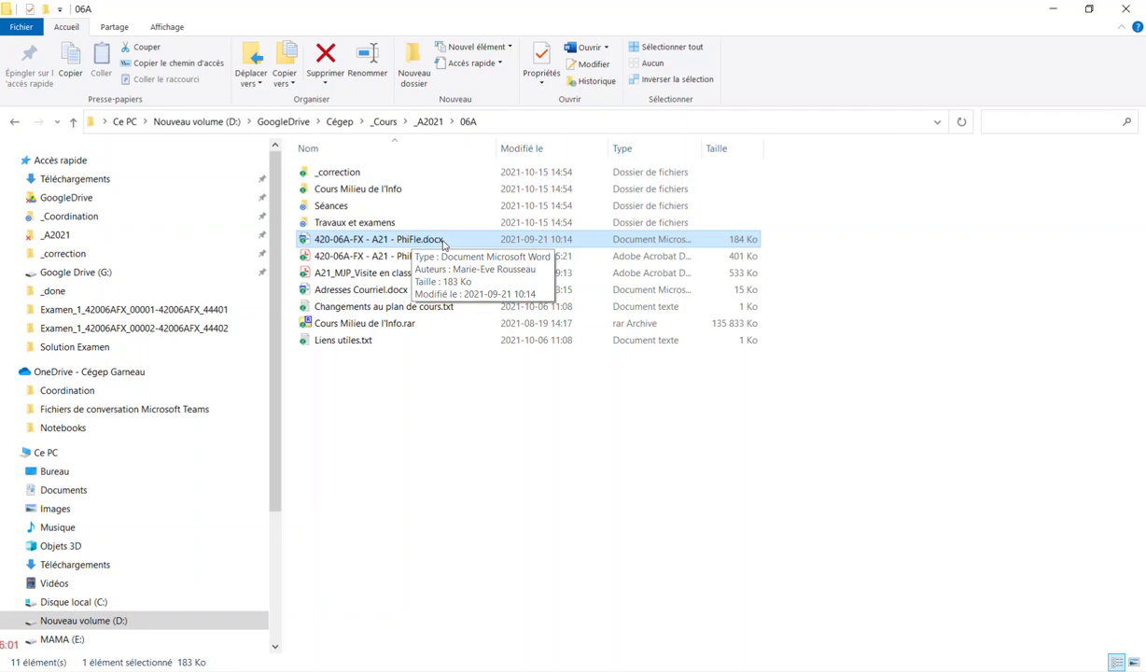
Open the course plan .docx in Word, close it, then search 'word' from the Start menu
double_click(438, 240)
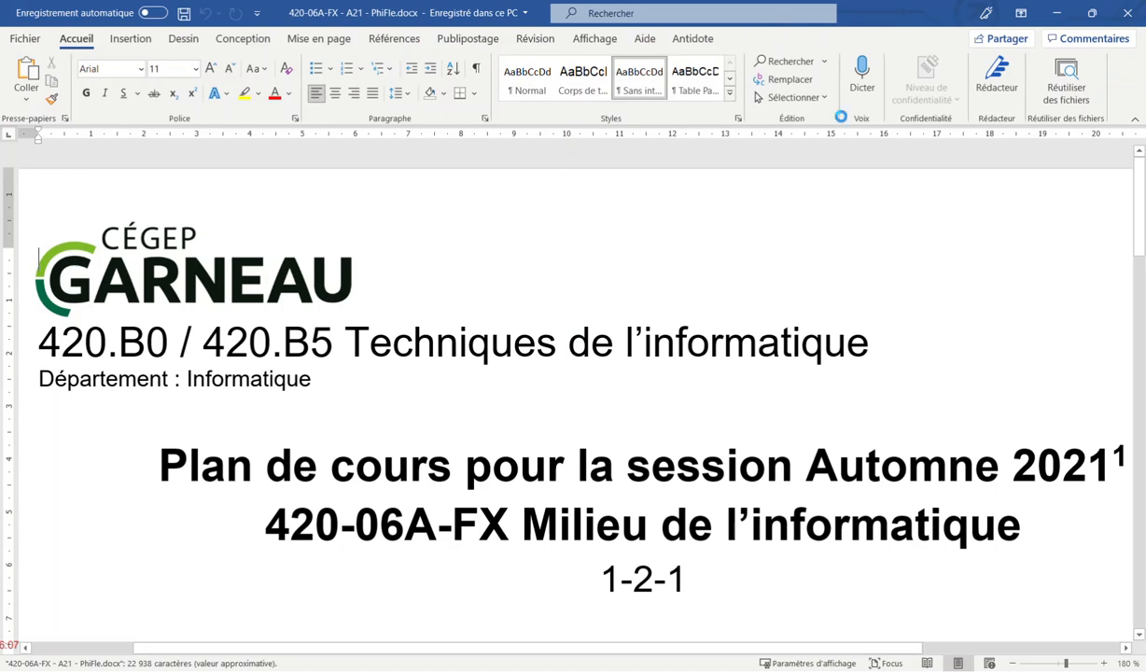
click(1125, 13)
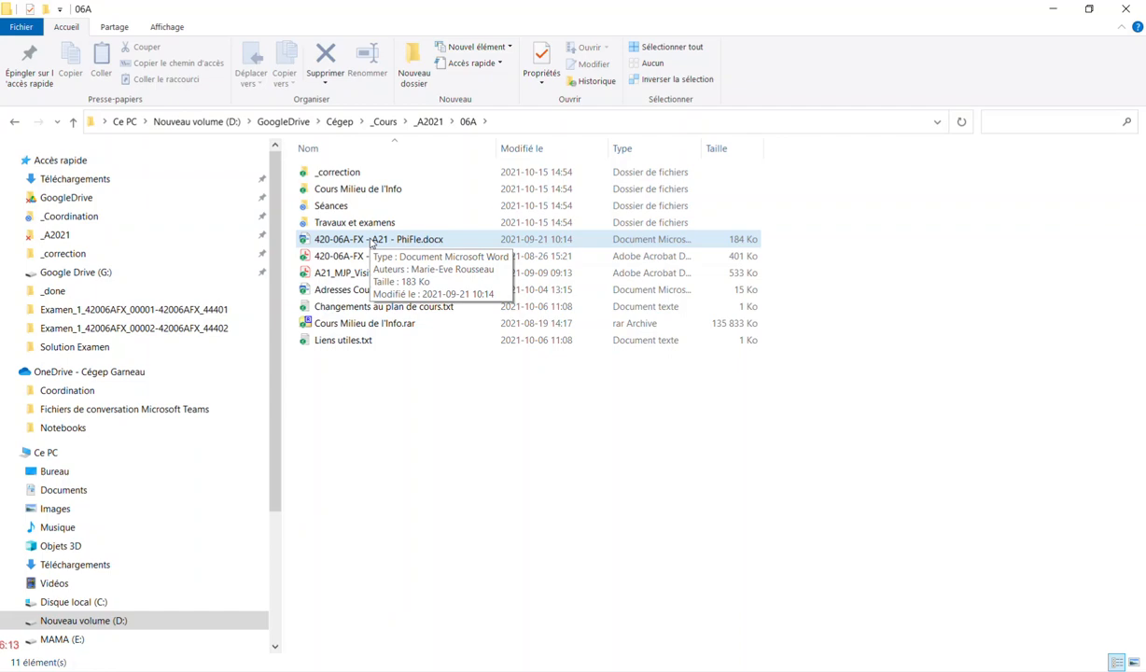
key(alt+Tab)
key(super)
text(word)
key(Escape)
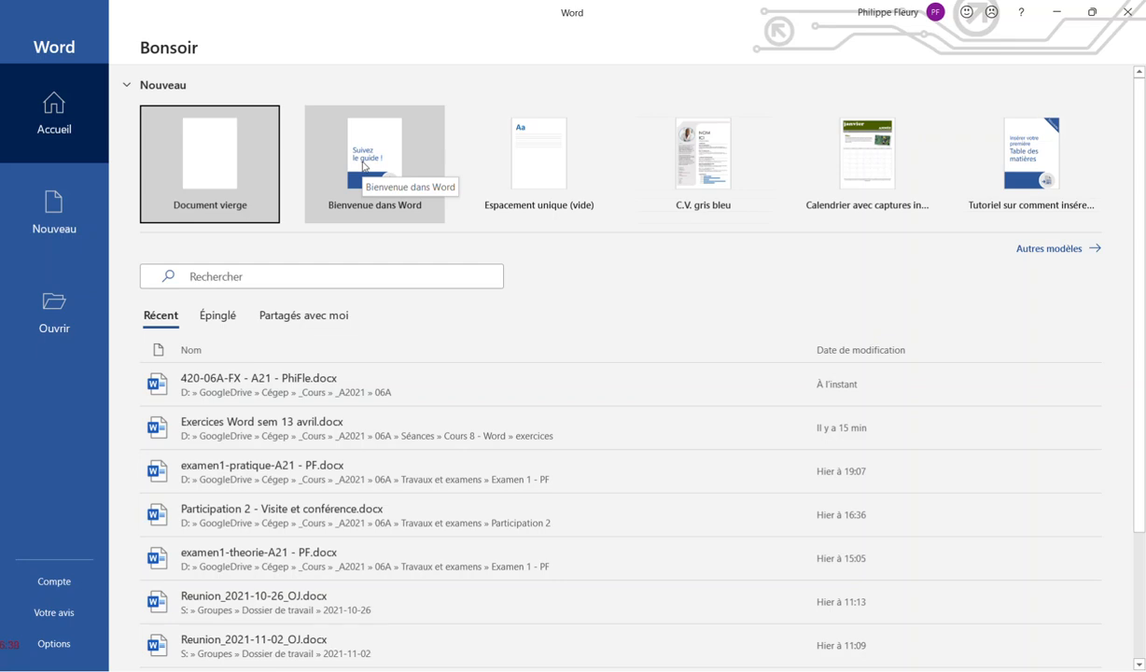
Browse the 'C.V. et lettres de motivation' templates, then go back and create a blank document
click(49, 213)
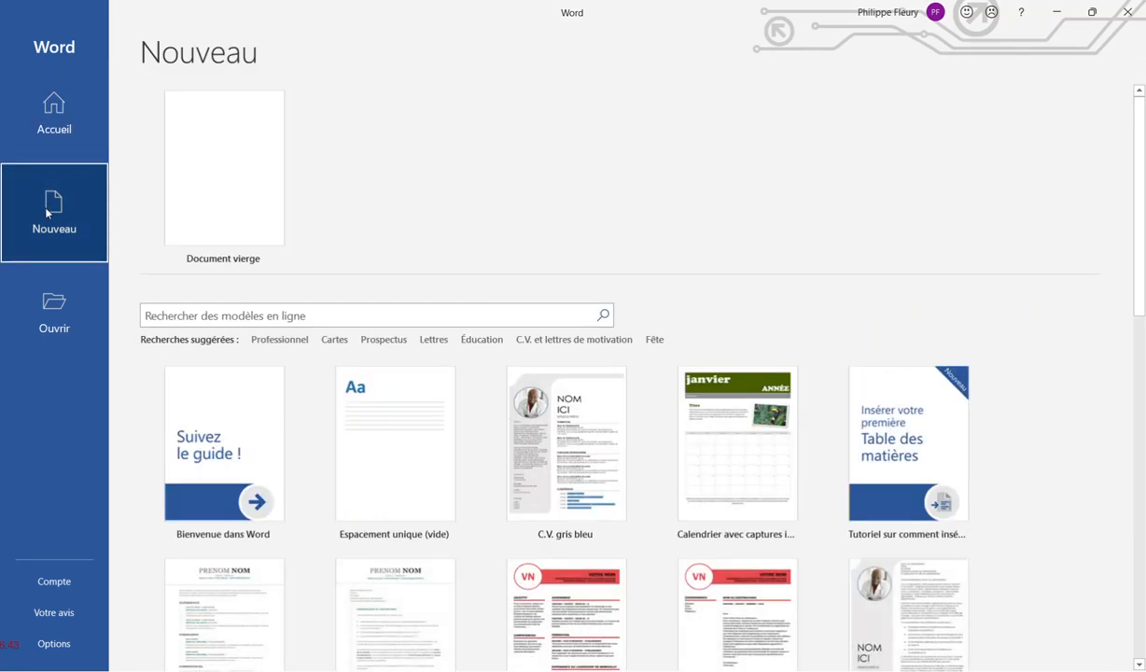
scroll(248, 187, down, 1)
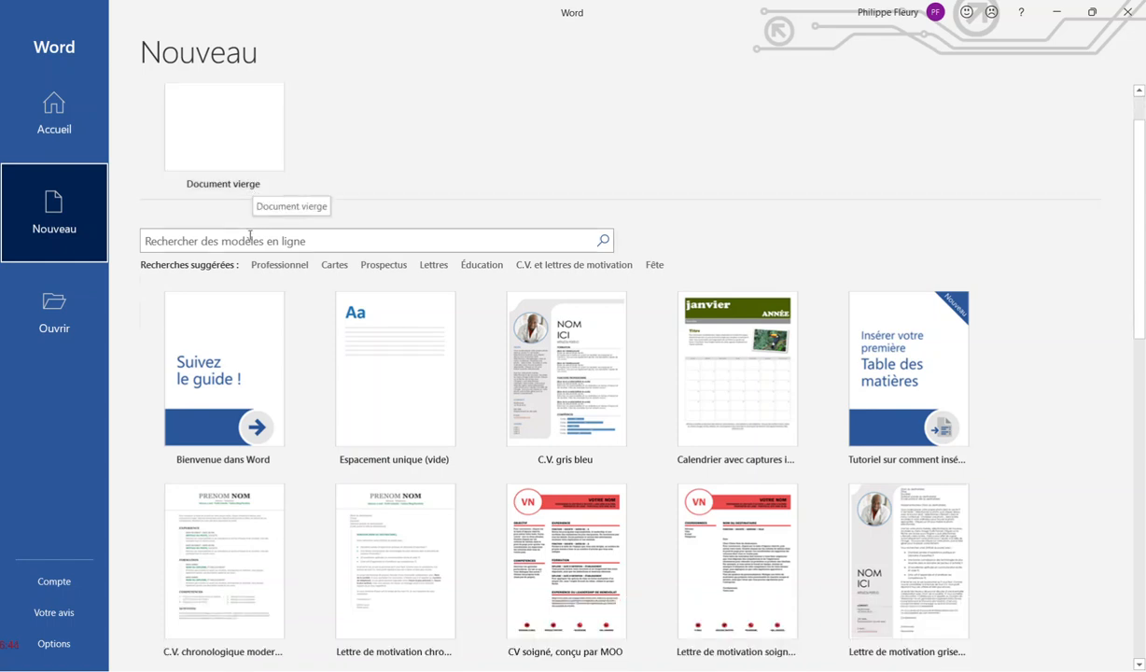
click(546, 265)
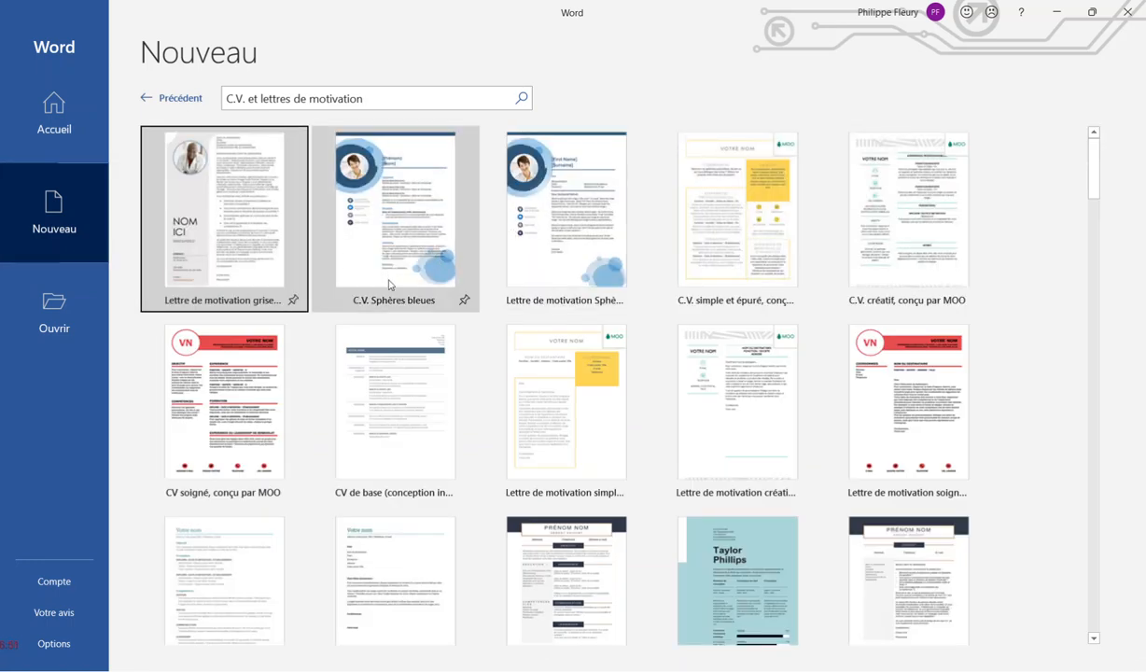
scroll(418, 329, down, 2)
scroll(607, 439, down, 6)
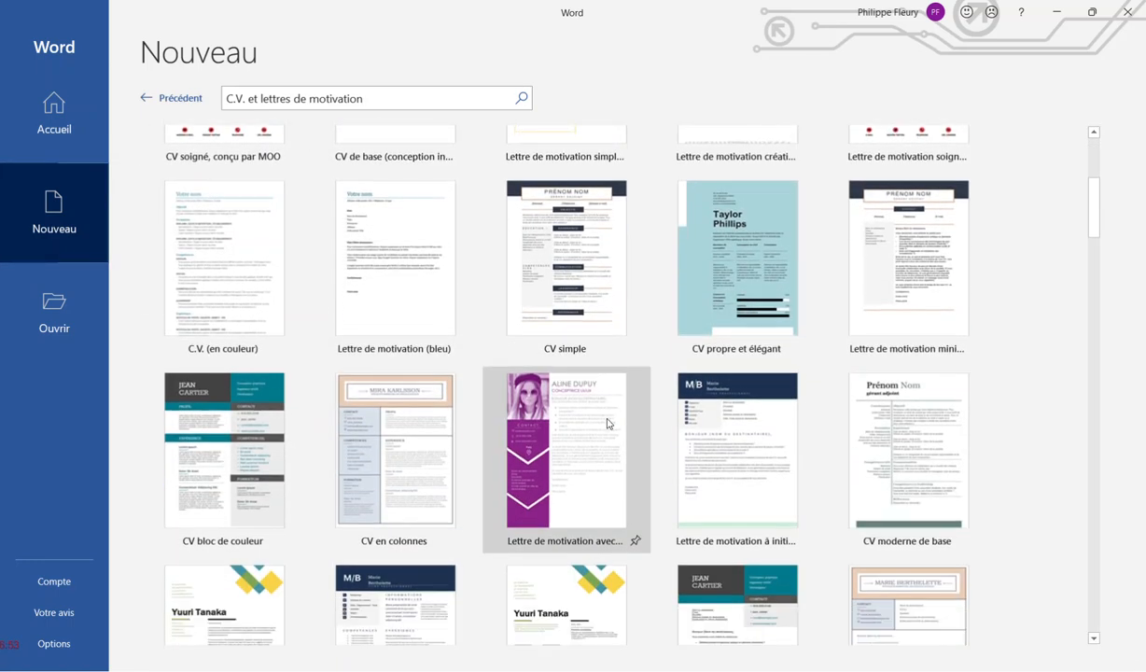
scroll(610, 372, down, 7)
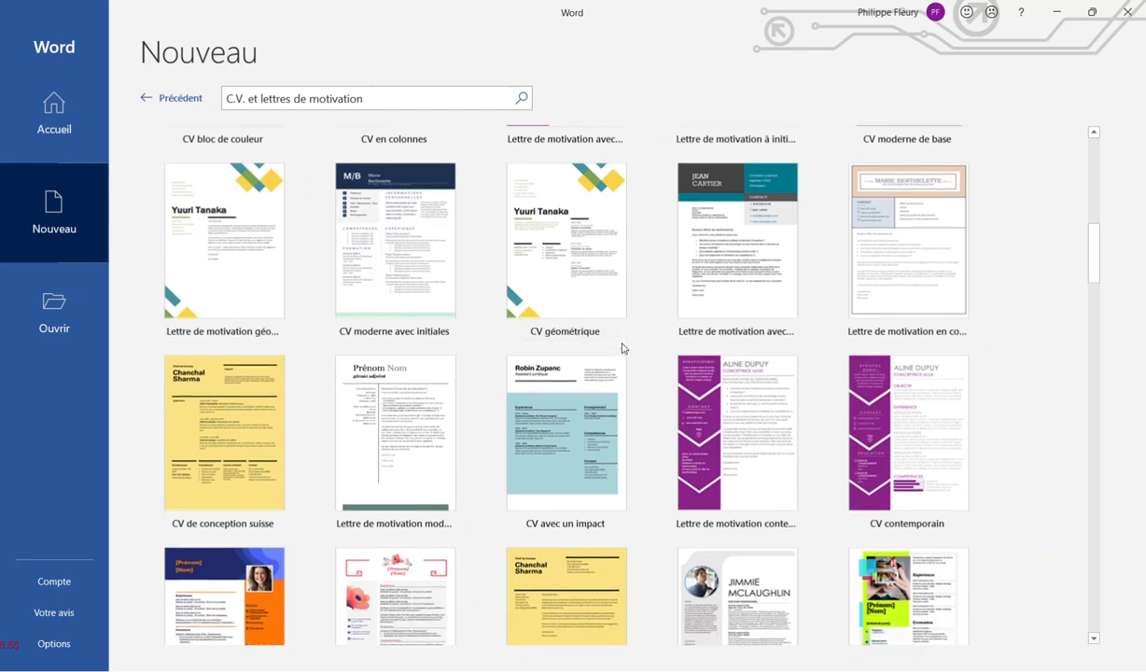
scroll(622, 345, down, 2)
scroll(622, 346, up, 15)
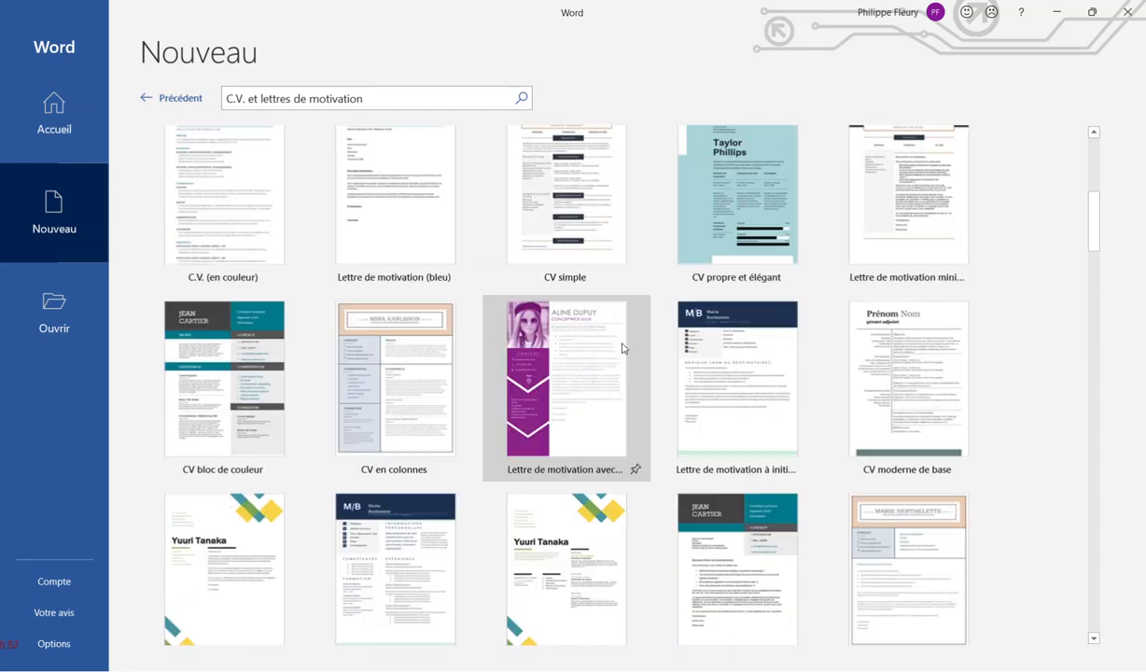
scroll(623, 348, up, 4)
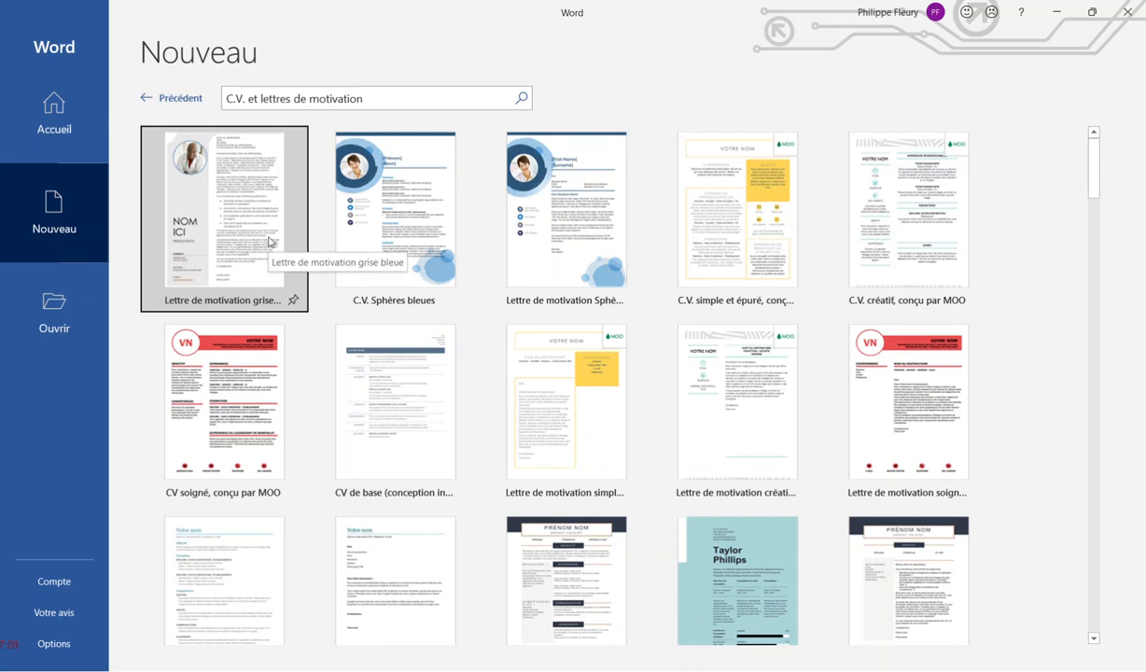
click(166, 99)
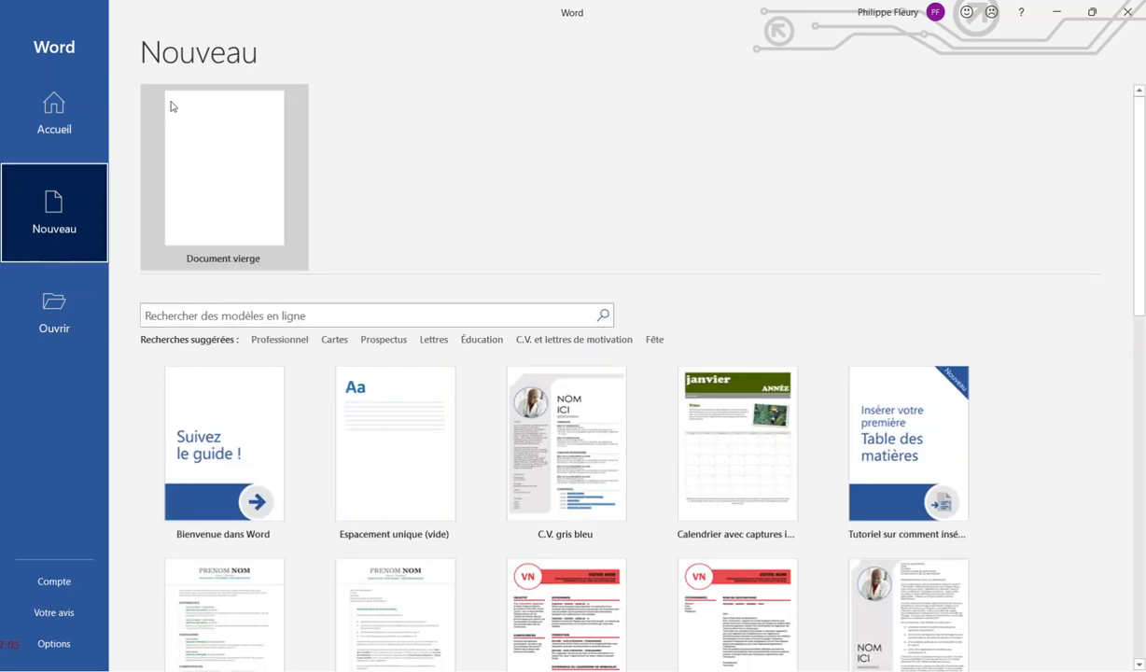
click(221, 178)
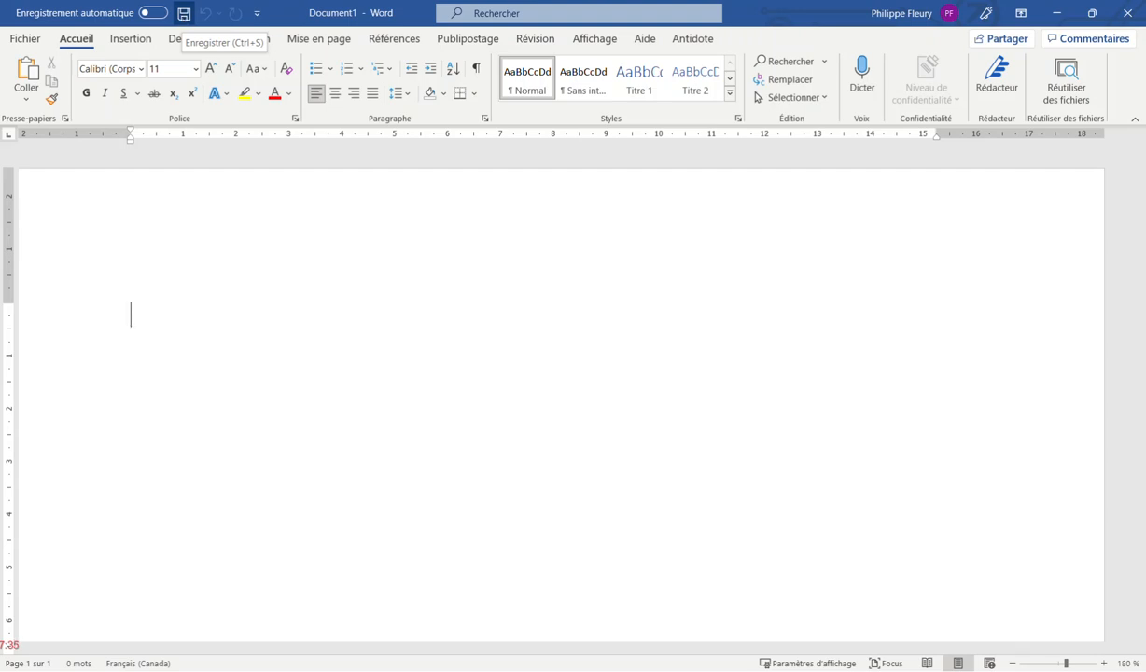
Bring up the save dialog for the new blank document, proposed as Doc1.docx
click(183, 14)
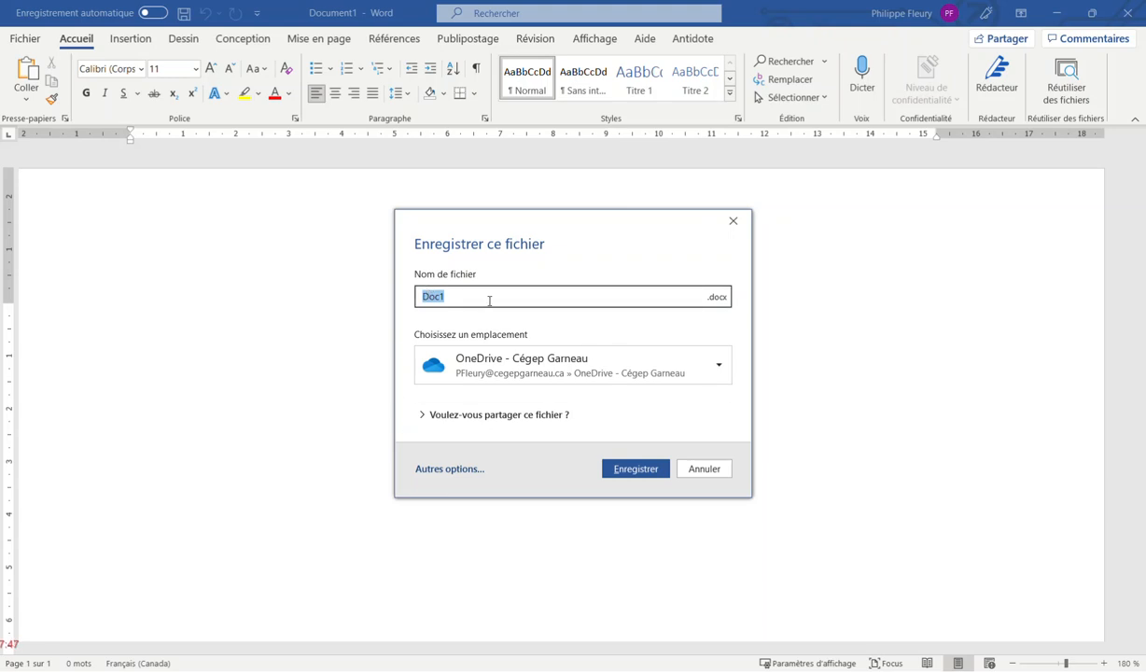
Pick the 06A folder as location and save the document as Exemple_interface_word
click(520, 364)
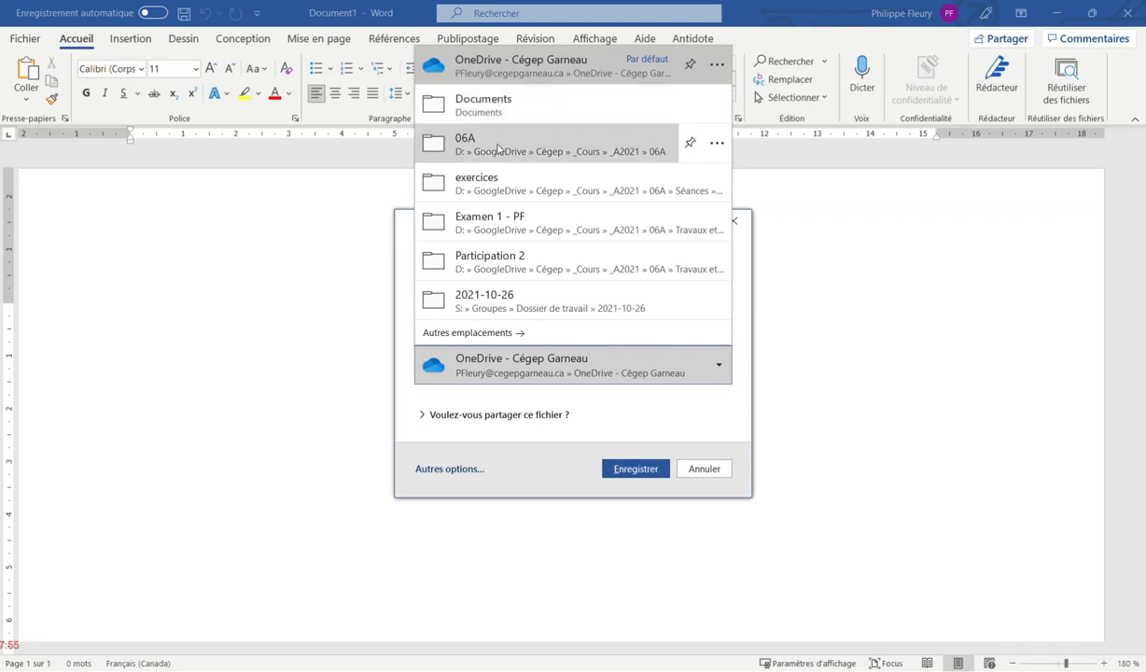
click(498, 148)
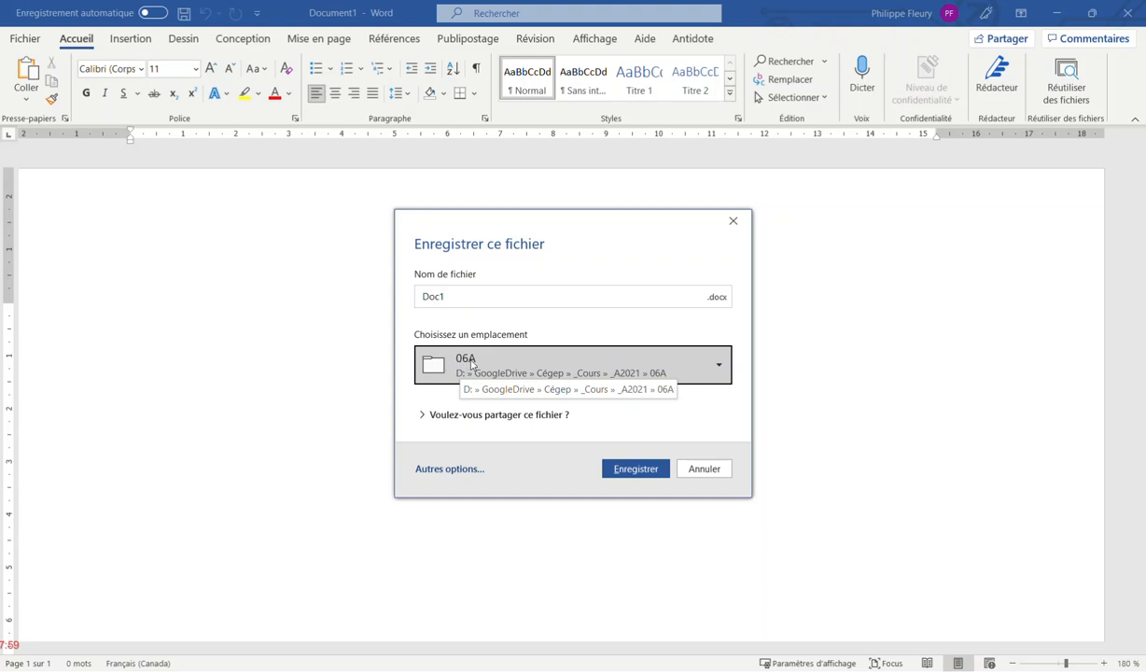
click(484, 295)
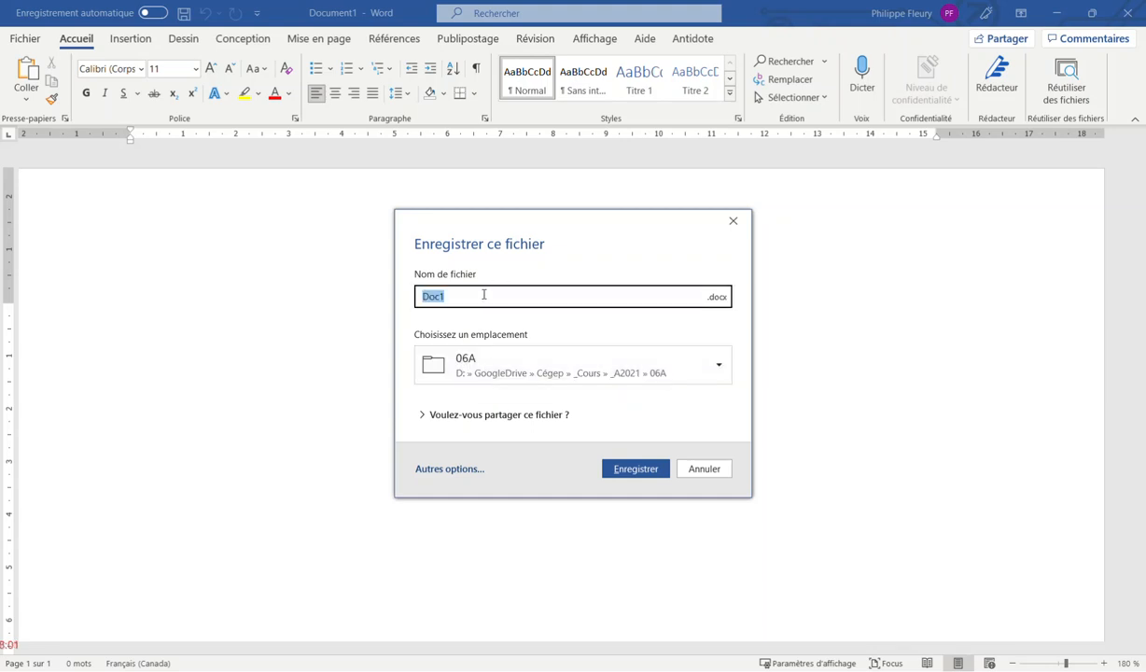
text(Exemple_interface_word)
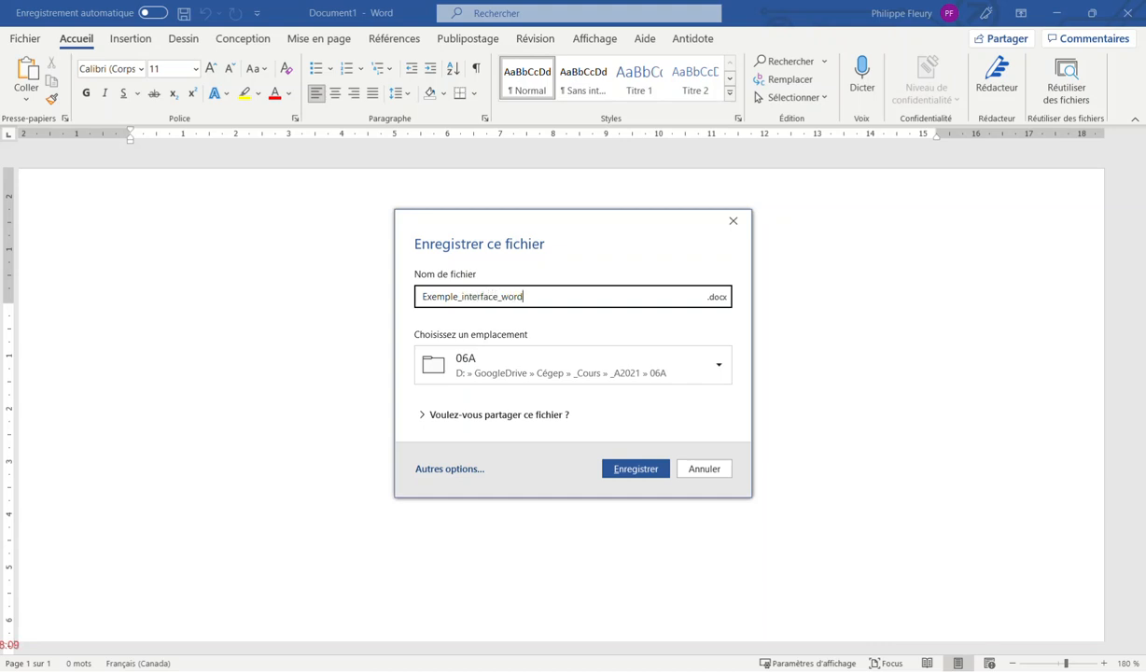
click(628, 466)
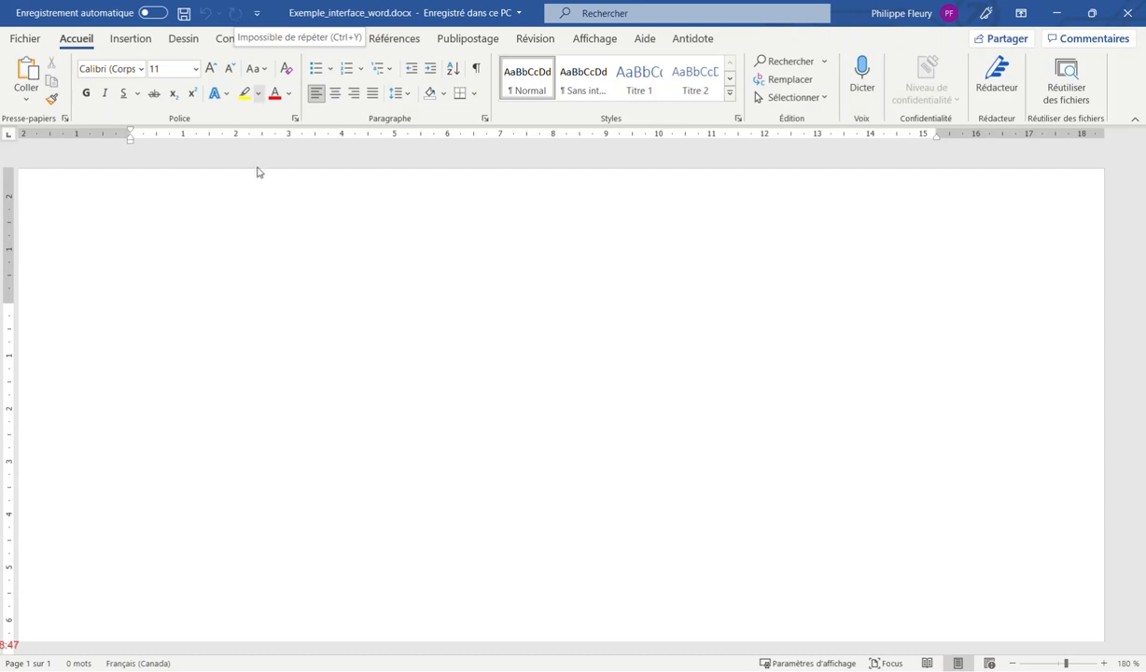
Type ALLO, undo and redo it with the toolbar and Ctrl+Z/Ctrl+Y, then show the Quick Access customization list
text(ALLO)
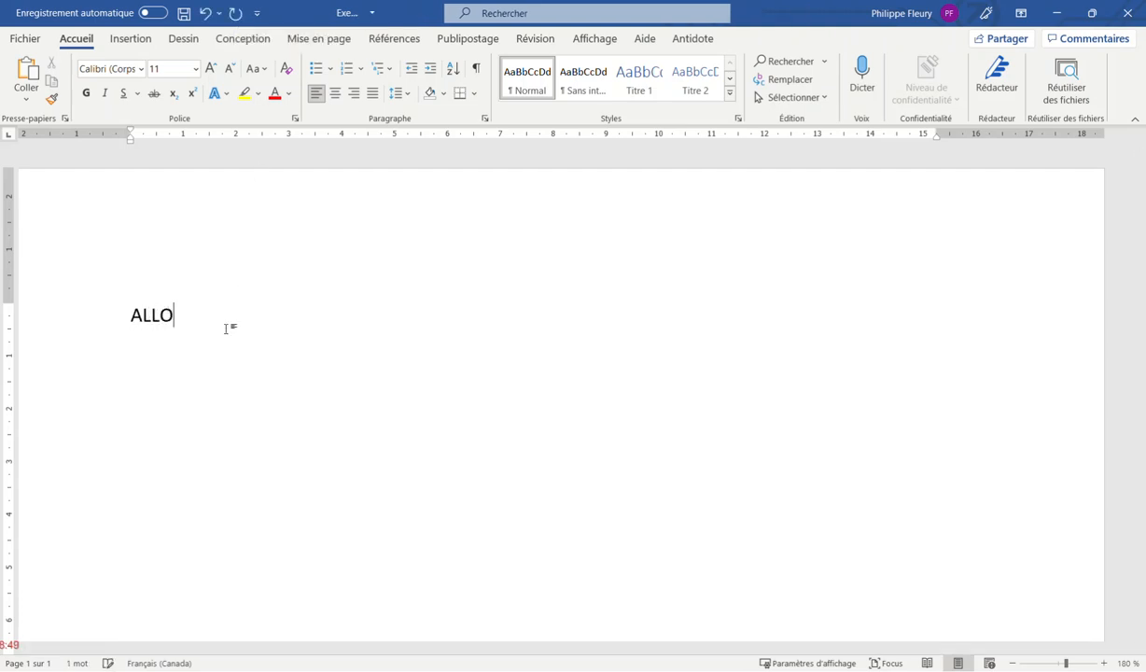
click(202, 17)
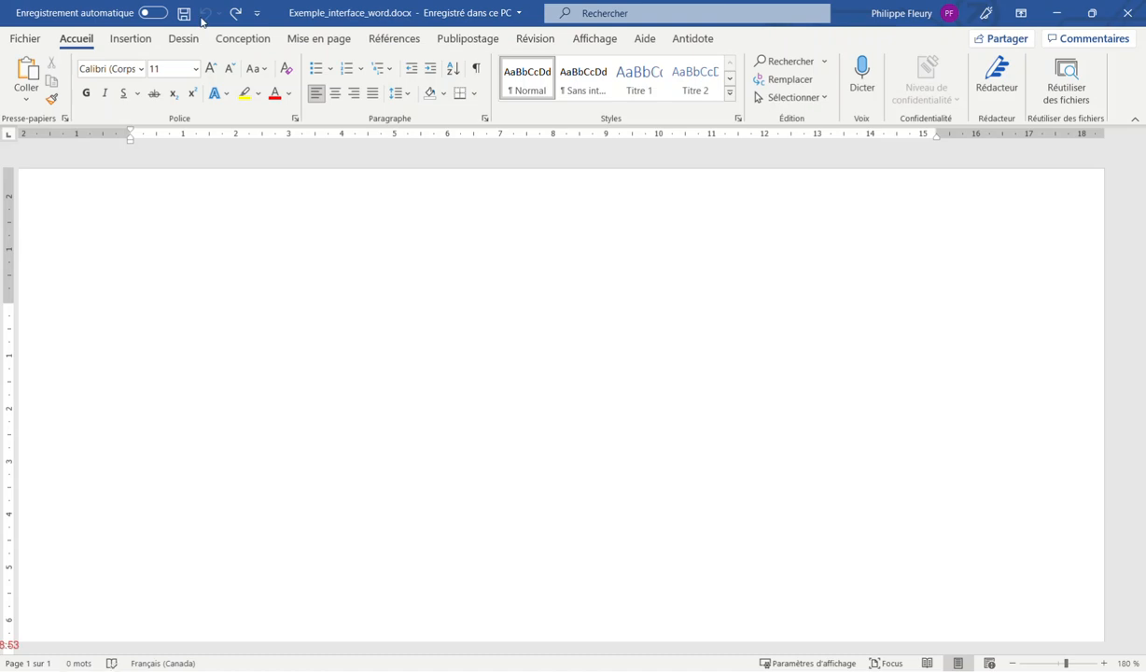
click(236, 15)
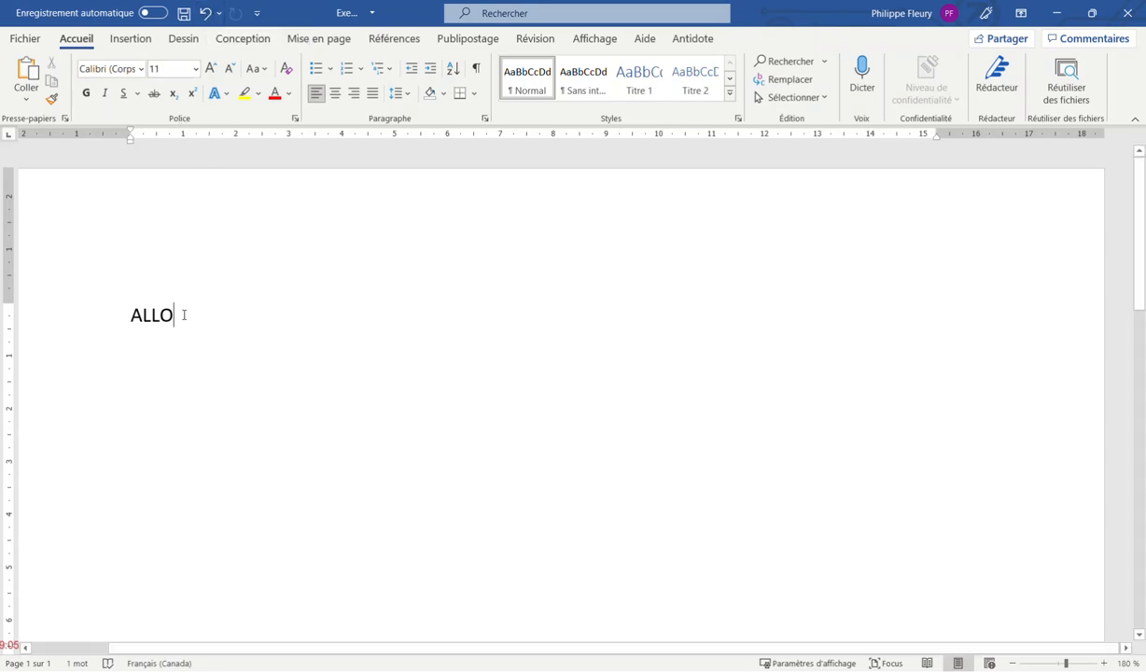
key(ctrl+z)
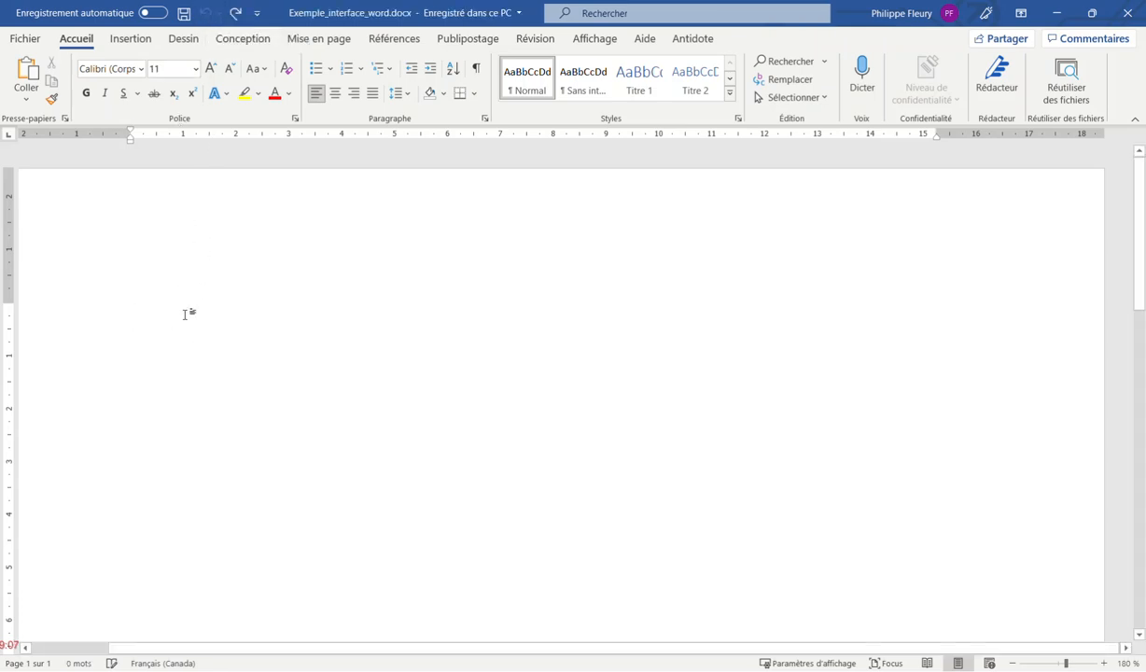
key(ctrl+y)
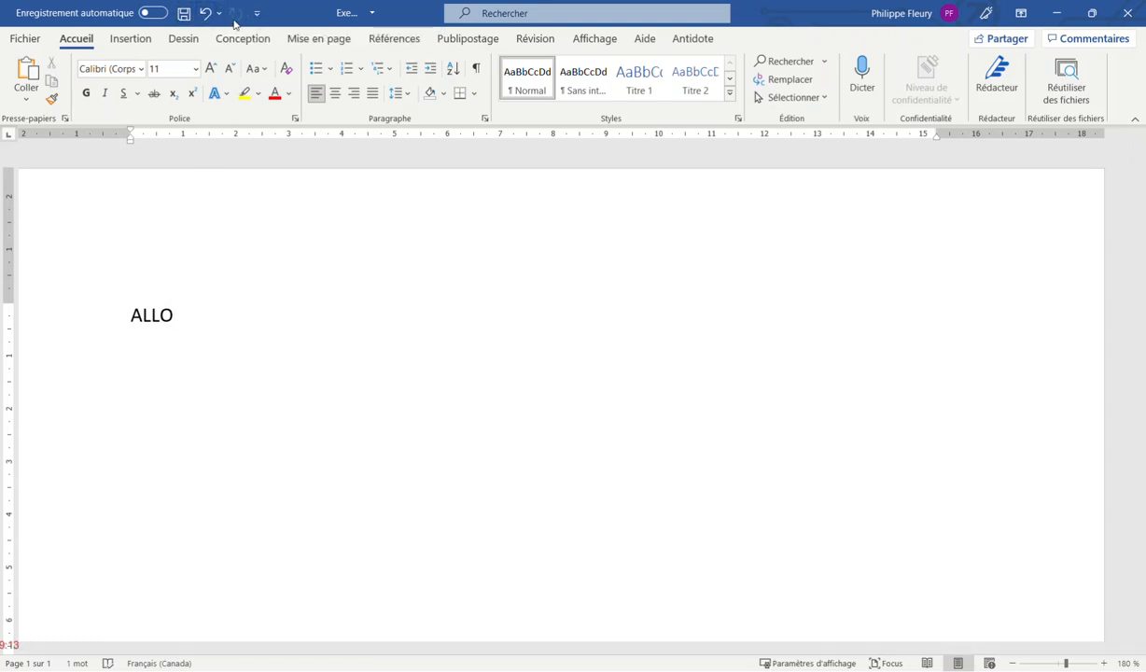
click(256, 14)
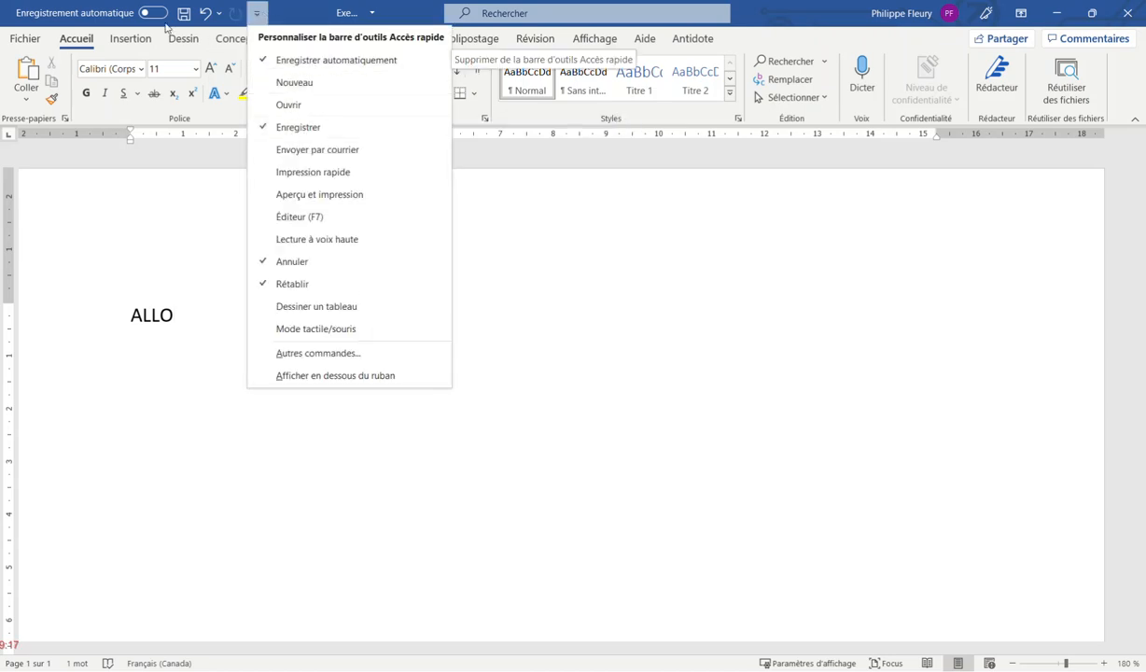
click(280, 61)
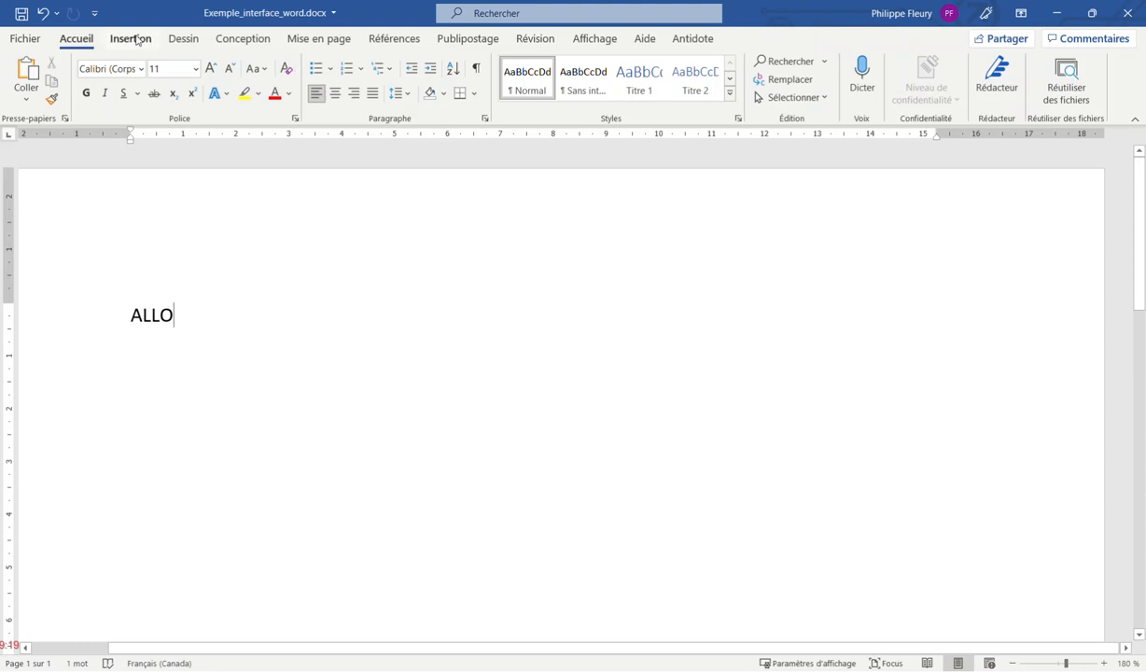
click(96, 12)
click(102, 60)
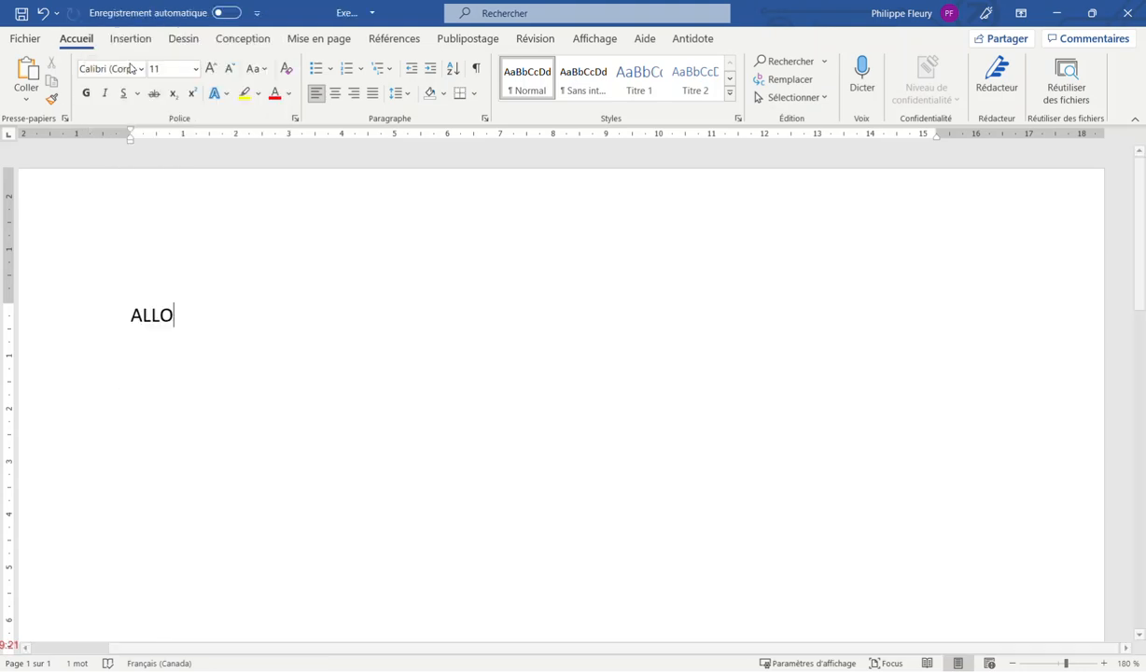
click(227, 13)
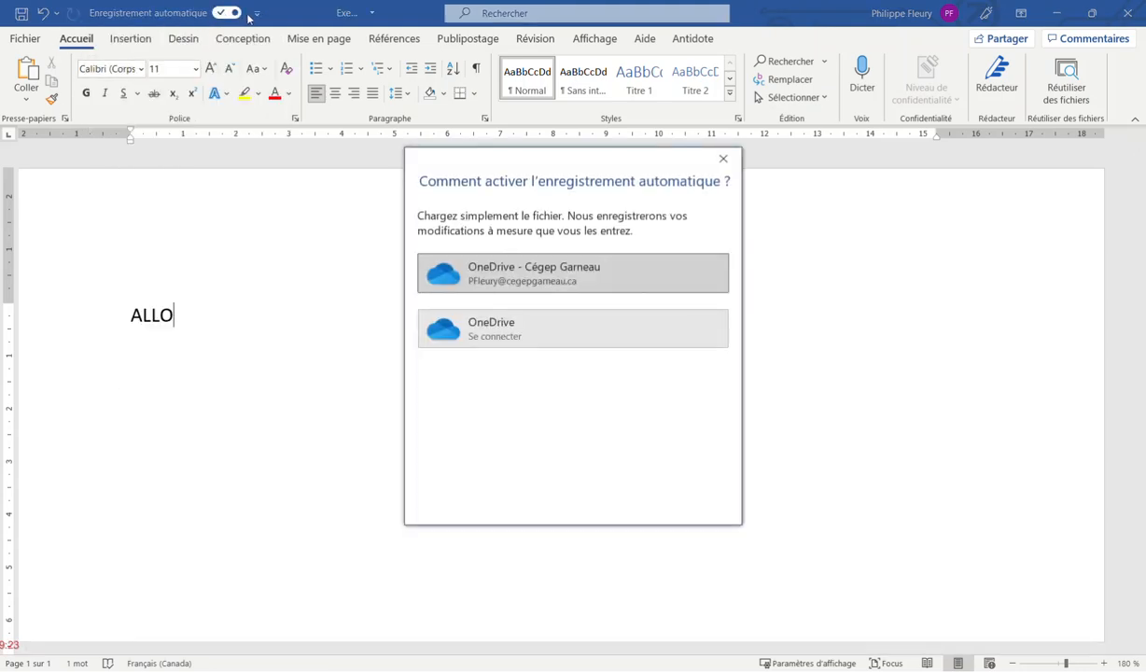
click(734, 163)
click(257, 13)
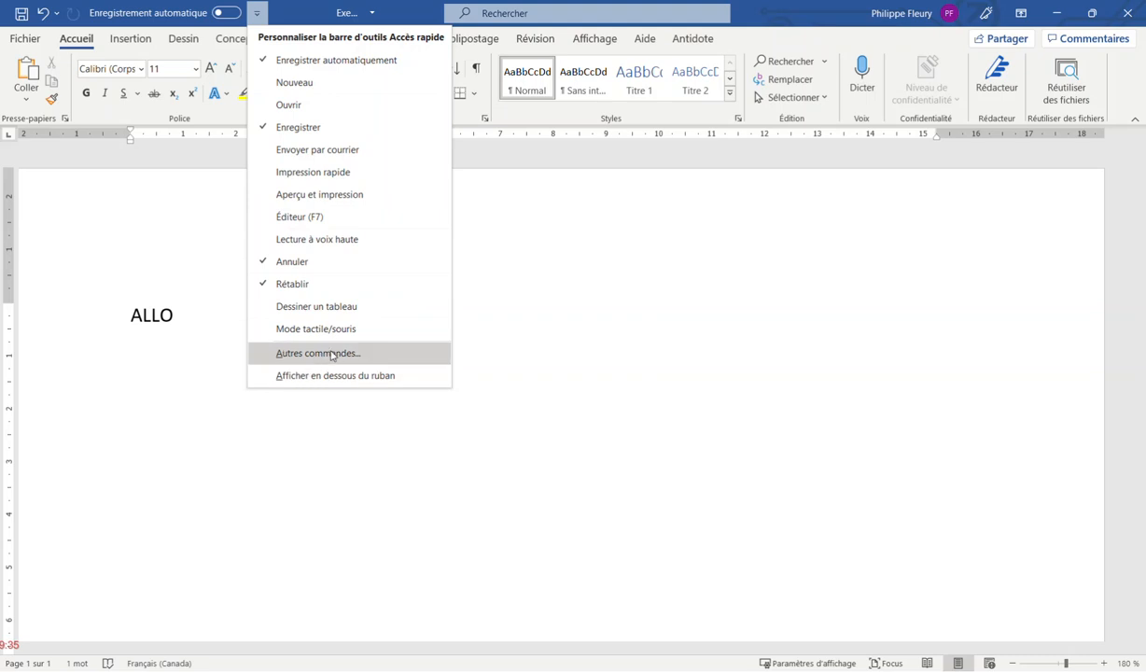
click(295, 83)
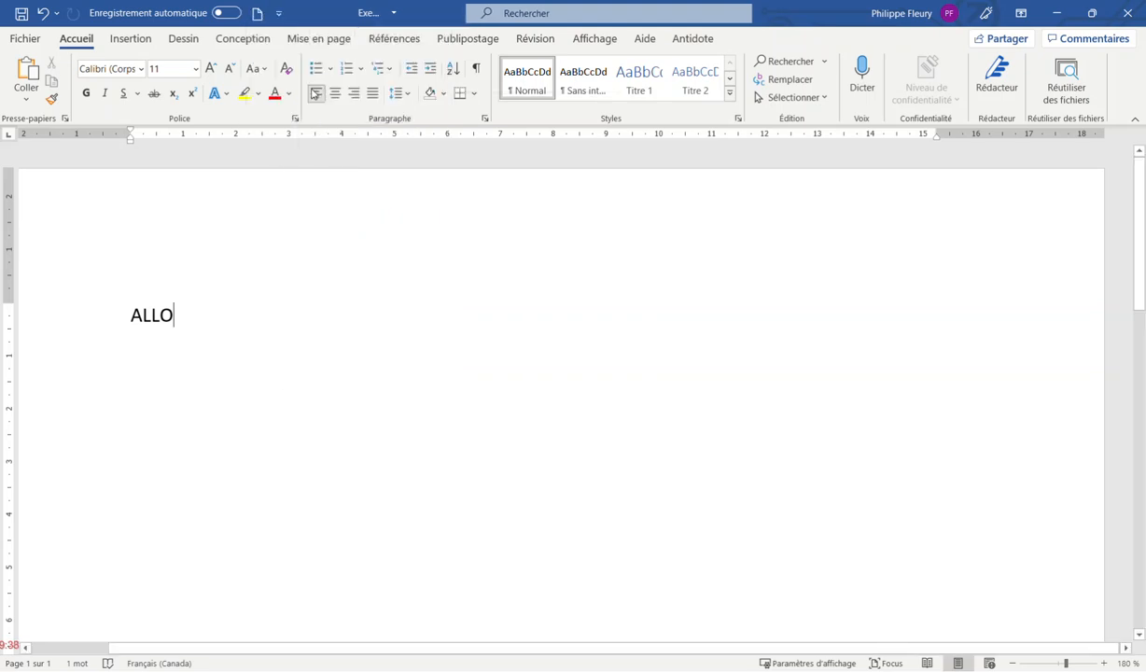
click(278, 13)
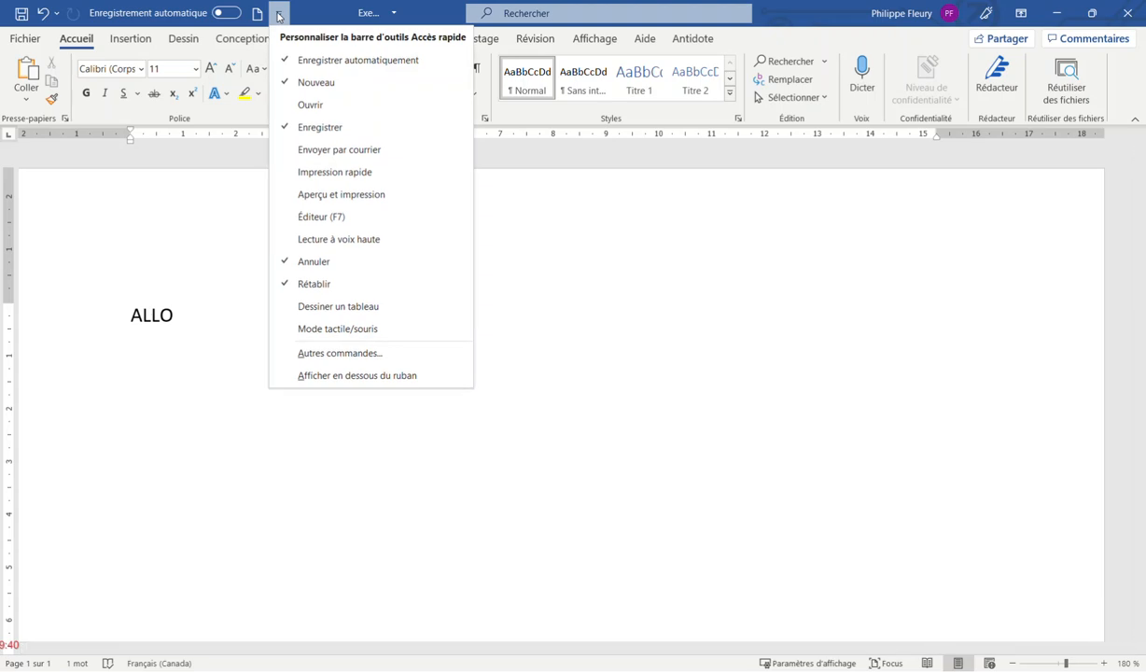
click(316, 74)
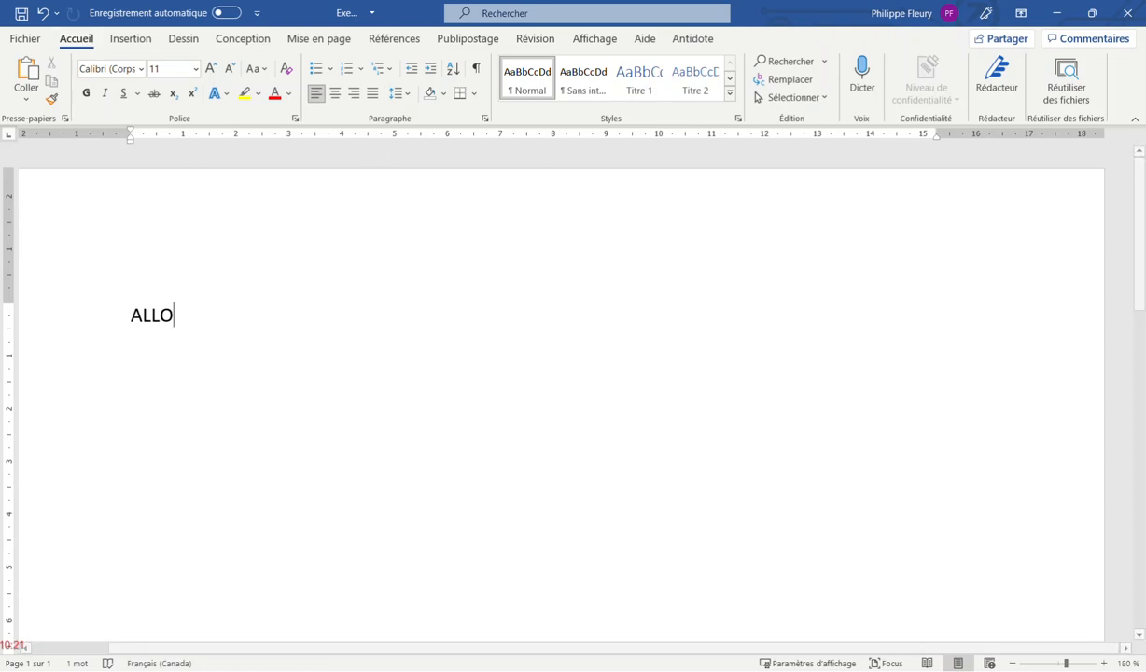
Replace ALLO with =rand(100) to generate French sample paragraphs, then return to the document start
double_click(188, 322)
text(=)
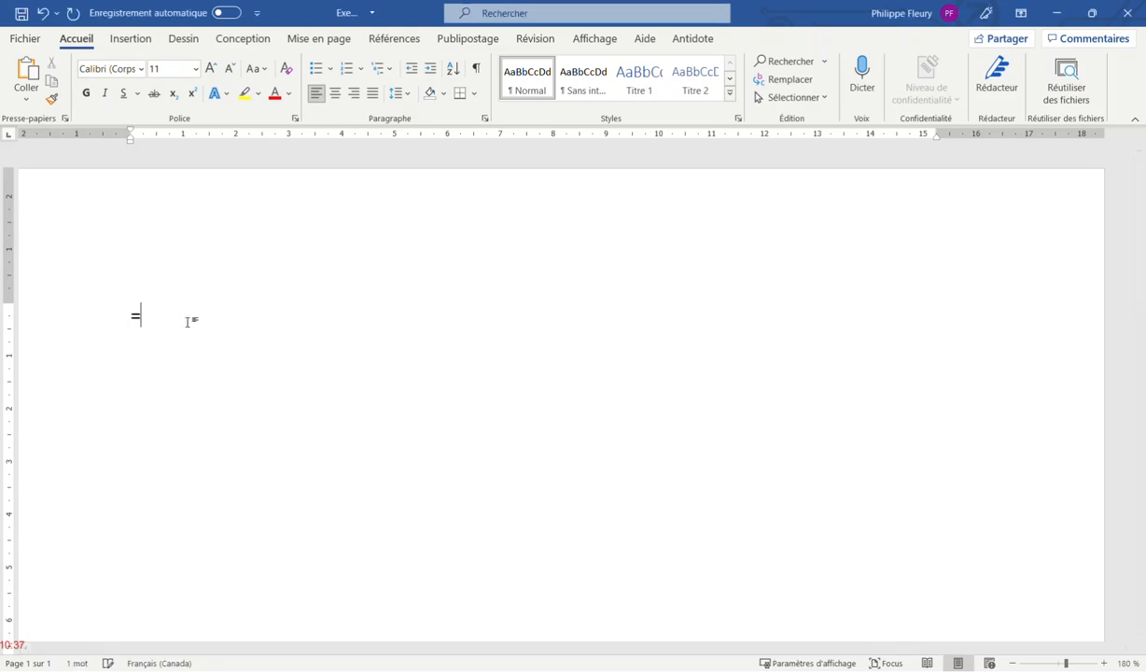
text(rand(100))
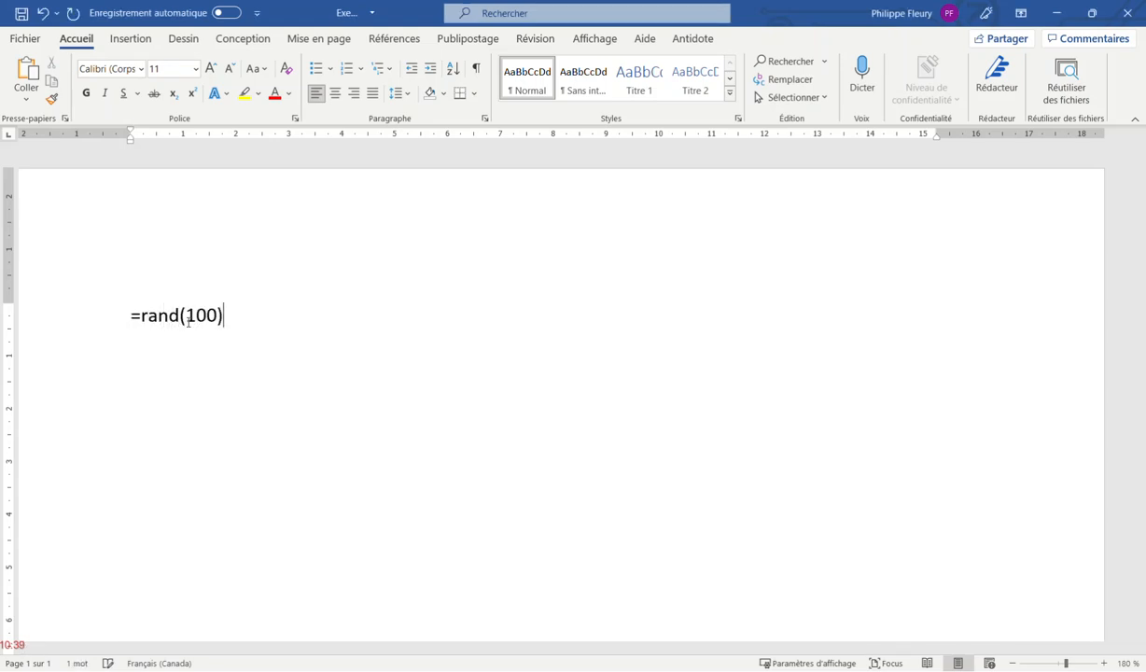
key(Return)
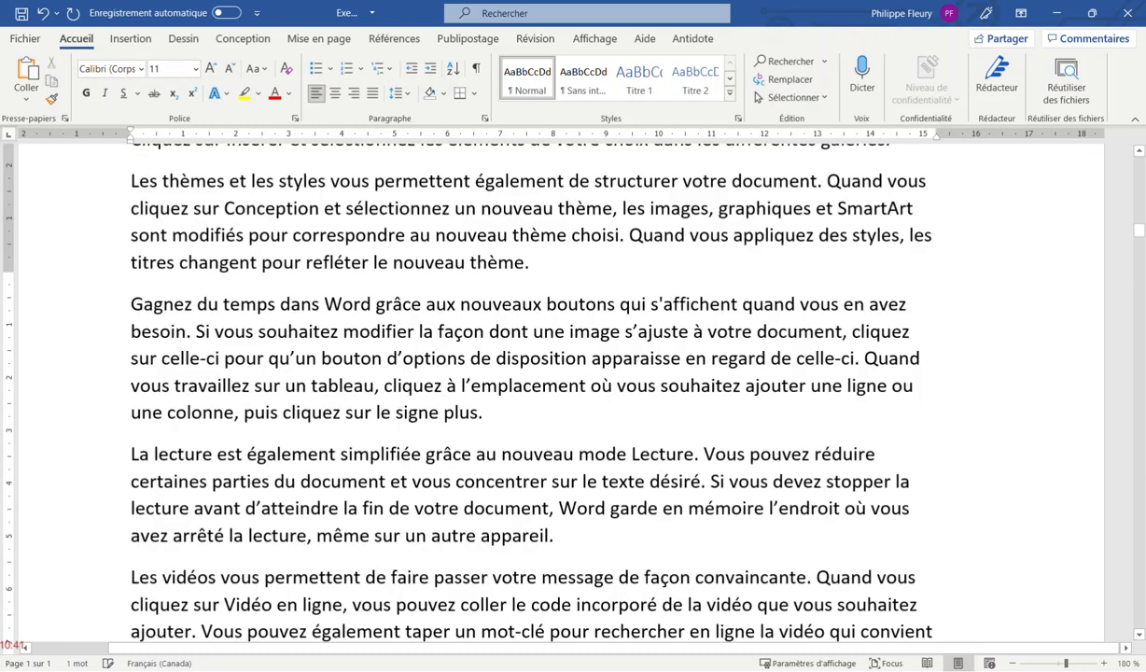
key(ctrl+Home)
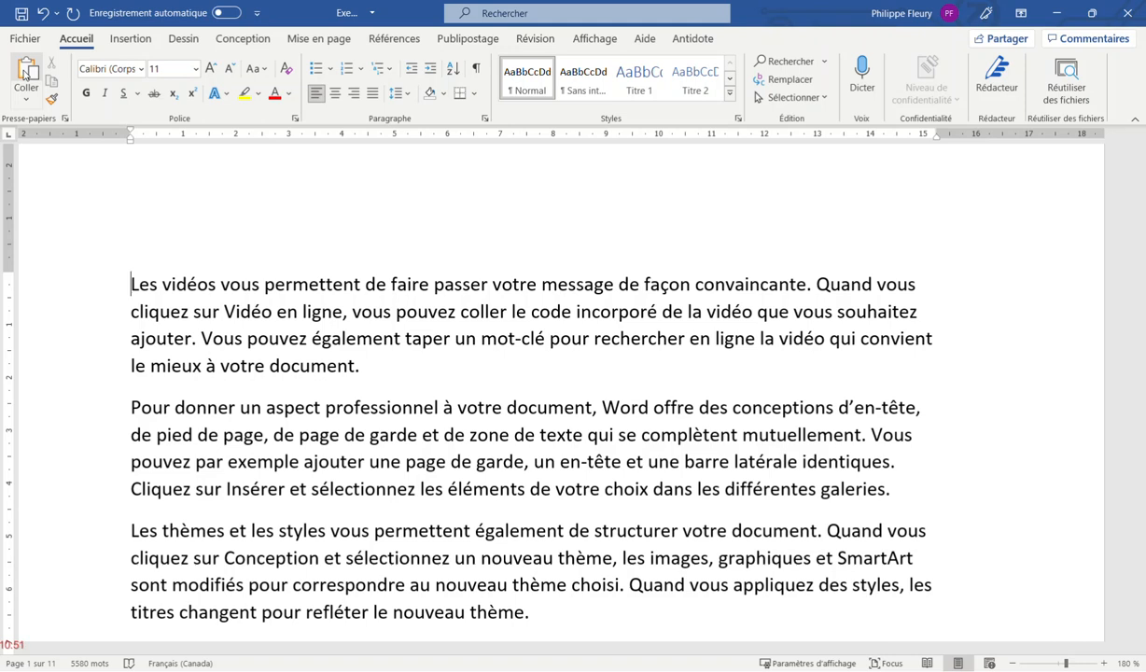
click(24, 101)
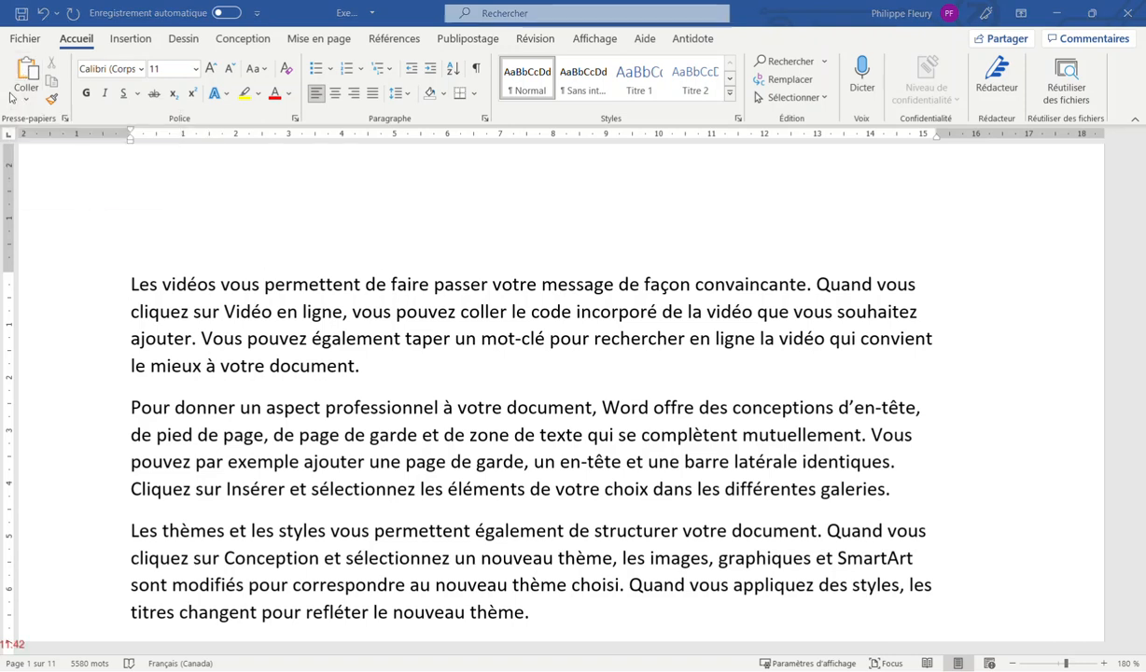
click(26, 98)
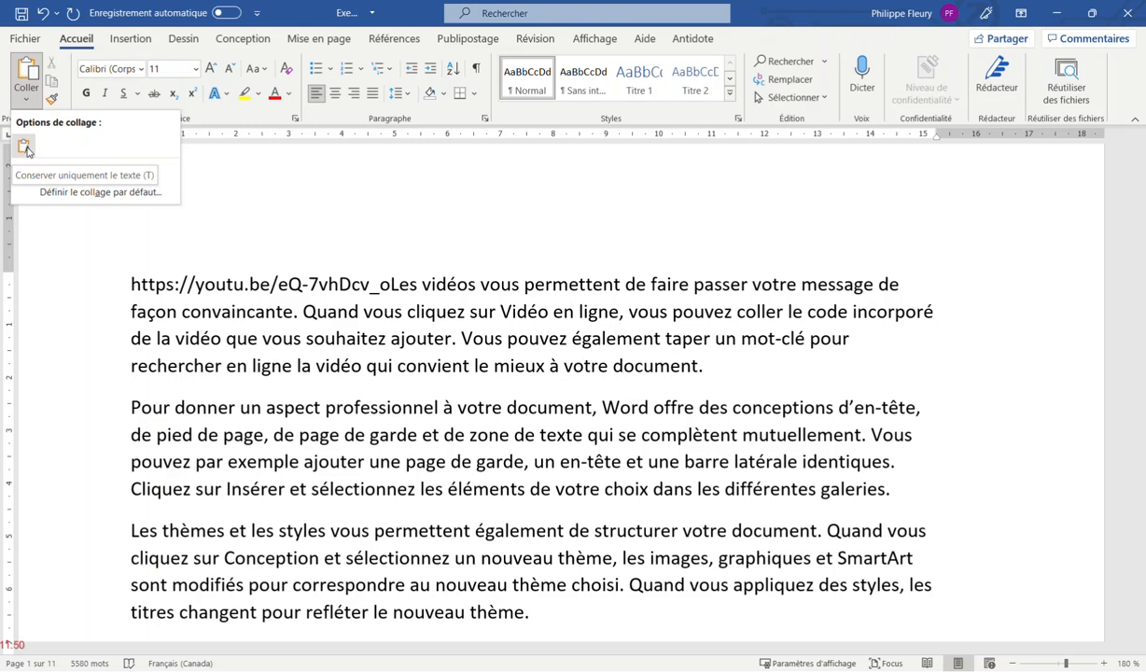
click(184, 285)
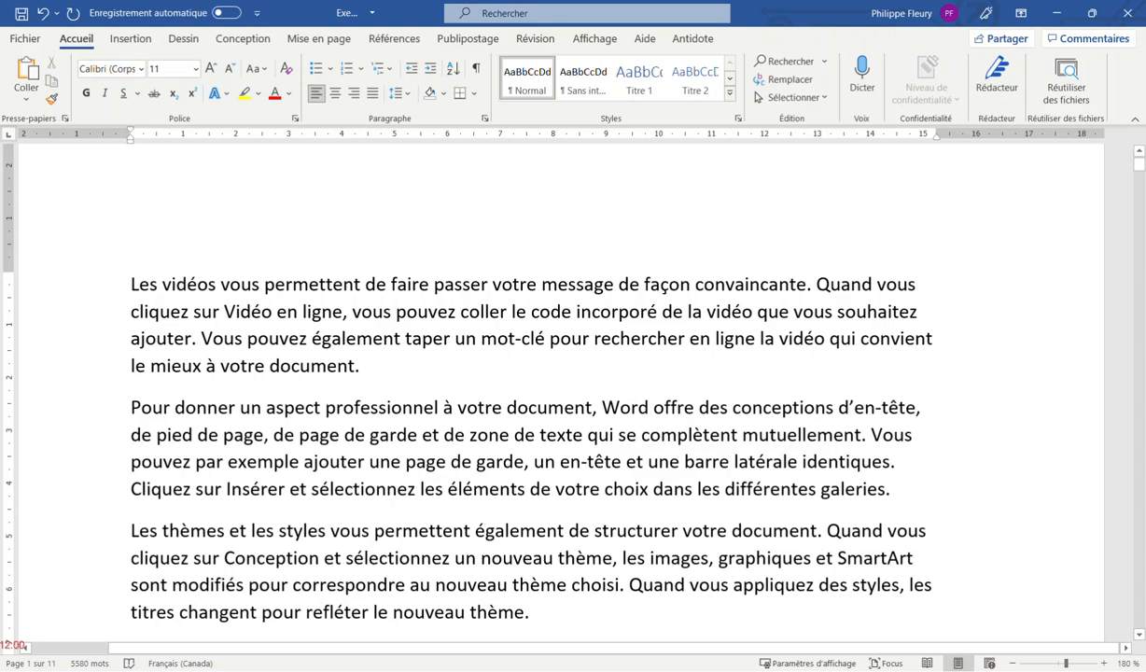
drag(220, 283, 402, 338)
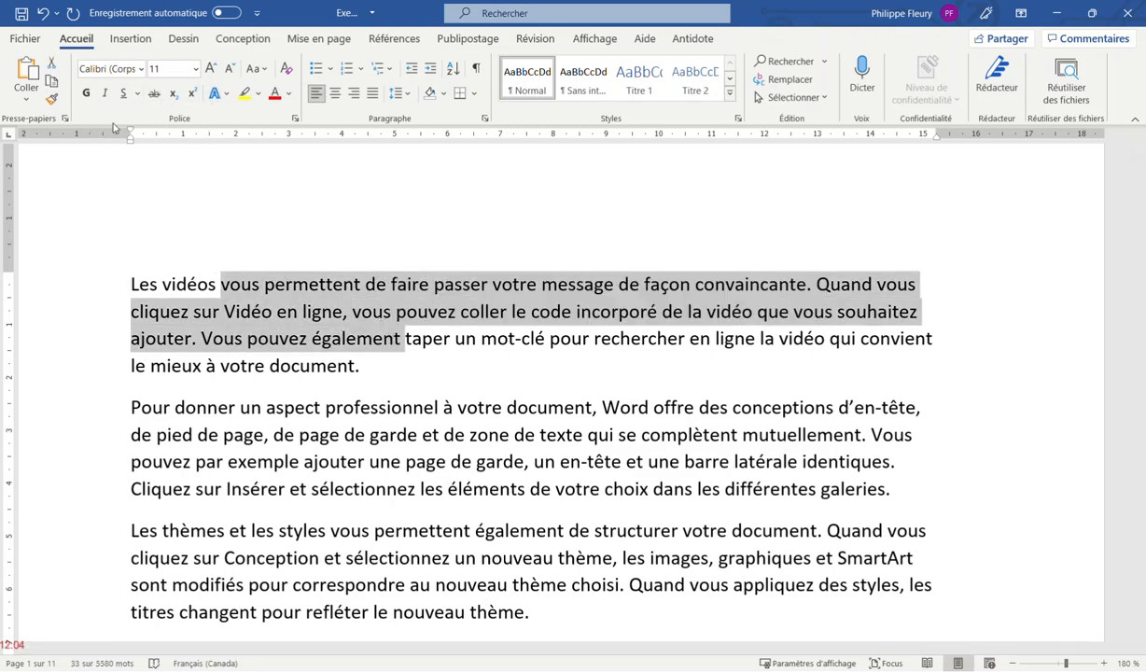
Apply bold, italic, underline and strikethrough to the whole first paragraph
triple_click(132, 284)
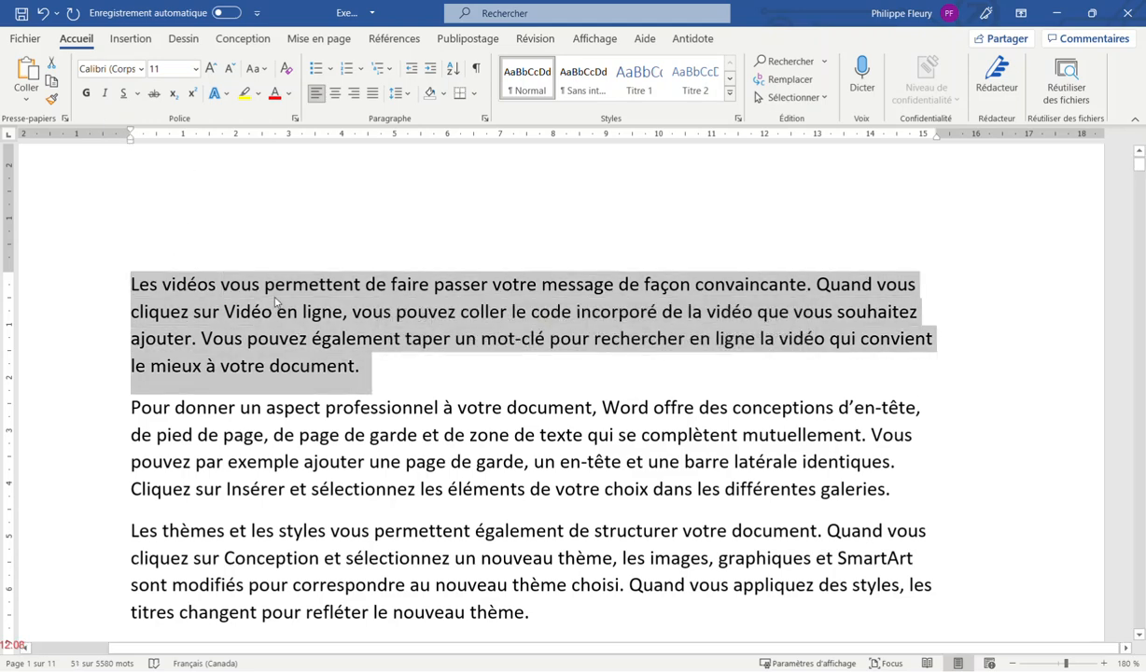
click(86, 94)
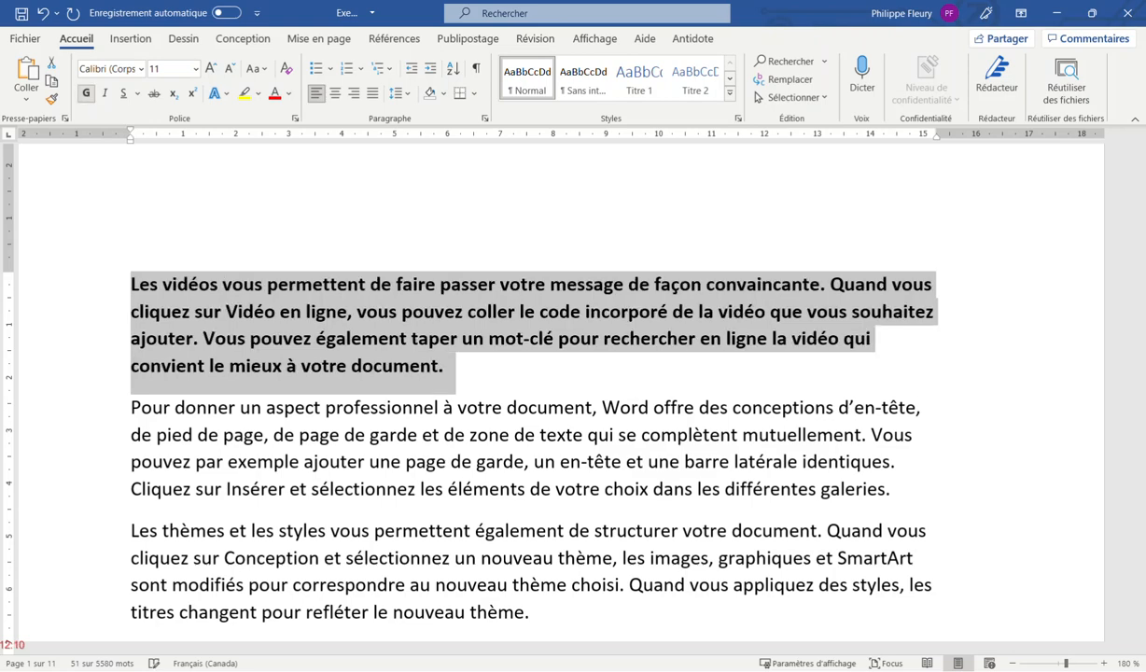
click(105, 94)
click(124, 97)
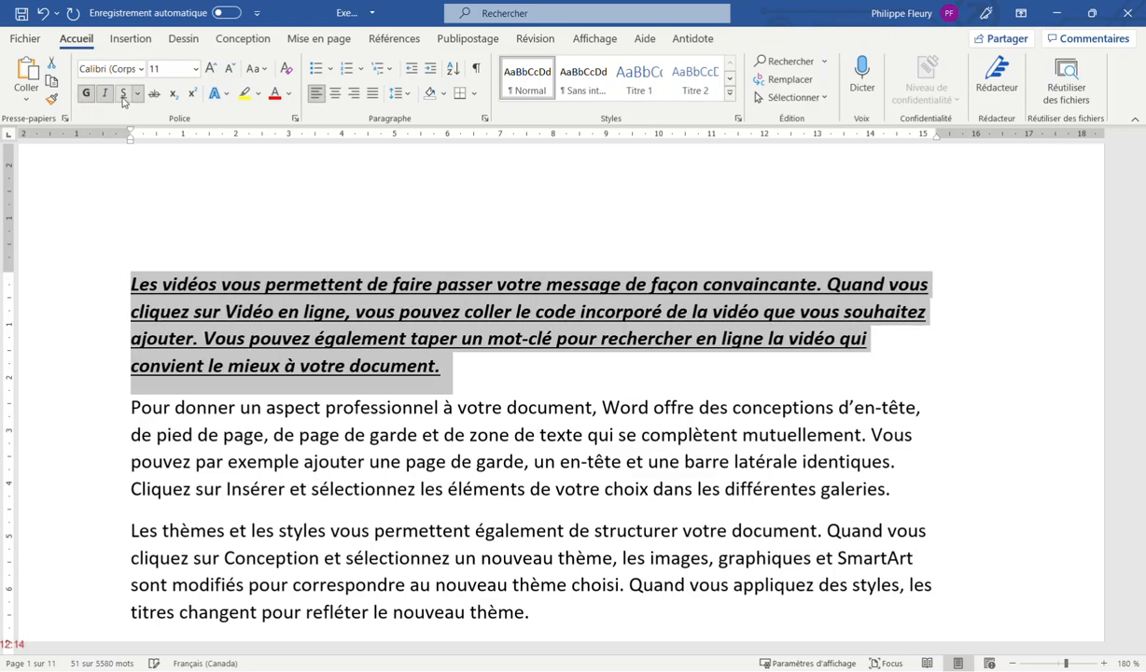
click(154, 94)
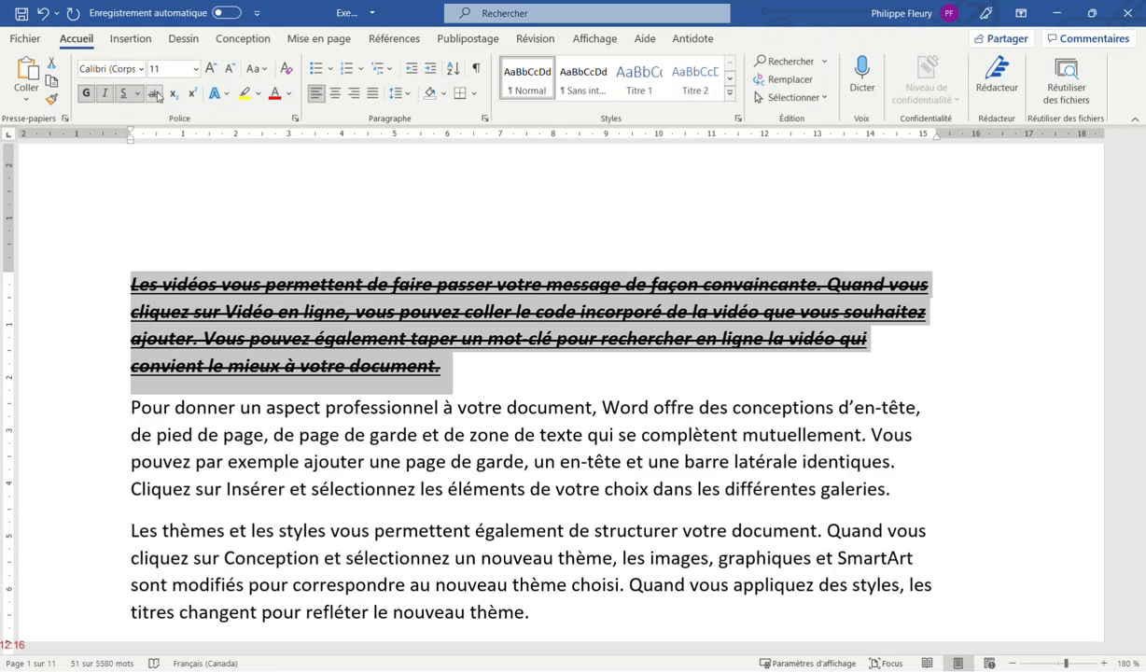
Set the first paragraph in Courier New at 14 pt
click(142, 69)
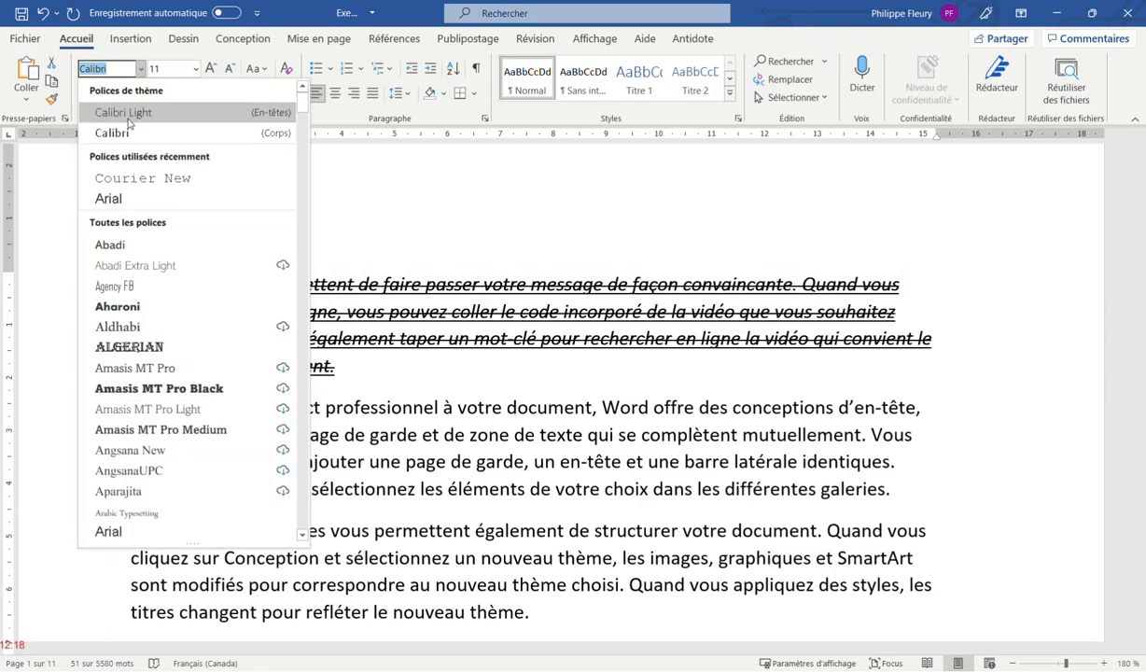
click(143, 177)
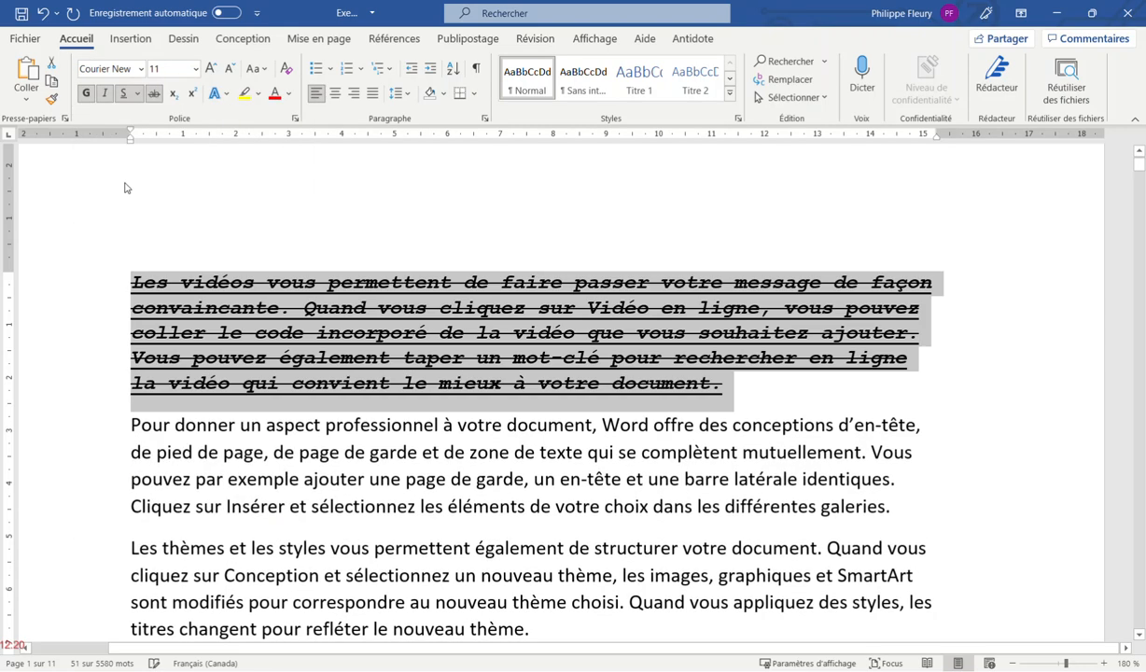
click(195, 69)
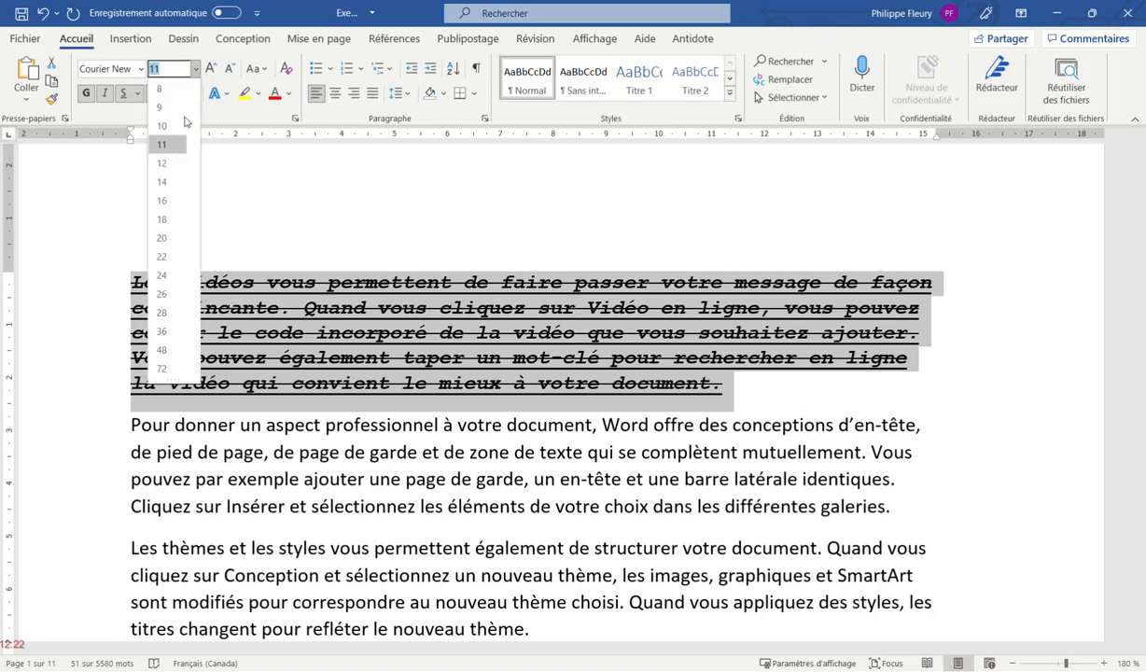
click(161, 175)
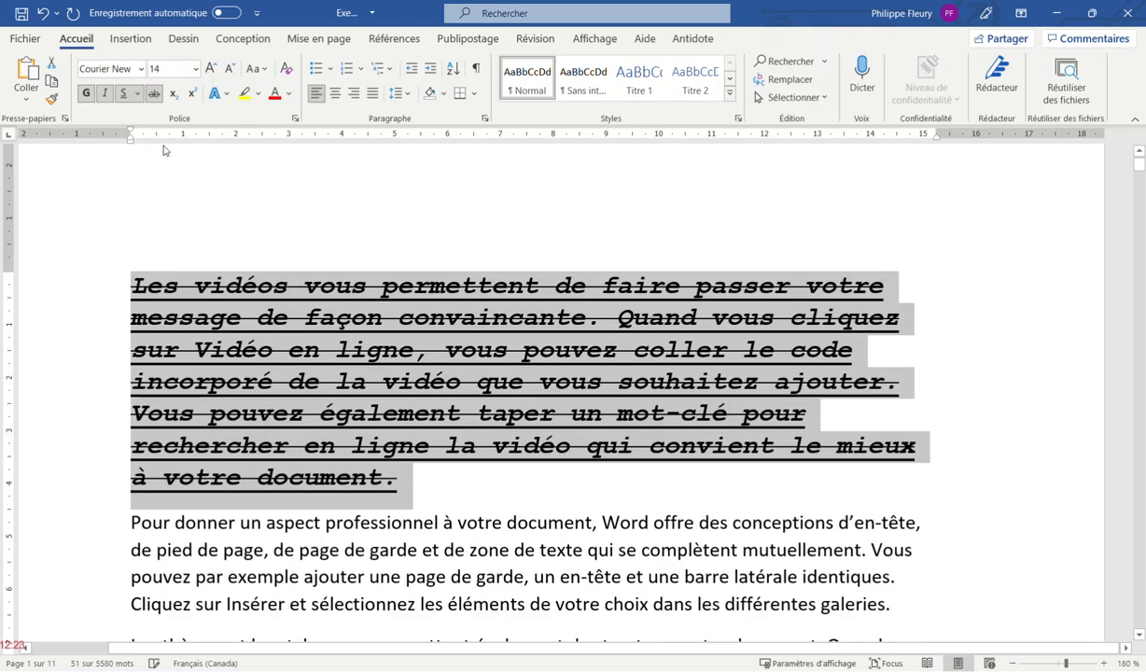
Step the font size up to 20 pt and back down to 12 pt, then remove the strikethrough
click(211, 71)
click(211, 71)
click(211, 71)
click(229, 71)
click(230, 71)
click(229, 71)
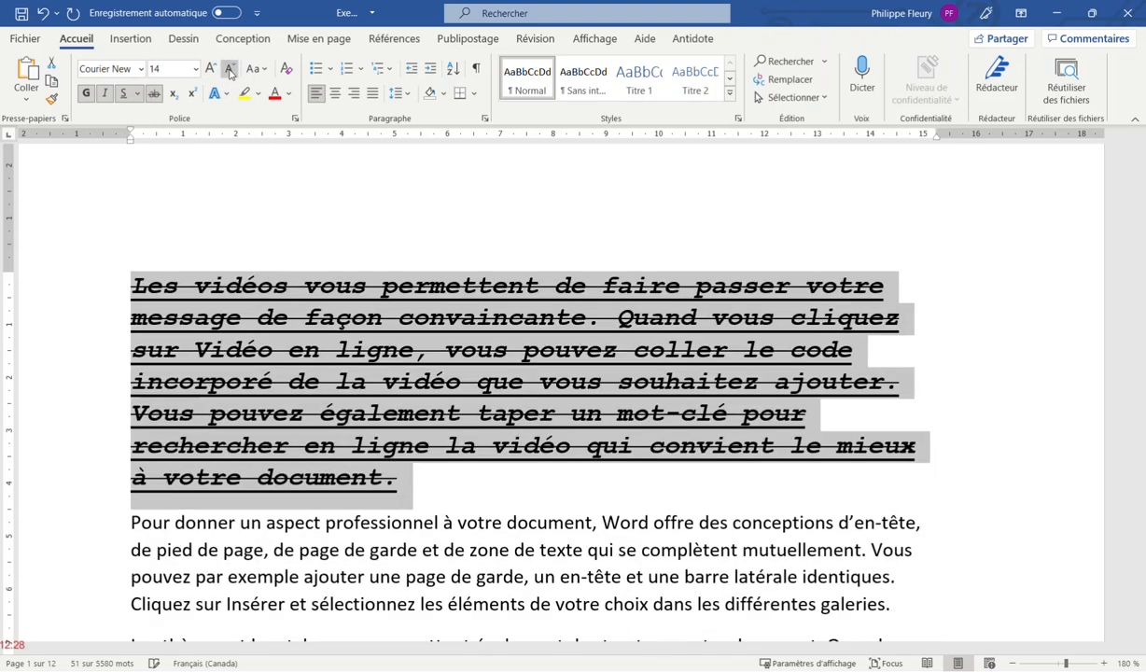
click(230, 71)
click(154, 94)
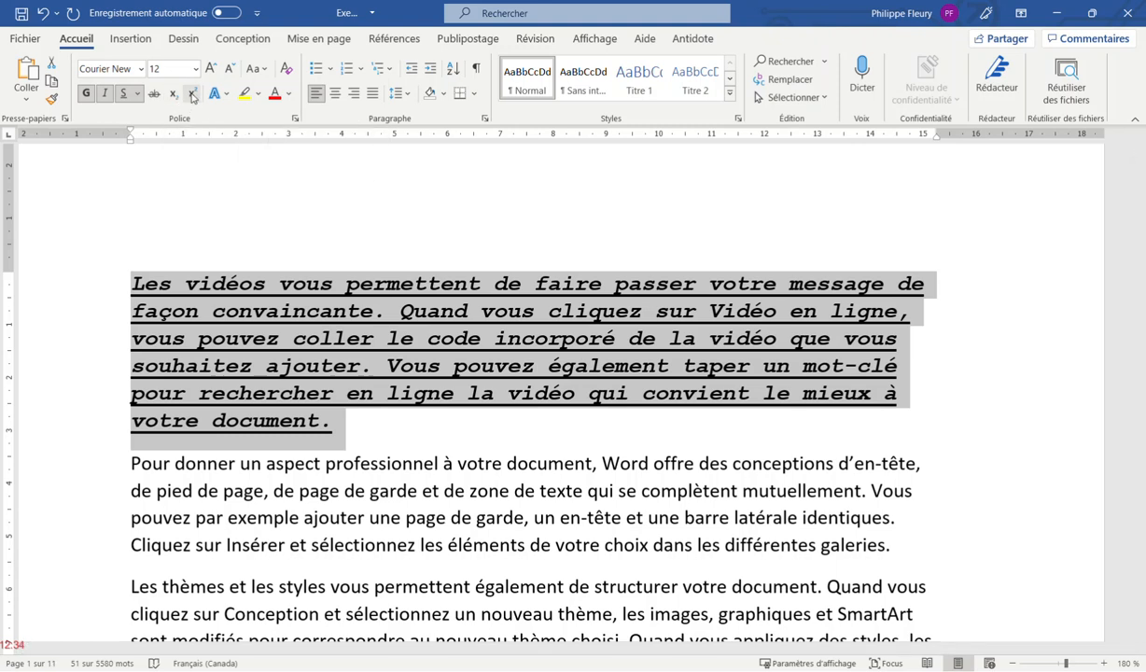
Make the paragraph uppercase, try lowercase and undo back to capitals, then dismiss Text Effects unapplied
click(263, 71)
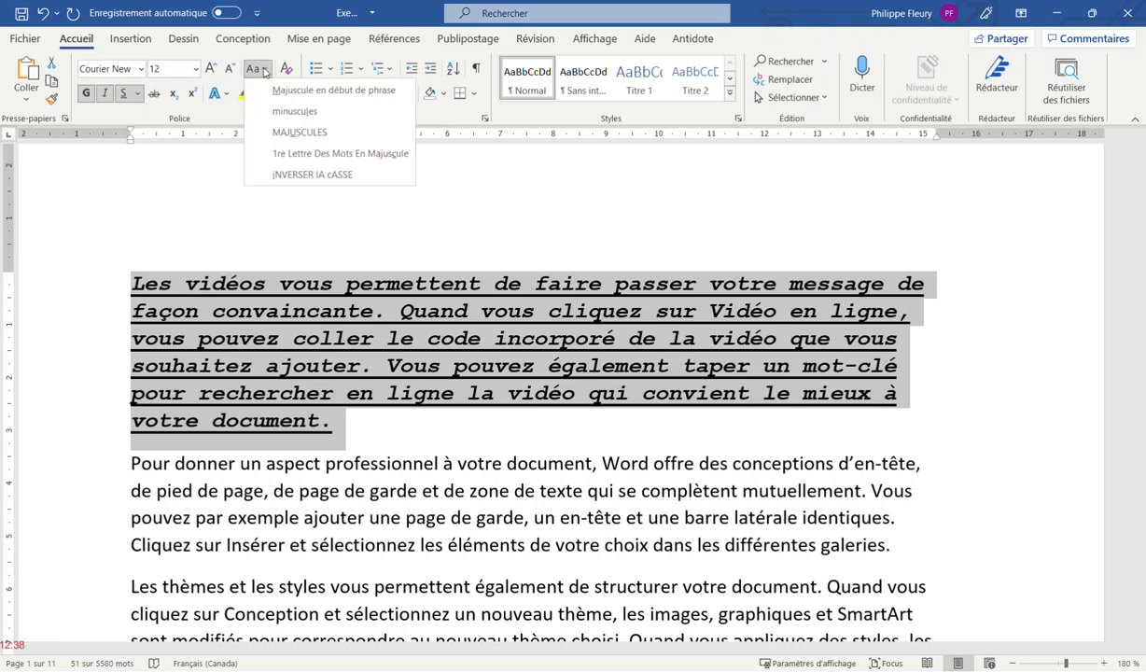
click(284, 132)
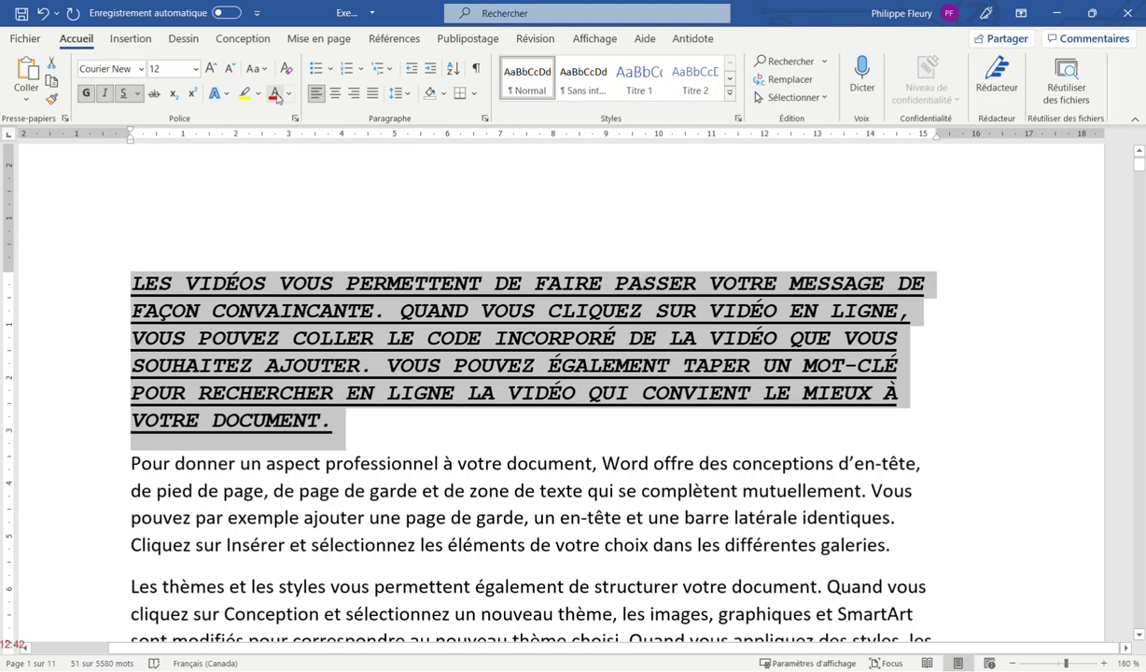
click(258, 70)
click(288, 117)
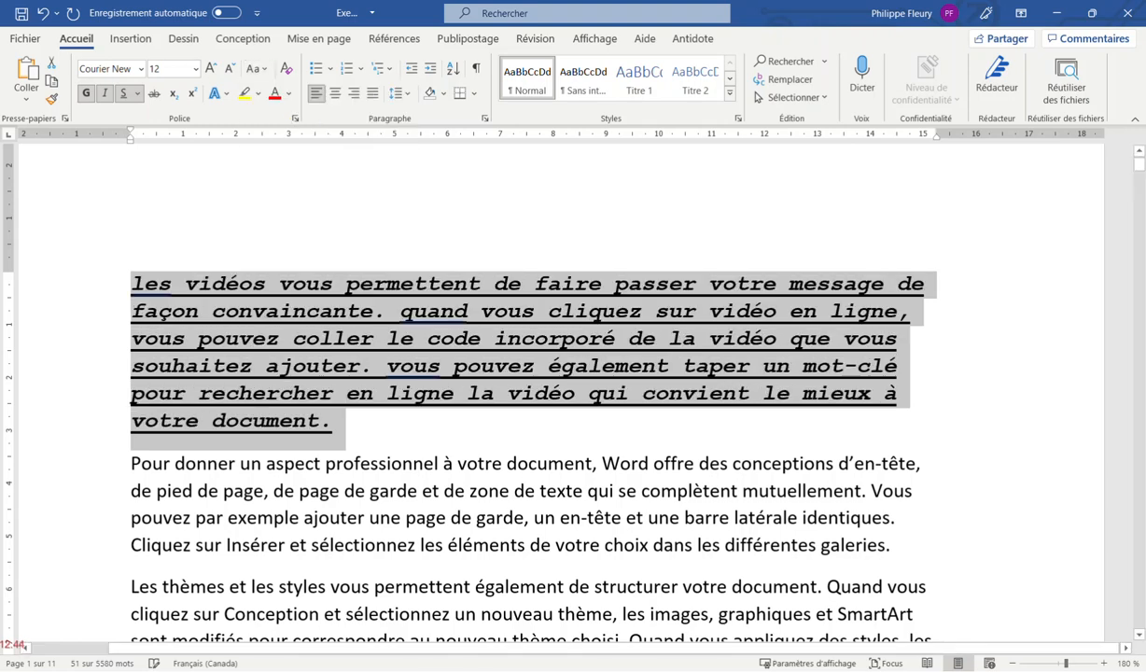
key(ctrl+z)
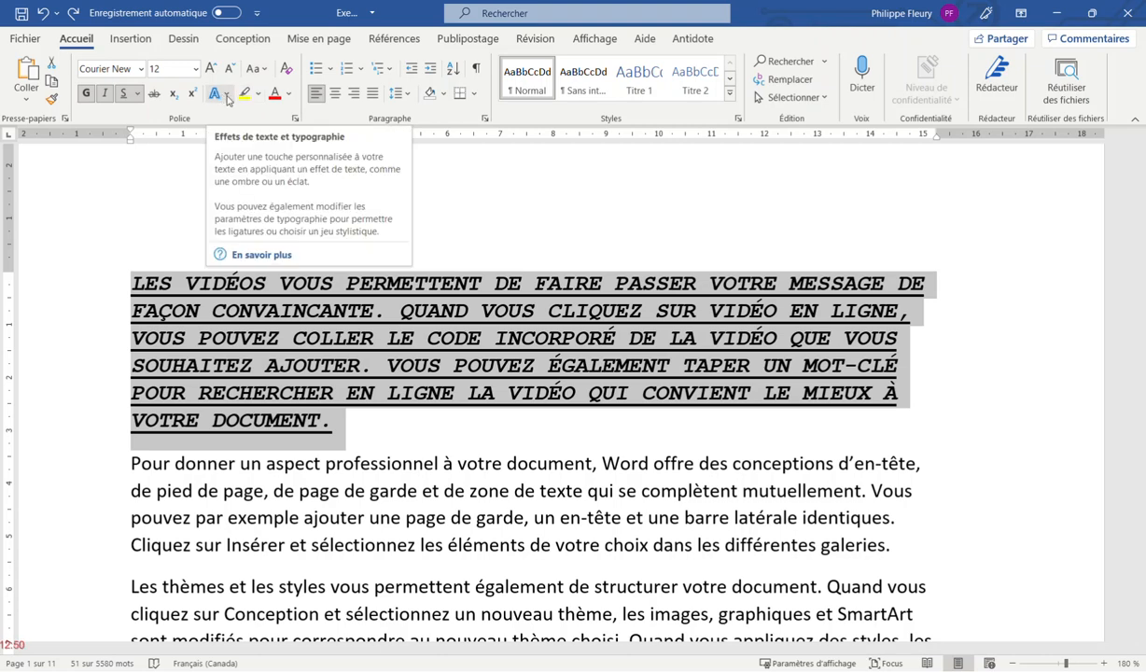
click(226, 96)
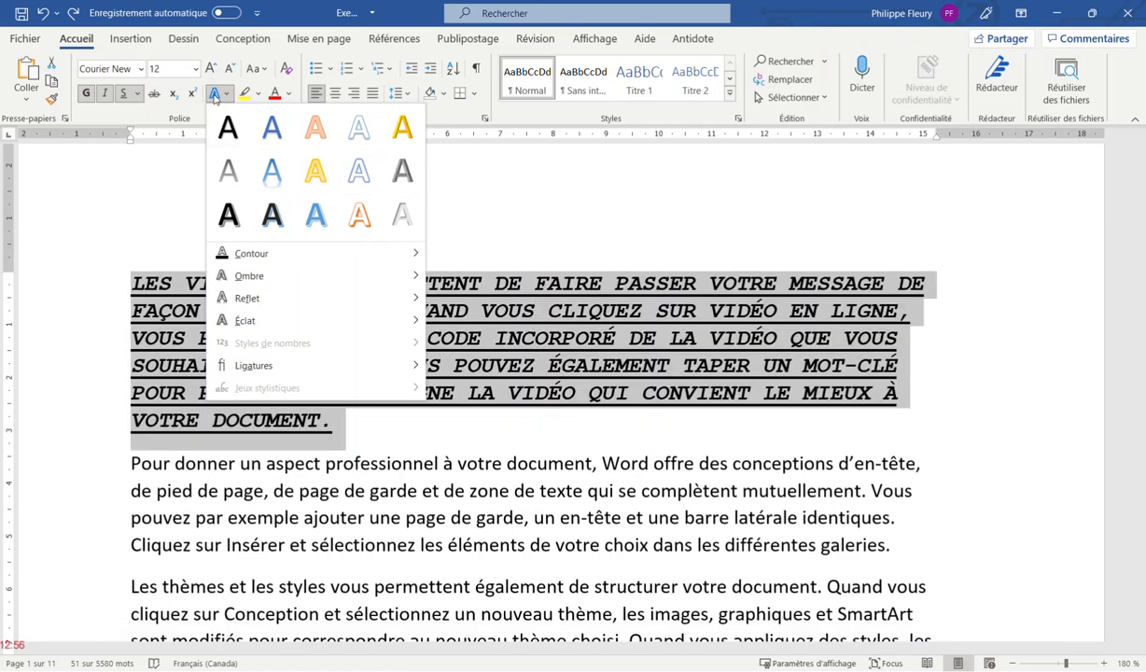
click(227, 96)
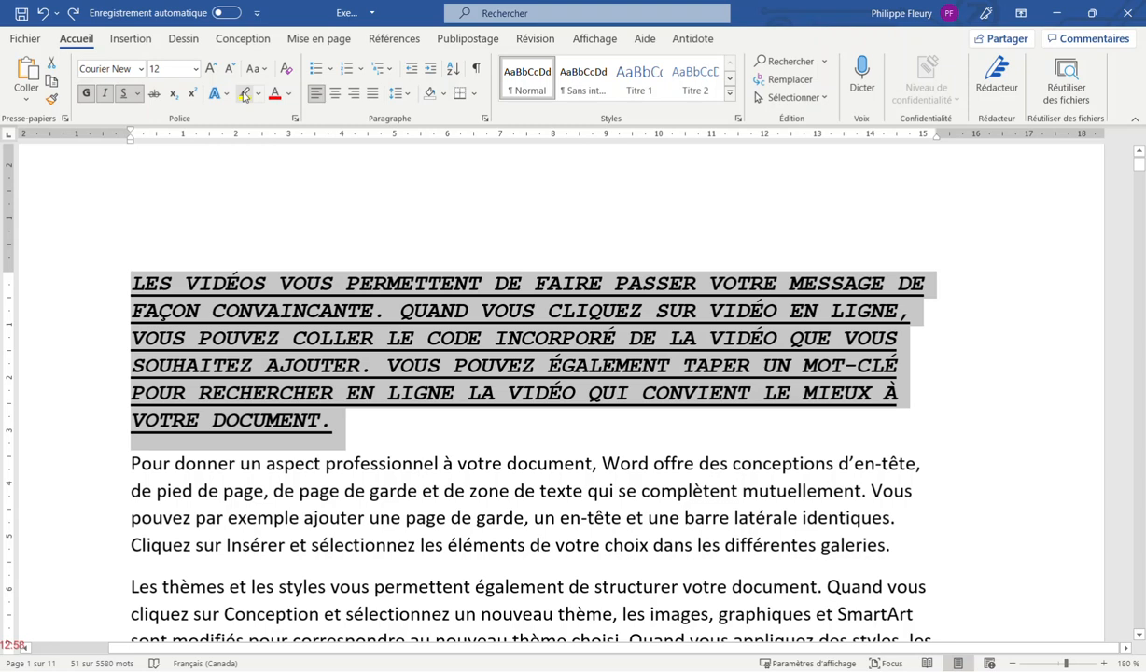
Highlight VIDÉOS VOUS PERMETTENT in yellow and colour the following text red
drag(187, 282, 477, 272)
click(245, 94)
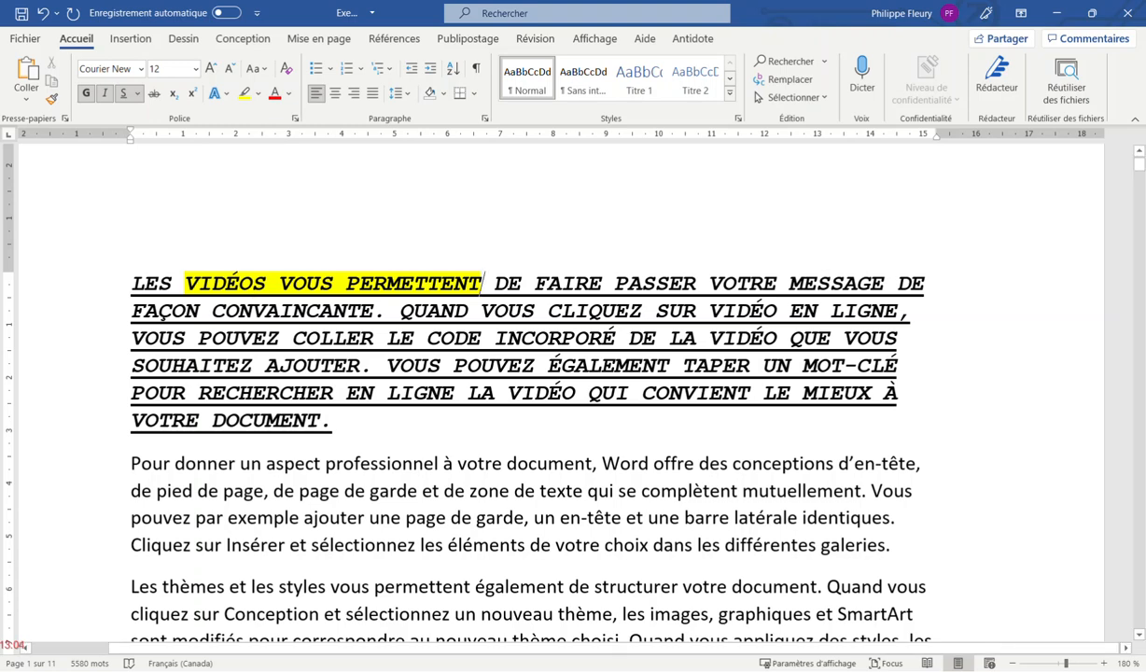
drag(481, 282, 452, 366)
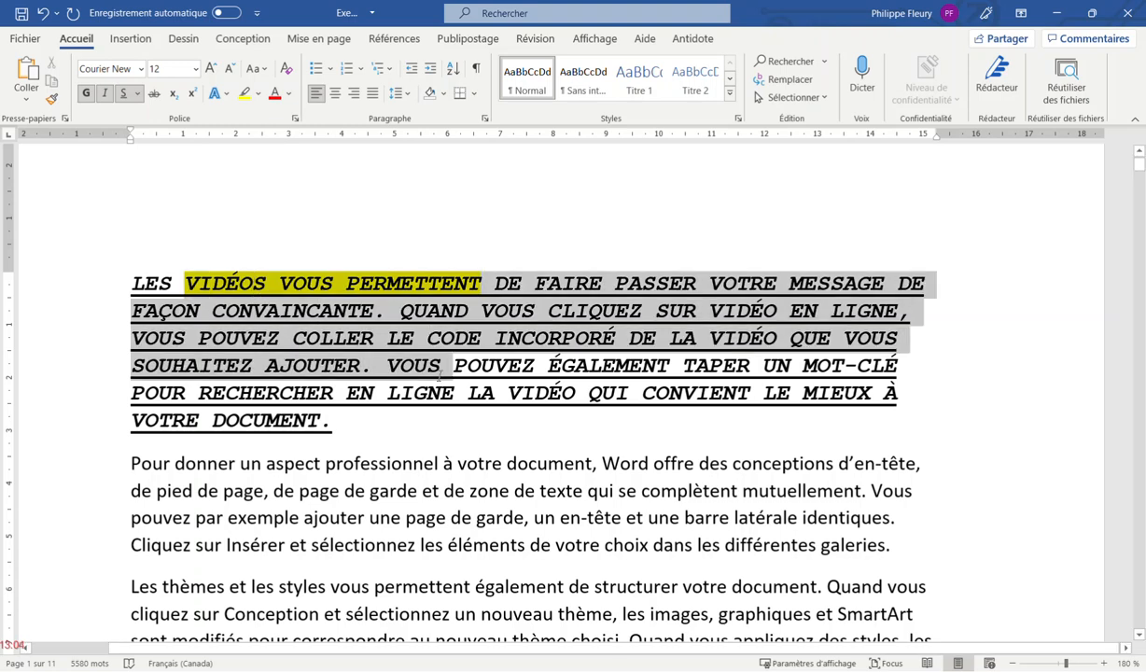
click(289, 93)
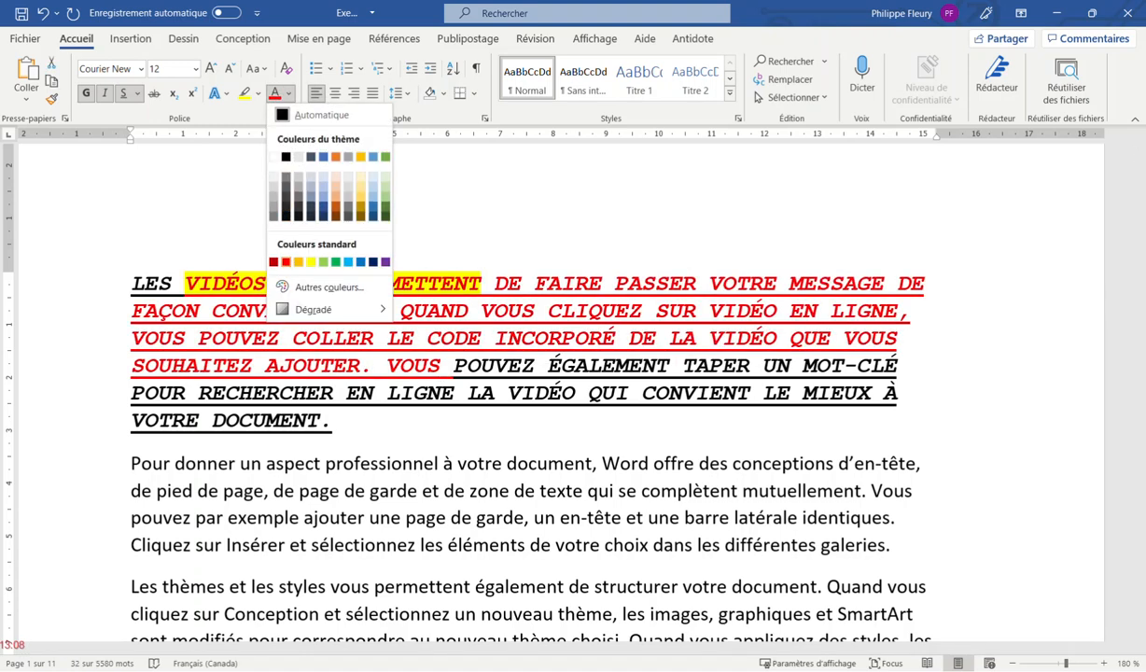
click(275, 262)
click(324, 314)
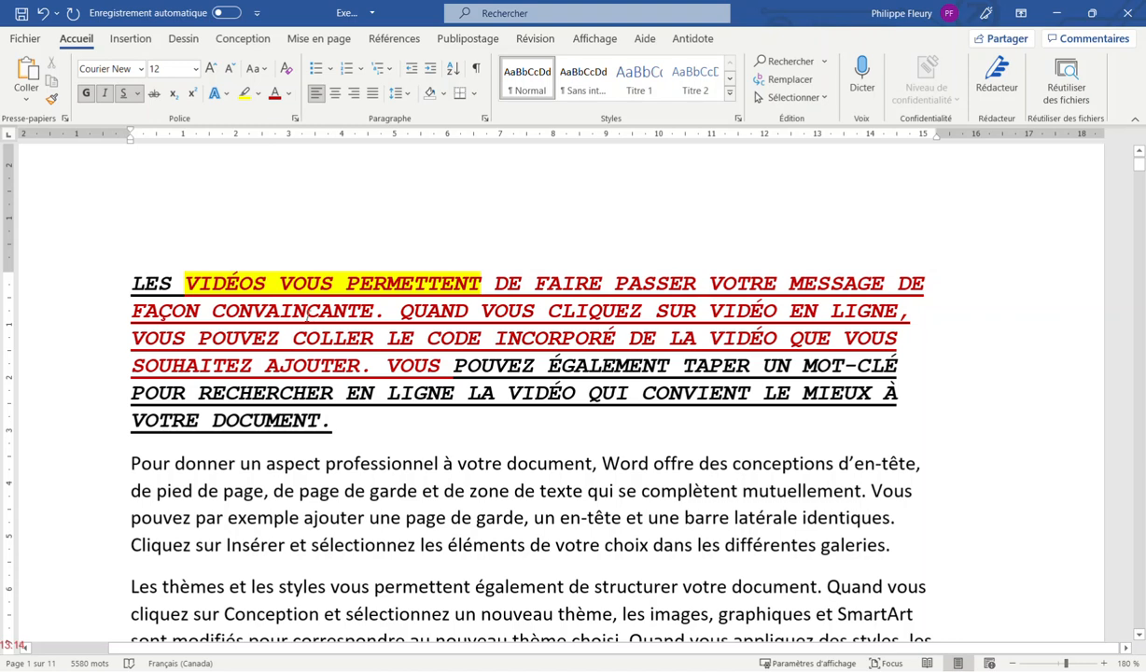
Give the whole capitalised first paragraph dark orange shading
drag(131, 276, 336, 422)
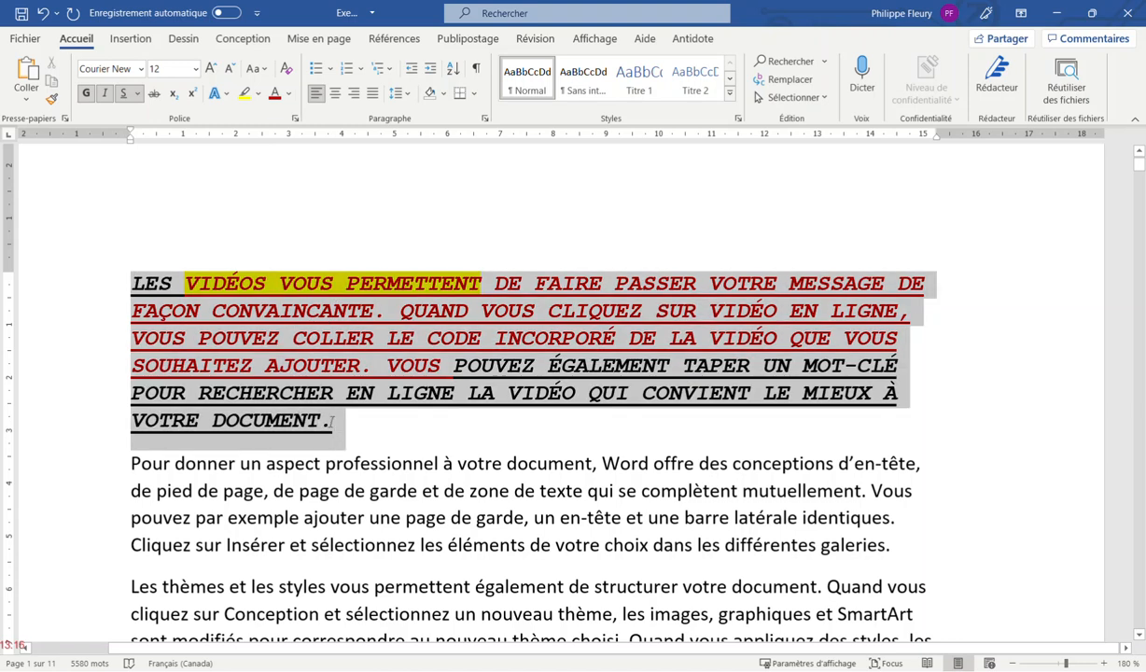
click(445, 93)
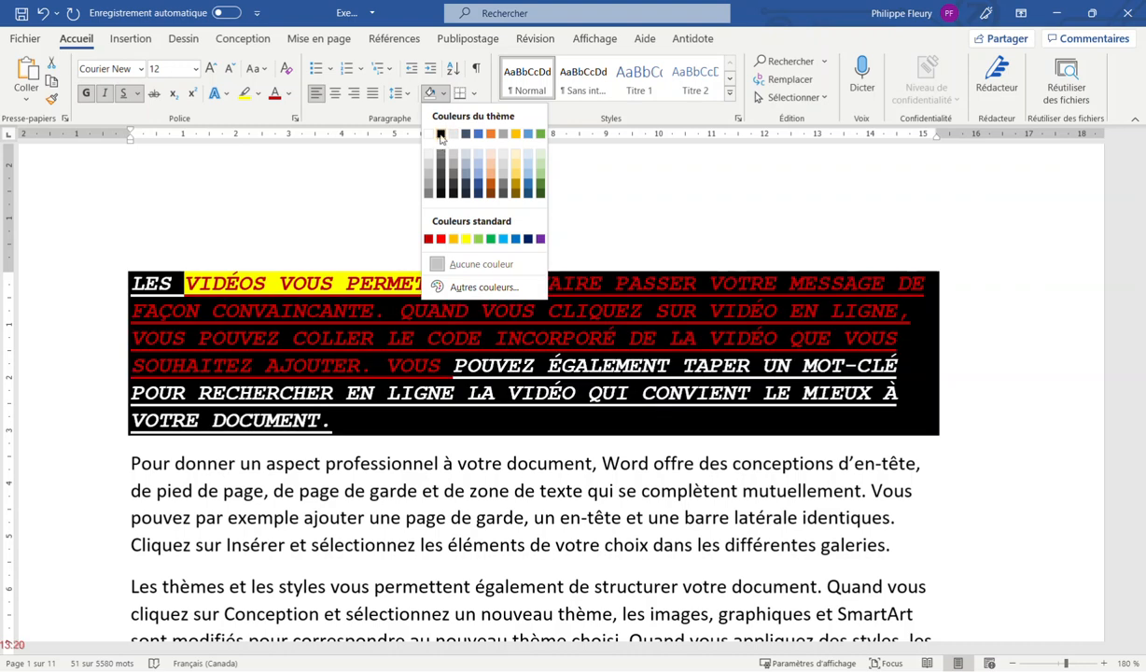
click(490, 184)
click(394, 318)
drag(494, 283, 445, 365)
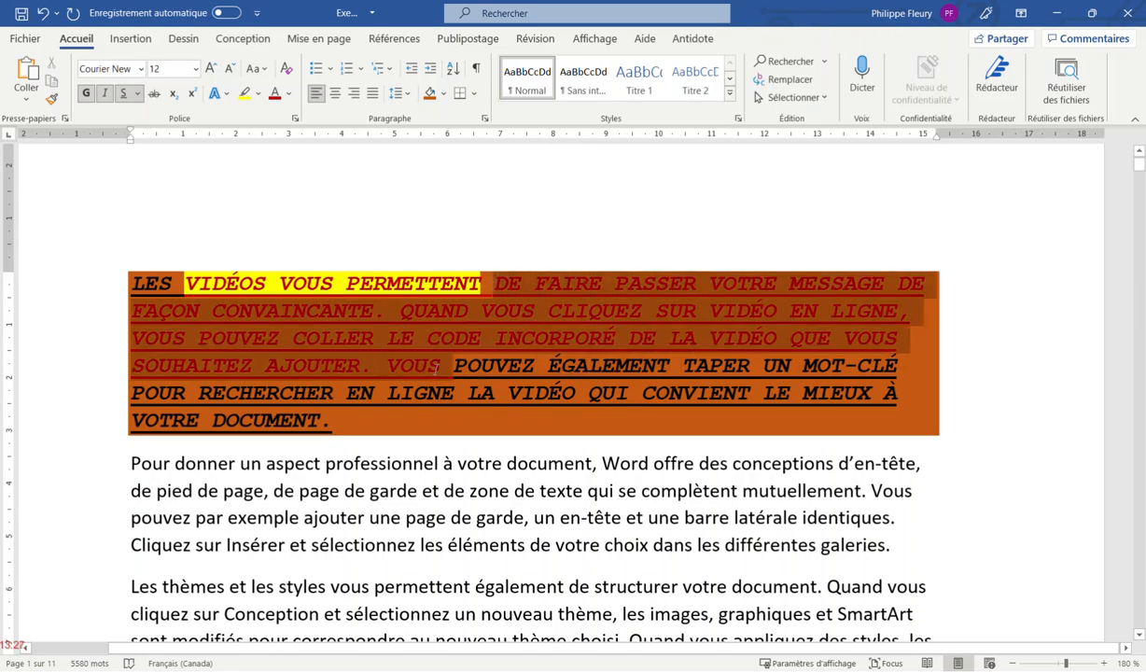
click(304, 342)
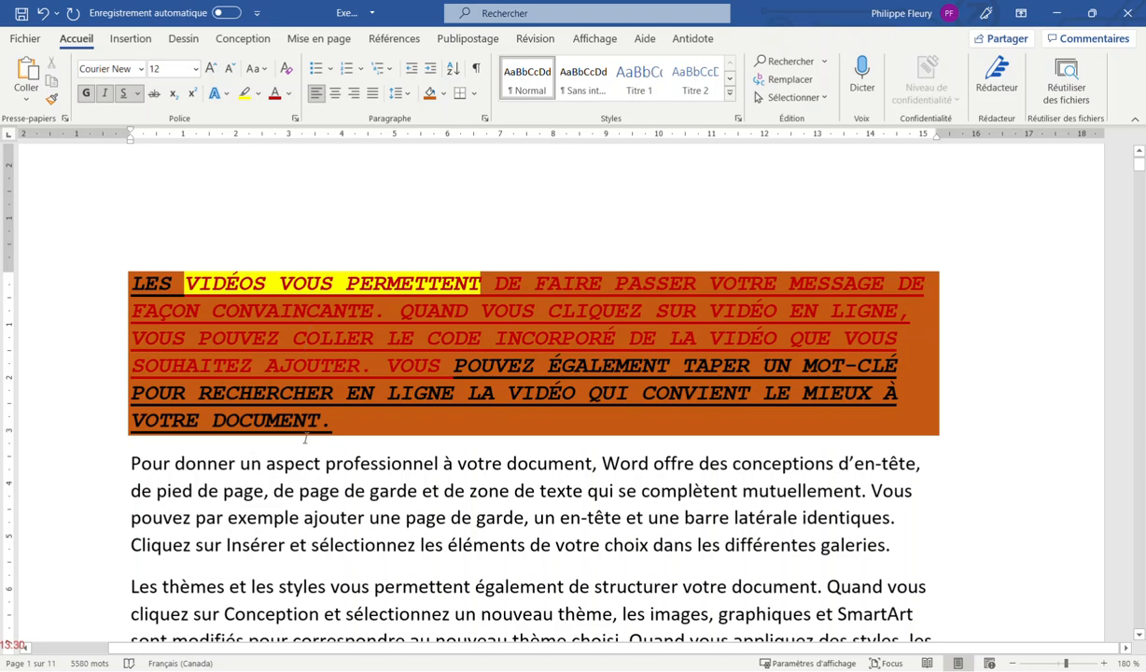
drag(334, 421, 132, 278)
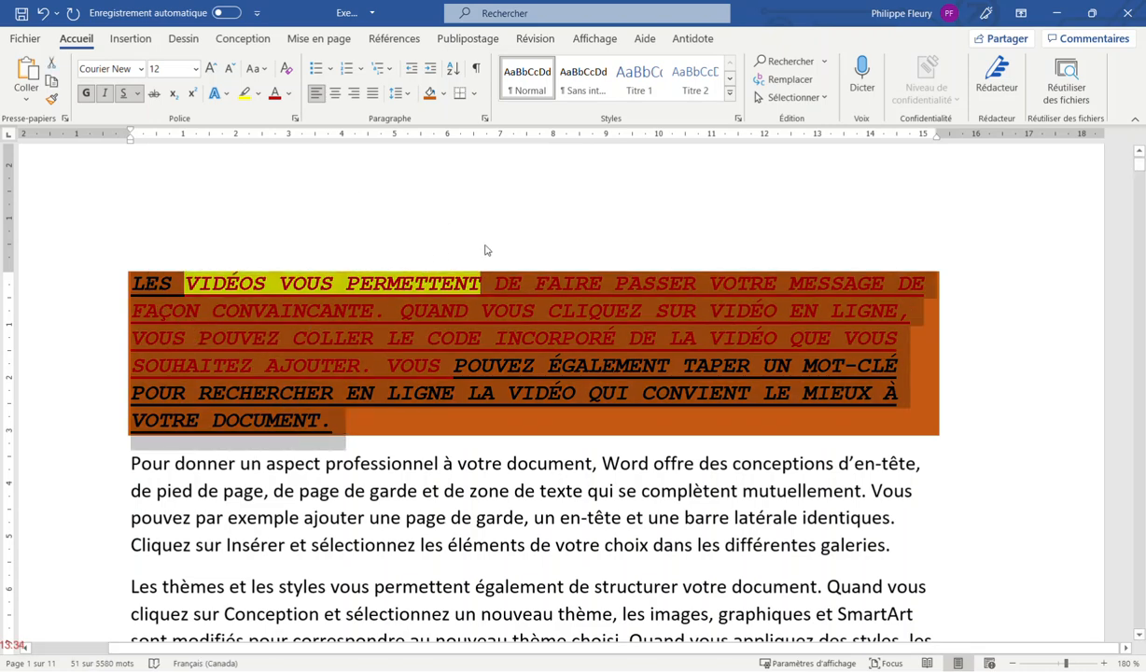
Undo the shading and red colour, then clear the paragraph's formatting back to Calibri 11
click(480, 320)
key(ctrl+z)
key(ctrl+z)
key(ctrl+z)
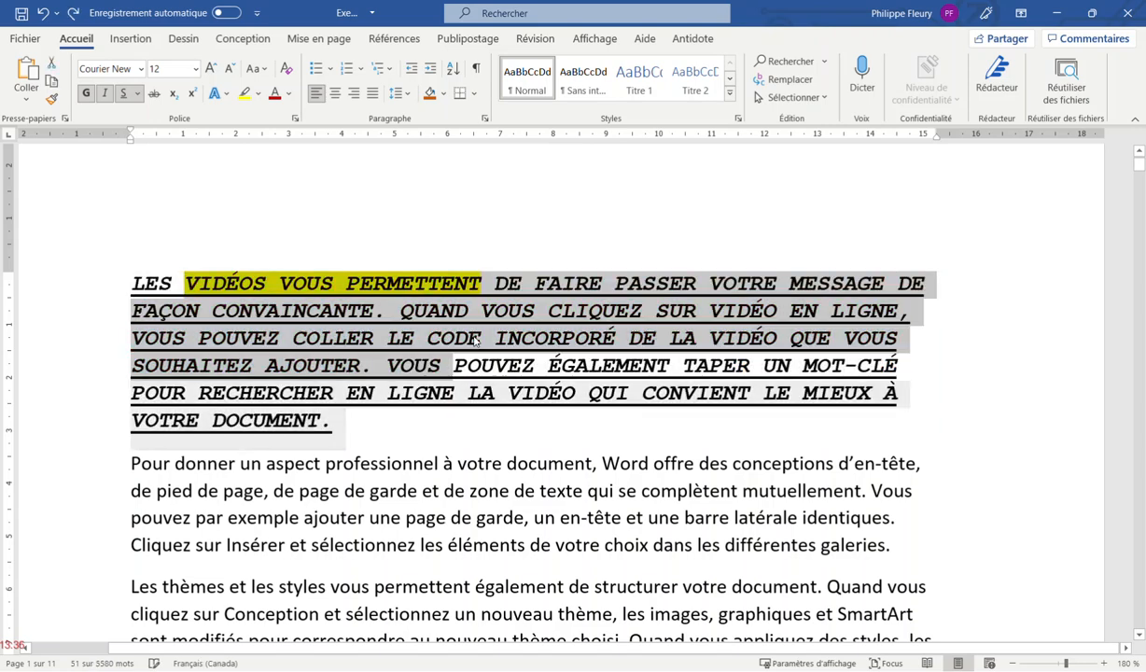
click(371, 280)
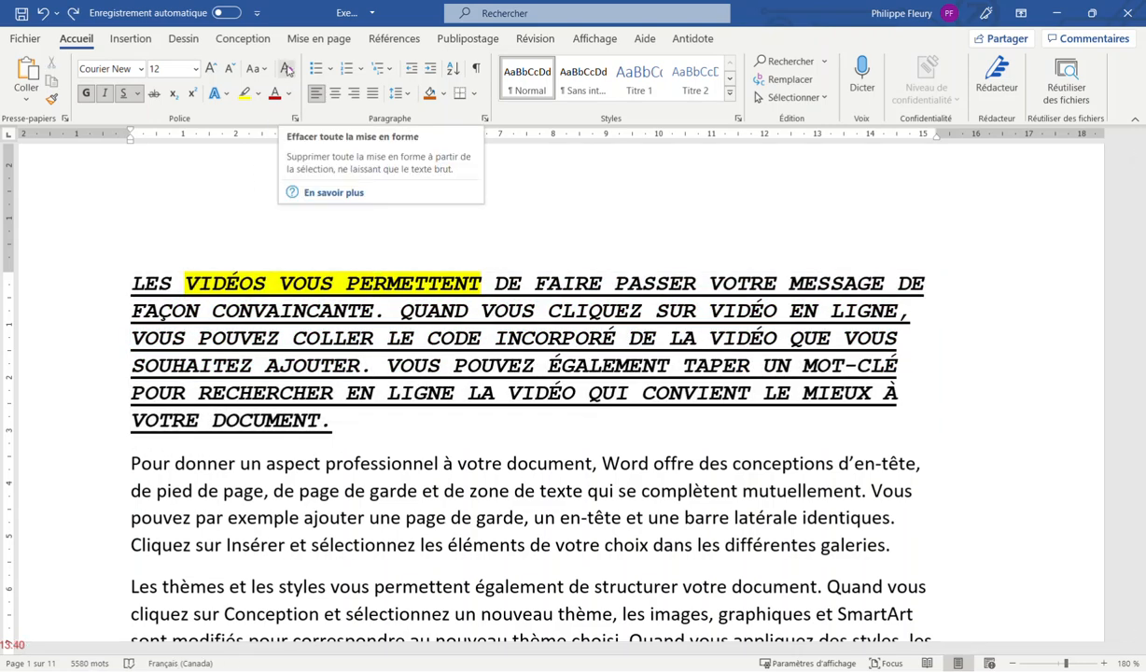
drag(331, 422, 130, 282)
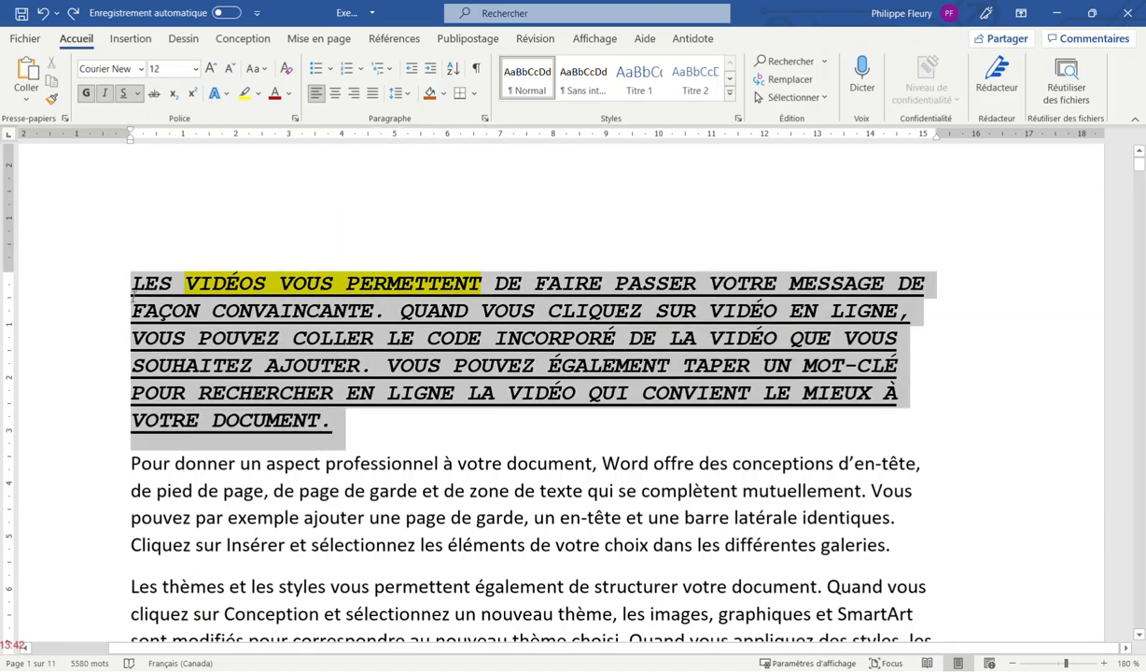
click(287, 70)
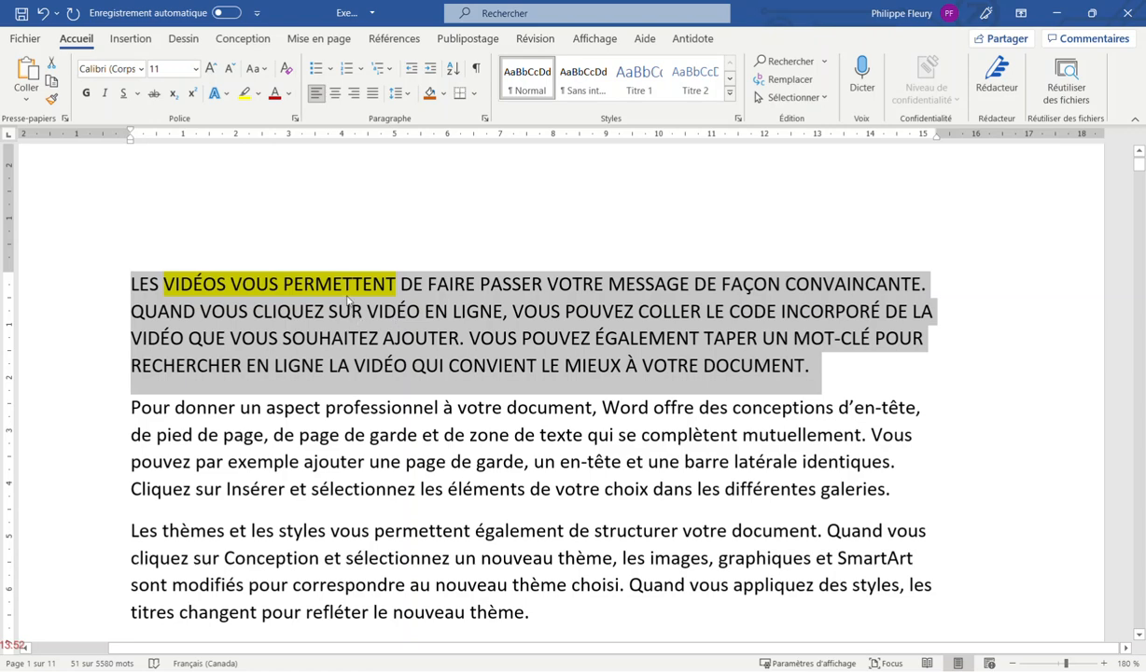
Copy the highlighted phrase VIDÉOS VOUS PERMETTENT with Copier
click(269, 286)
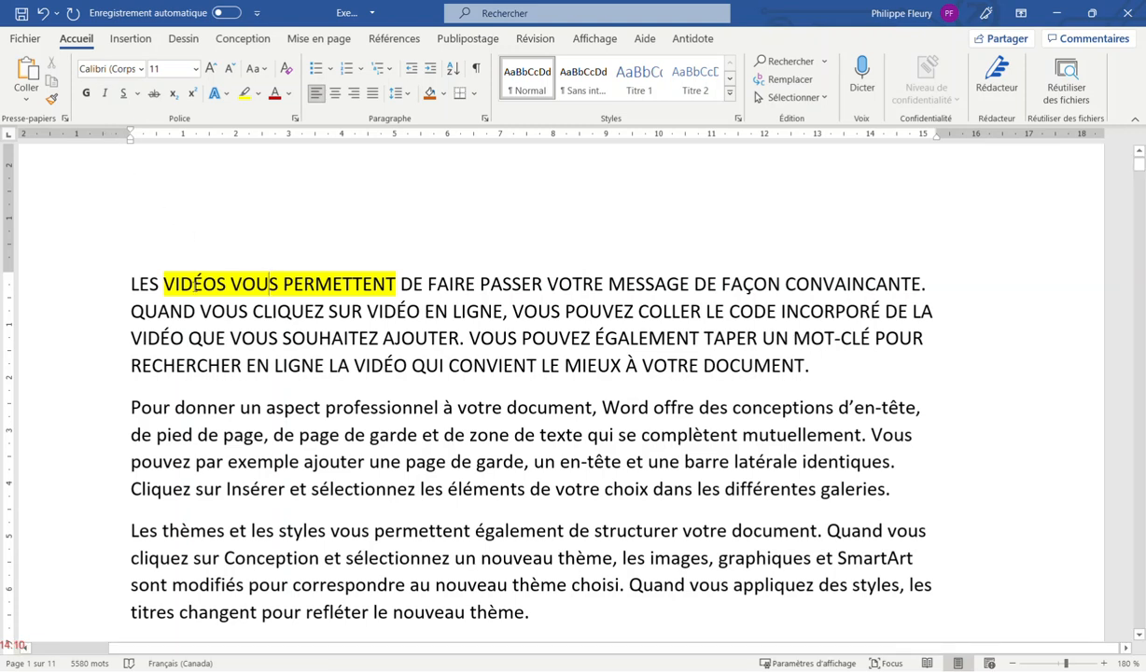
drag(163, 284, 336, 283)
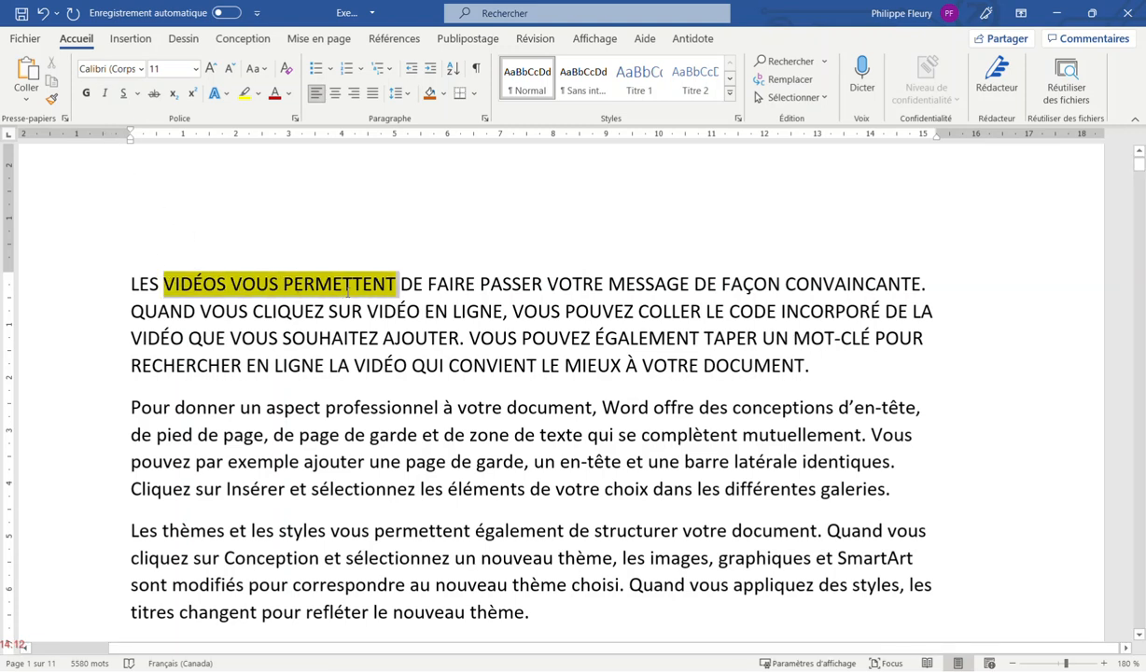
right_click(325, 290)
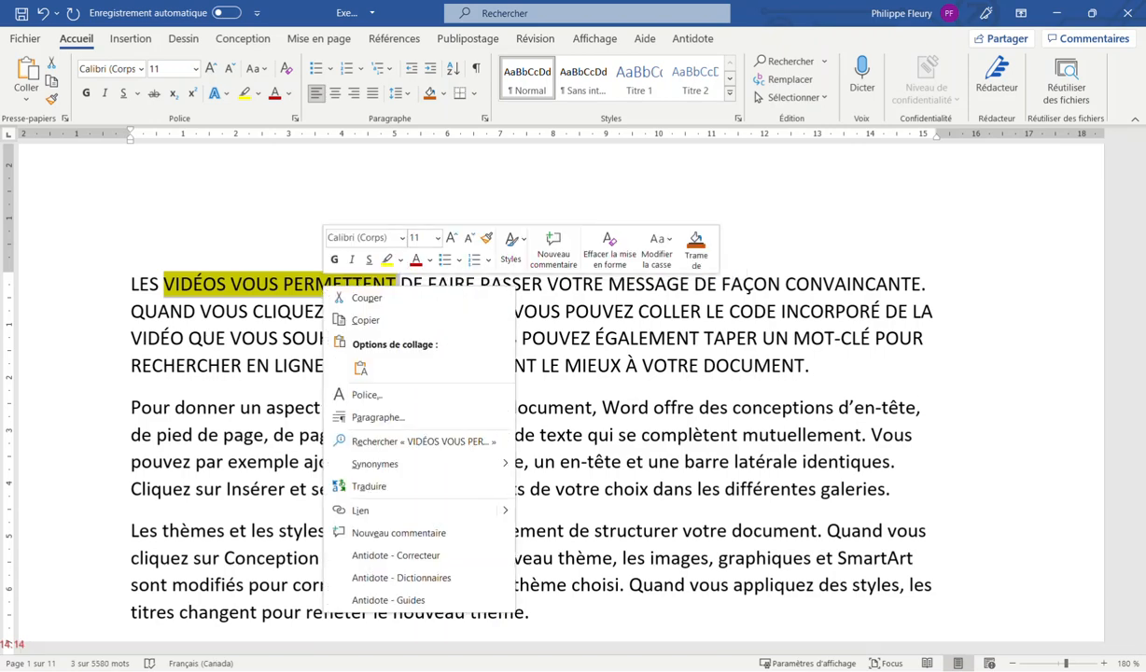
click(323, 318)
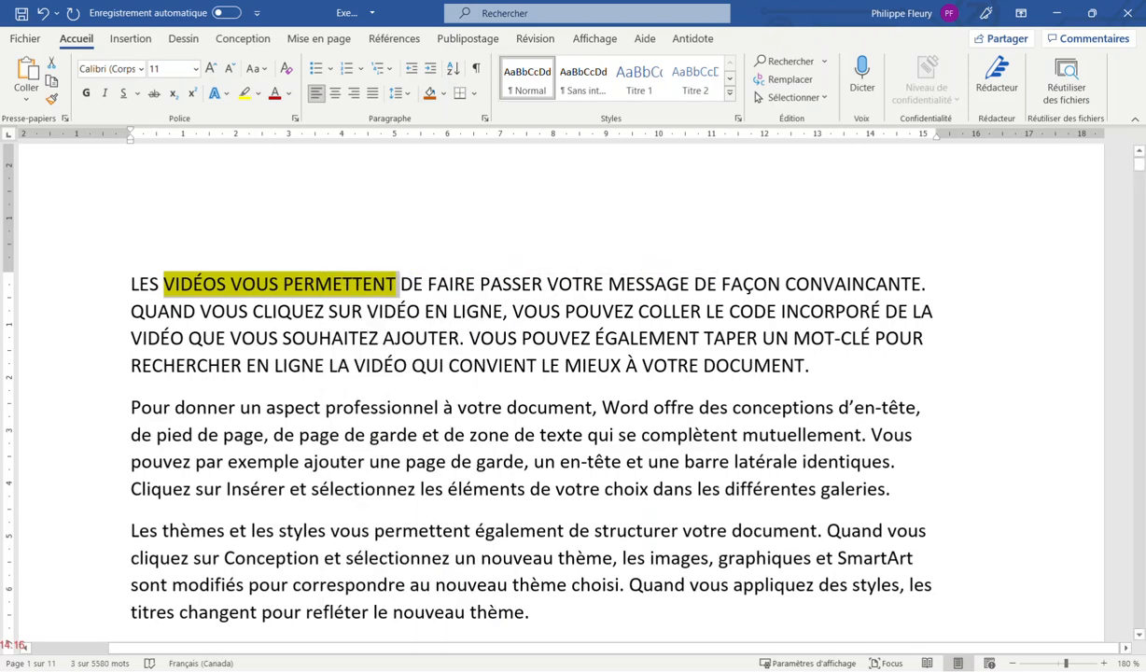
click(220, 366)
Add a new empty paragraph after DOCUMENT. at the end of the first paragraph
click(824, 354)
key(Return)
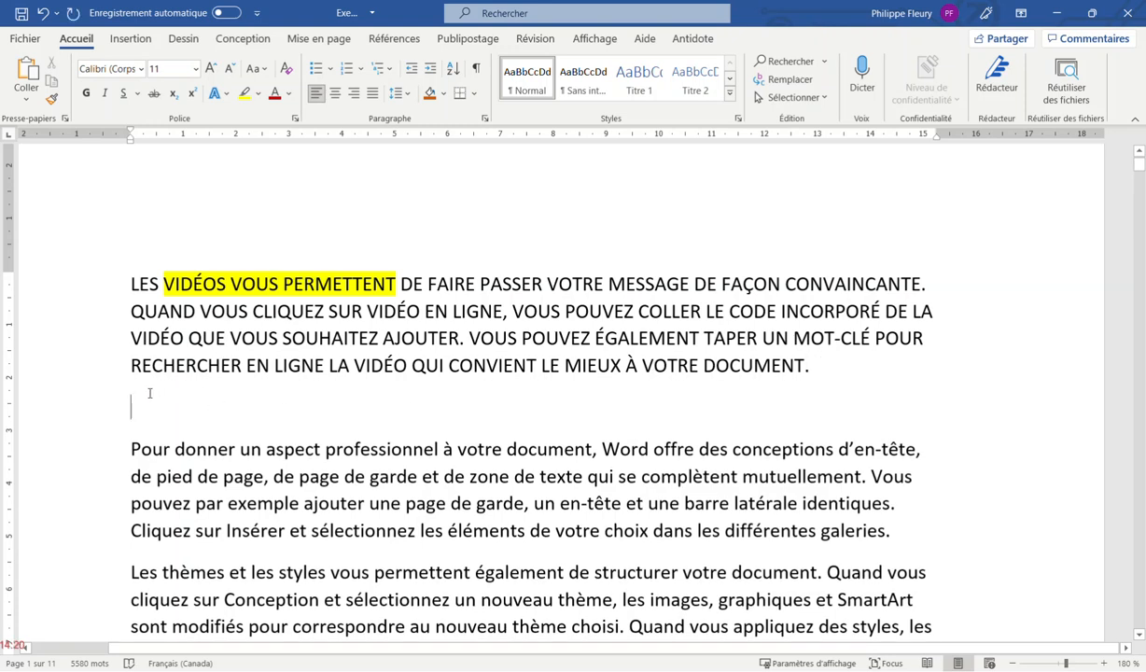
click(27, 101)
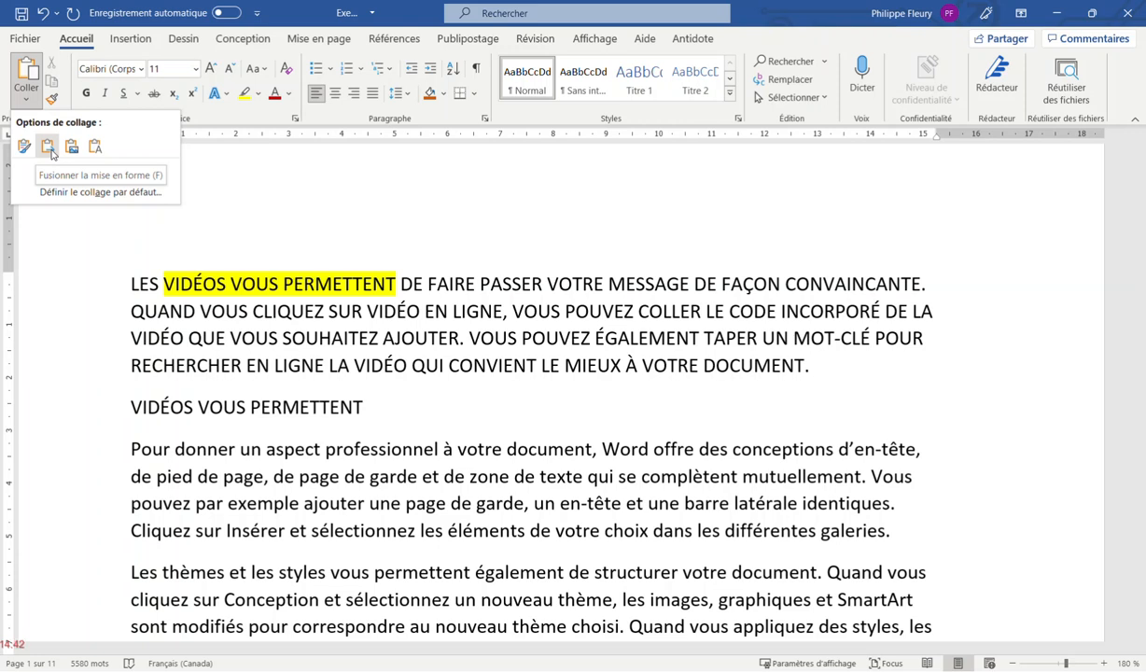
Switch the second paragraph, starting 'Pour donner', to the Aharoni font
click(352, 401)
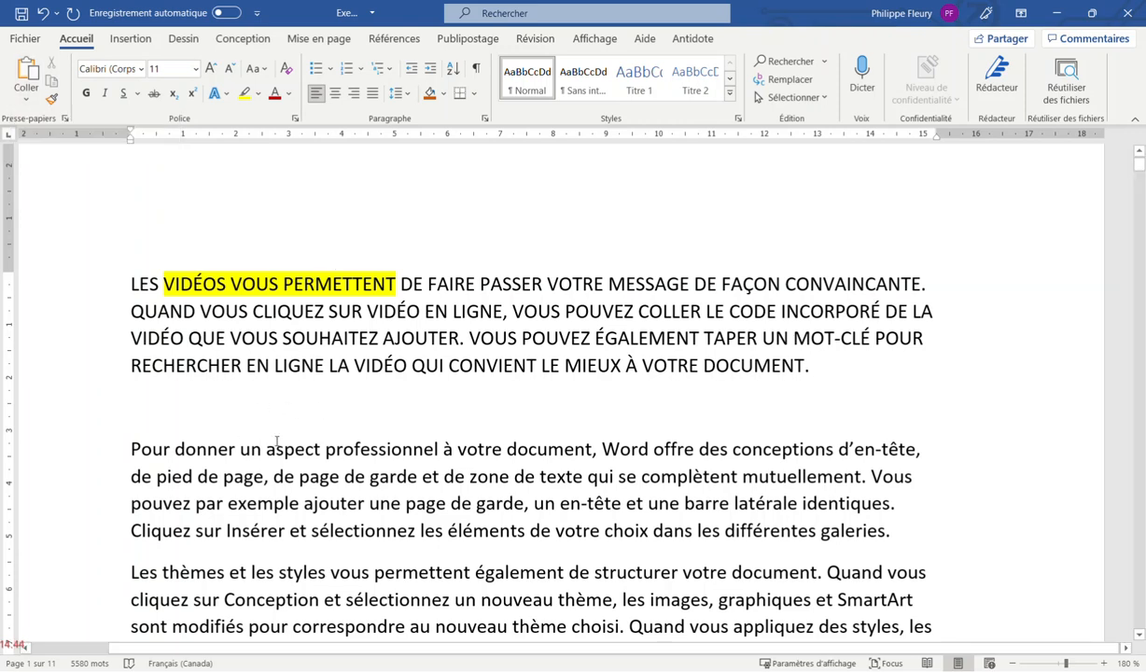
drag(127, 446, 891, 532)
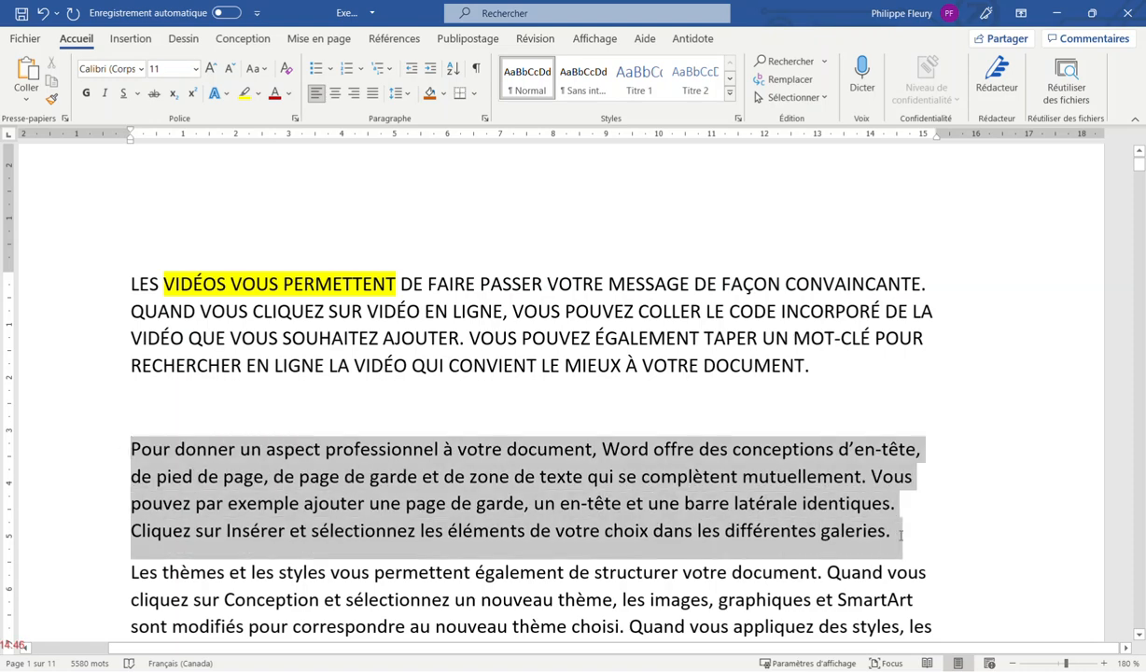
click(140, 68)
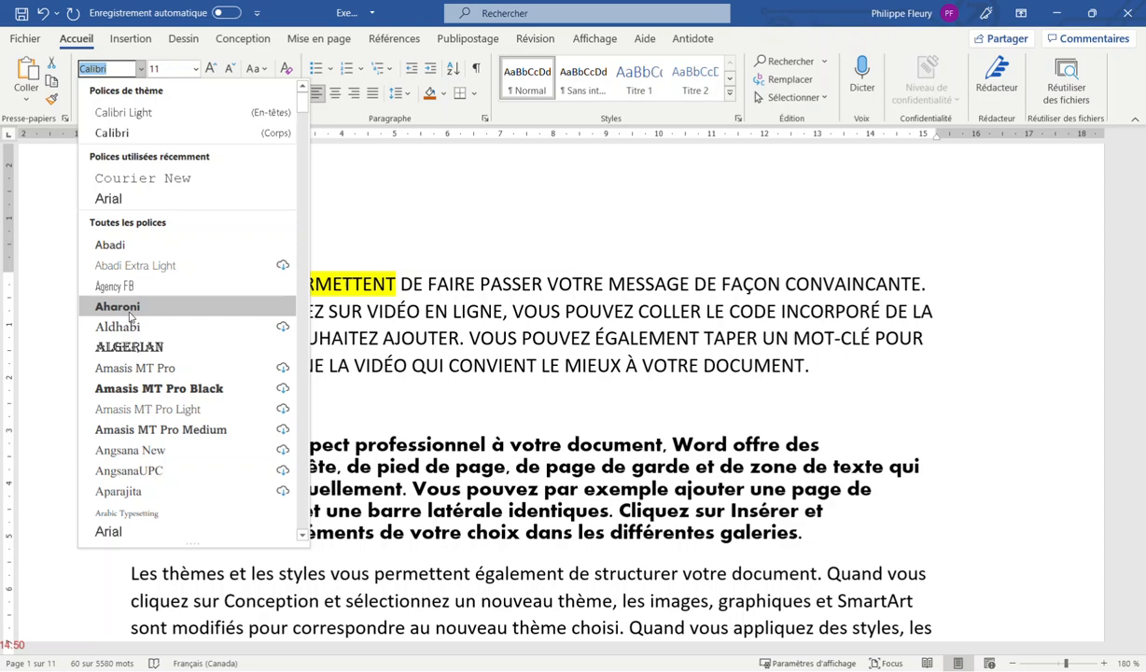
click(130, 313)
click(179, 361)
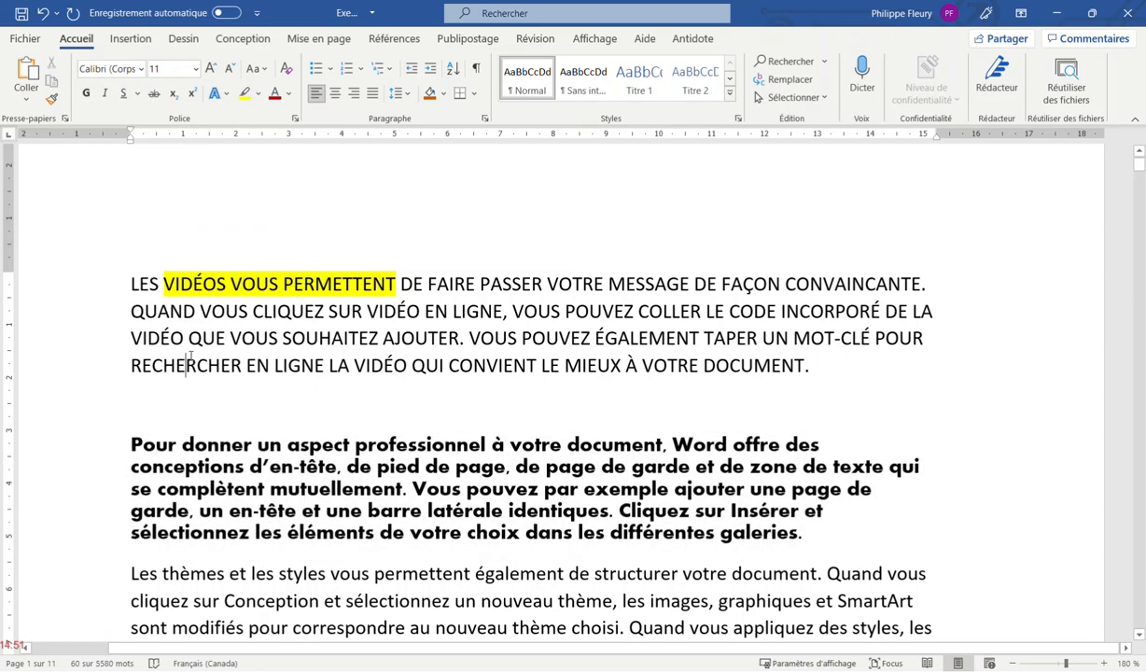
click(242, 461)
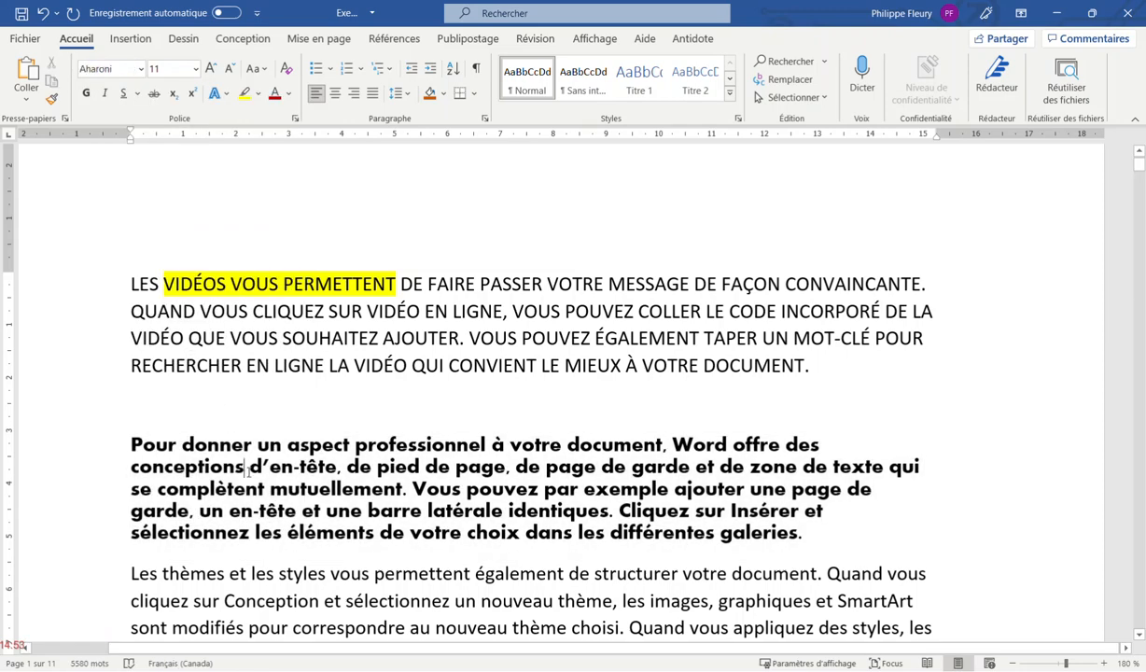
click(31, 102)
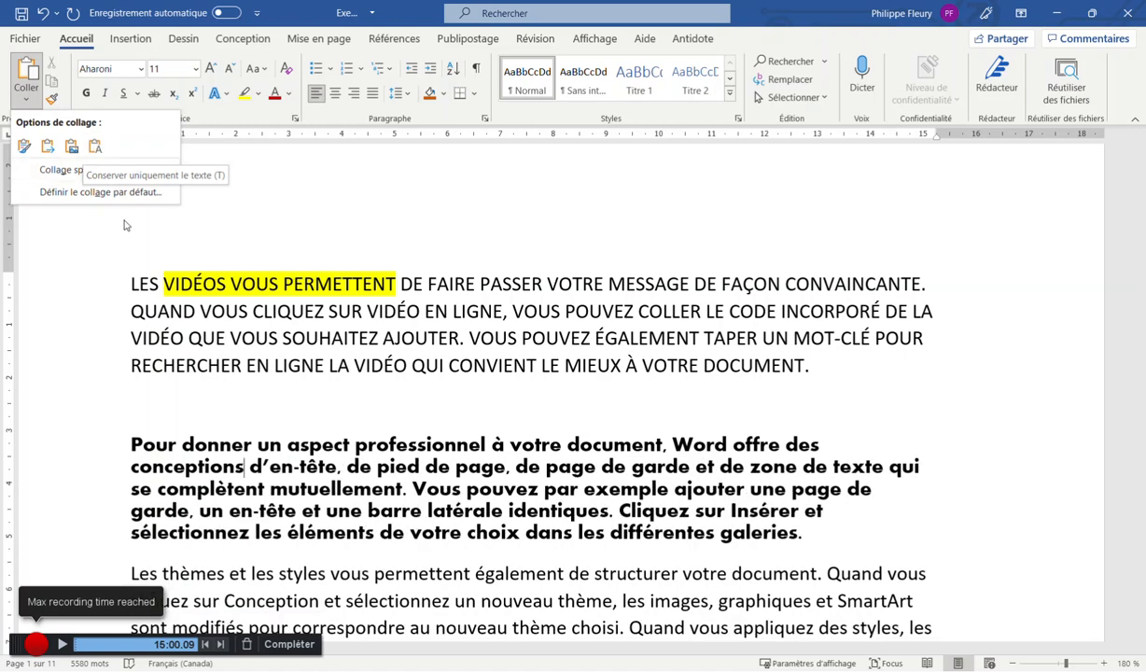
Undo the Aharoni font change so the second paragraph returns to Calibri
click(253, 310)
key(ctrl+z)
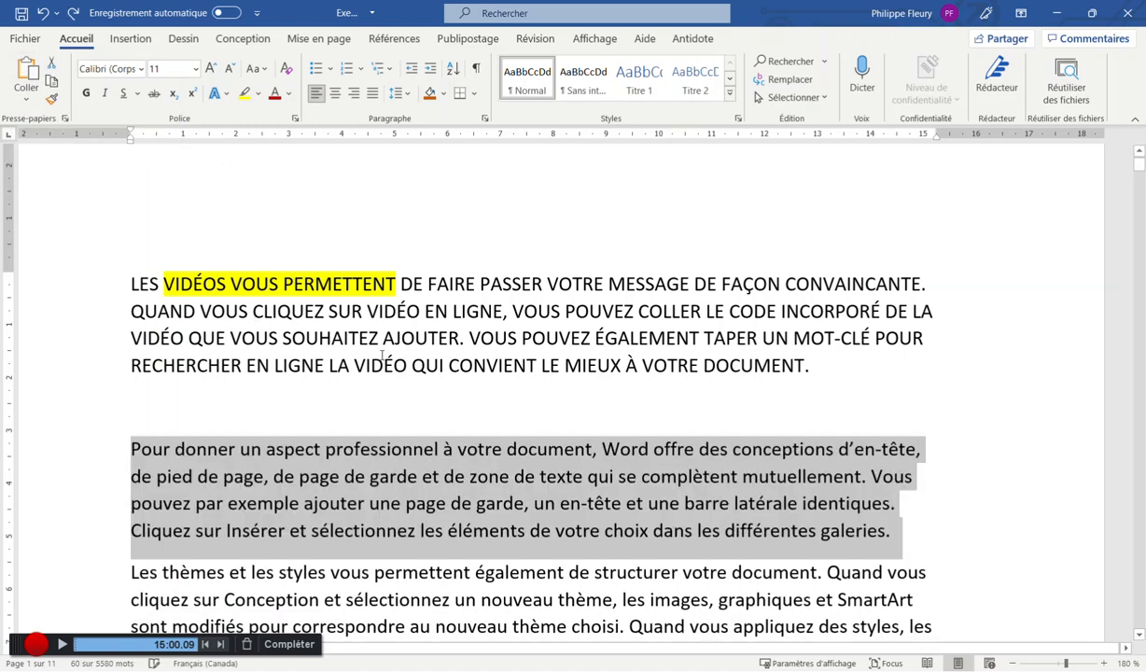
click(234, 326)
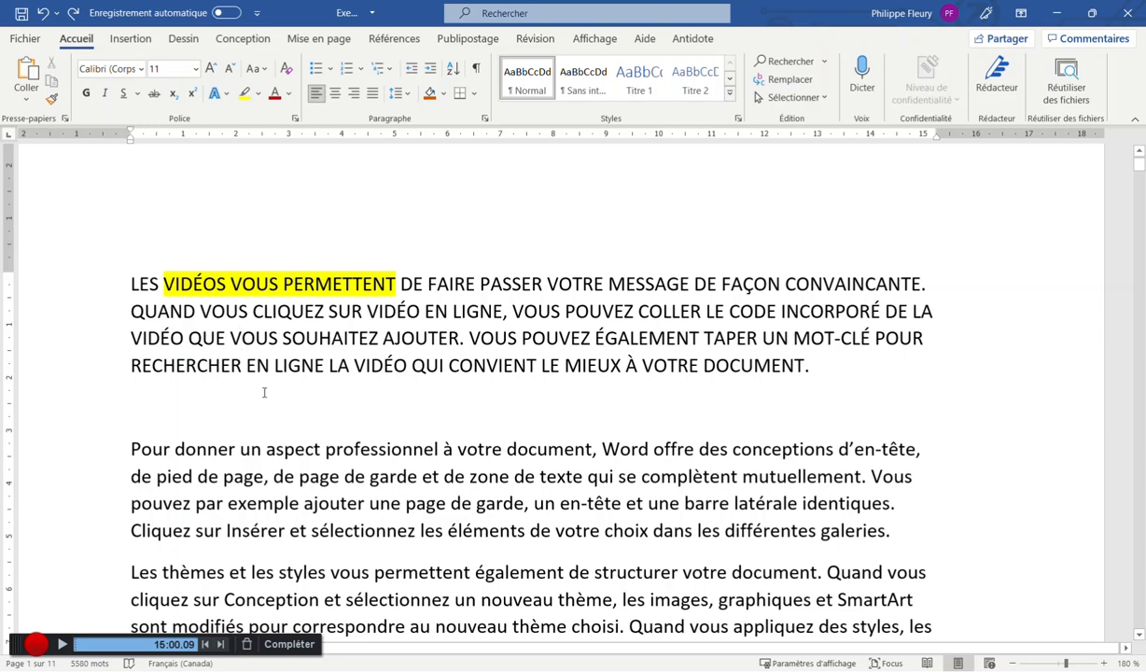
drag(289, 310, 539, 365)
click(440, 340)
Paste VIDÉOS VOUS PERMETTENT inside the word pouvez with Ctrl+V
click(164, 503)
click(26, 98)
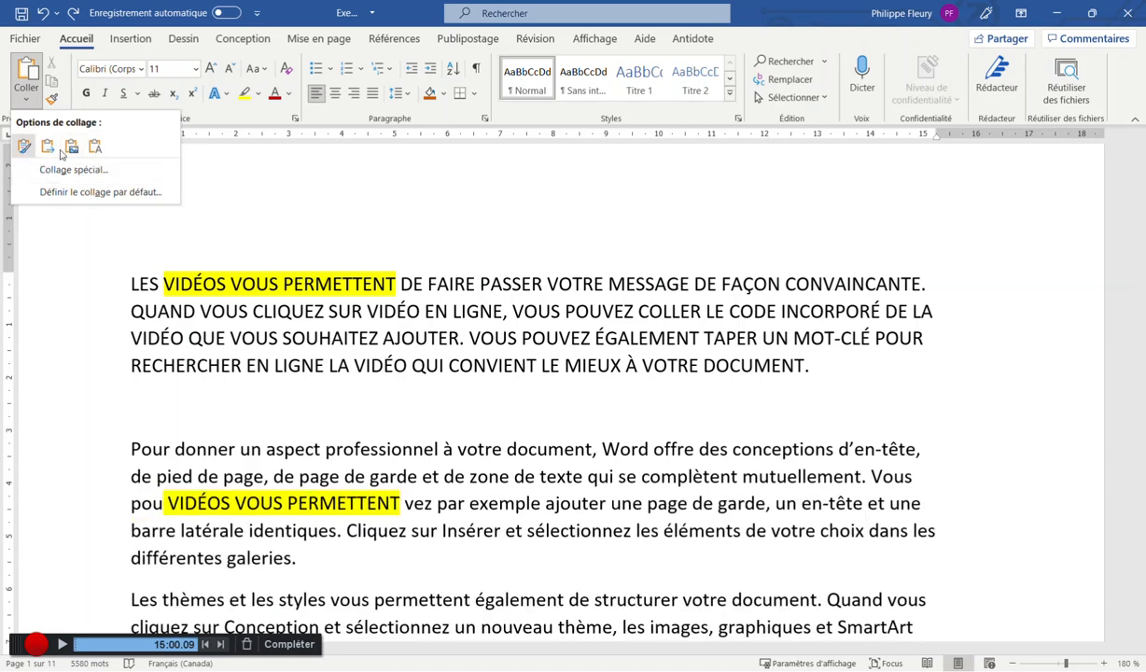
key(Escape)
key(ctrl+v)
click(259, 373)
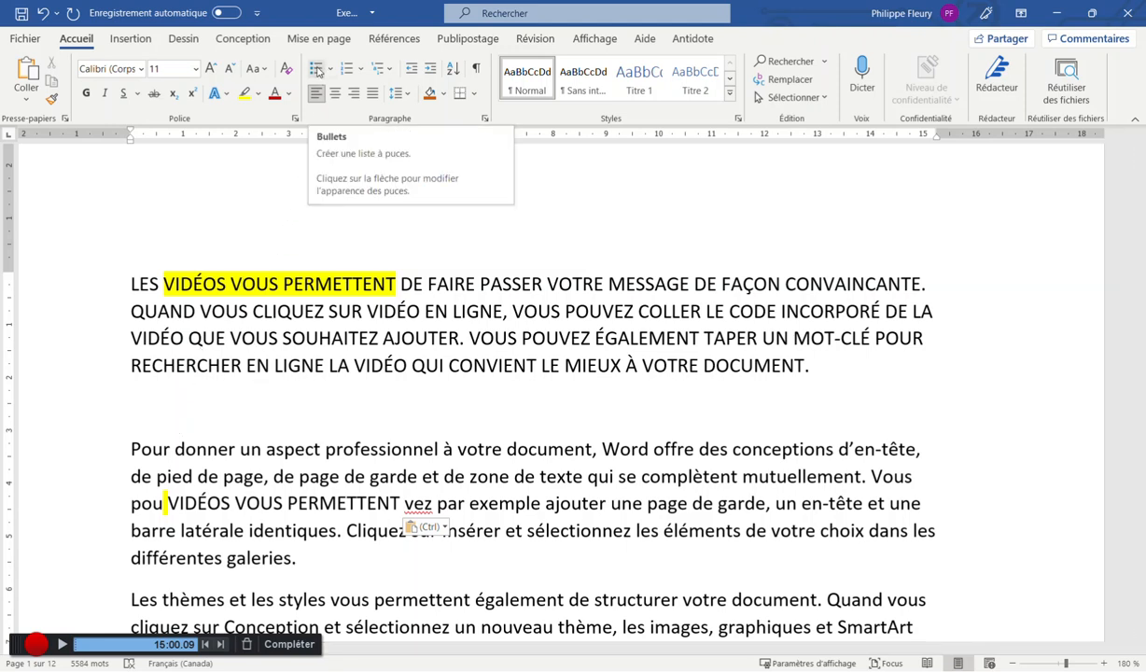
Create a bulleted list on the empty line with Item 1, Item 2 and Item 3
click(157, 395)
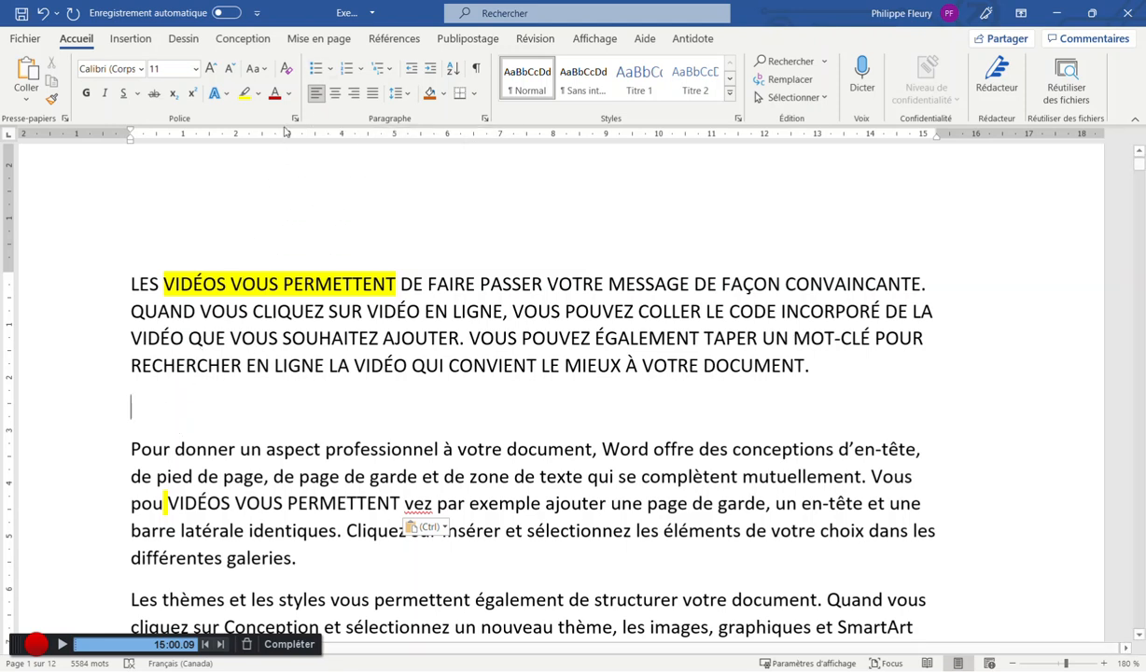
click(315, 68)
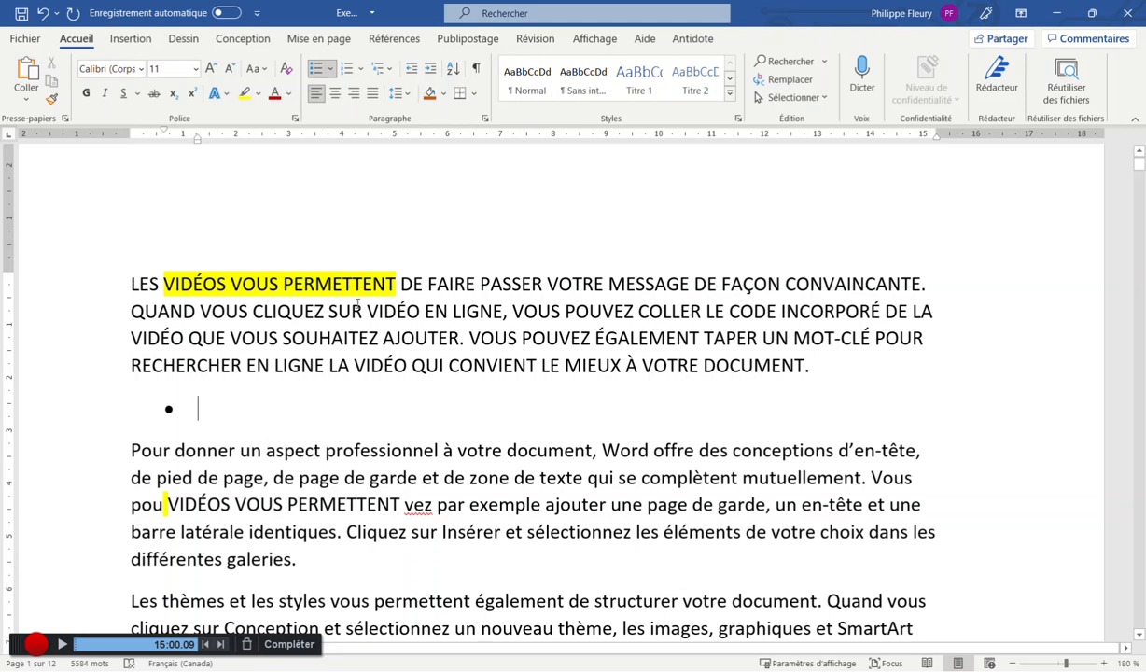
text(Item 1)
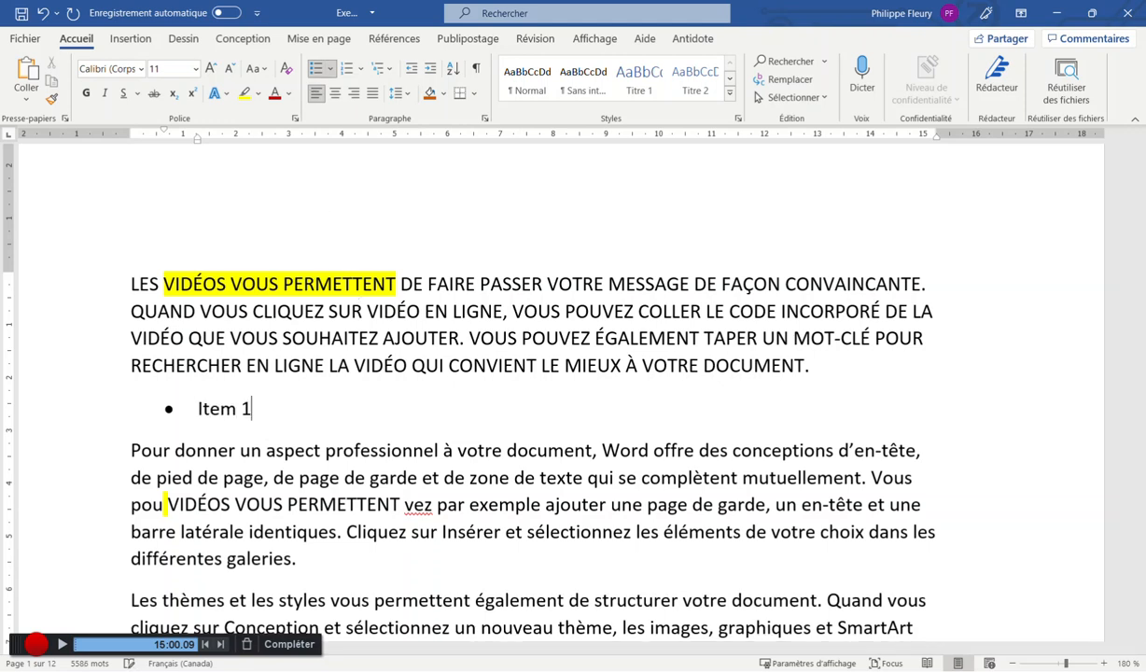
key(Return)
text(Item 2)
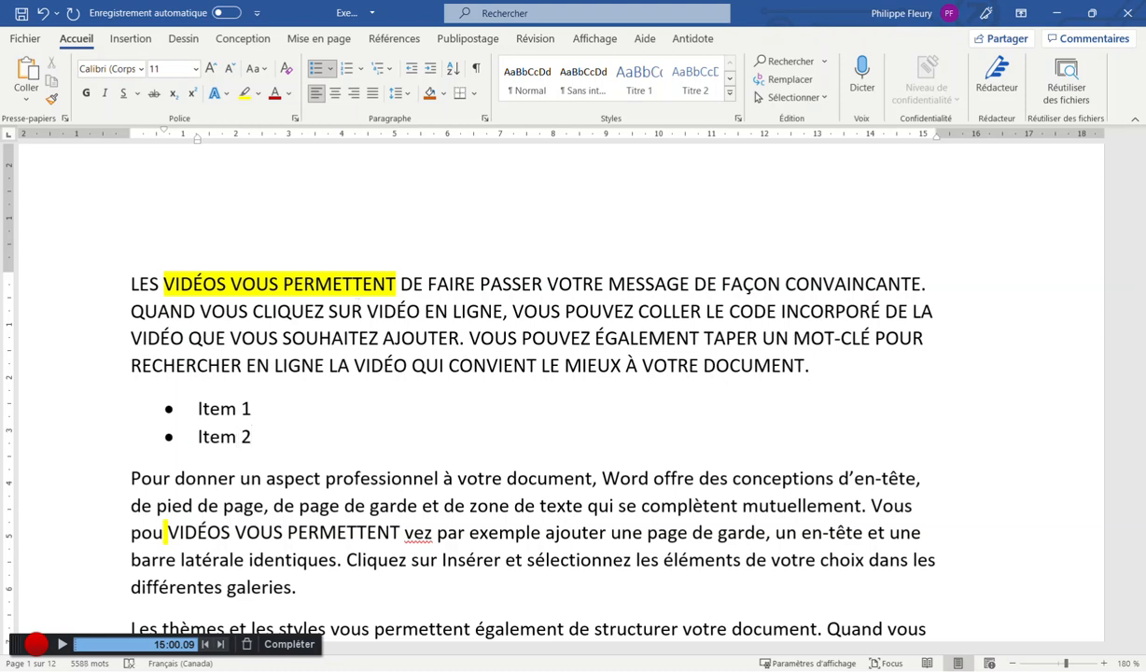
key(Return)
text(Item 3)
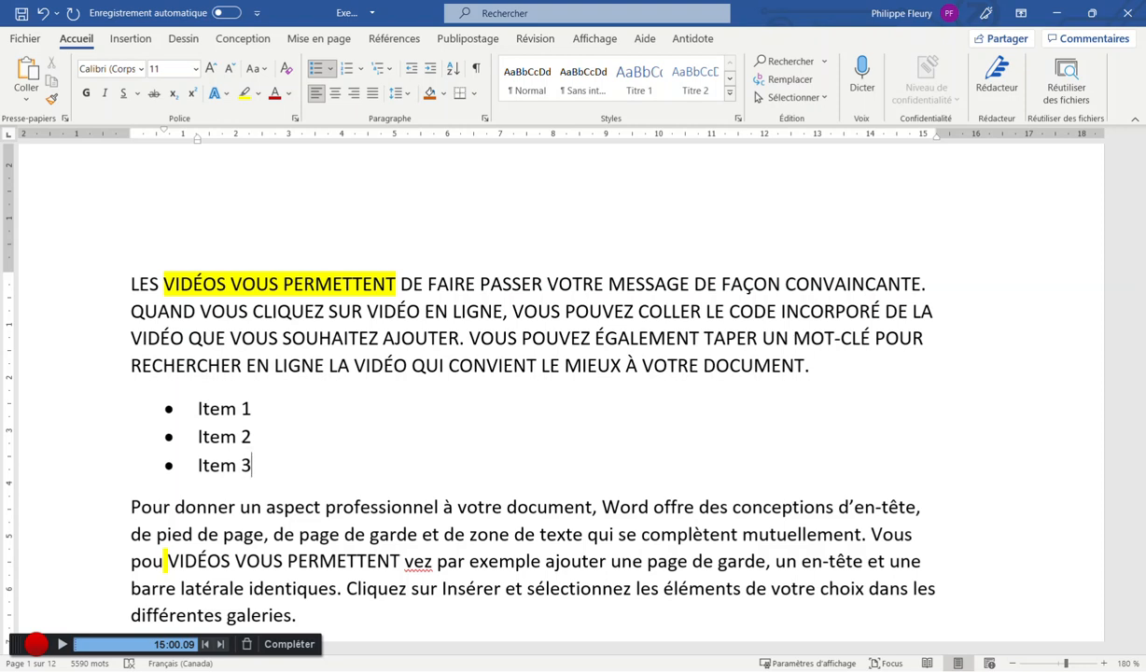
Insert a demoted sub-bullet 'Sous-item 2.1' between Item 2 and Item 3
key(Return)
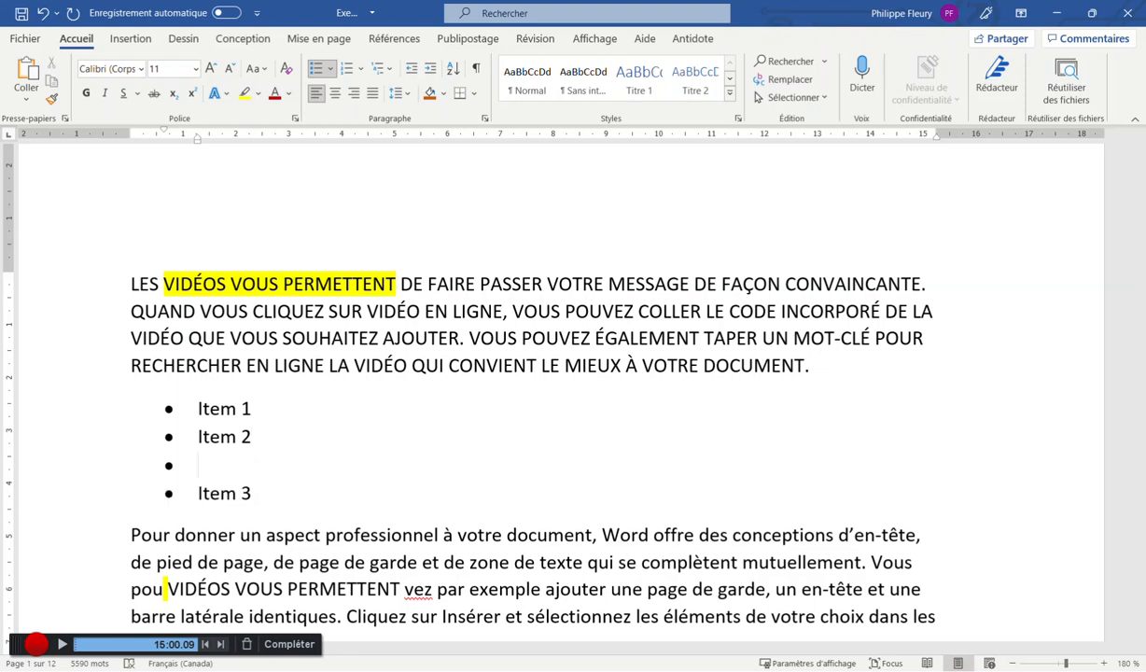
key(Tab)
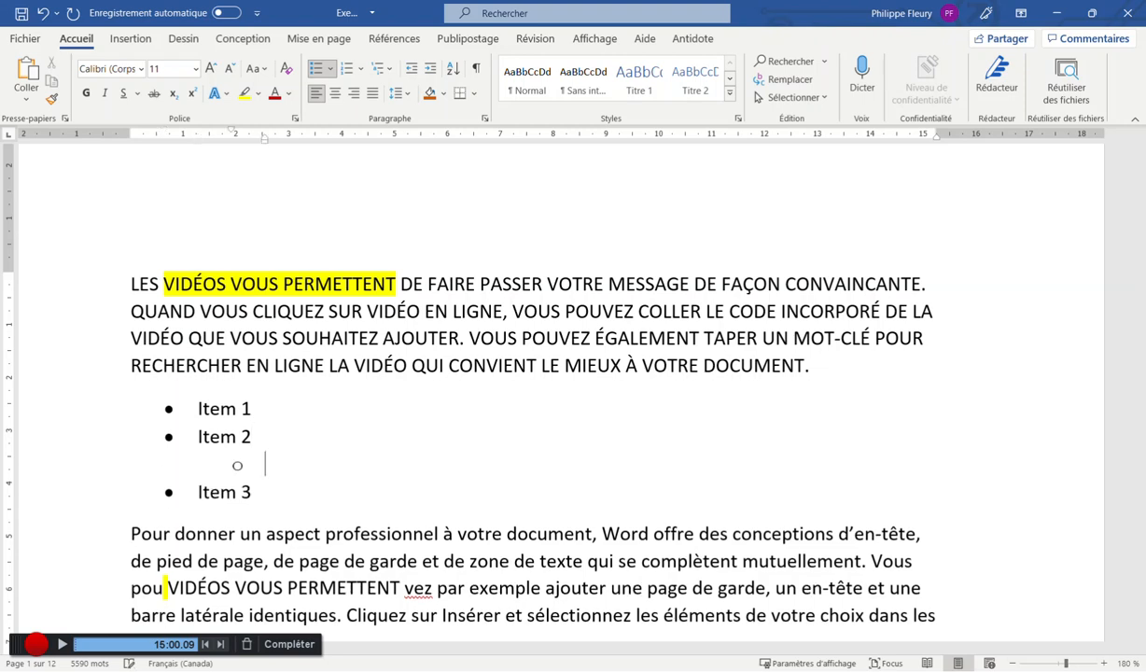
text(Ite)
key(BackSpace)
key(BackSpace)
key(BackSpace)
text(sous-t)
key(BackSpace)
text(item)
key(Delete)
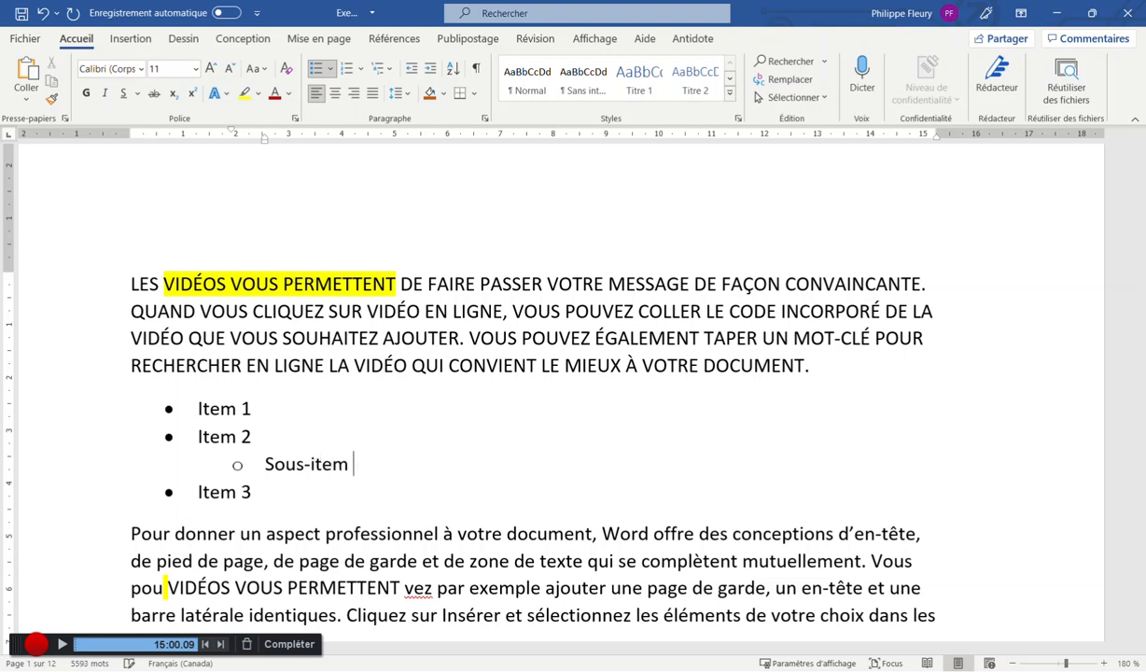
text(2.1)
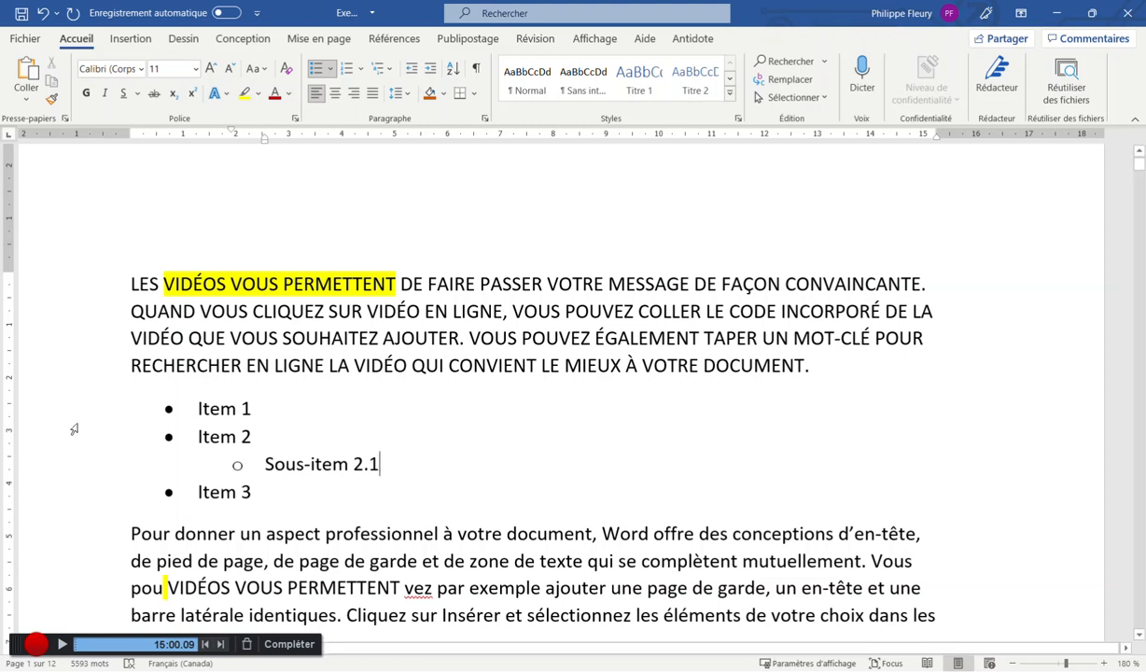
click(168, 407)
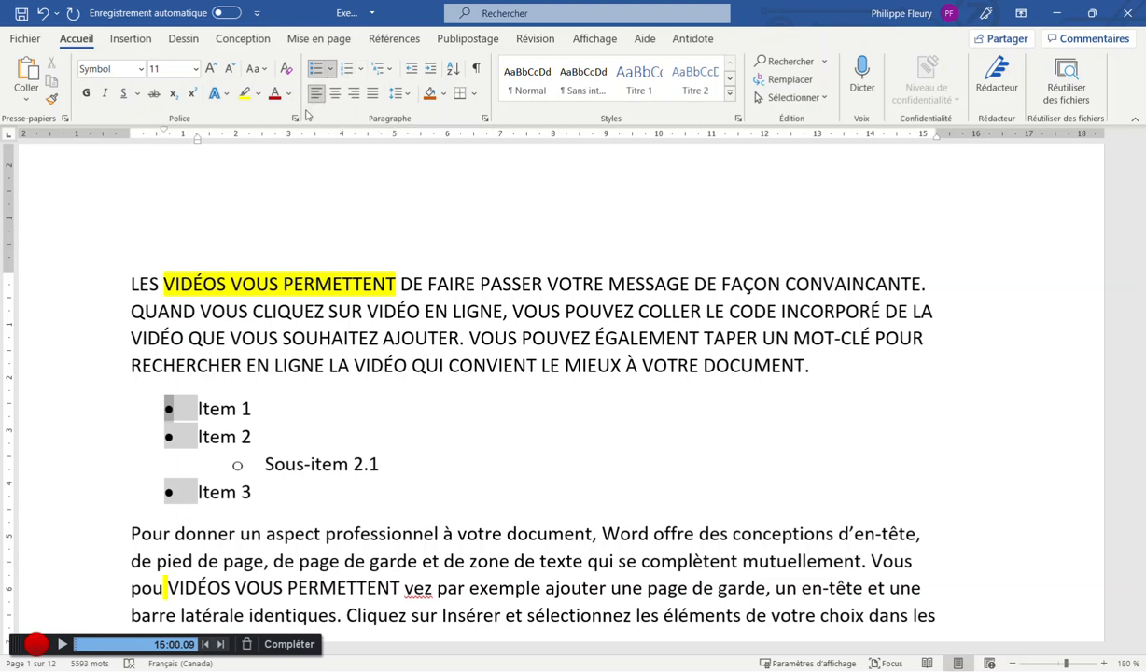
click(249, 462)
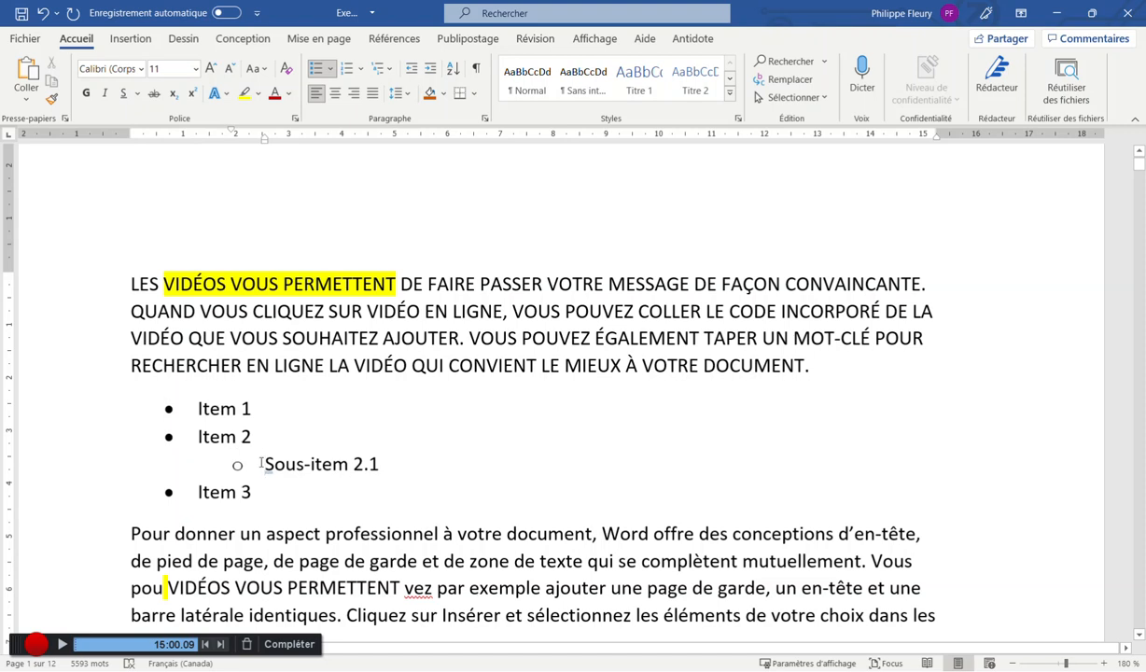
click(414, 70)
key(Tab)
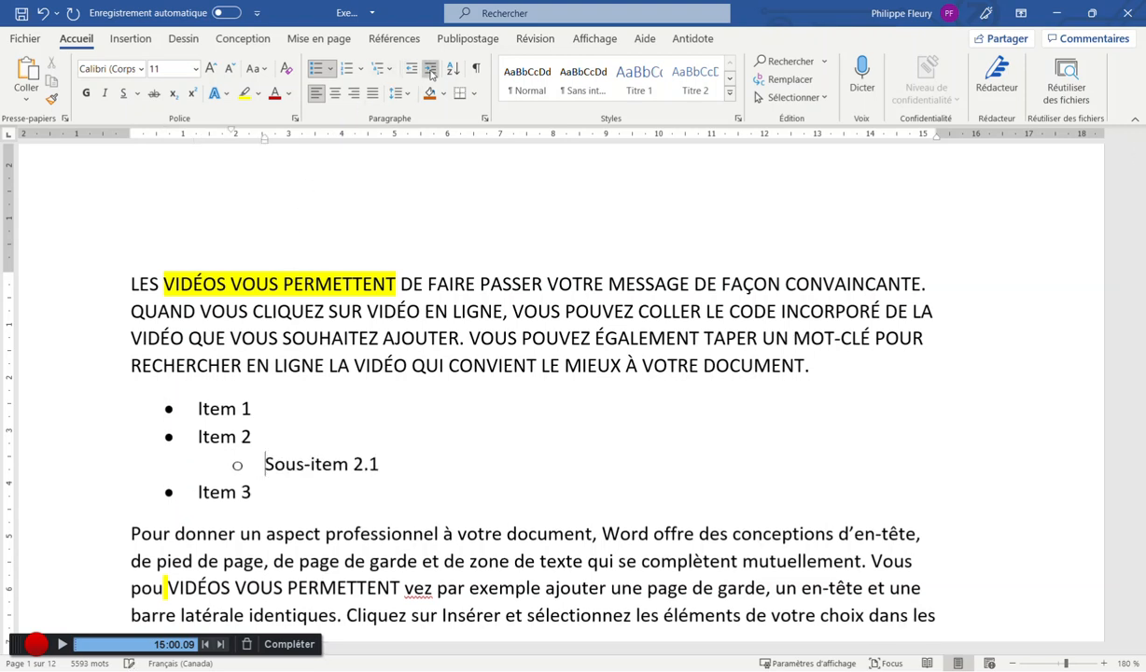
key(Tab)
click(414, 73)
click(415, 73)
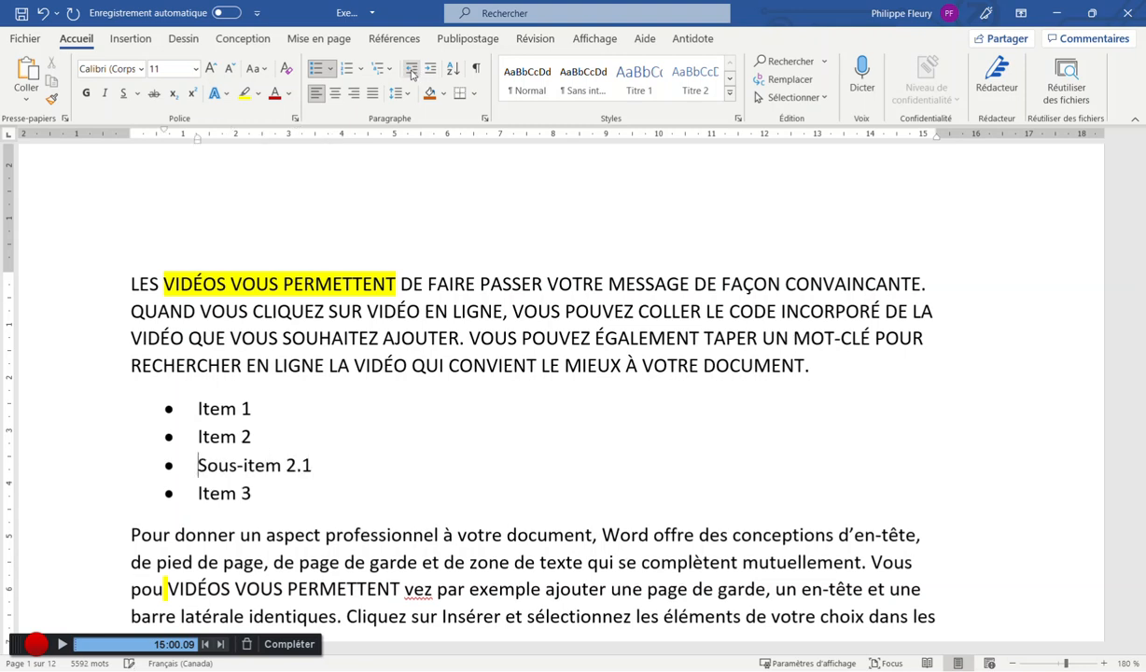
click(431, 71)
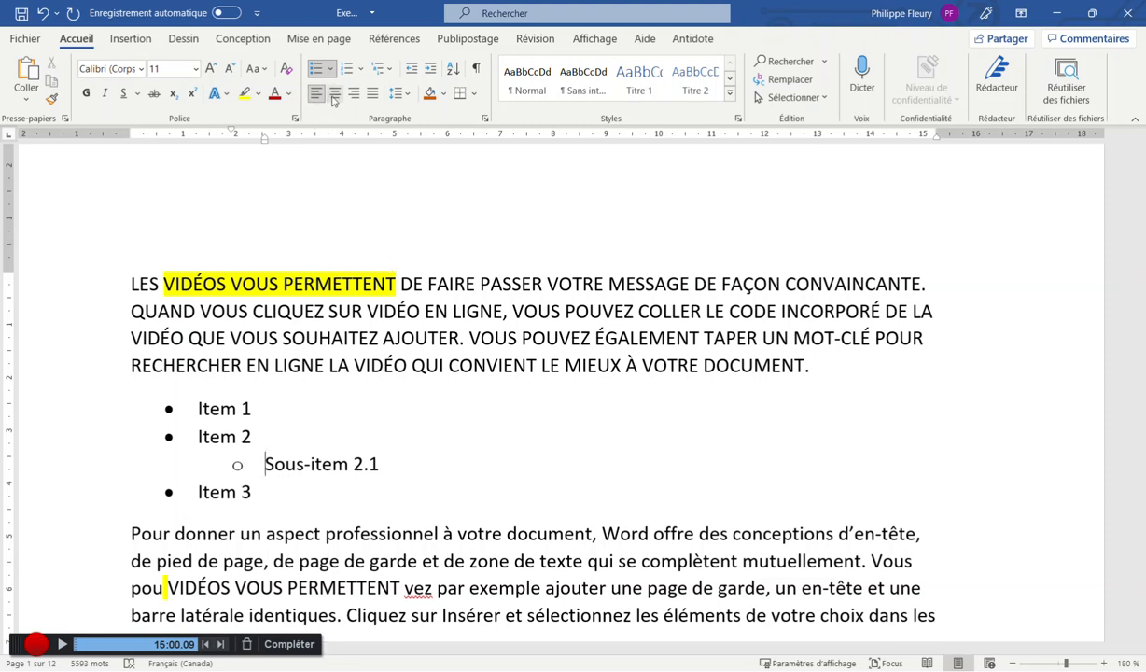
Try centred and right alignment on the first uppercase paragraph, then justify it
drag(132, 283, 866, 386)
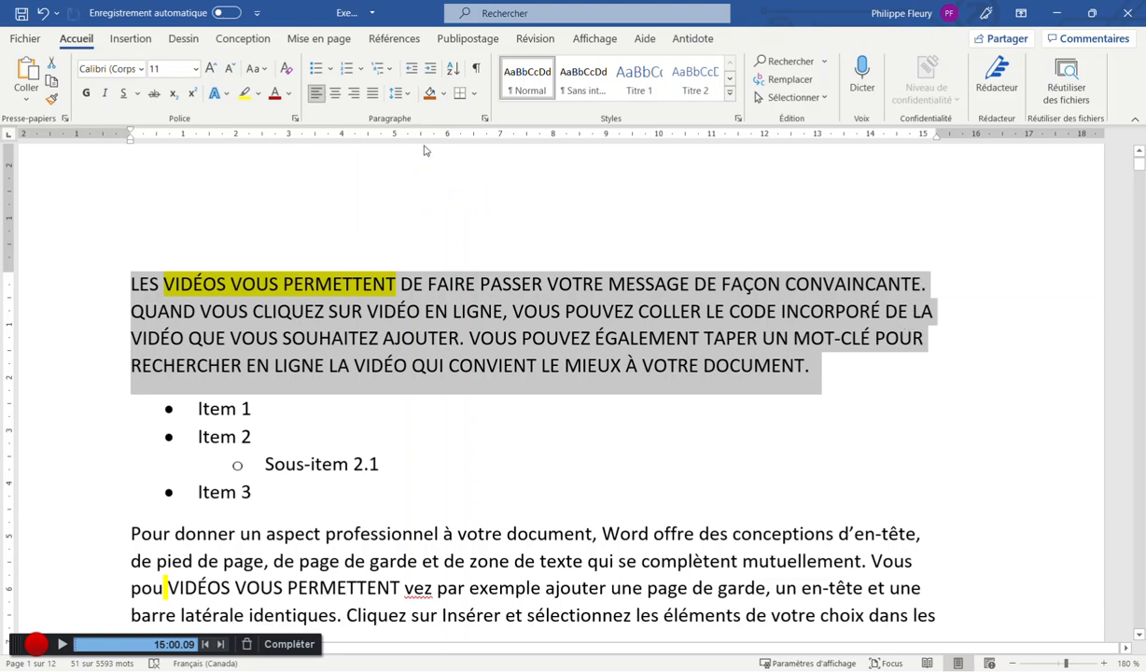
click(335, 94)
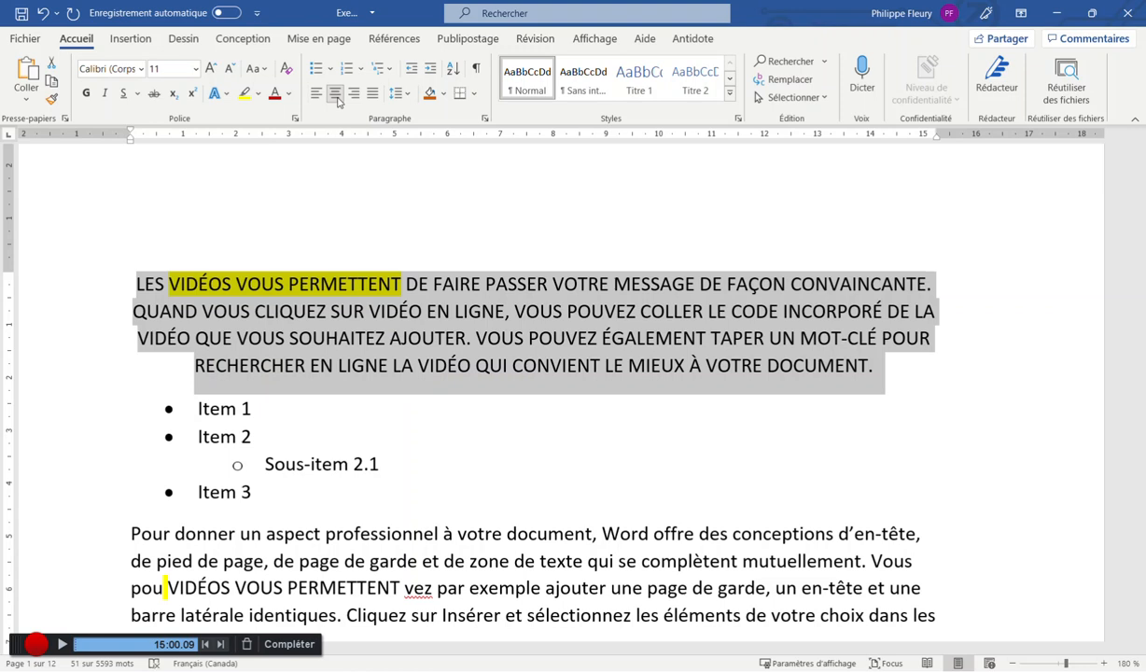
click(354, 94)
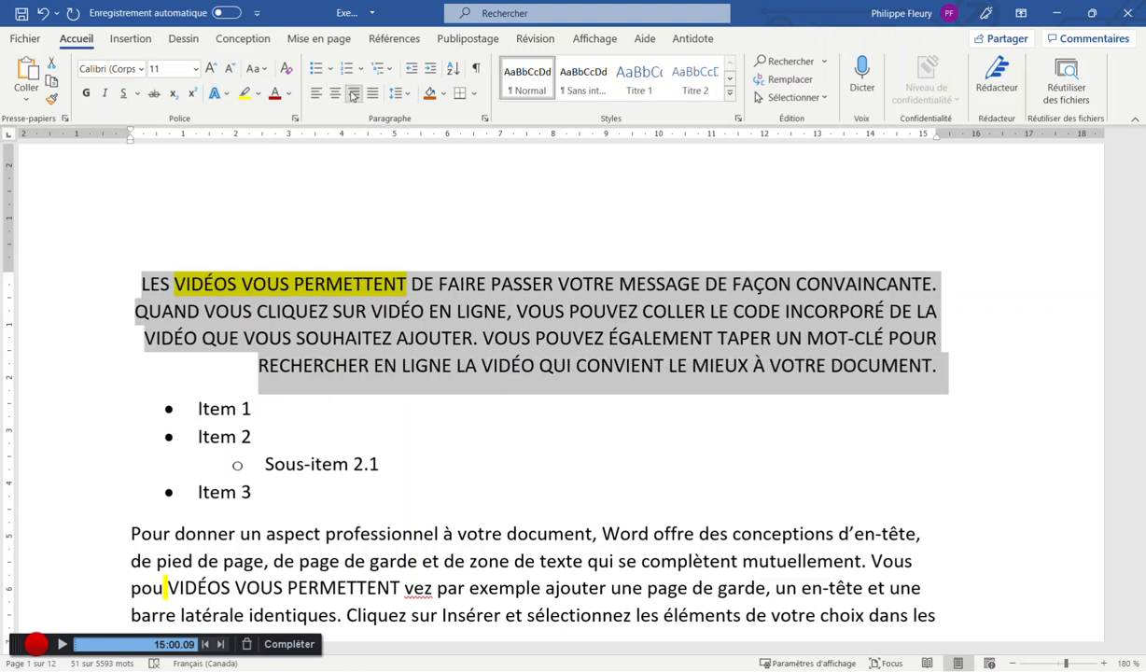
click(374, 95)
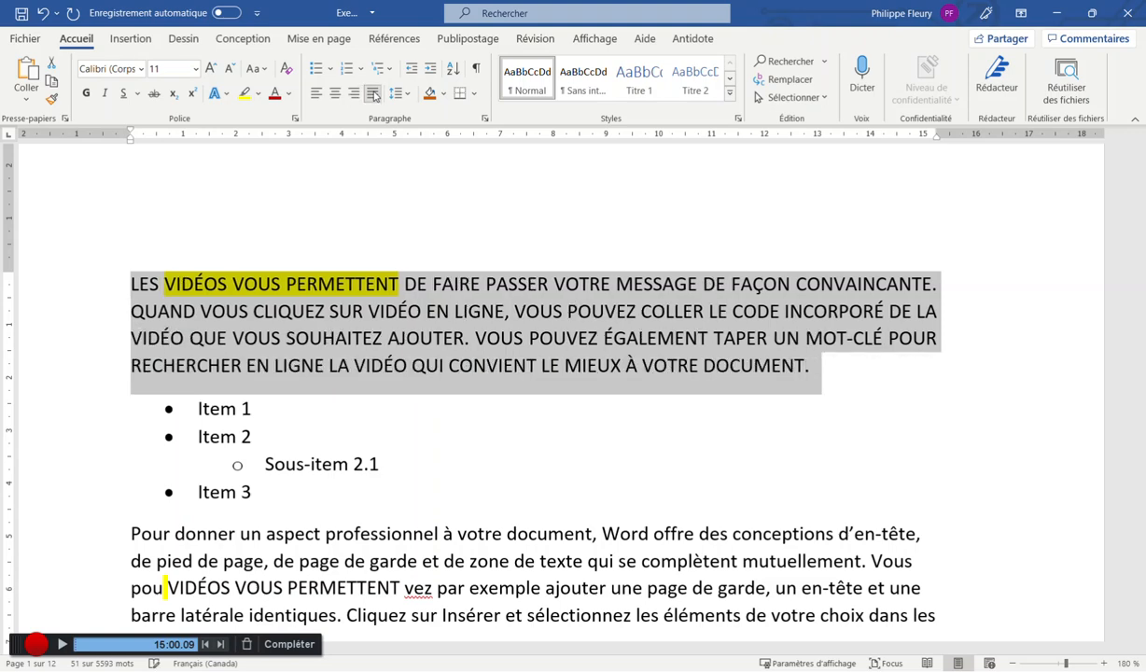
click(437, 333)
drag(783, 366, 130, 280)
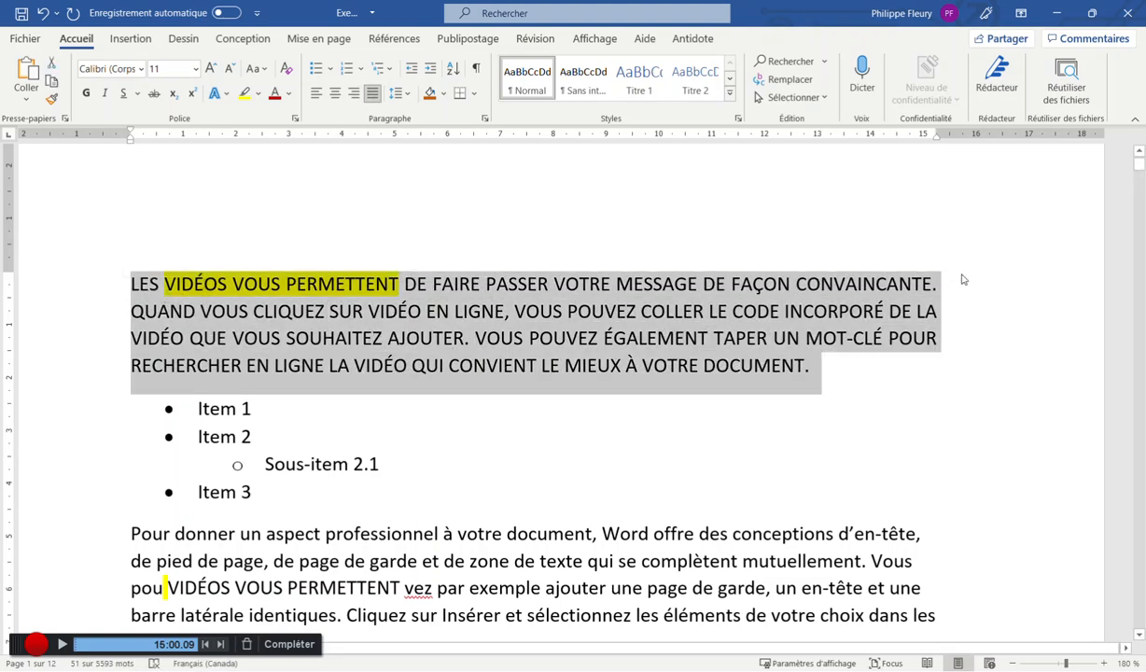
click(947, 288)
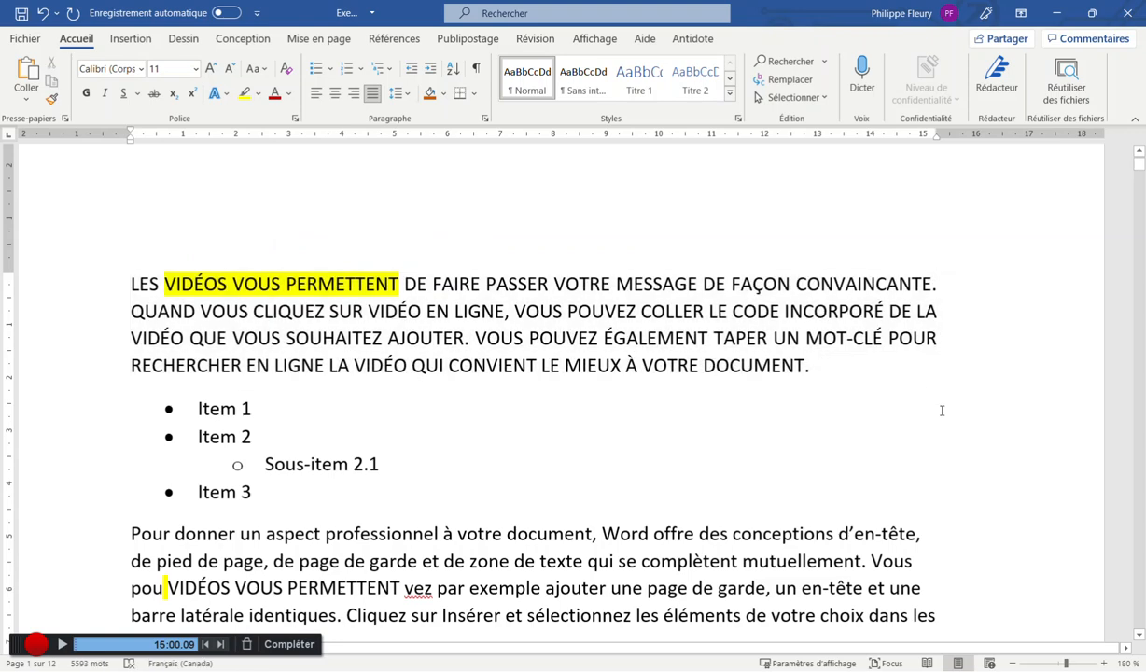
drag(127, 283, 110, 401)
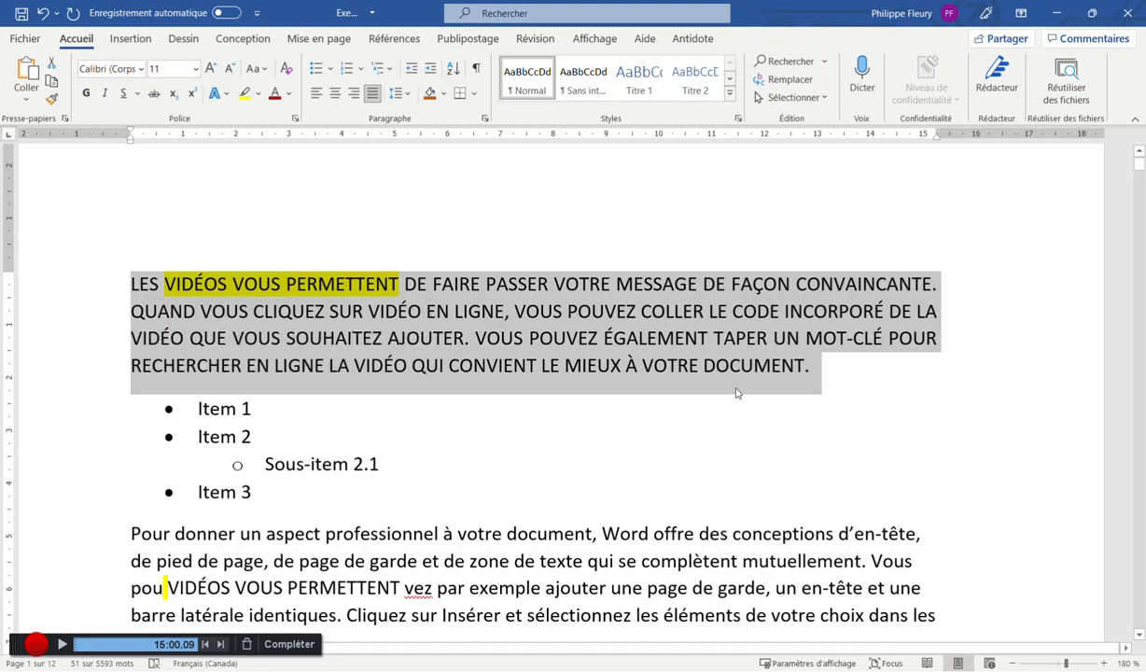
click(809, 377)
Left-align the first uppercase paragraph again, leaving its line spacing unchanged
scroll(808, 377, down, 2)
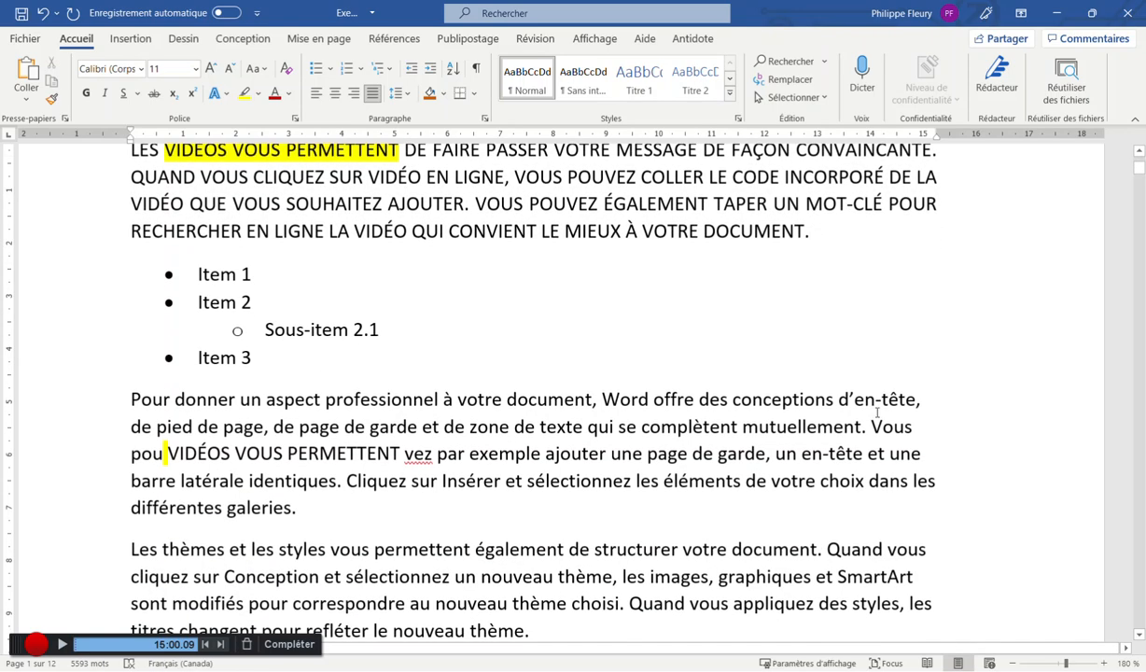
scroll(940, 232, up, 1)
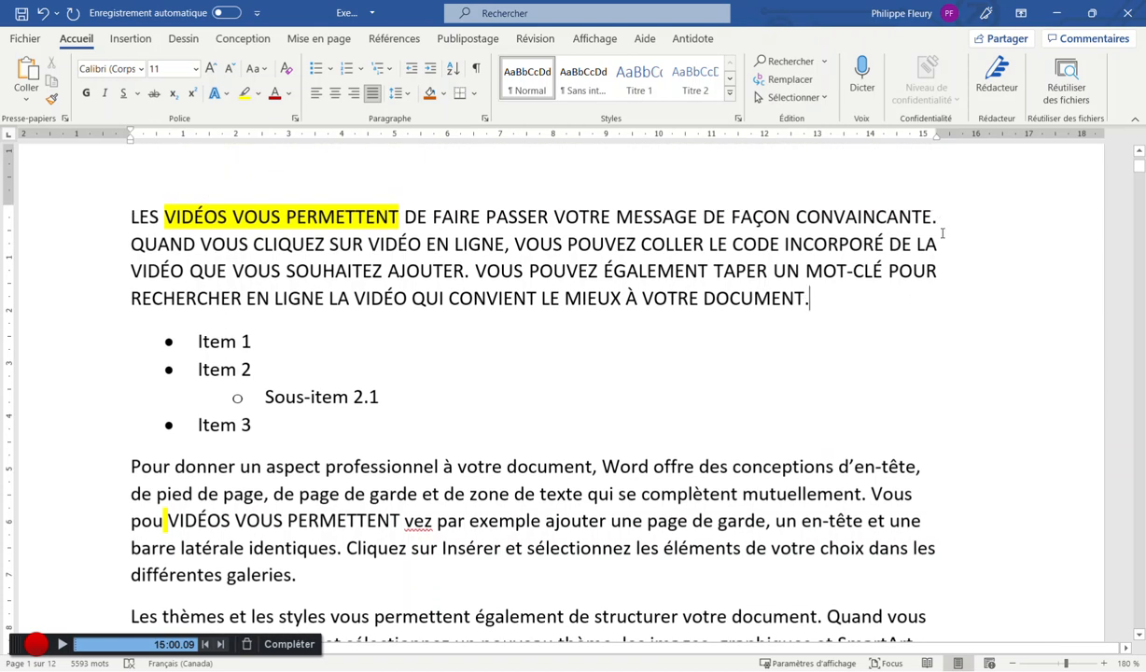
scroll(427, 308, up, 1)
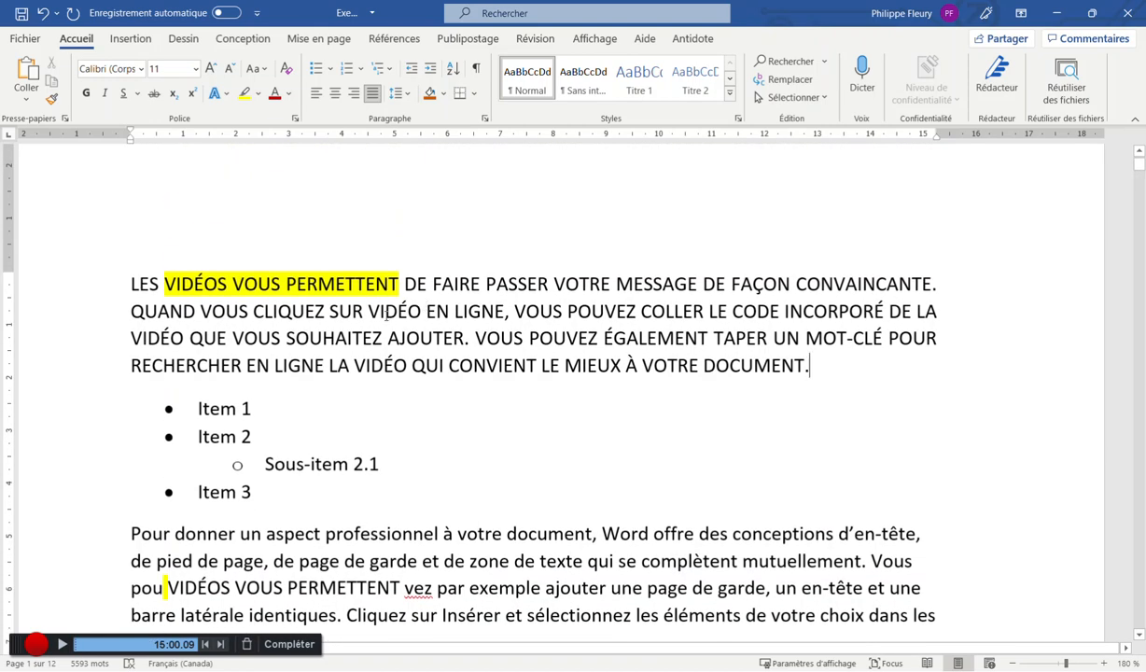
double_click(364, 311)
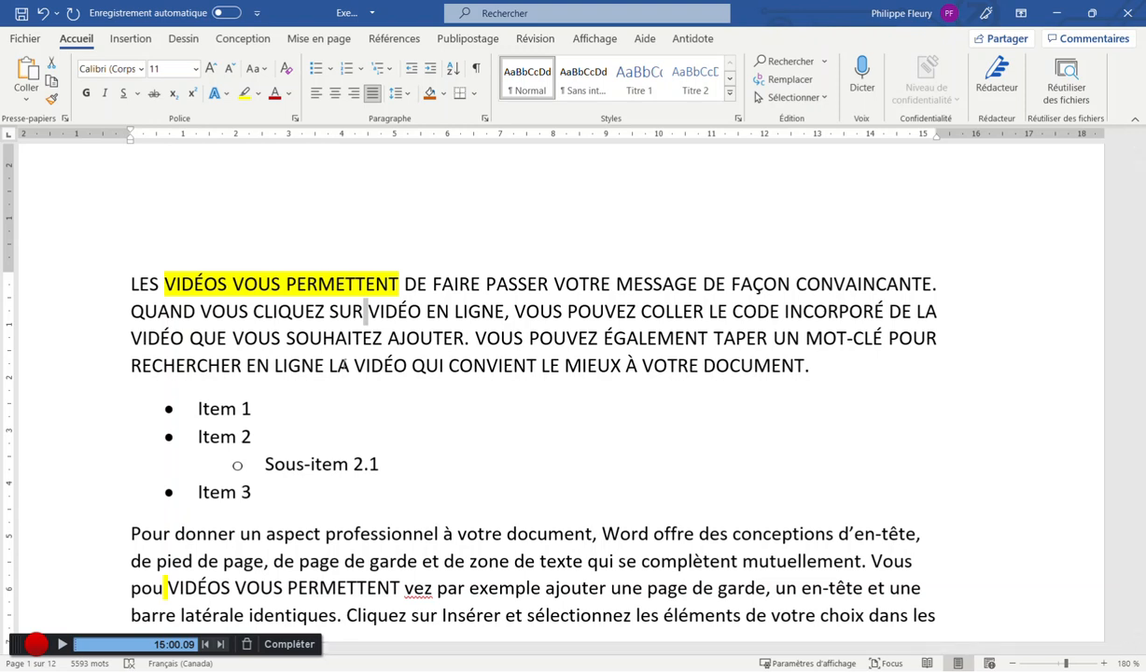
click(947, 312)
click(938, 284)
click(941, 336)
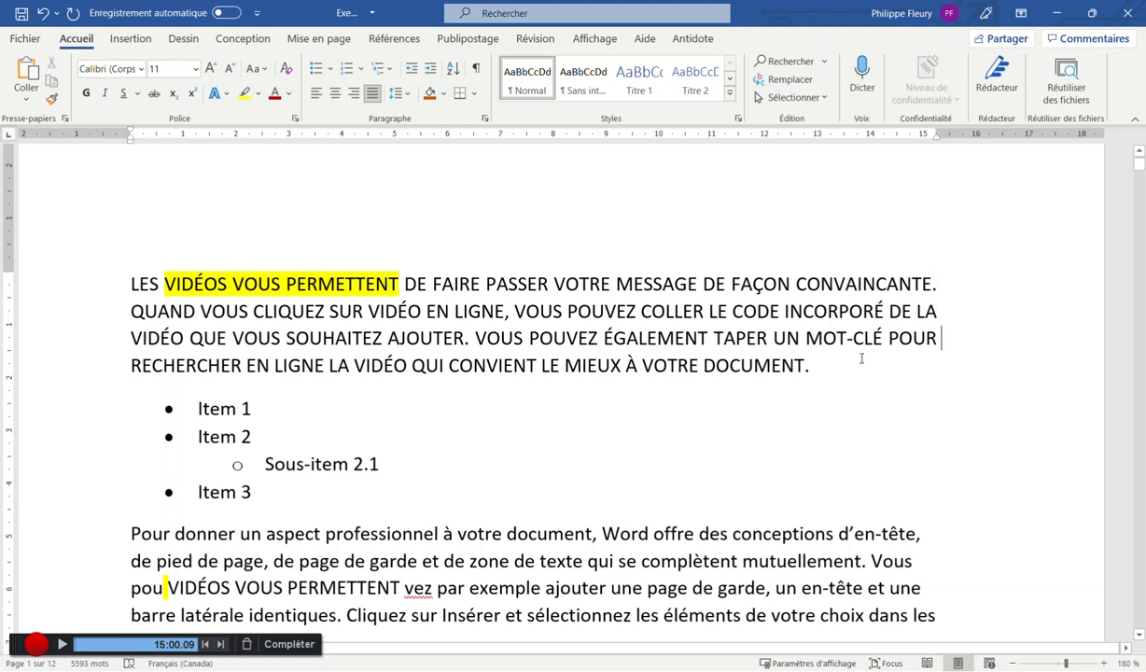
click(318, 94)
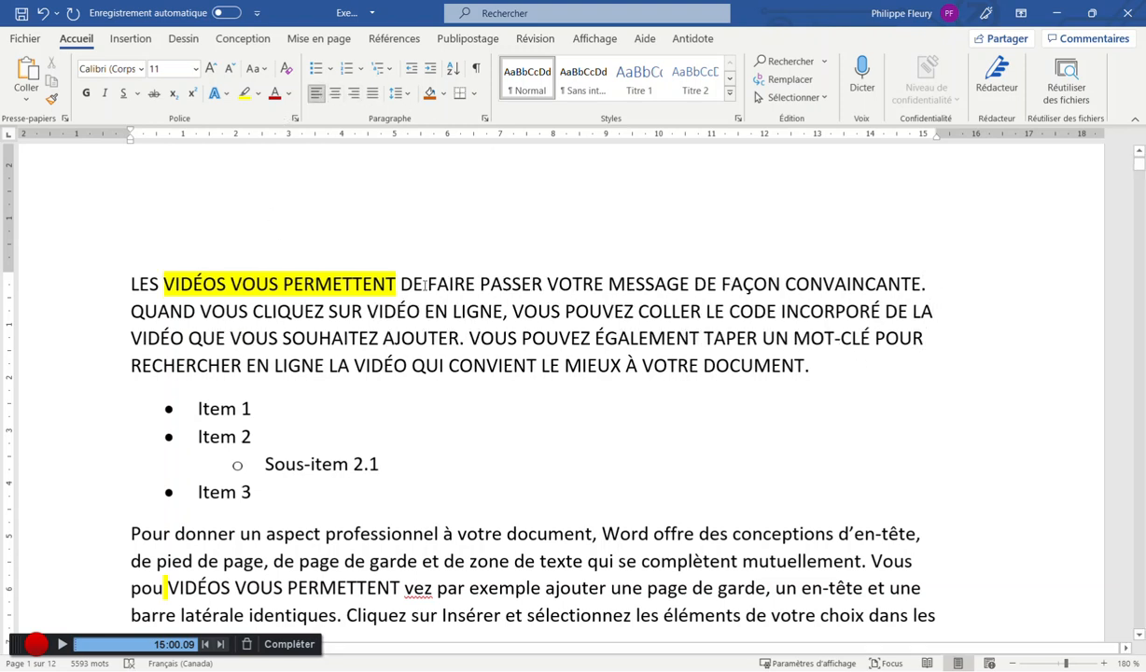
click(404, 95)
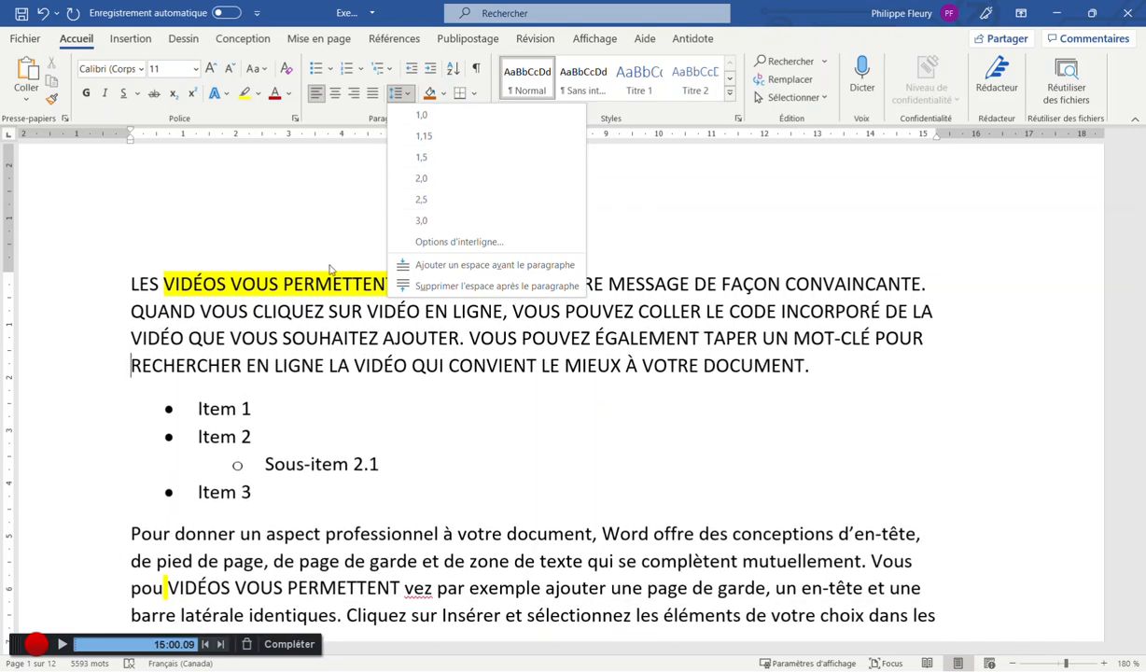
click(319, 302)
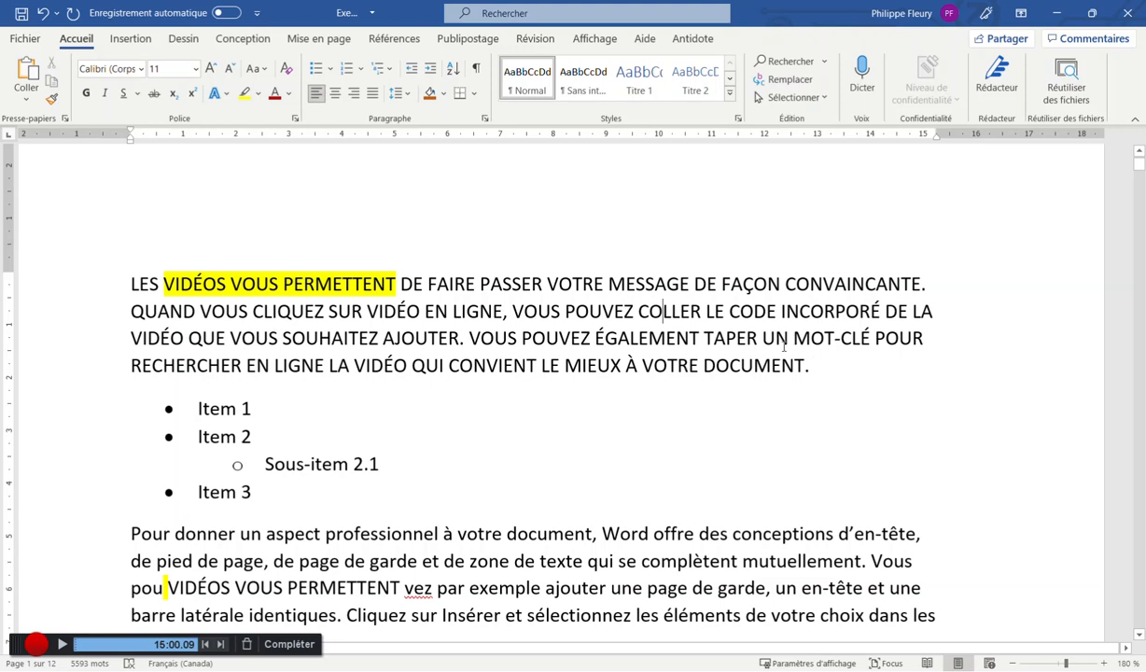
drag(814, 366, 145, 284)
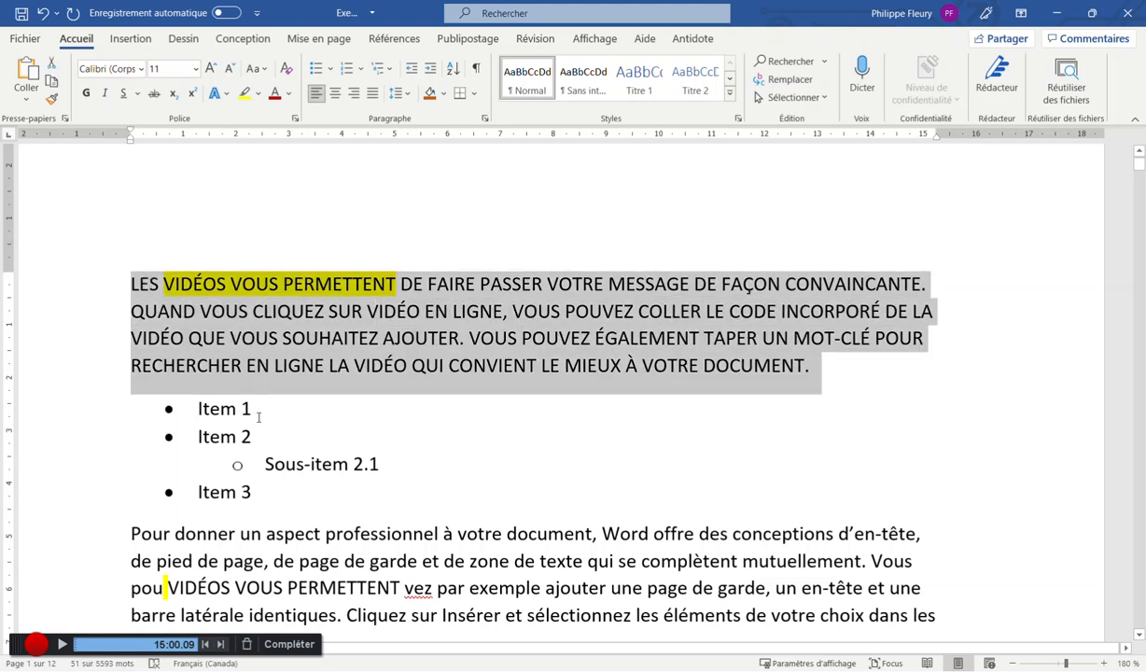
click(338, 406)
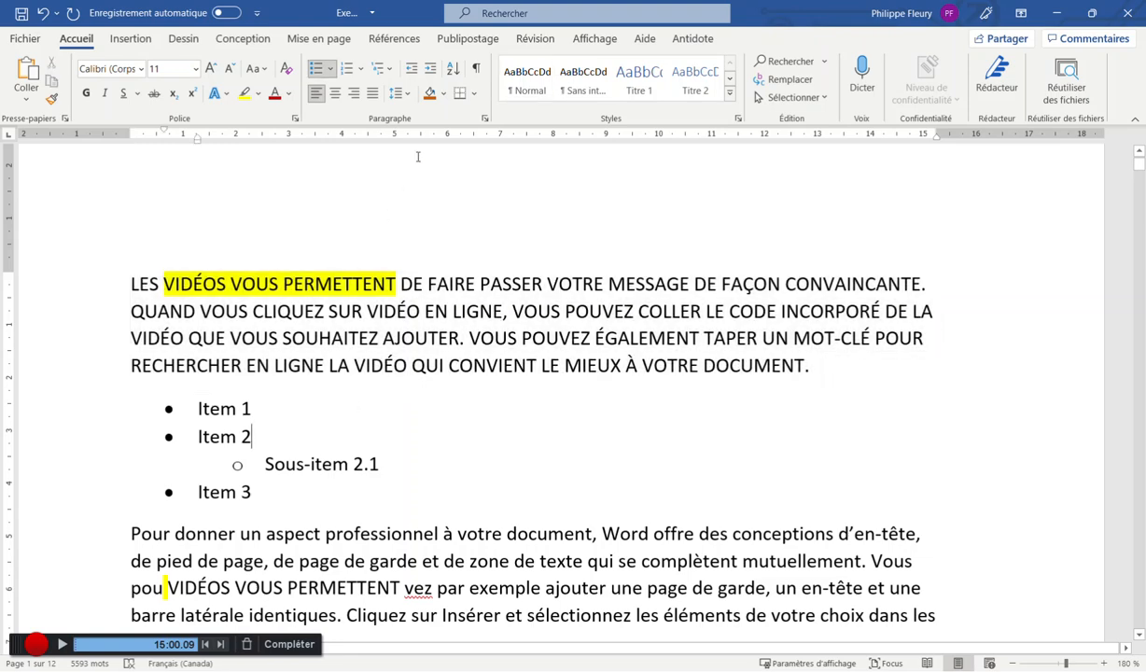
click(476, 72)
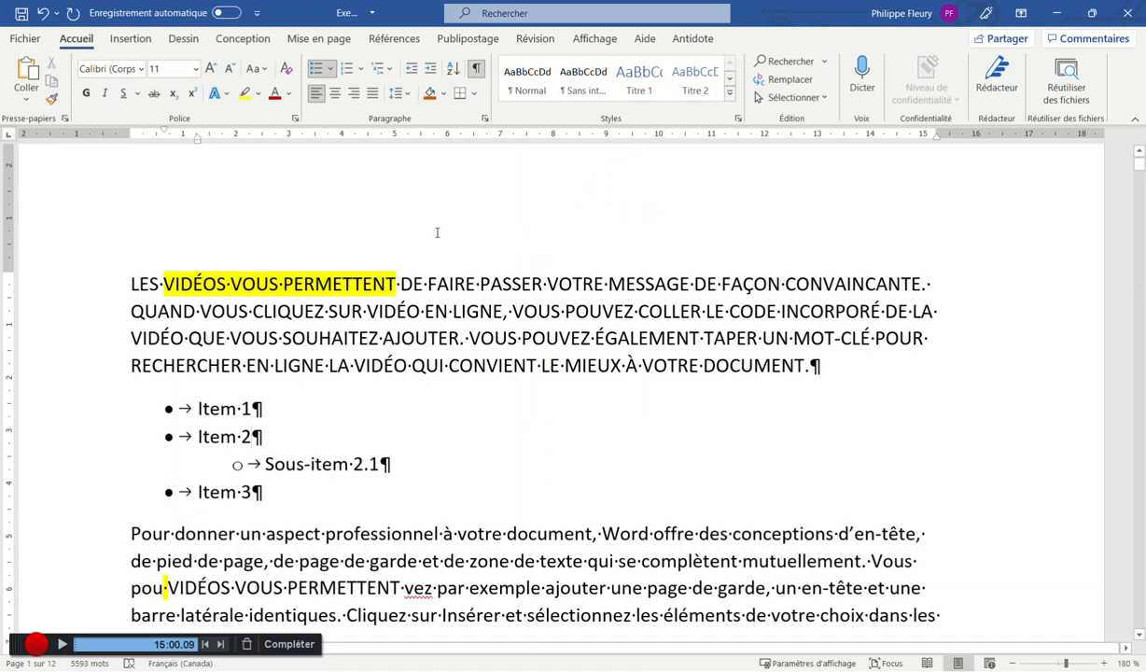
scroll(446, 247, down, 2)
scroll(446, 248, down, 1)
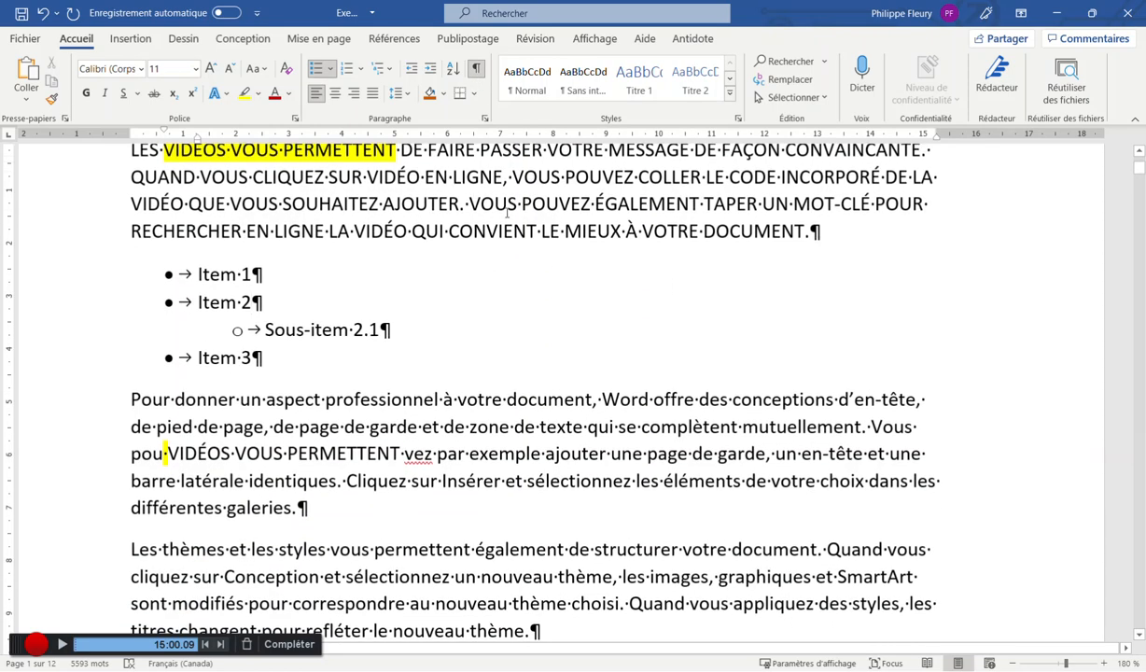
scroll(485, 204, up, 2)
click(826, 299)
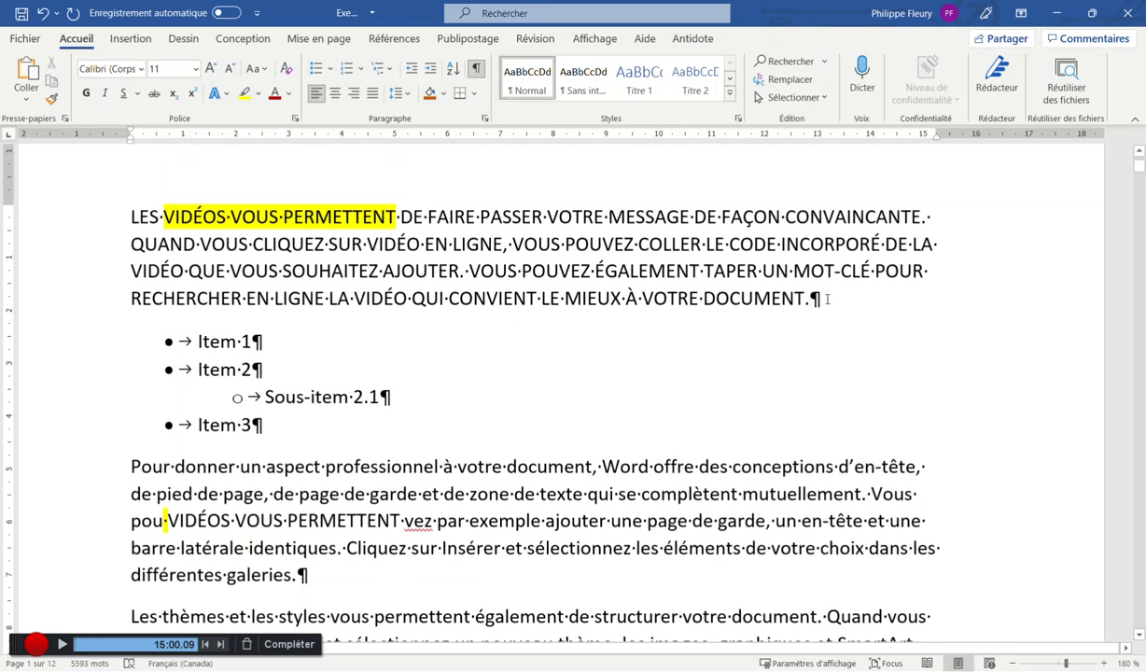
drag(827, 298, 131, 211)
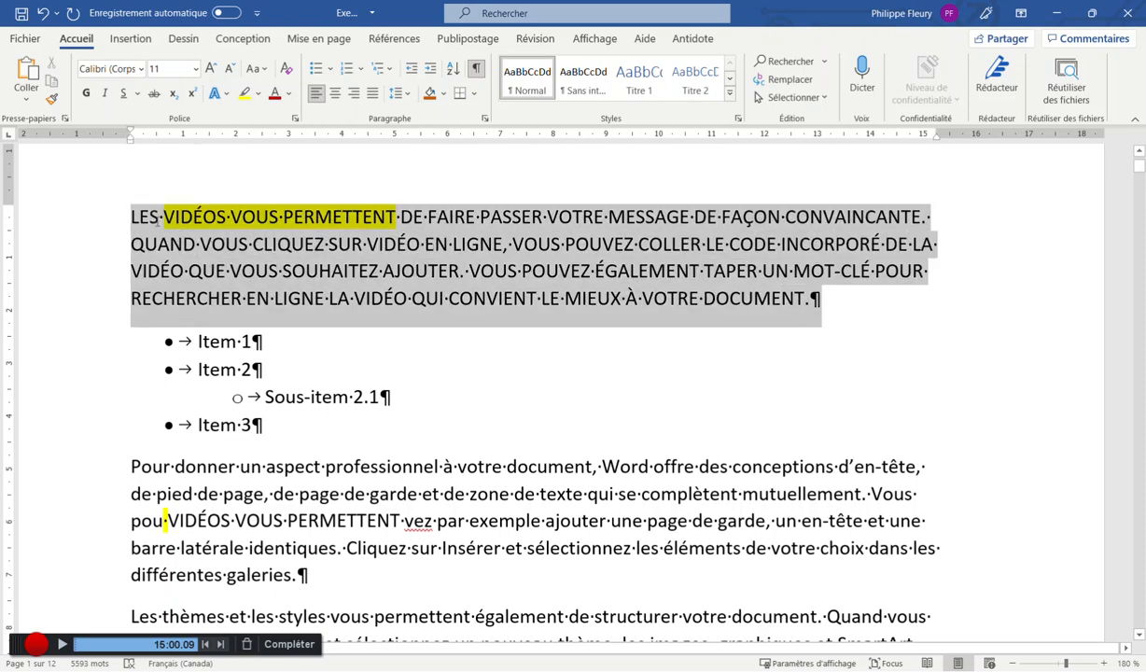
scroll(446, 342, down, 3)
drag(345, 427, 345, 322)
scroll(345, 364, up, 1)
scroll(345, 364, up, 4)
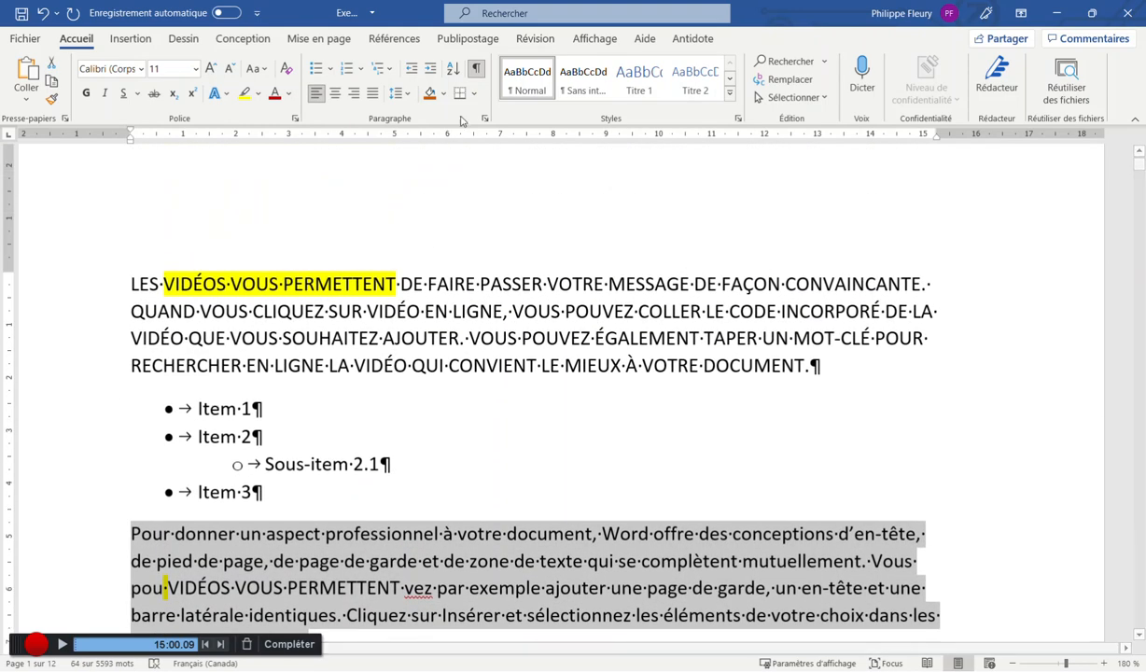
click(476, 70)
click(476, 70)
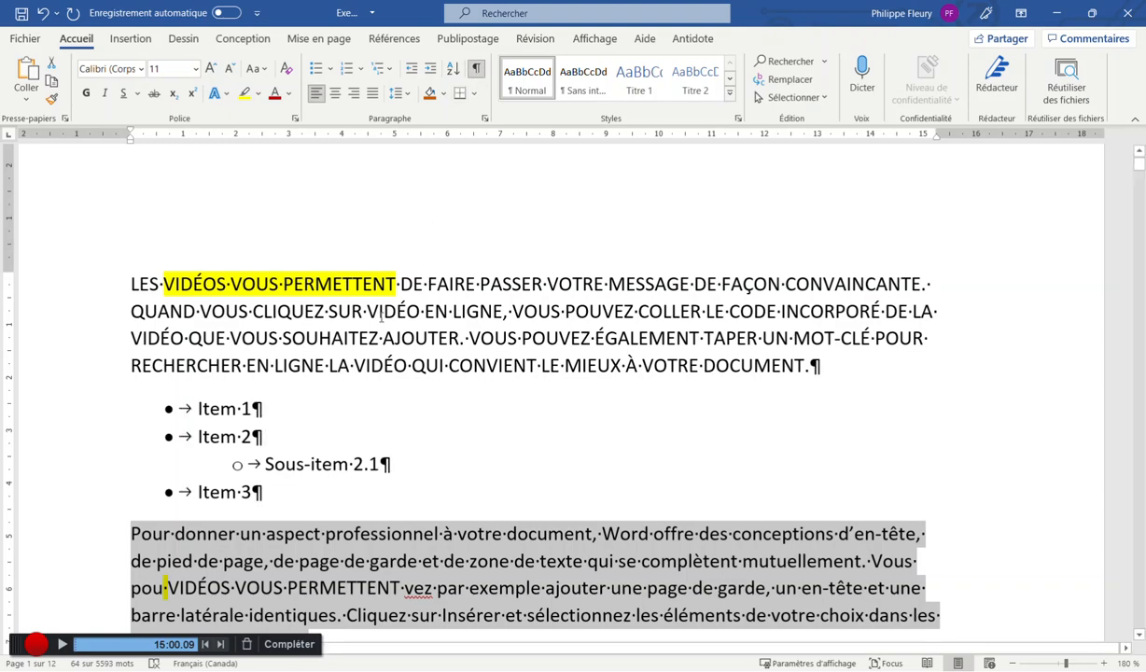
click(252, 408)
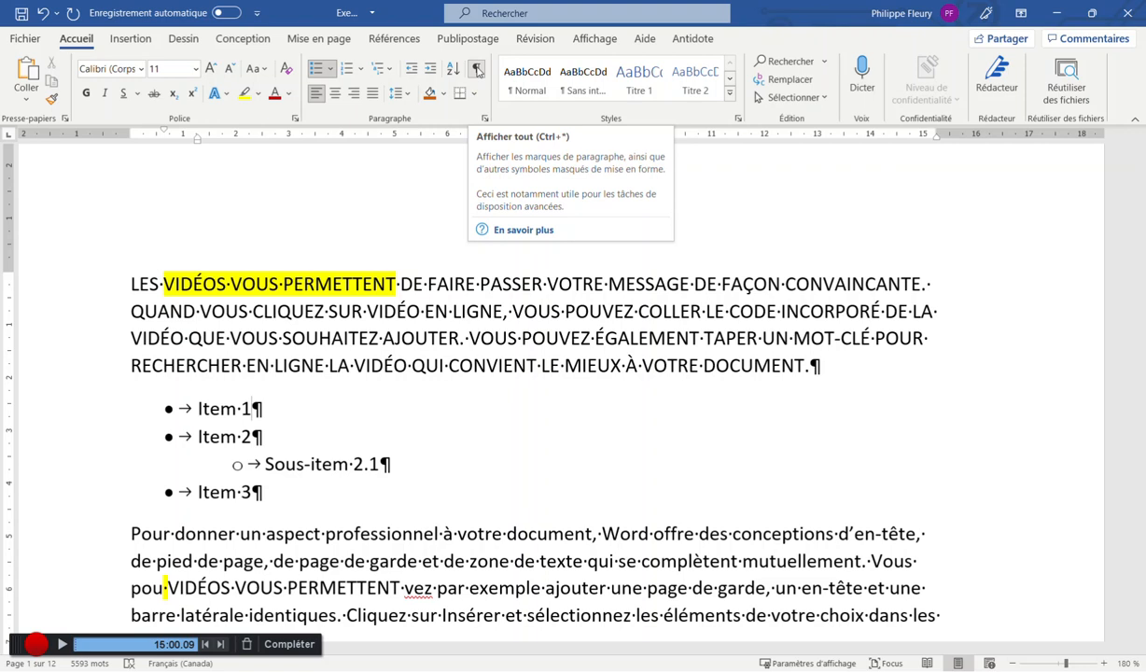
click(820, 359)
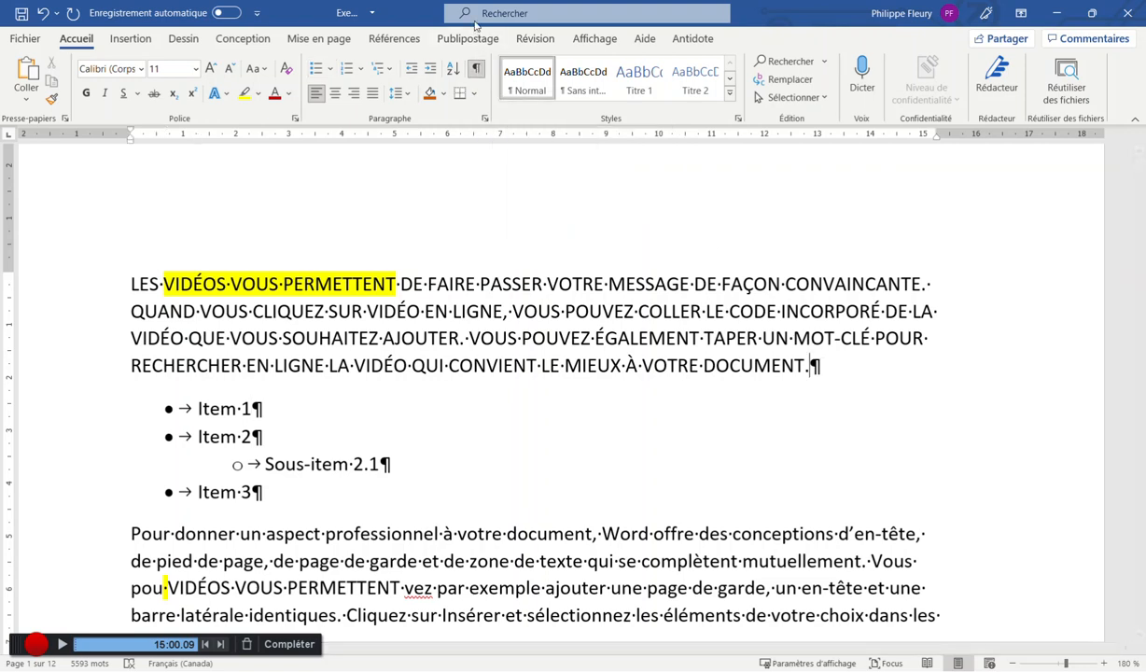
click(476, 71)
key(Return)
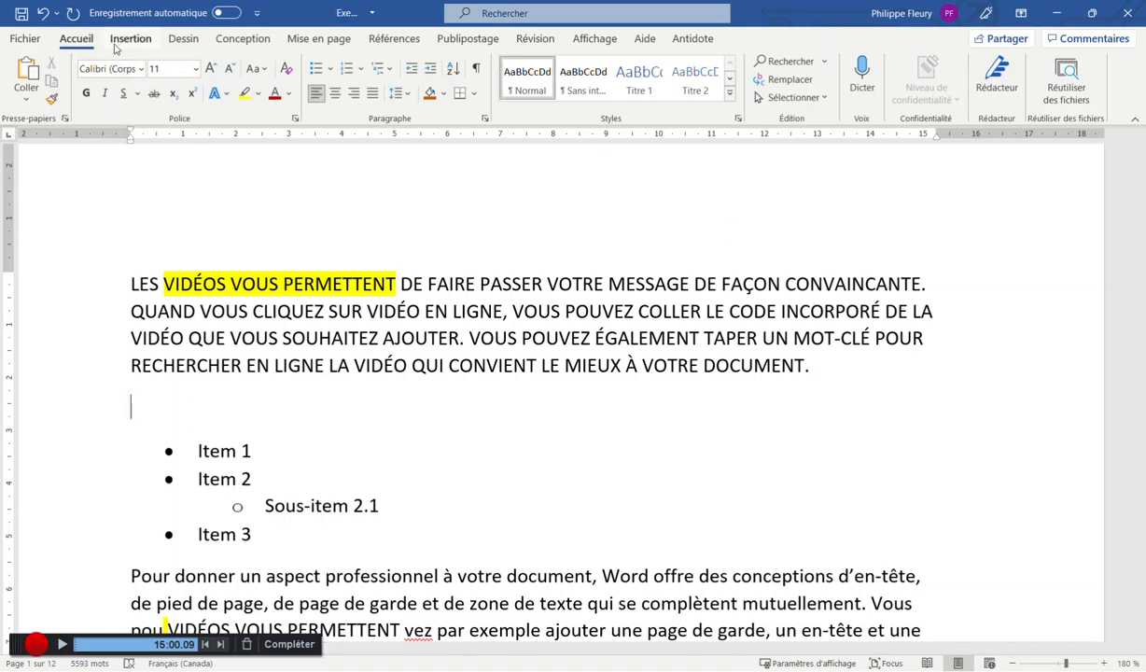
click(120, 42)
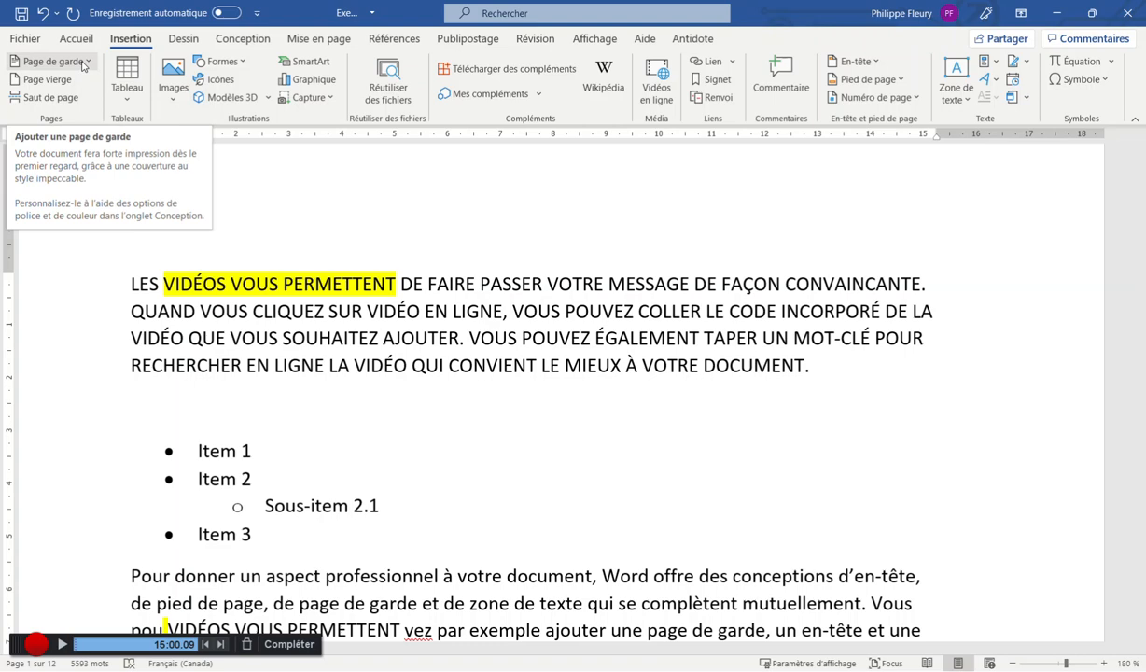
click(318, 38)
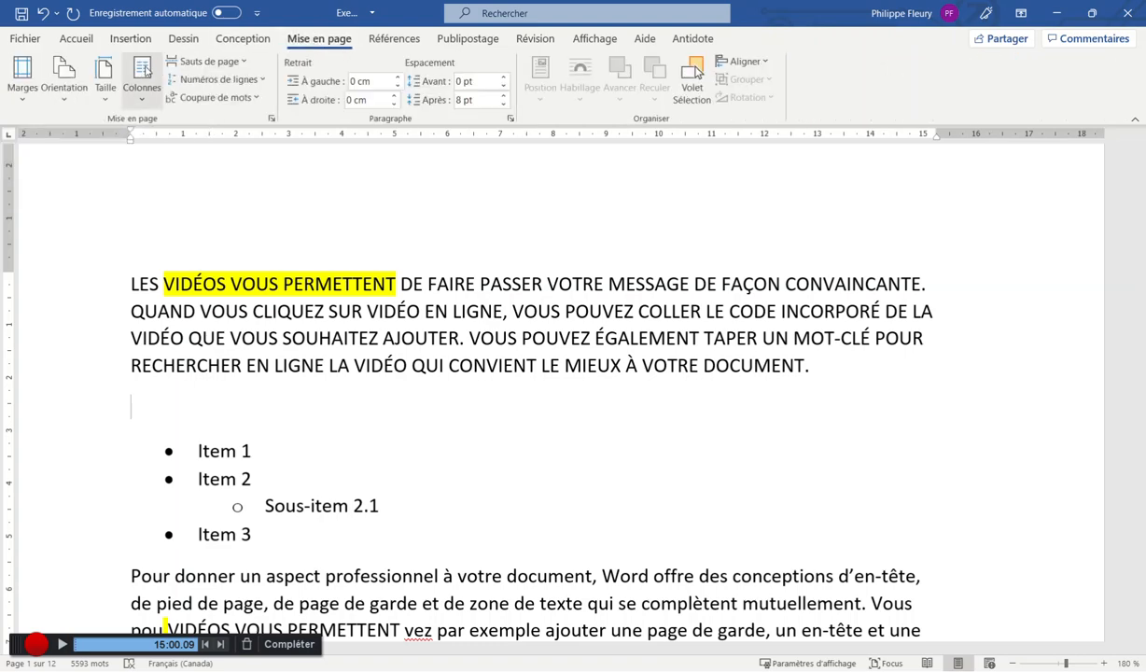
click(229, 63)
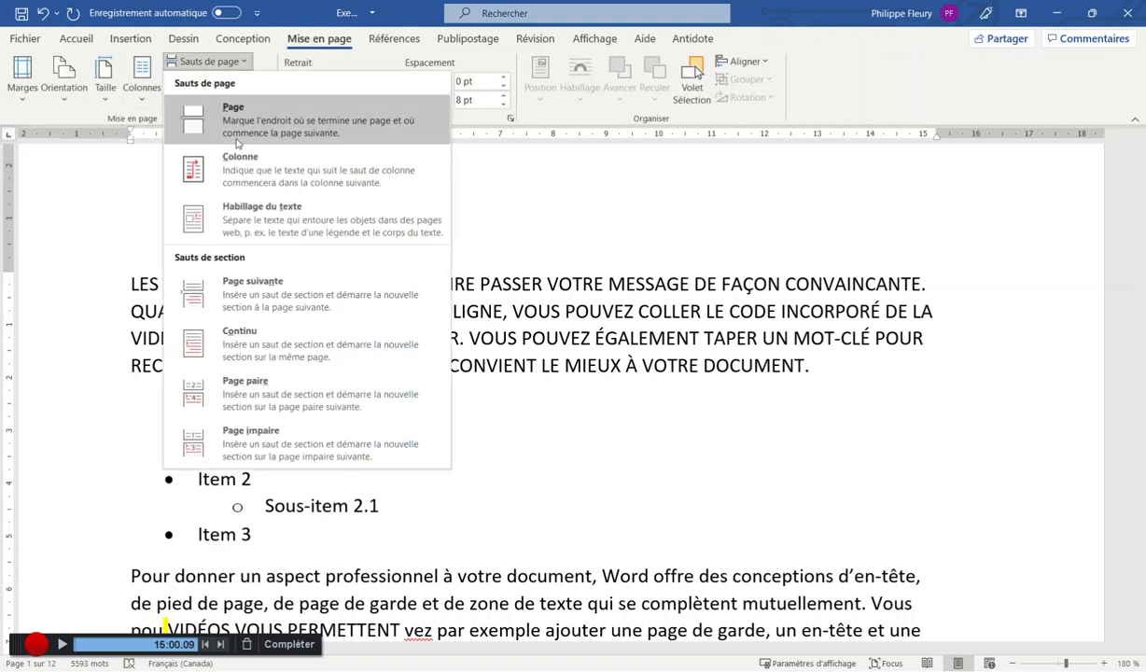
click(280, 284)
scroll(336, 255, up, 14)
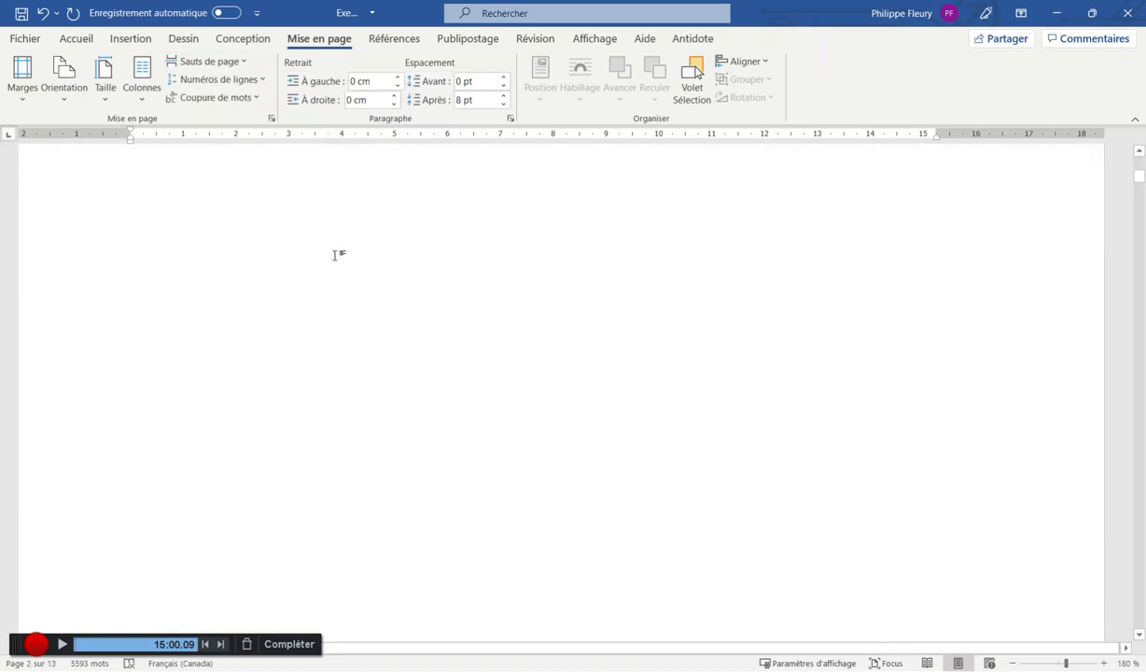
click(77, 39)
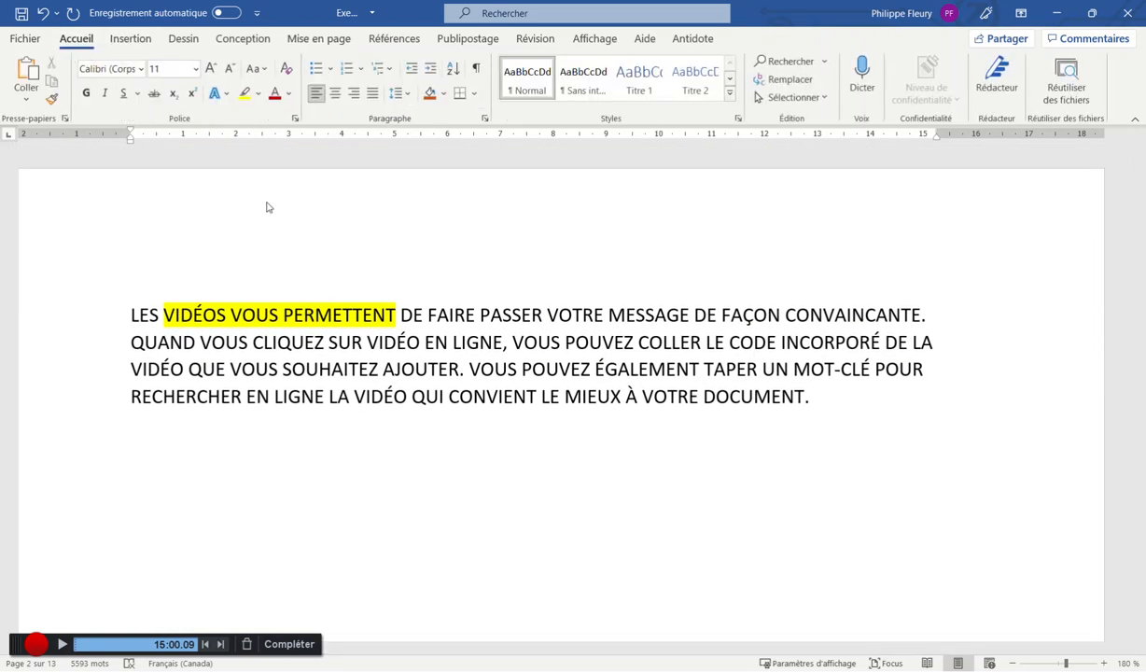
click(476, 68)
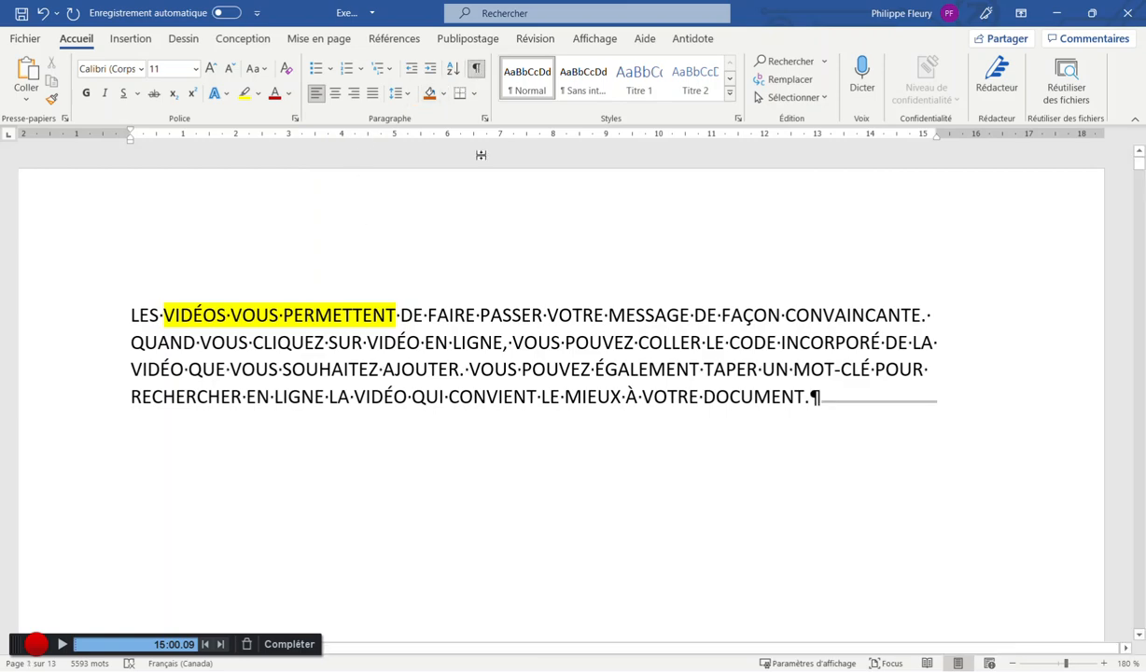
scroll(566, 328, down, 1)
scroll(566, 328, down, 15)
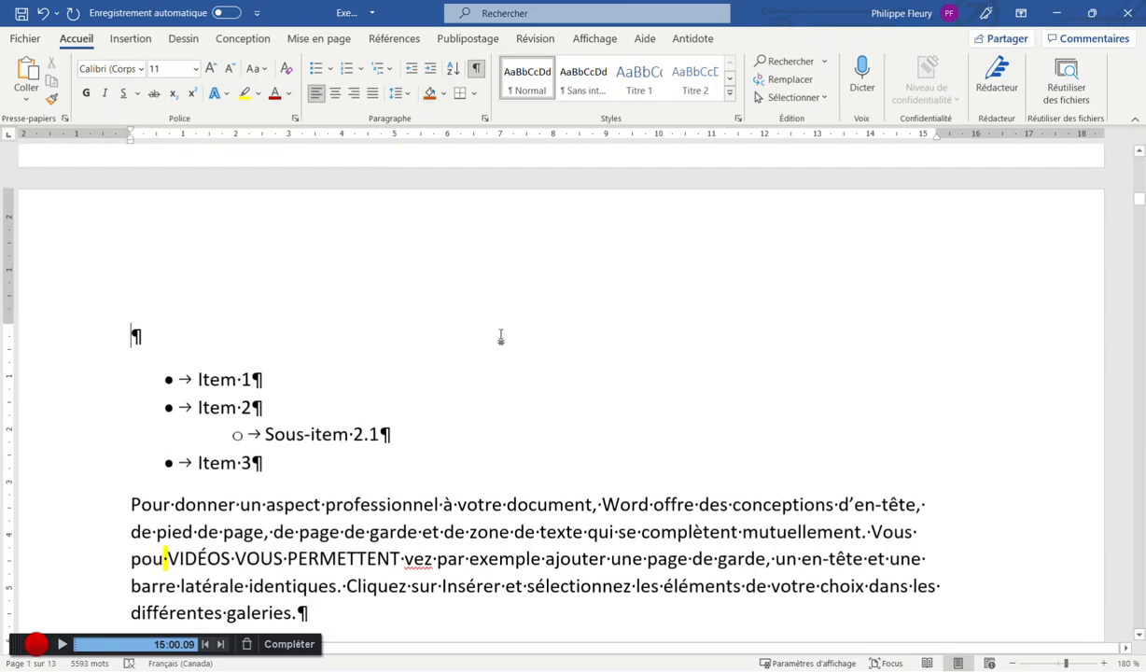
scroll(501, 337, up, 15)
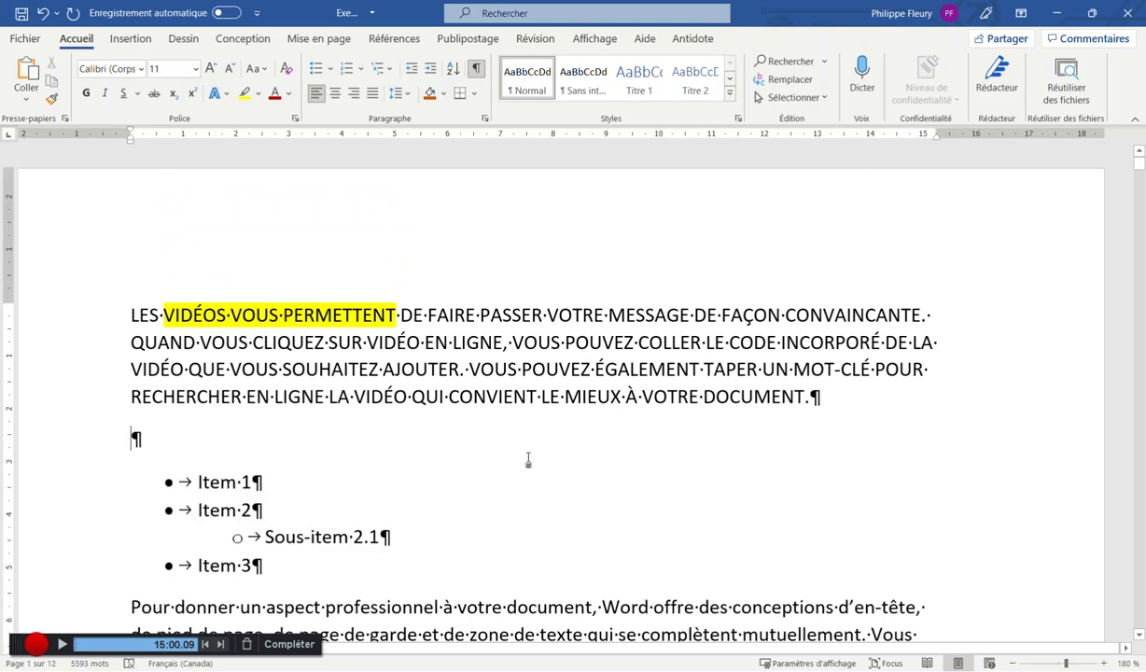
key(ctrl+z)
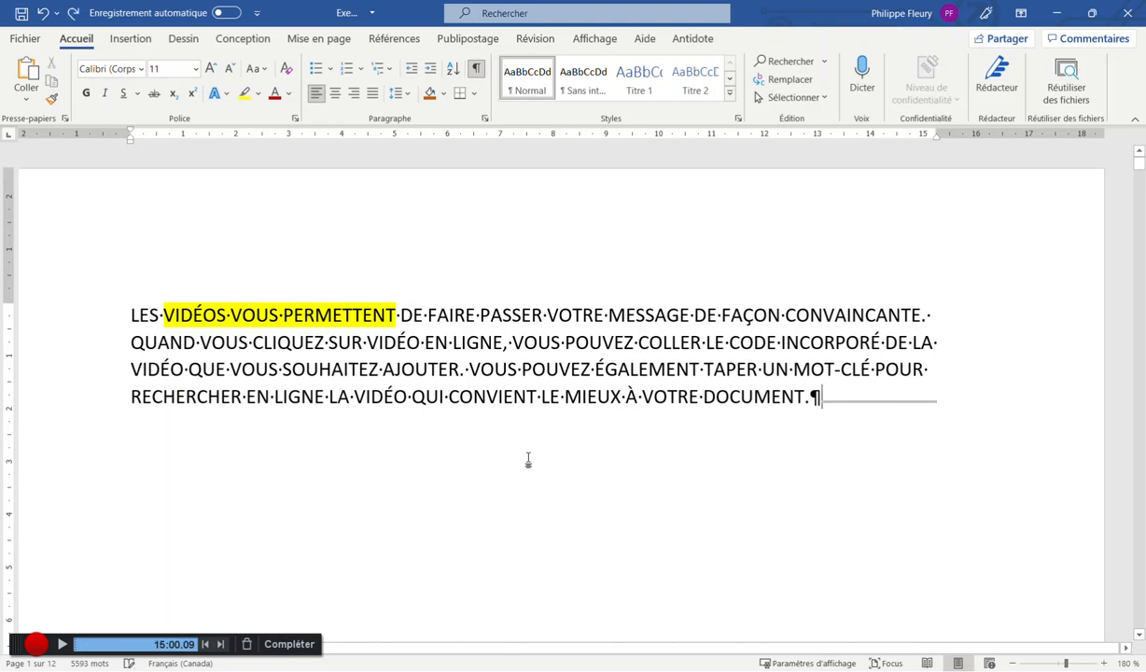
key(ctrl+z)
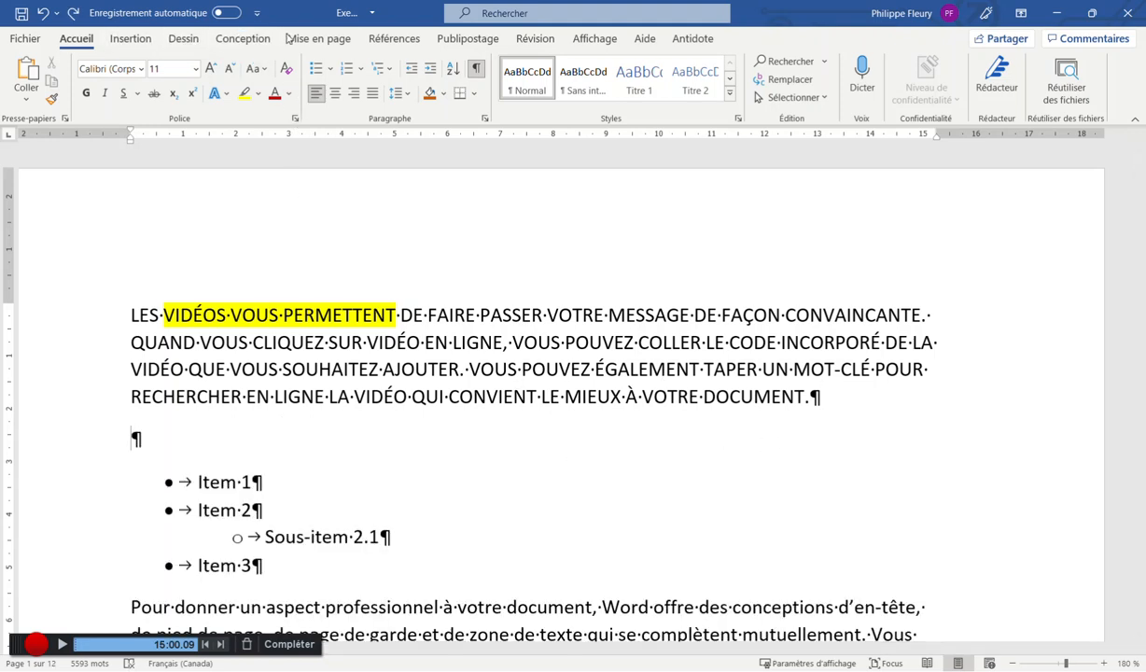
click(318, 38)
click(209, 61)
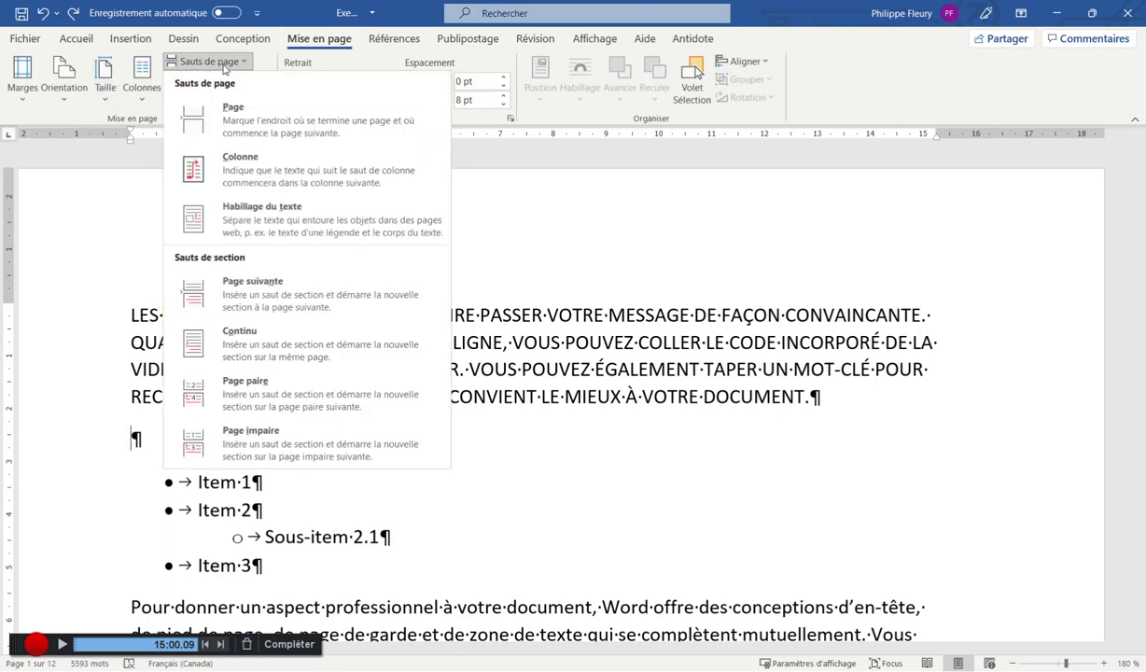
click(265, 350)
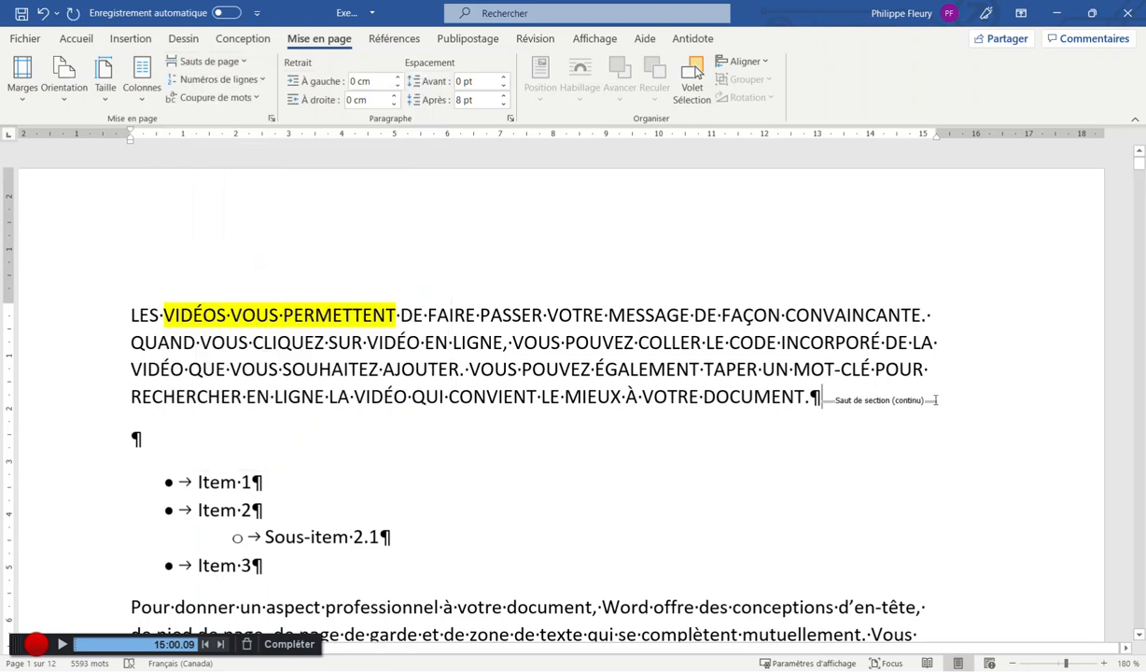
key(ctrl+z)
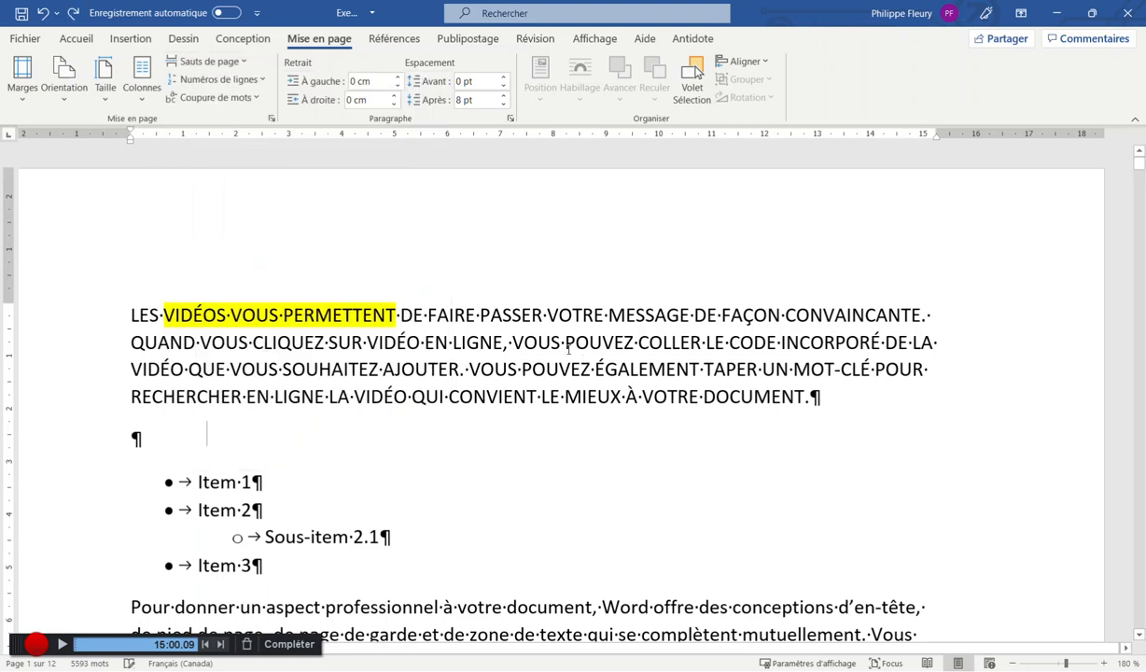
key(ctrl+z)
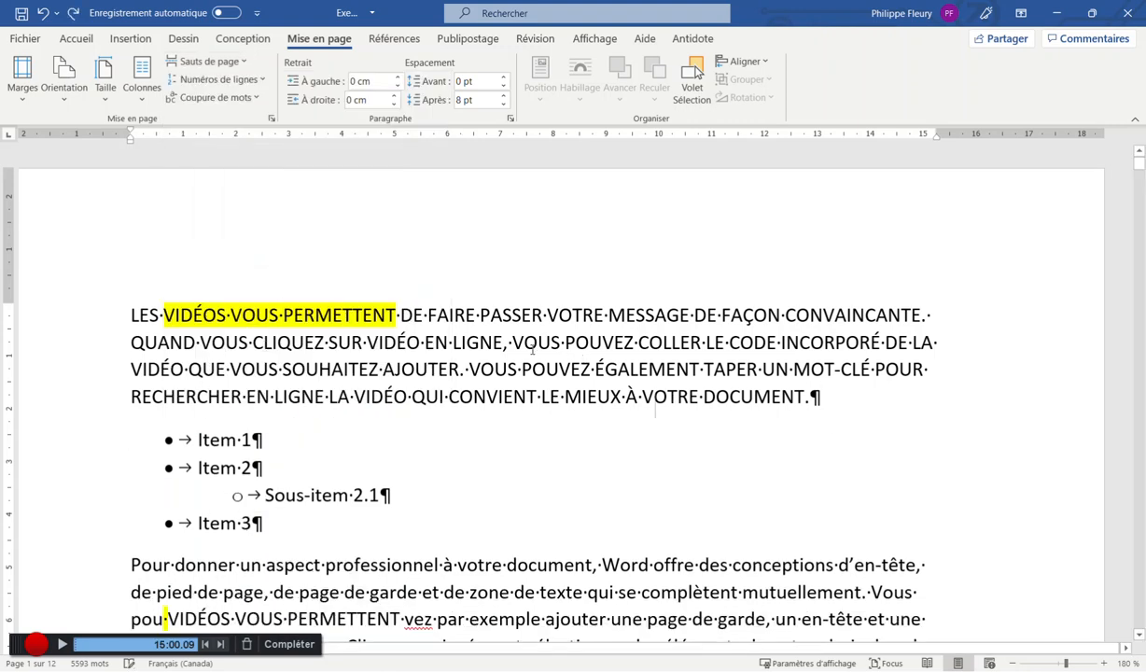
Insert an empty plain paragraph without a bullet directly after Item 3
click(77, 38)
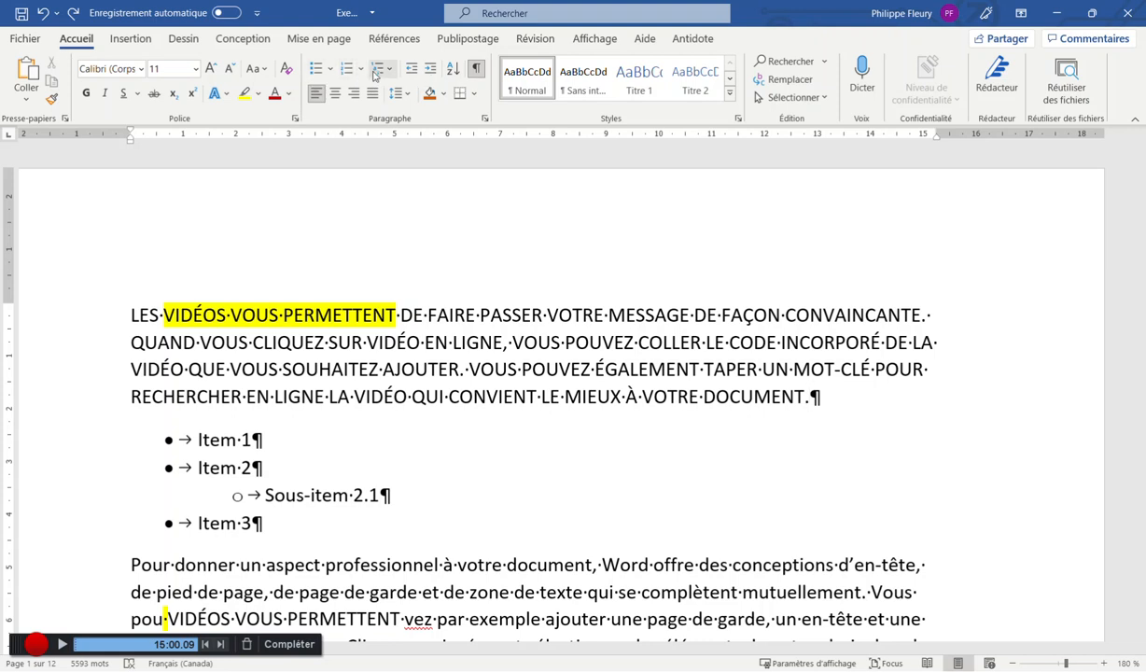
click(301, 519)
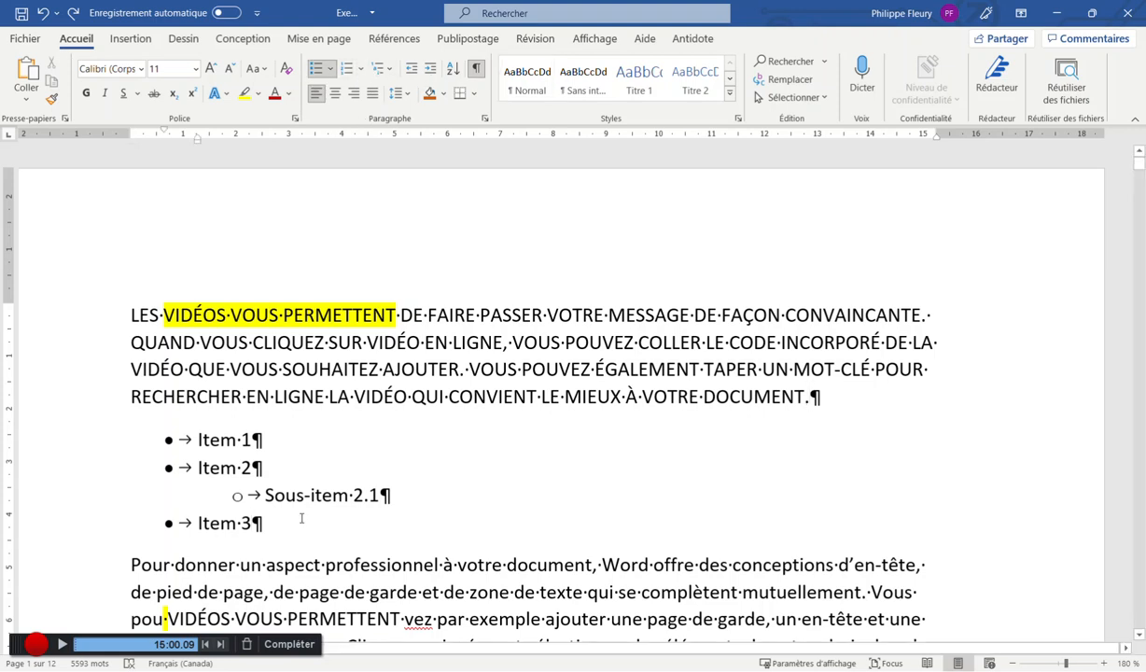
key(Return)
key(BackSpace)
key(Return)
key(BackSpace)
key(BackSpace)
key(BackSpace)
key(BackSpace)
key(BackSpace)
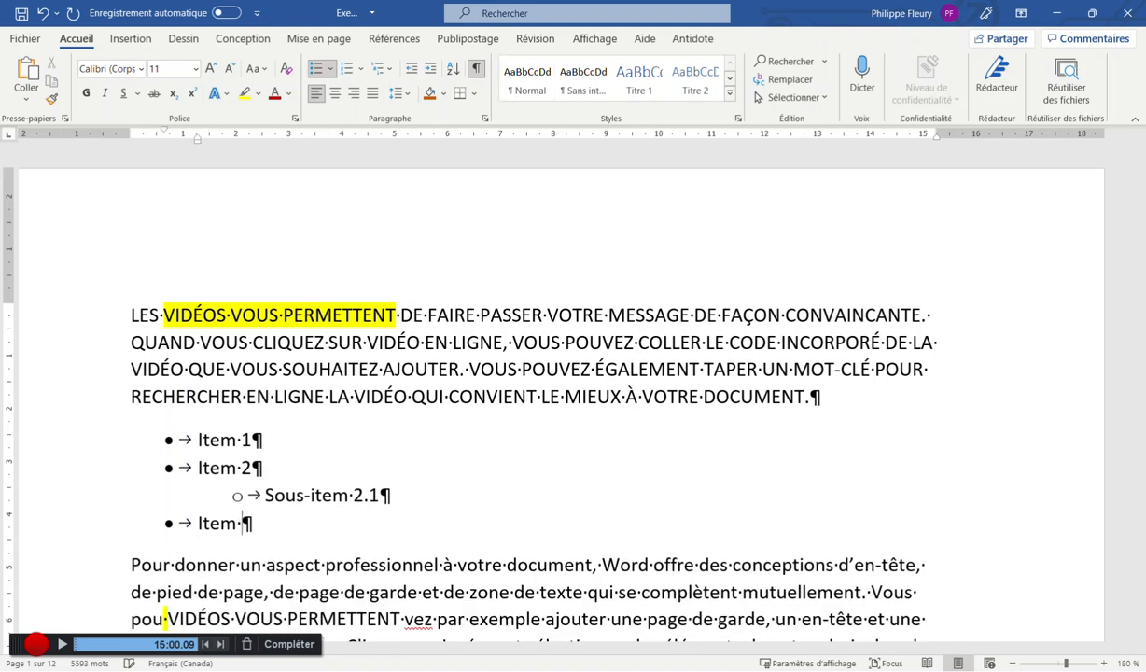
text(3)
key(Return)
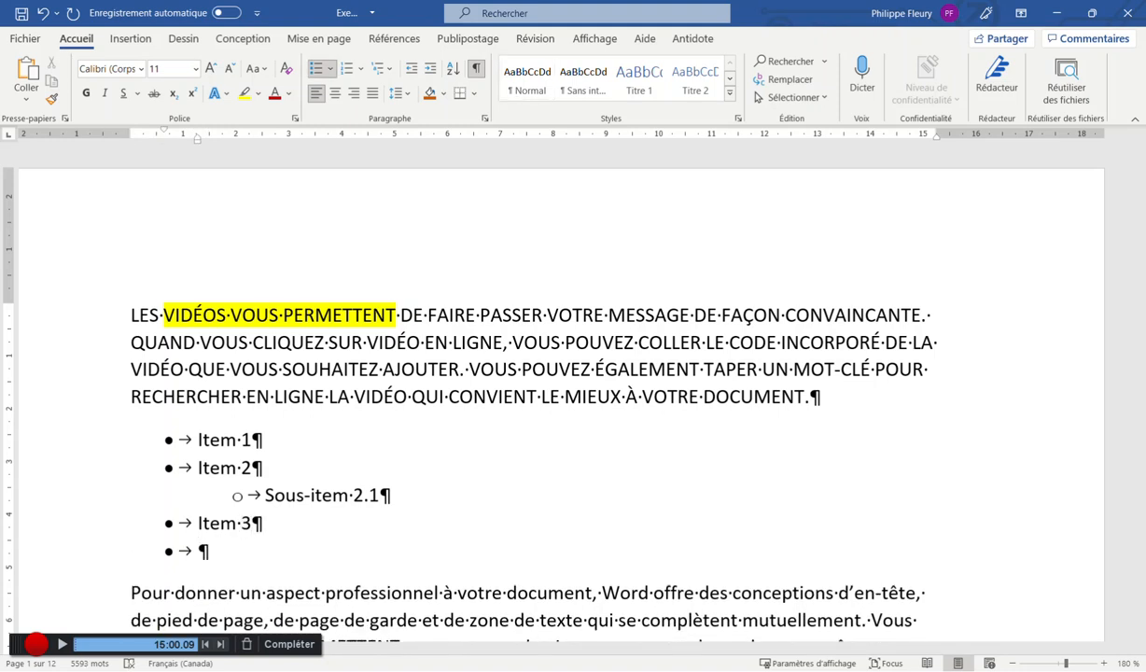
key(Return)
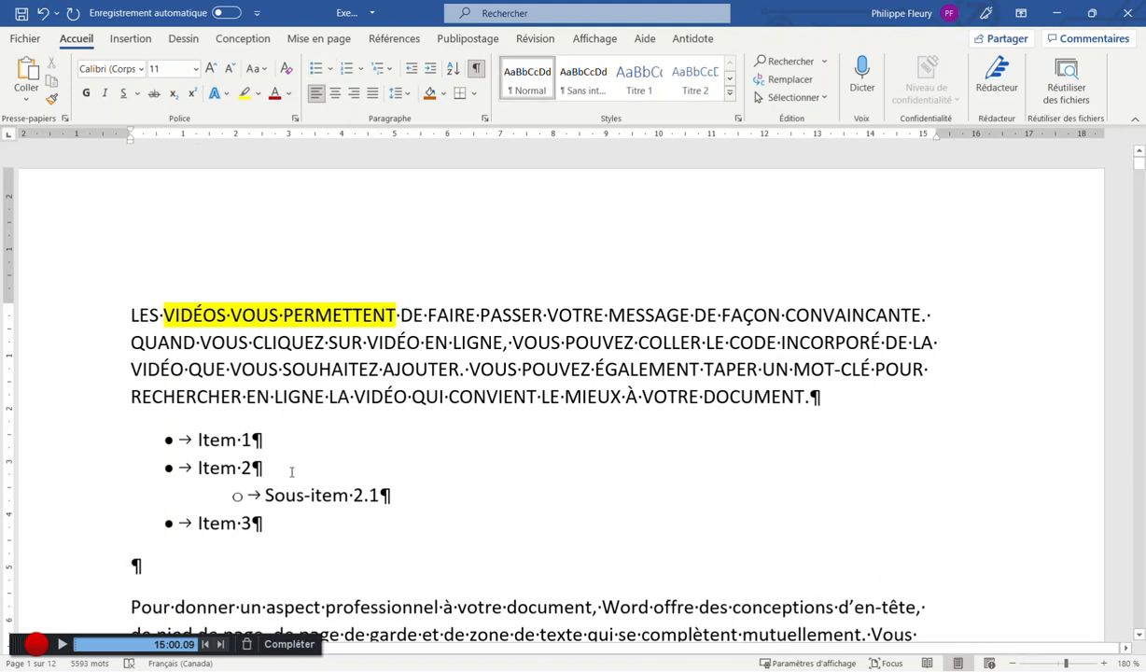
Create a numbered list with Item1, Item2 and Item3, hiding formatting marks
click(346, 72)
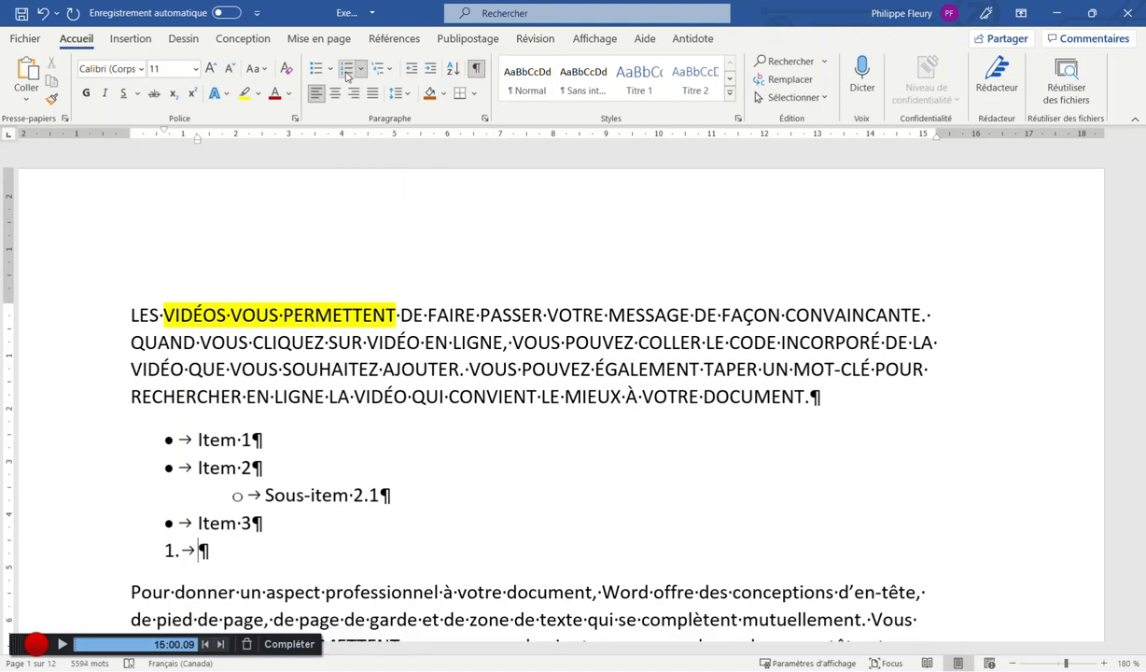
key(ctrl+shift+8)
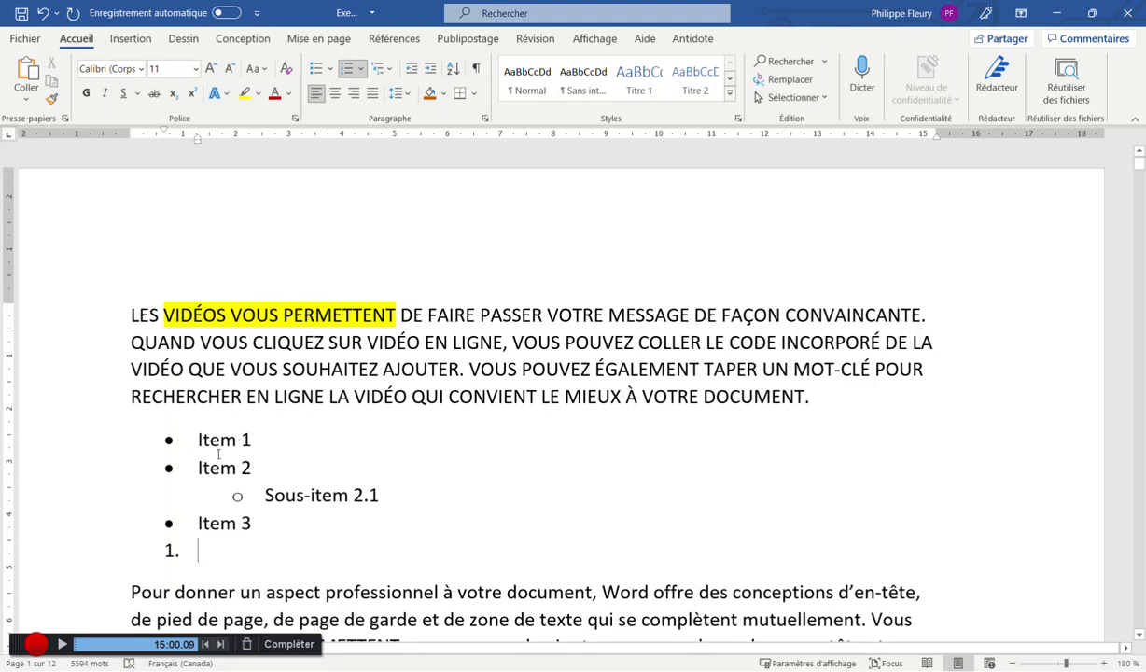
text(Item1)
key(Return)
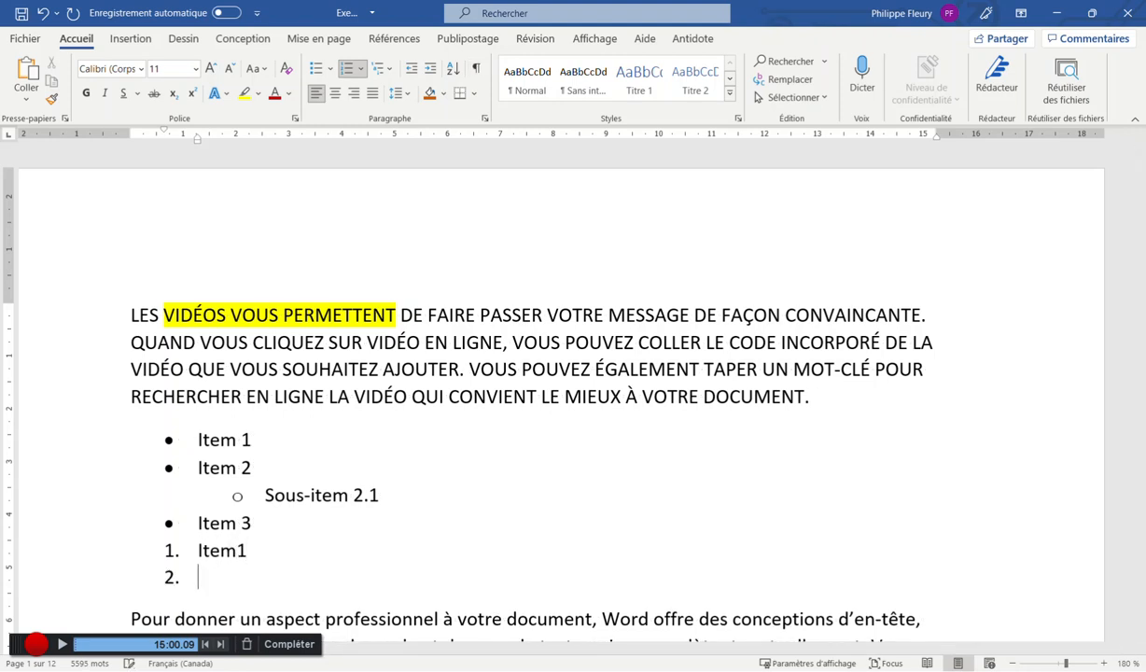
text(Item2)
key(Return)
text(Item3)
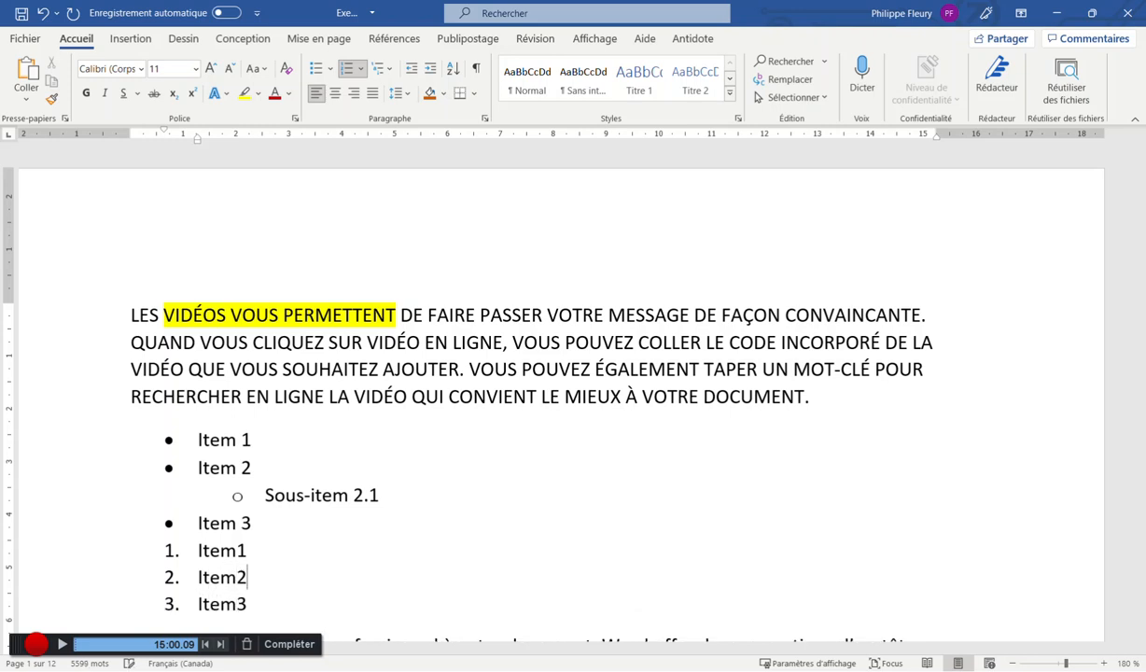
Demote an empty item after Item2 to lettered sub-item a. and adjust the list indent
key(Return)
scroll(171, 477, down, 2)
key(Tab)
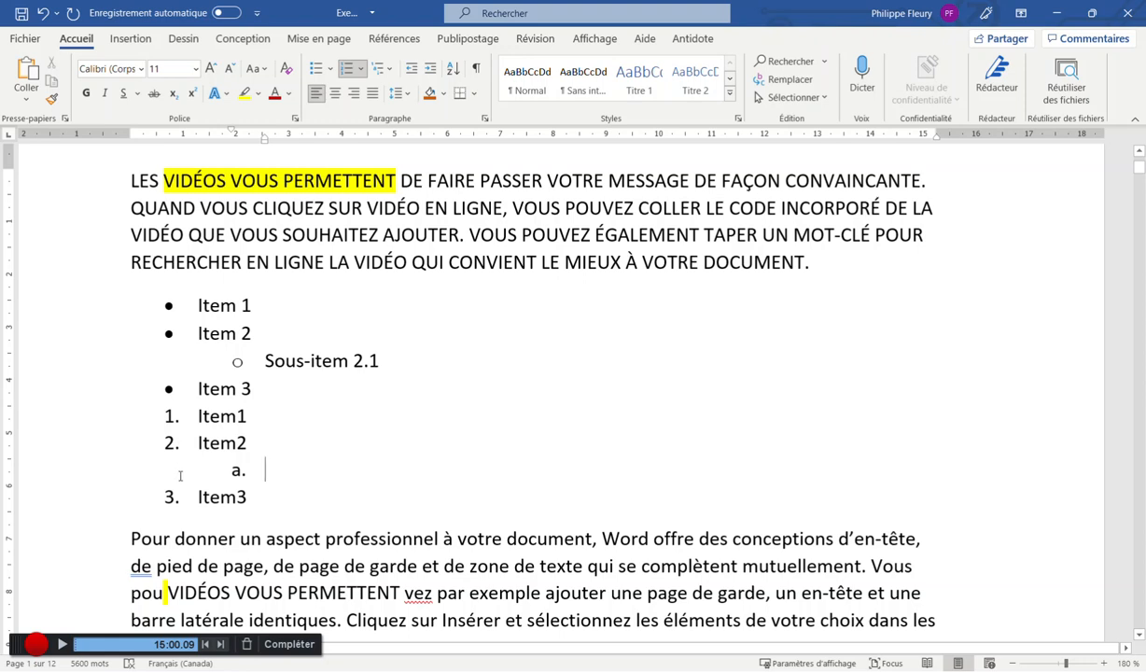
key(shift+Tab)
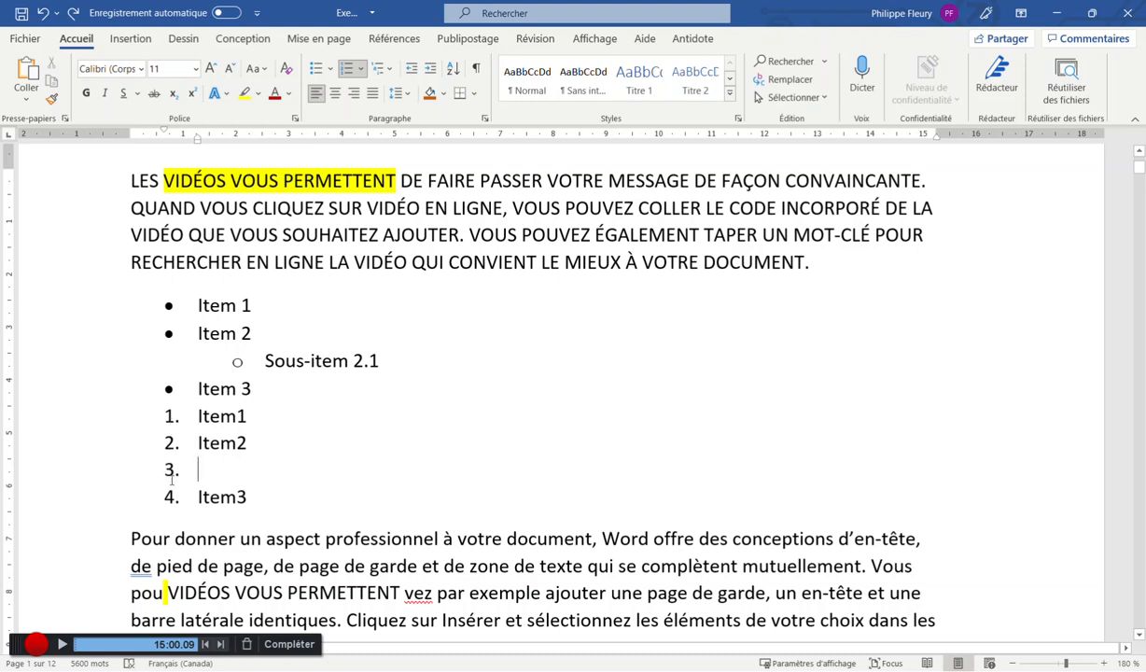
key(Tab)
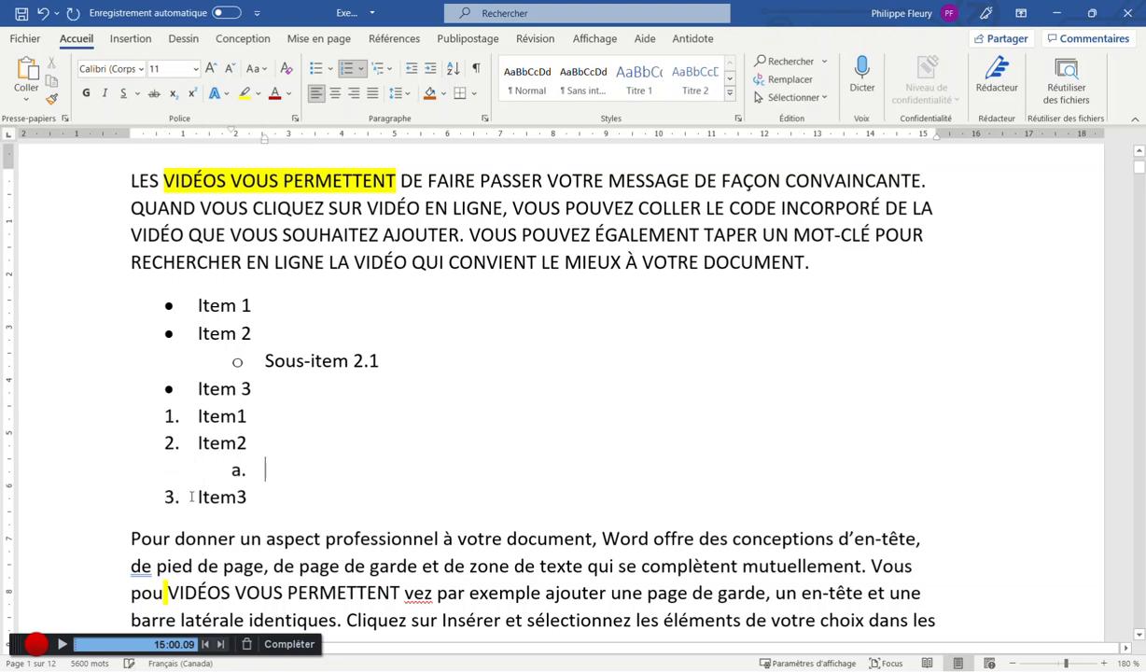
click(166, 497)
drag(161, 496, 155, 497)
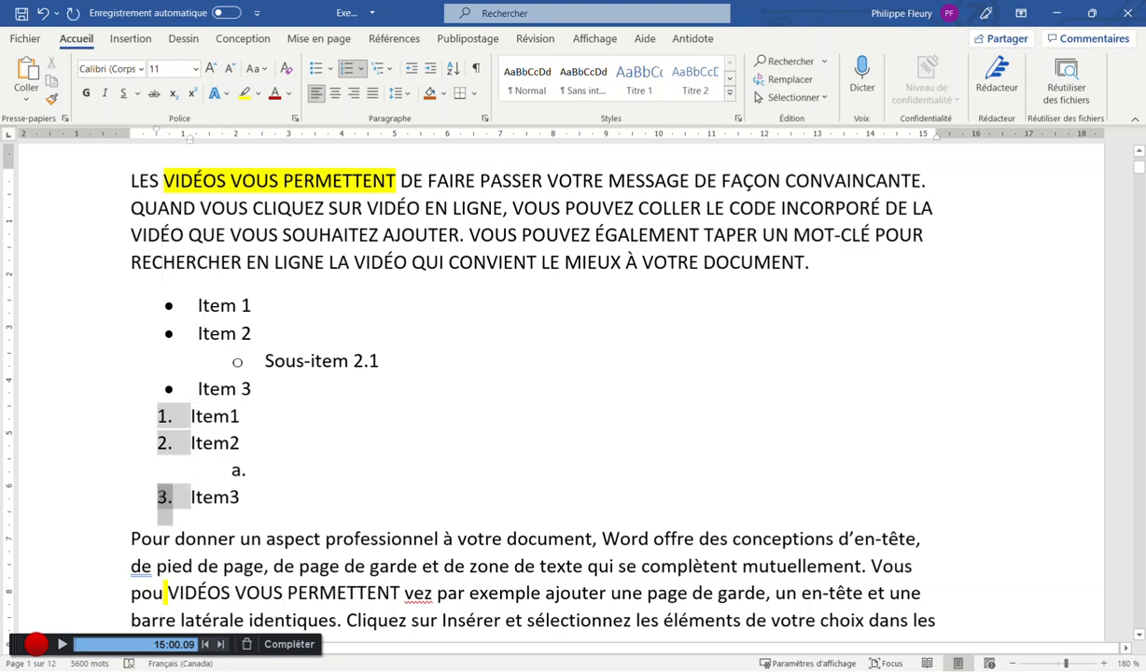
Check the numbered list's numbering options, then dismiss them
click(286, 476)
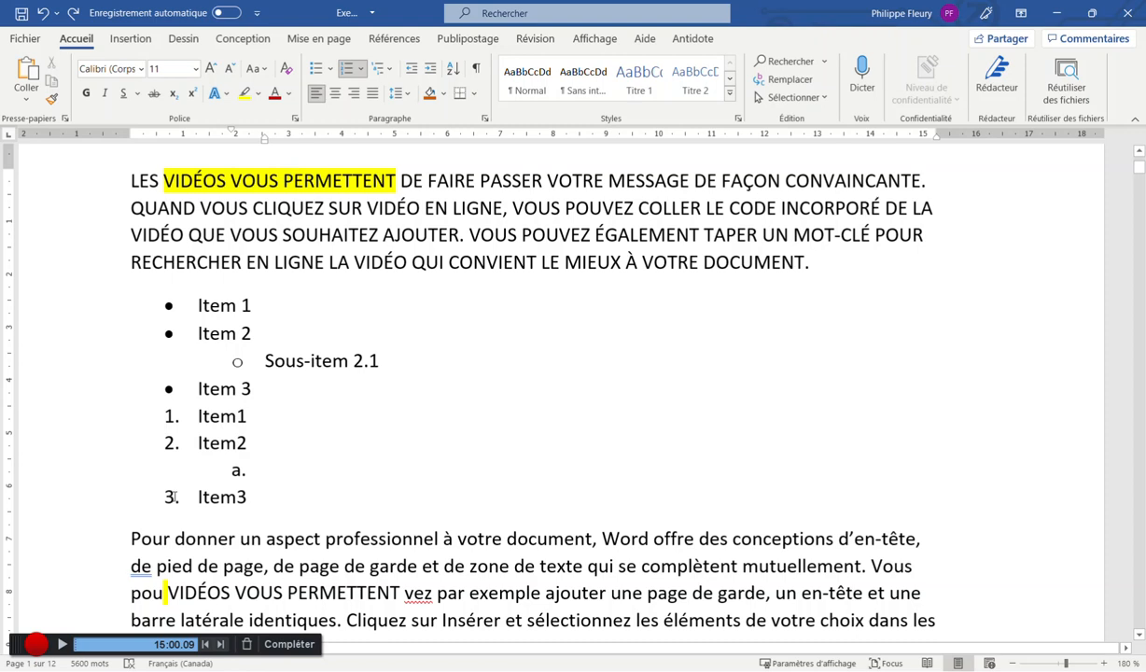
click(171, 442)
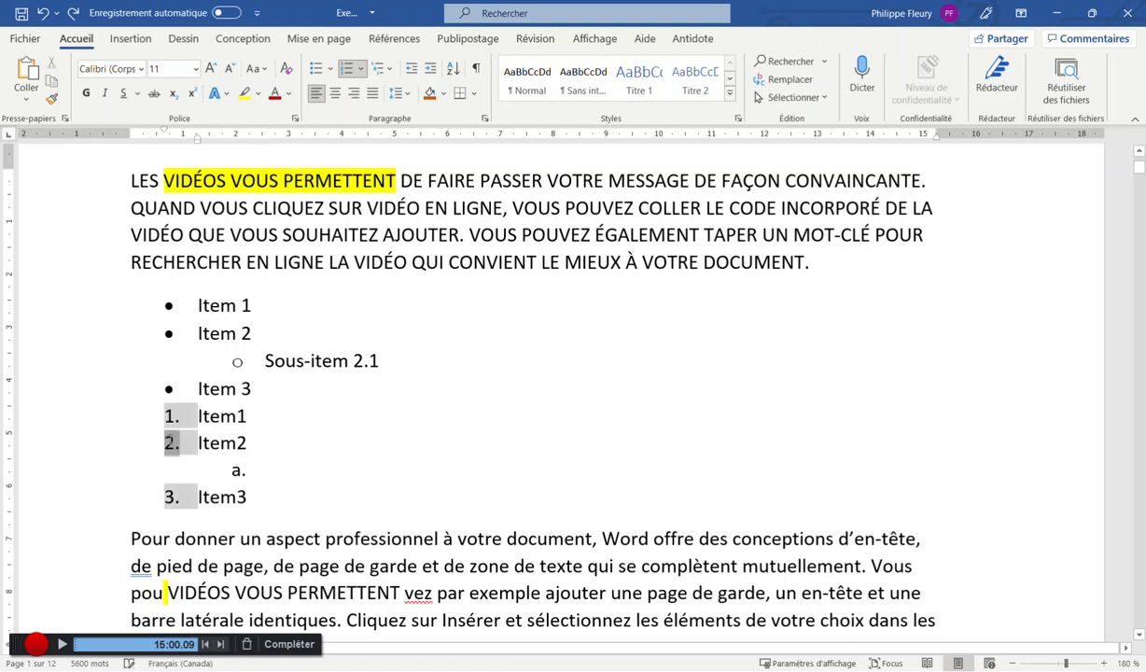
right_click(171, 443)
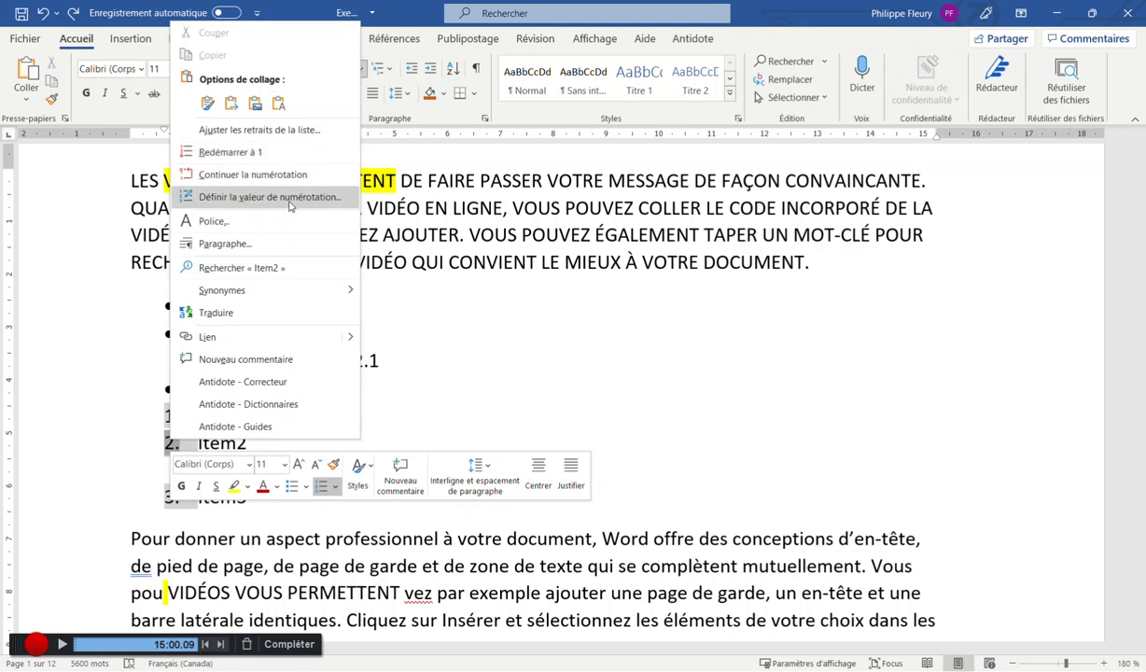
click(384, 361)
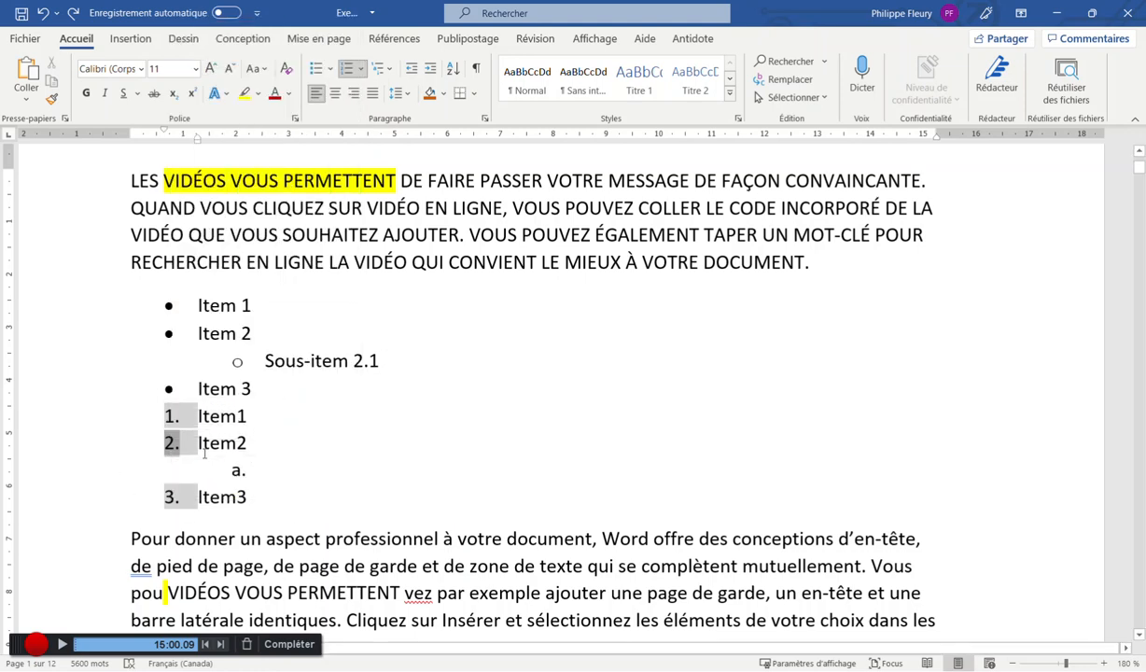
Add a plain unnumbered line reading DASSDS directly after Item3
click(268, 468)
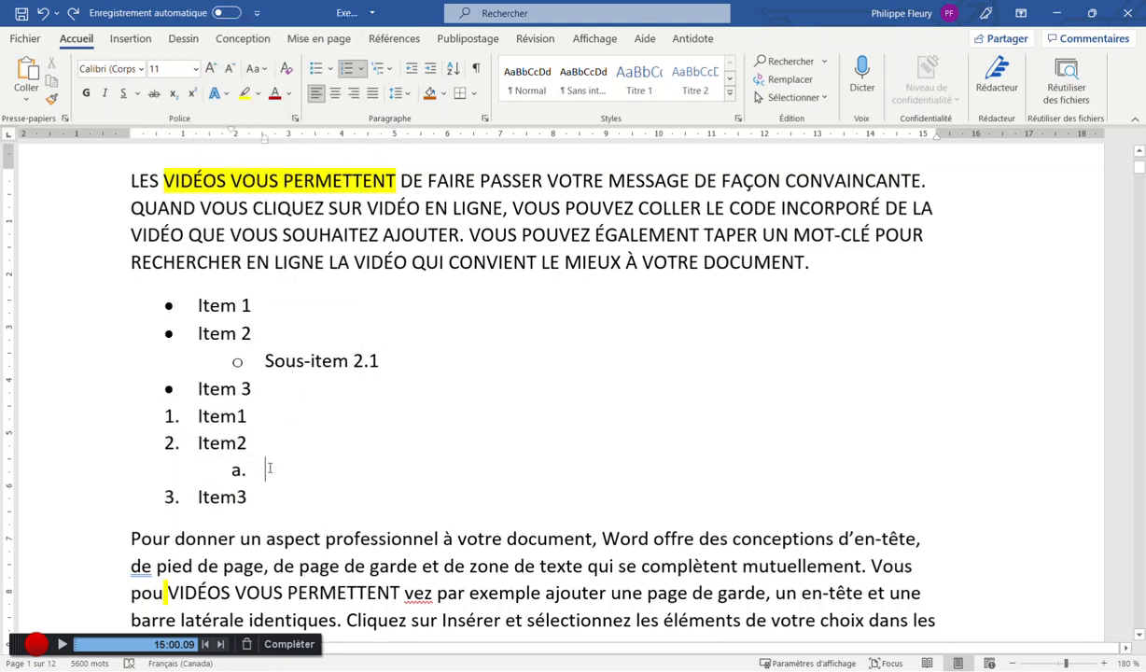
click(300, 505)
key(Return)
key(Return)
text(DASSDS)
key(Return)
text(4.)
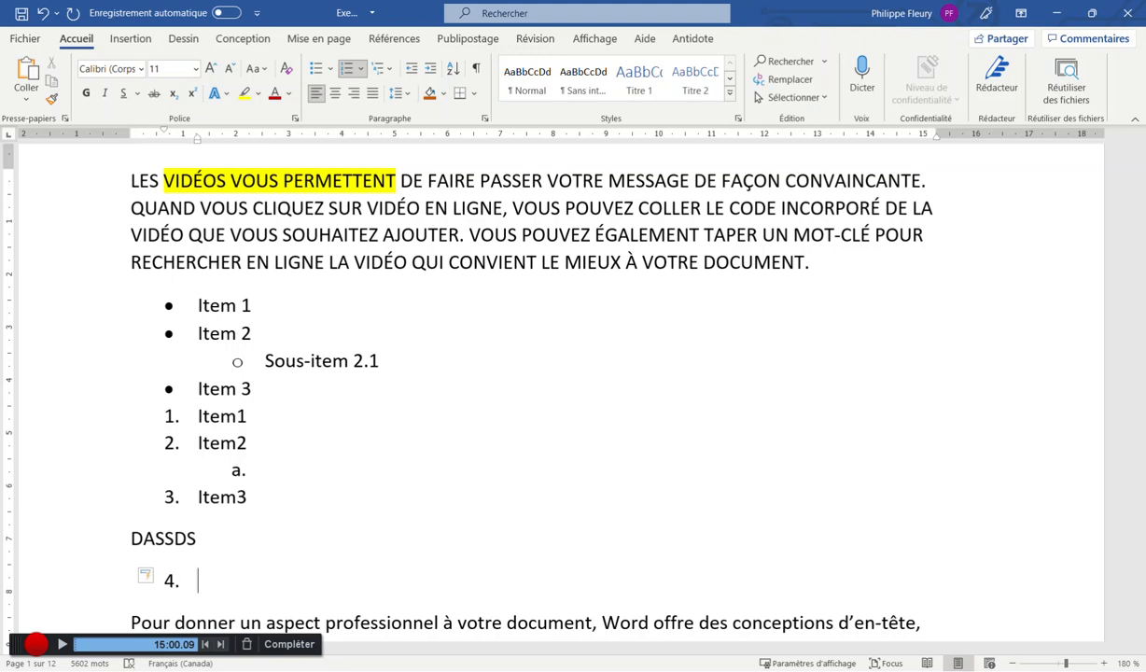
key(BackSpace)
key(BackSpace)
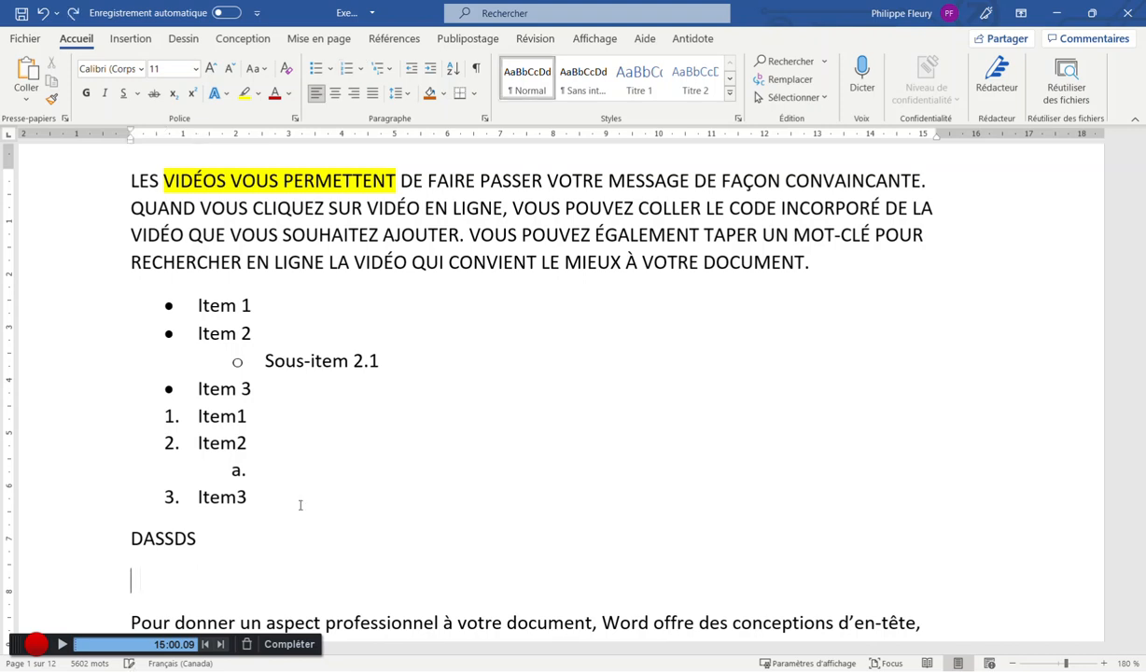
Review the list's numbering options once more and close them
click(170, 442)
right_click(169, 444)
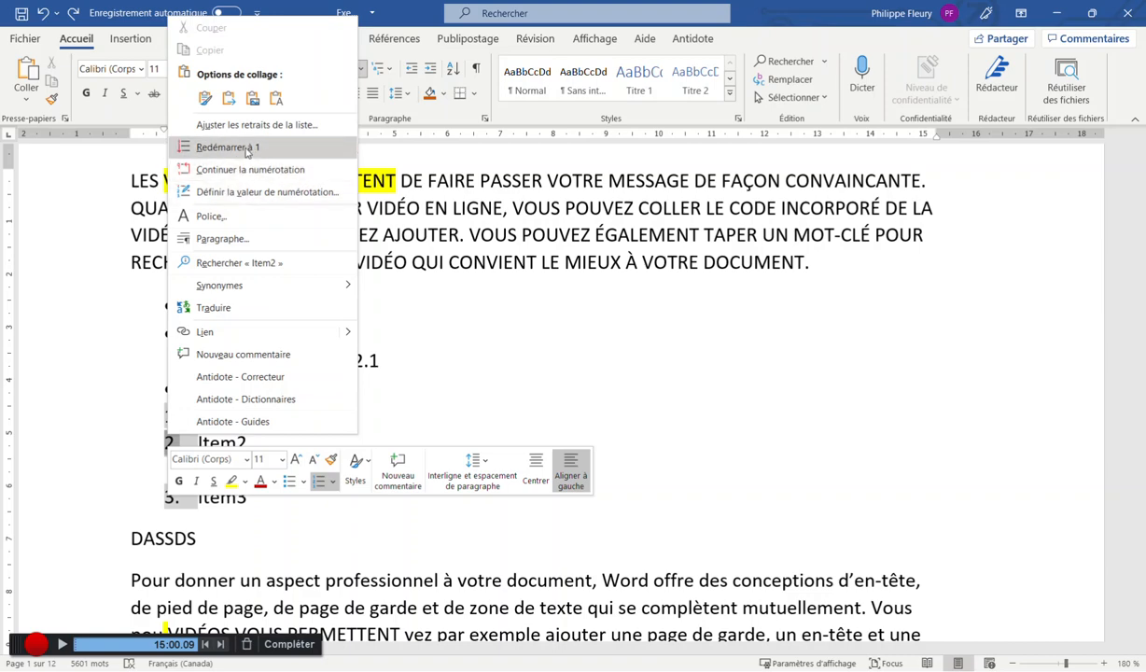
click(502, 299)
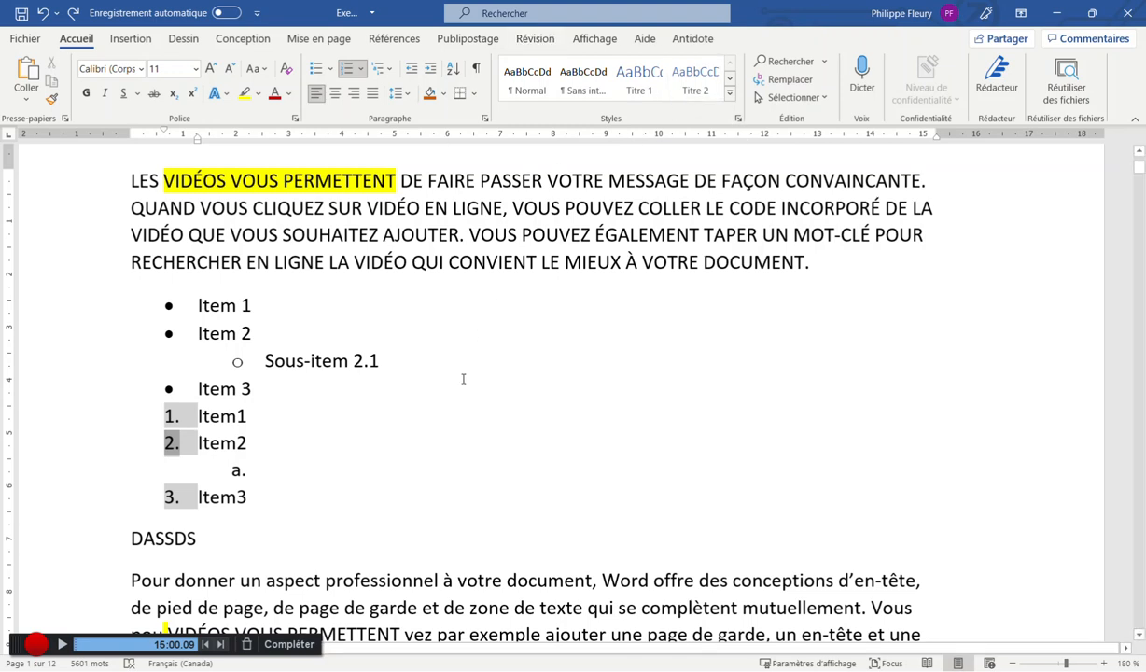
click(322, 465)
scroll(479, 385, up, 1)
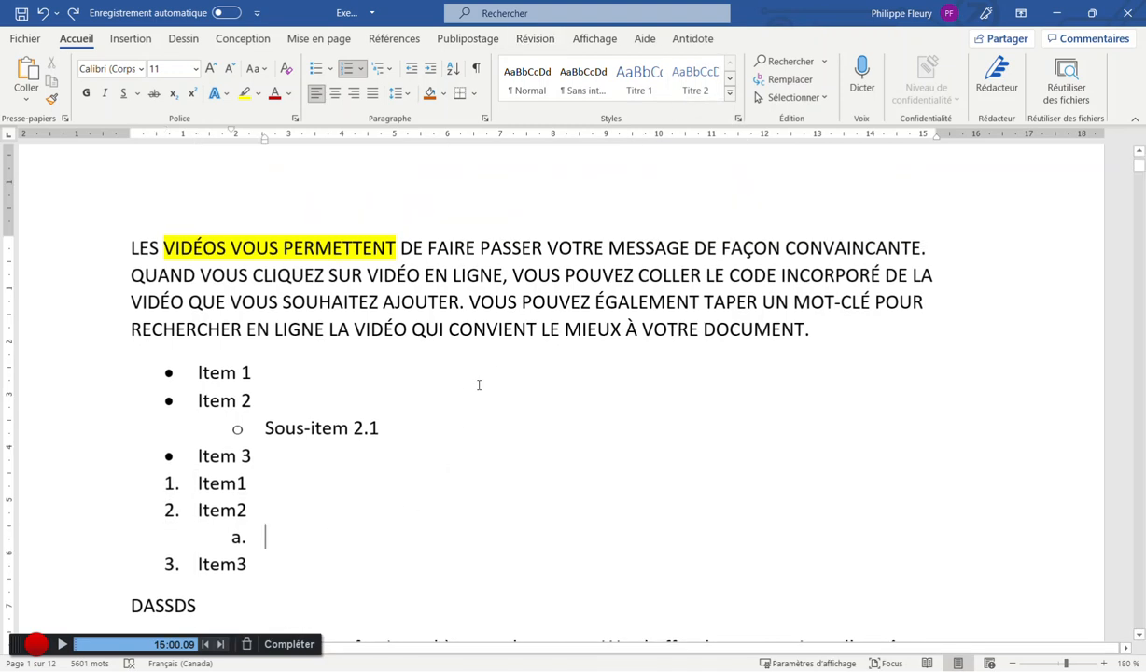
scroll(396, 377, up, 1)
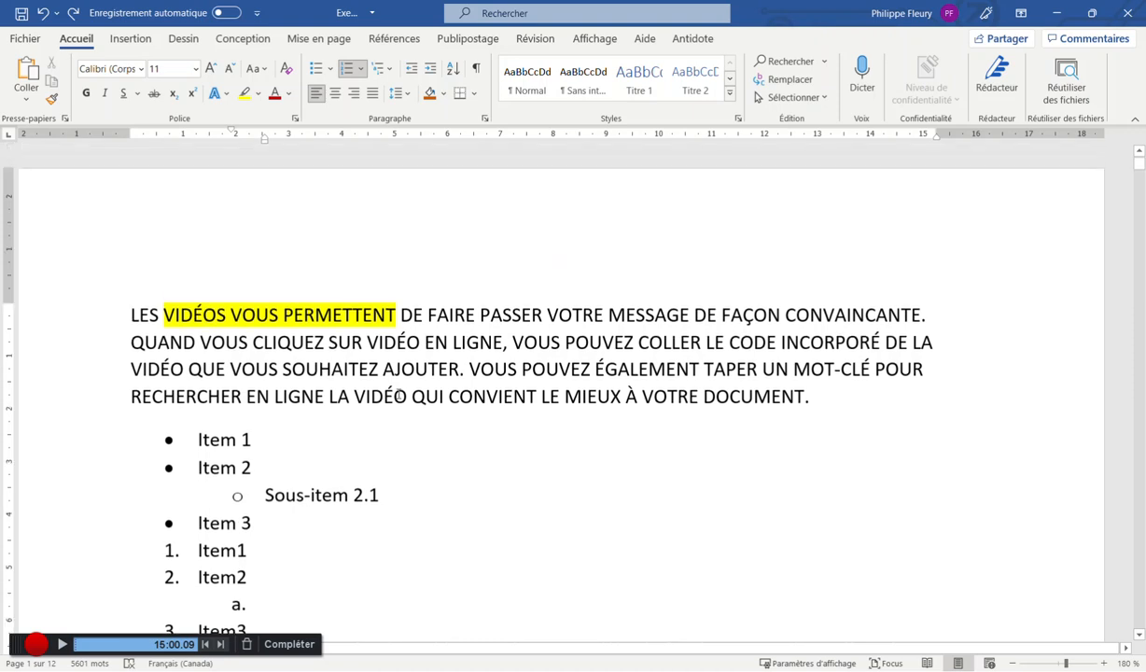
click(132, 317)
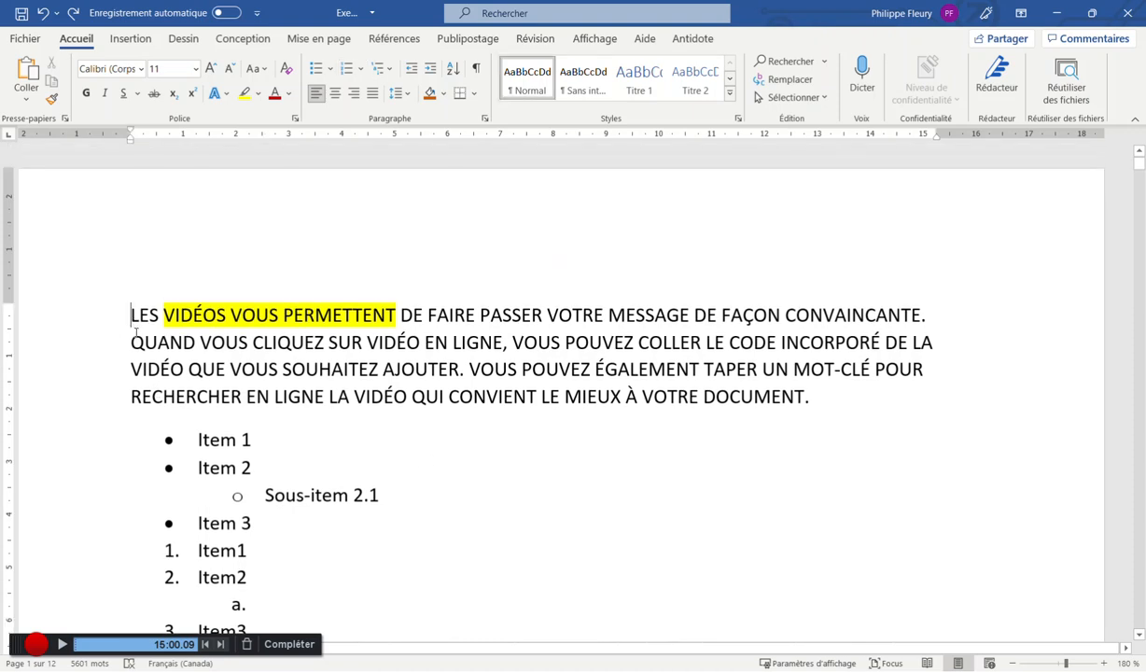
key(Return)
key(Up)
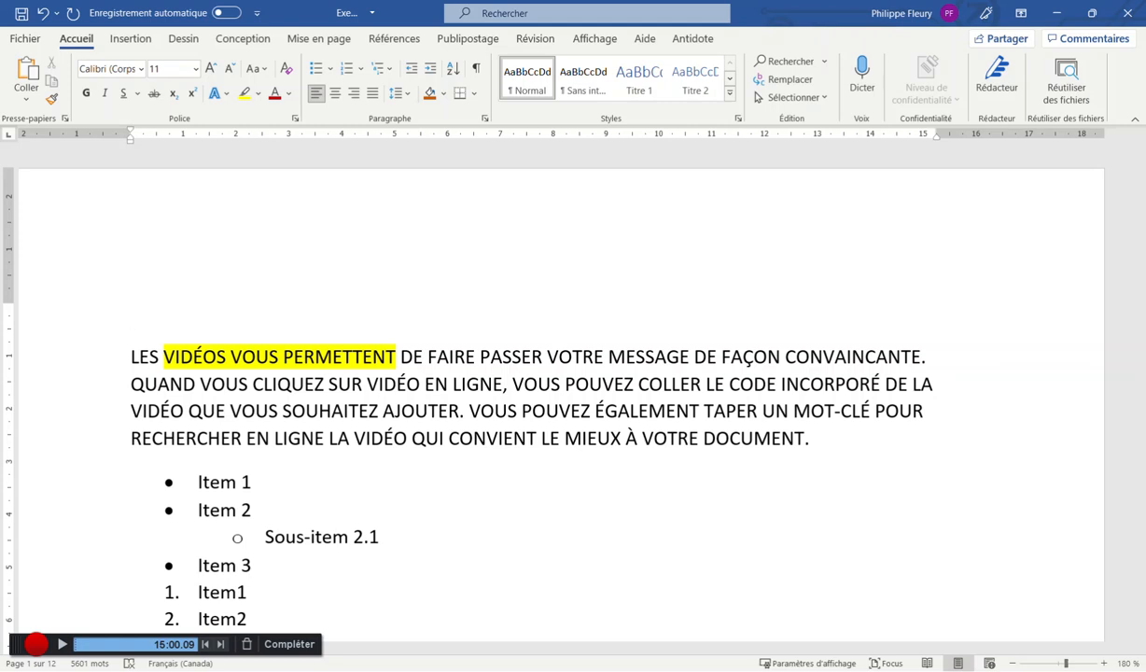
key(Delete)
drag(132, 316, 422, 312)
click(404, 355)
drag(385, 368, 590, 369)
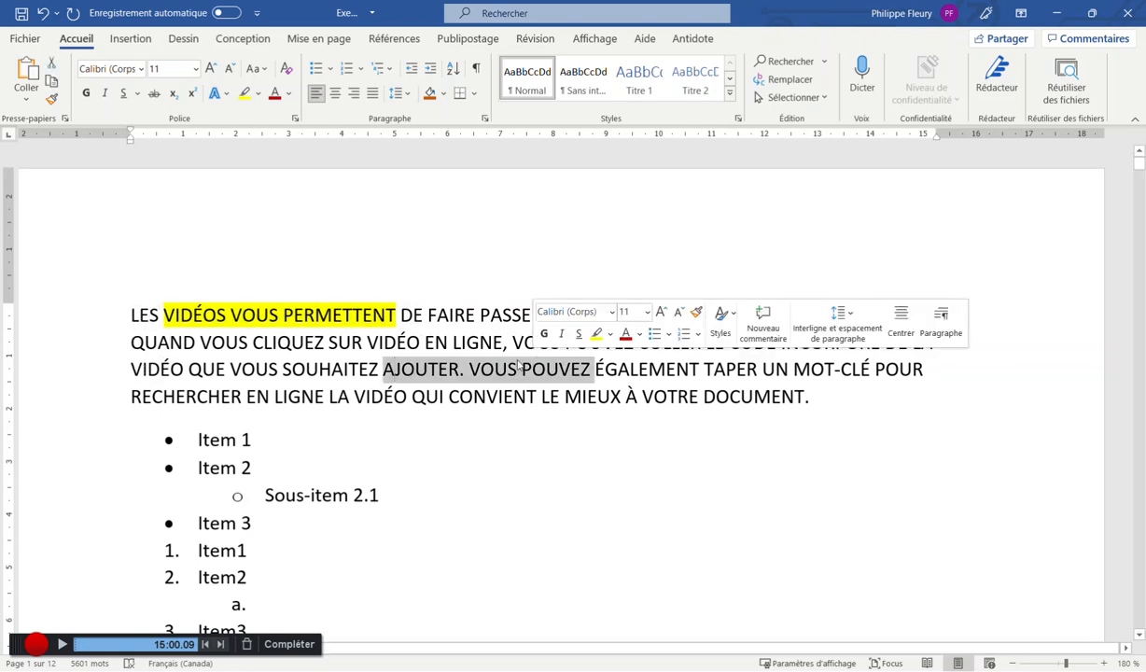
click(291, 333)
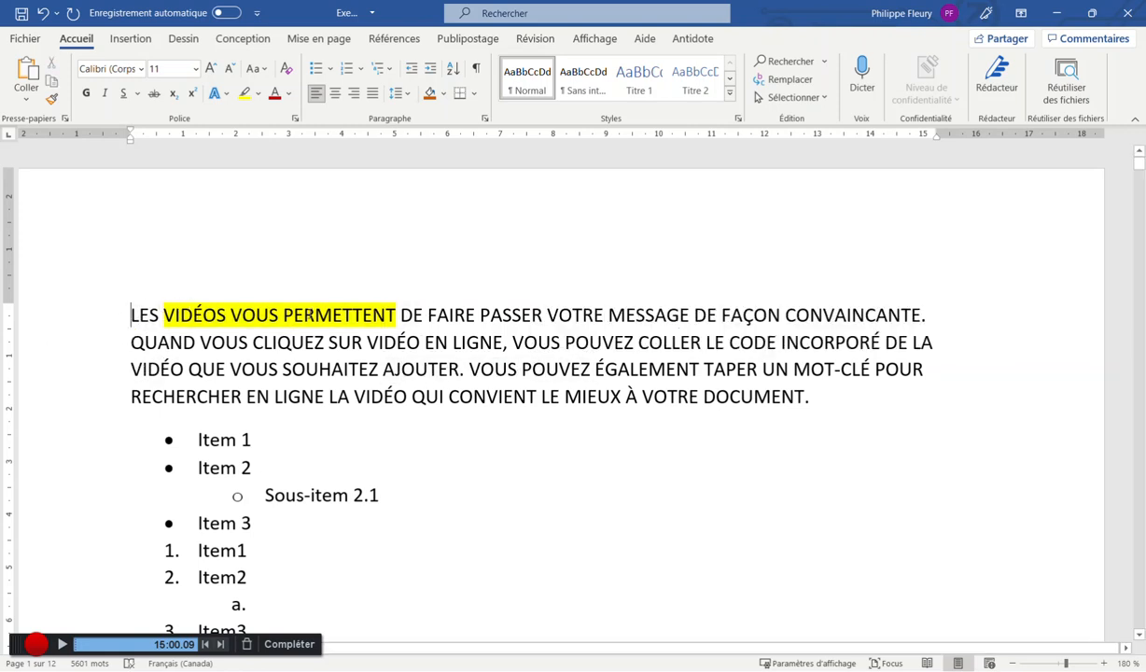
drag(156, 305, 844, 432)
click(612, 368)
drag(612, 368, 478, 315)
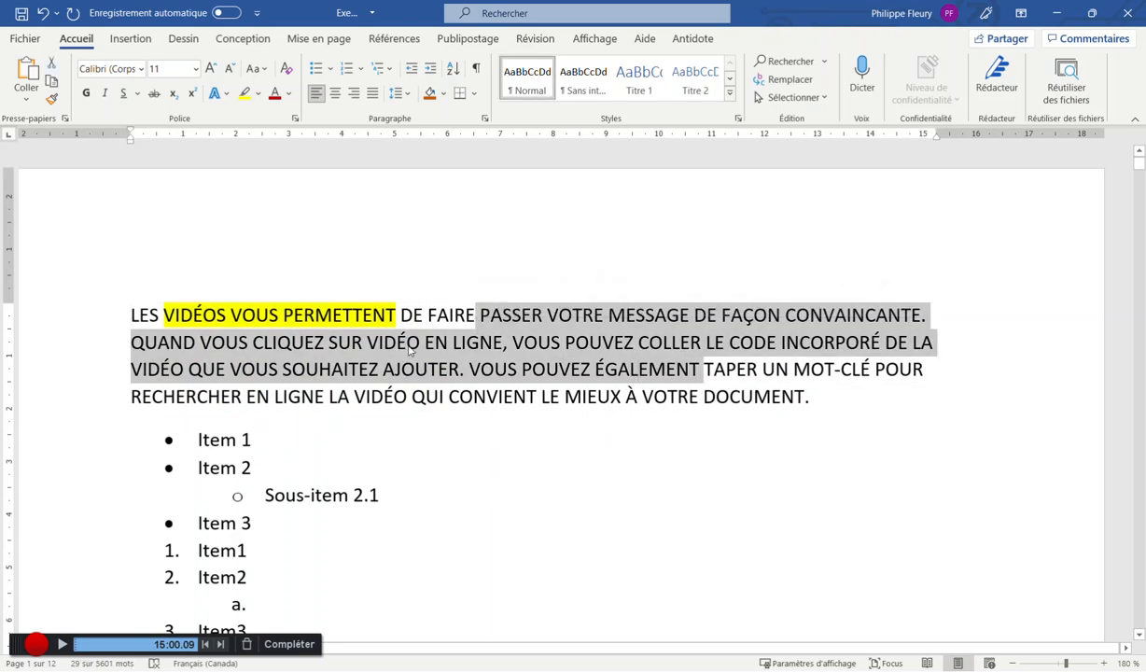
scroll(411, 350, down, 5)
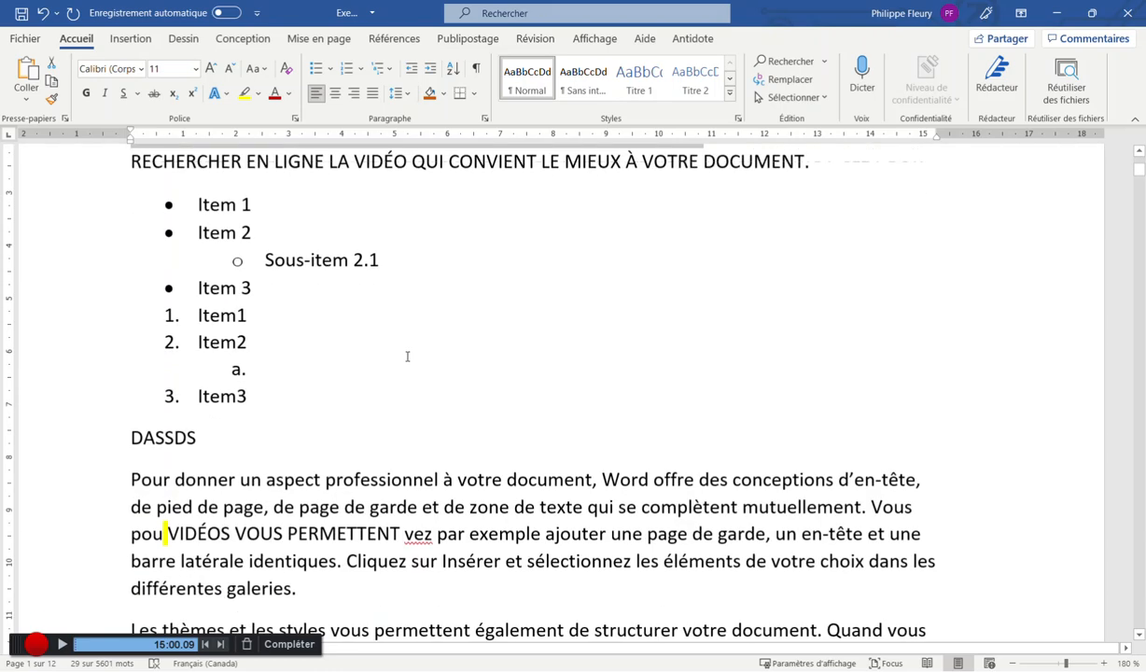
drag(265, 473, 620, 532)
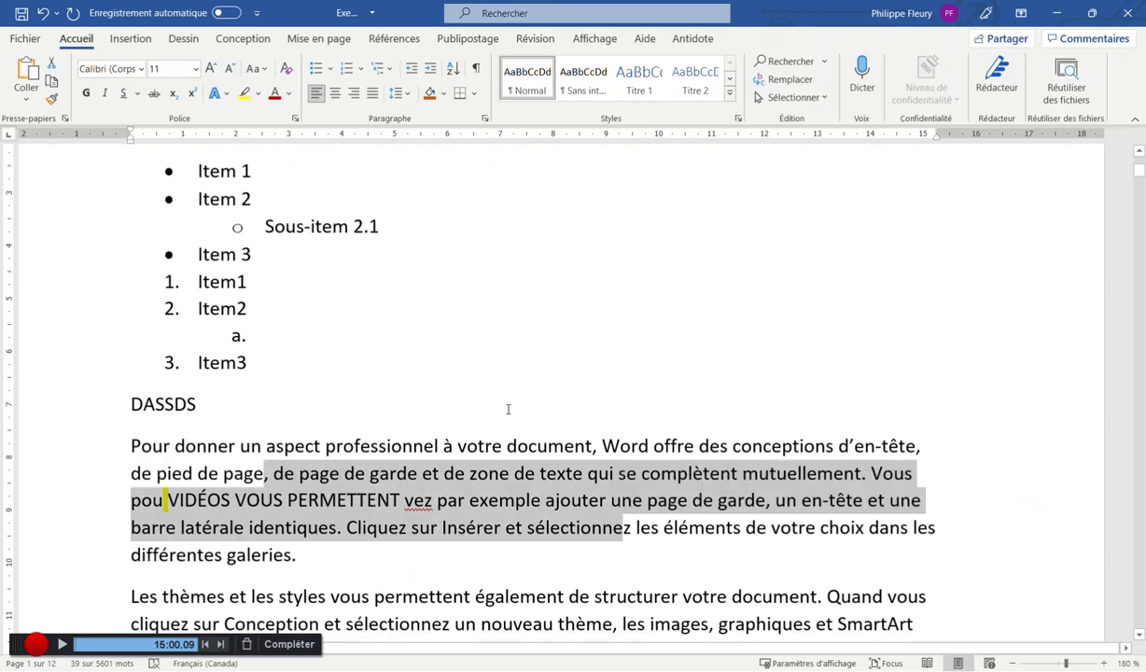
scroll(504, 404, up, 5)
drag(811, 397, 104, 296)
click(346, 369)
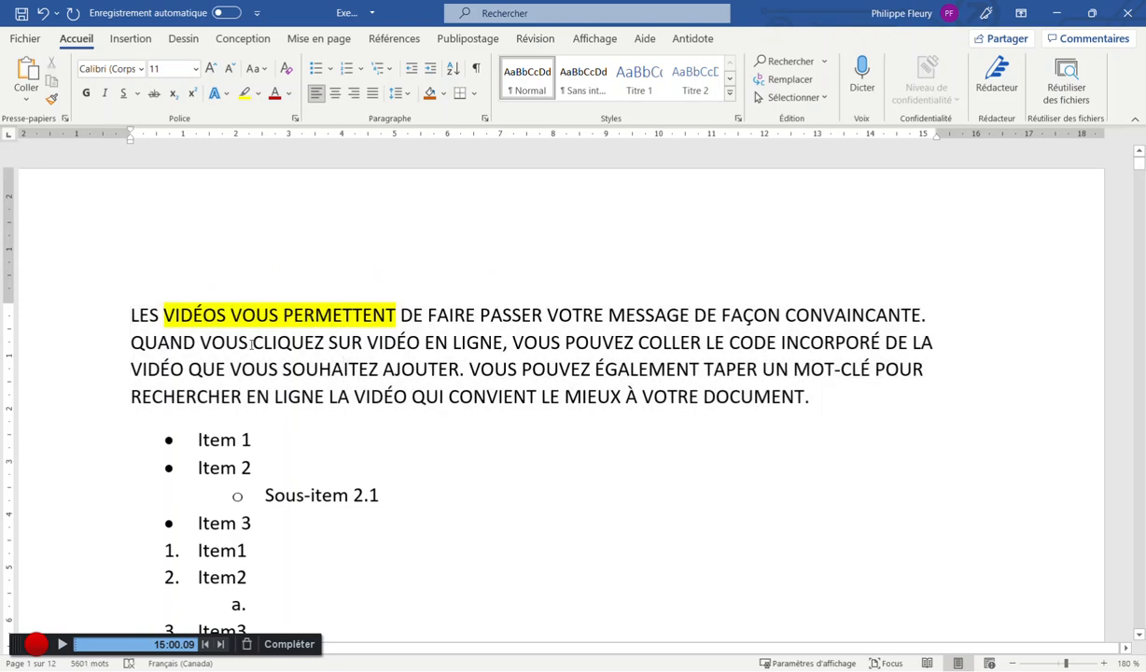
drag(253, 342, 518, 370)
Make the selected CLIQUEZ…VOUS passage red with a green background
click(274, 94)
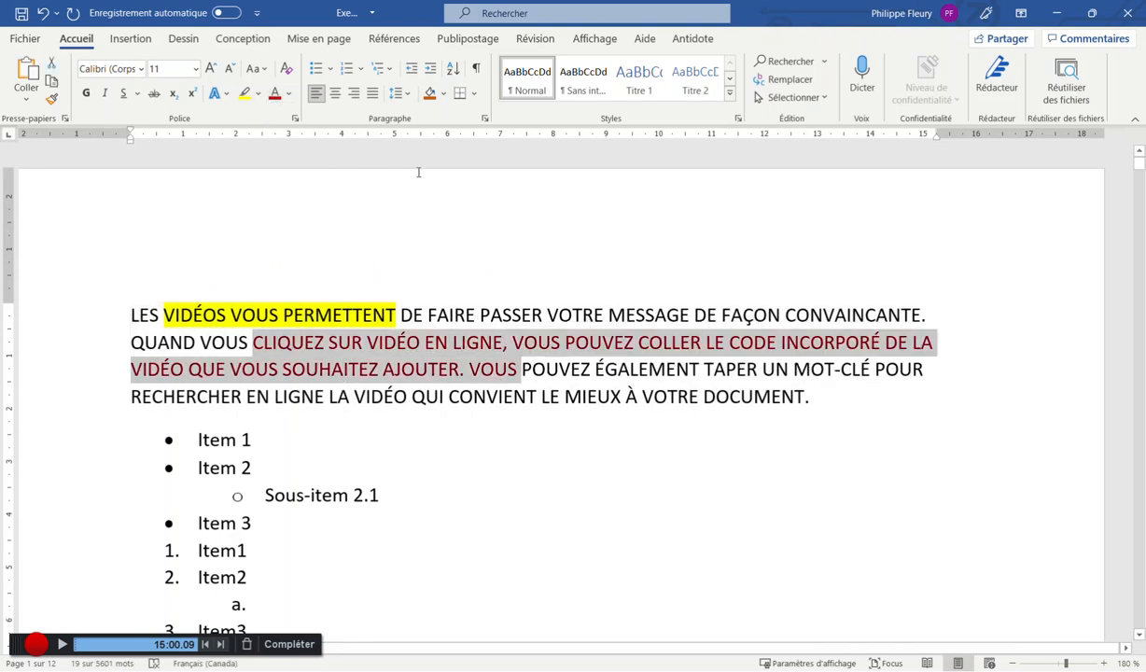
click(442, 95)
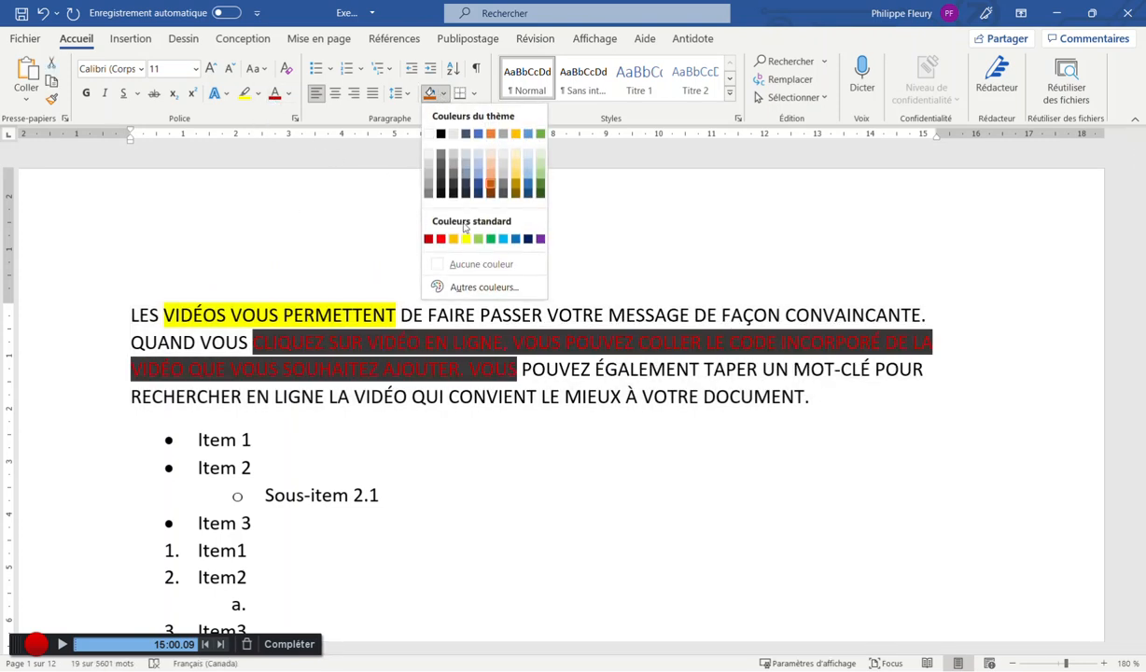
click(491, 239)
click(564, 396)
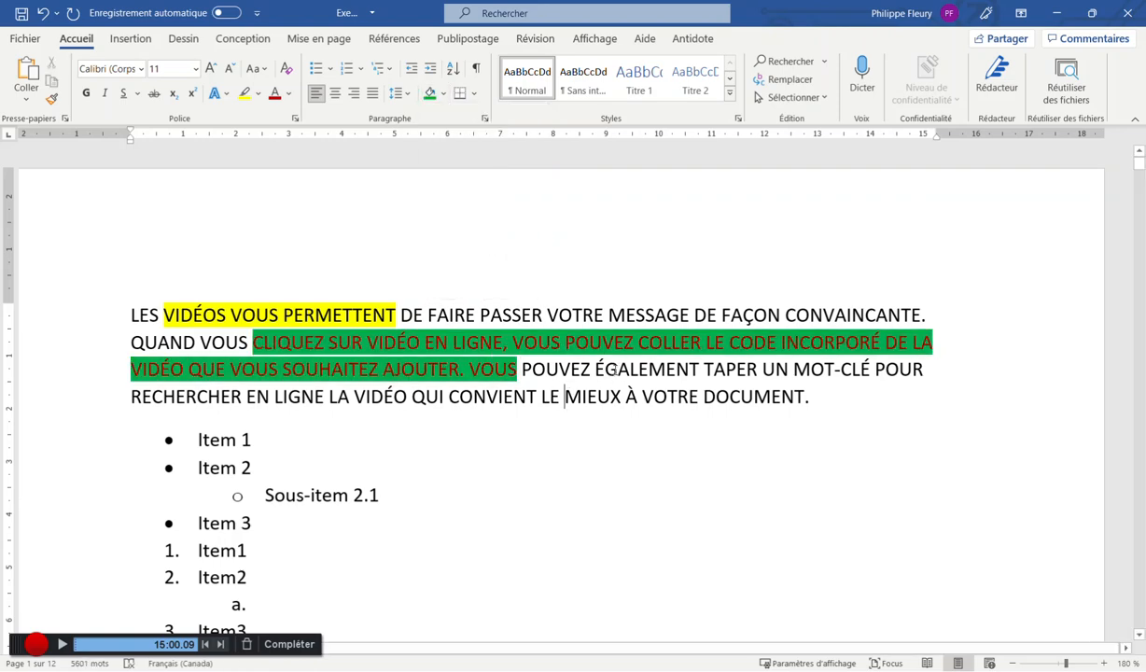
Give the passage from garde to exemple red text on green shading
scroll(574, 382, down, 3)
drag(253, 213, 515, 240)
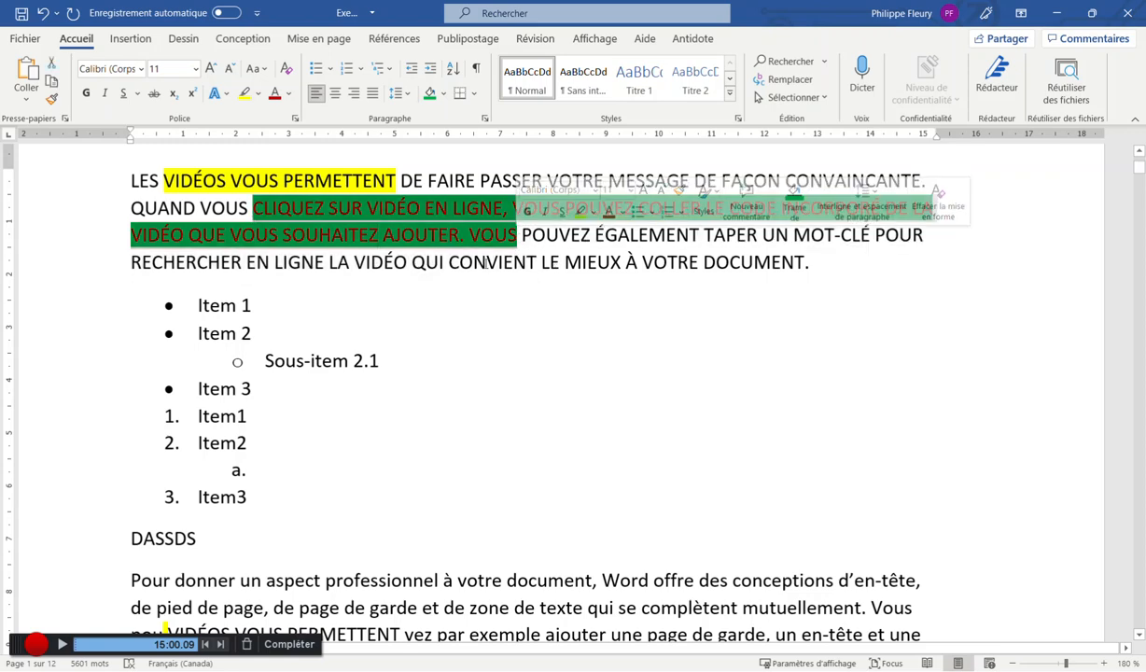
scroll(450, 417, down, 3)
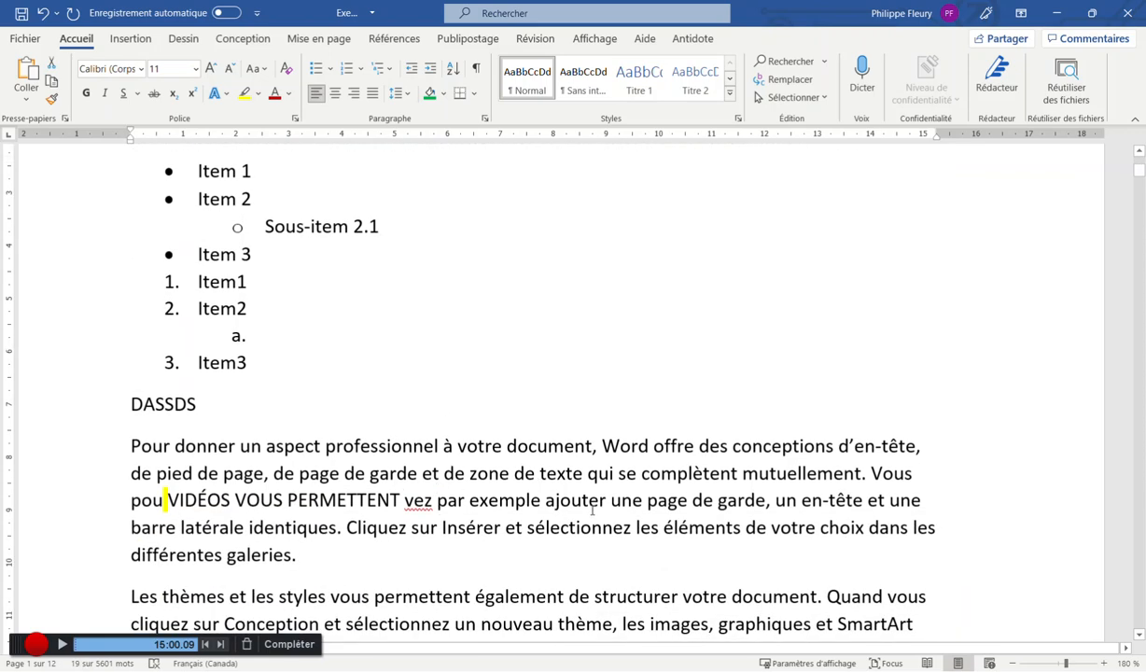
scroll(542, 452, up, 4)
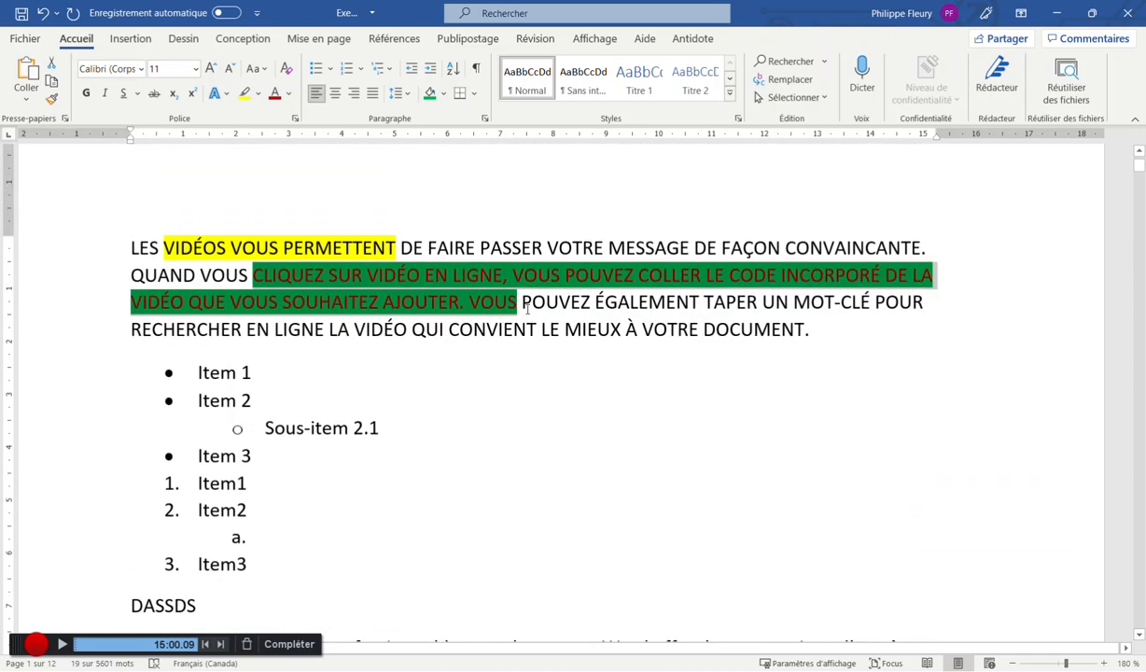
scroll(466, 399, down, 6)
drag(369, 406, 540, 433)
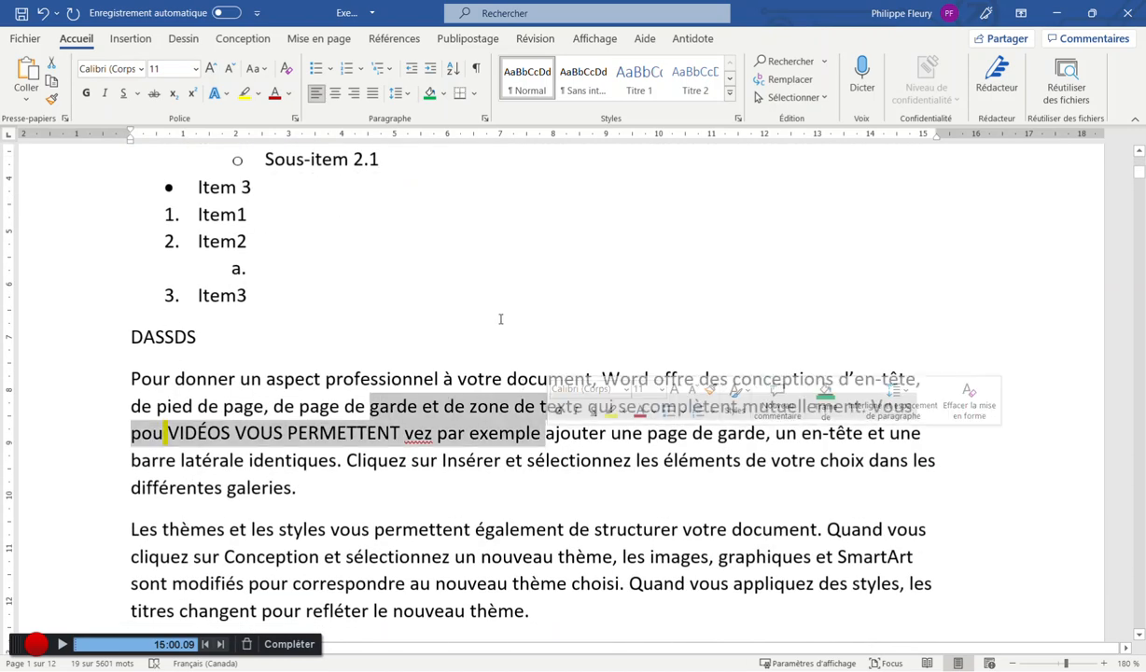
click(244, 93)
click(276, 95)
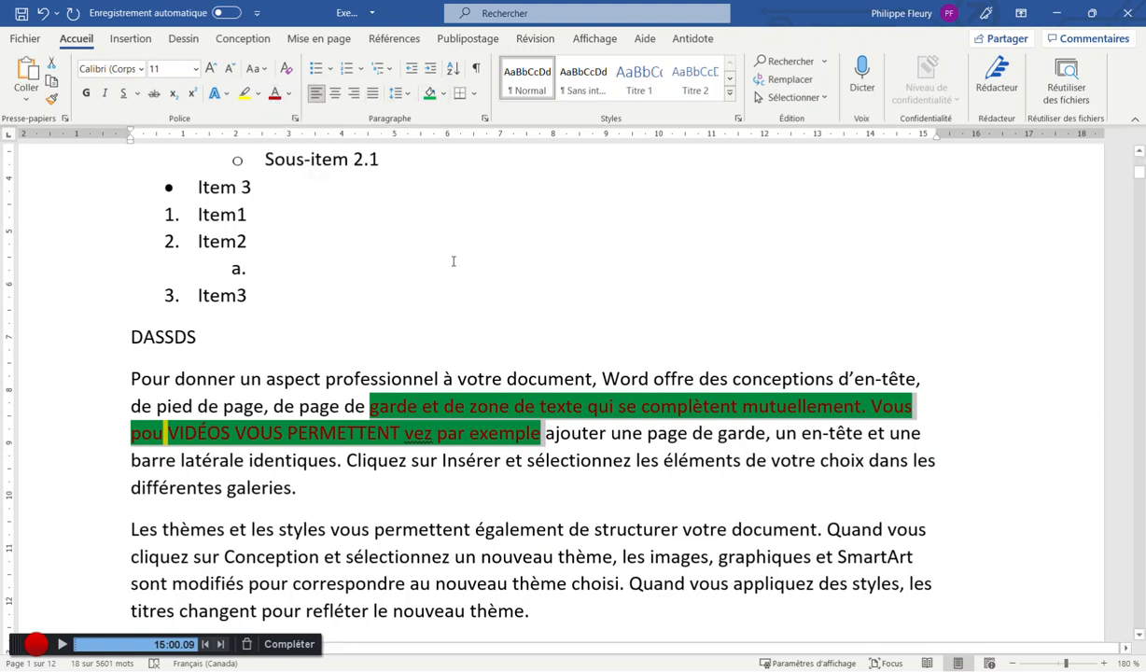
Use Format Painter to copy the red-on-green formatting onto Item 3, Item1 and Item2
scroll(491, 346, up, 5)
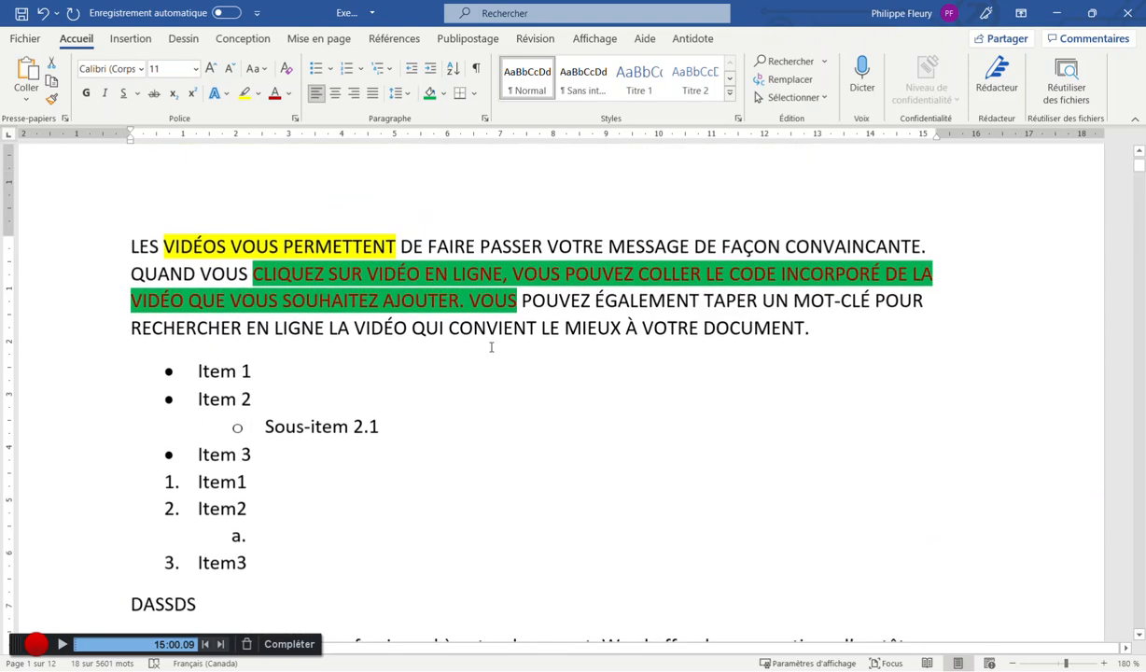
drag(516, 304, 253, 274)
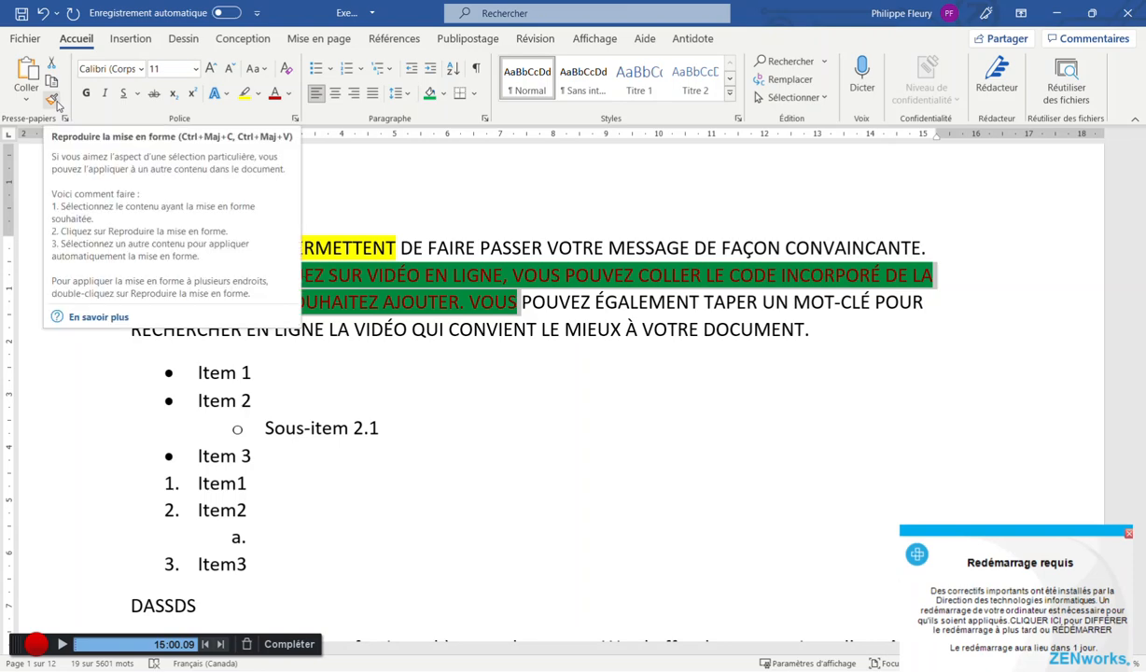
click(53, 100)
scroll(193, 254, down, 3)
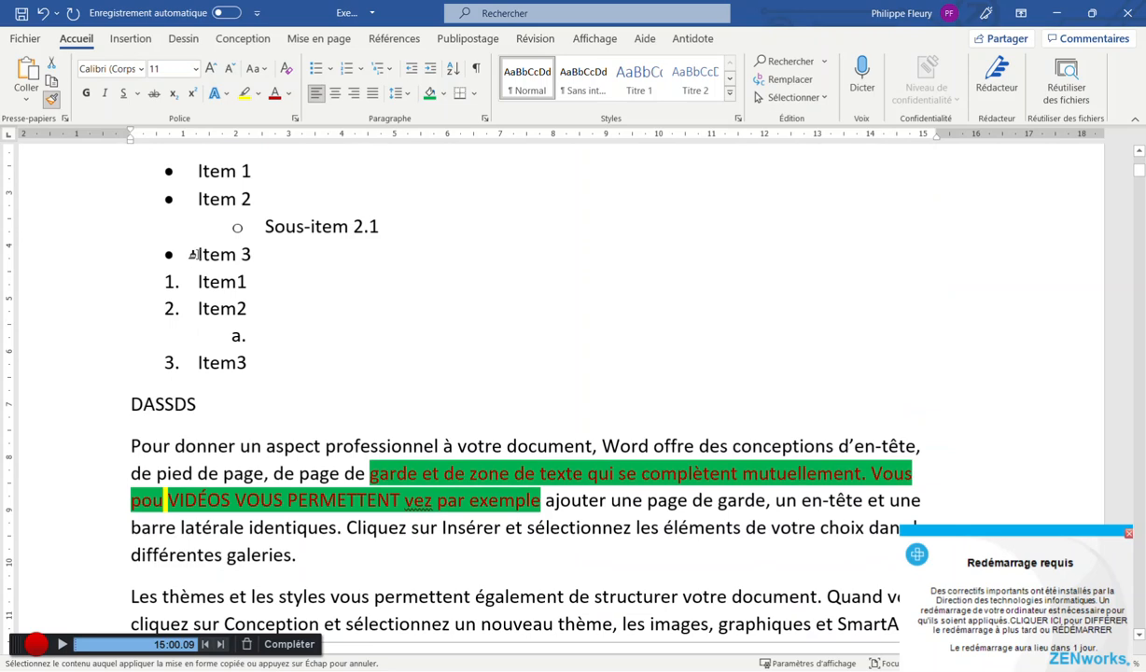
drag(193, 253, 249, 309)
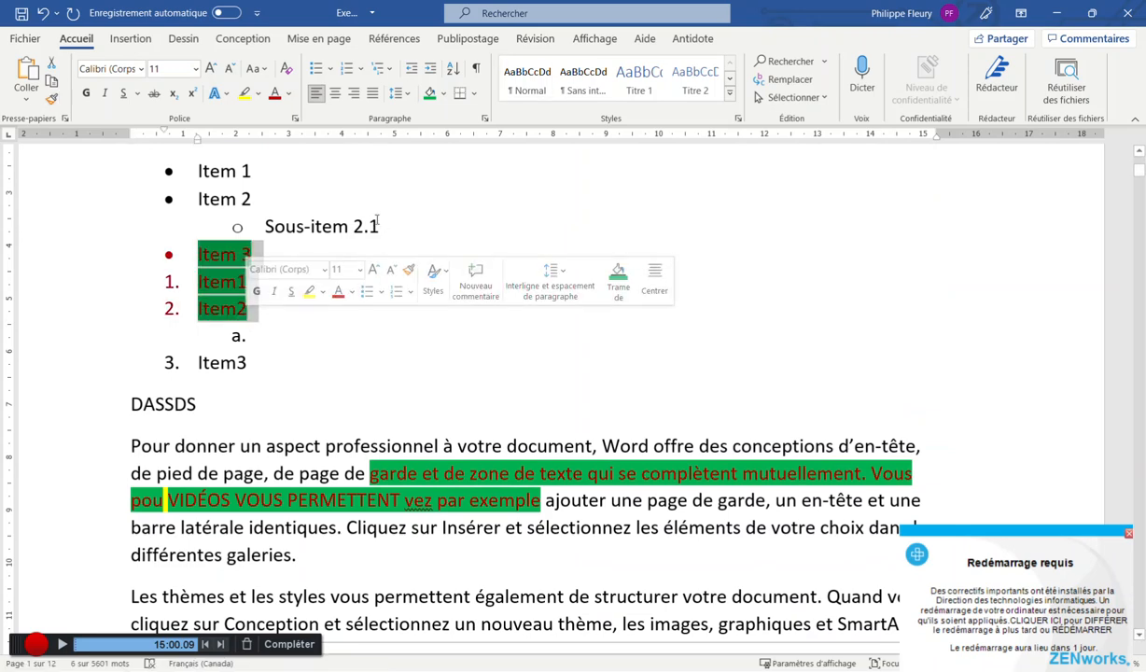
Paint the same formatting onto the 'et les styles … correspondre' passage in the themes paragraph
scroll(378, 227, up, 2)
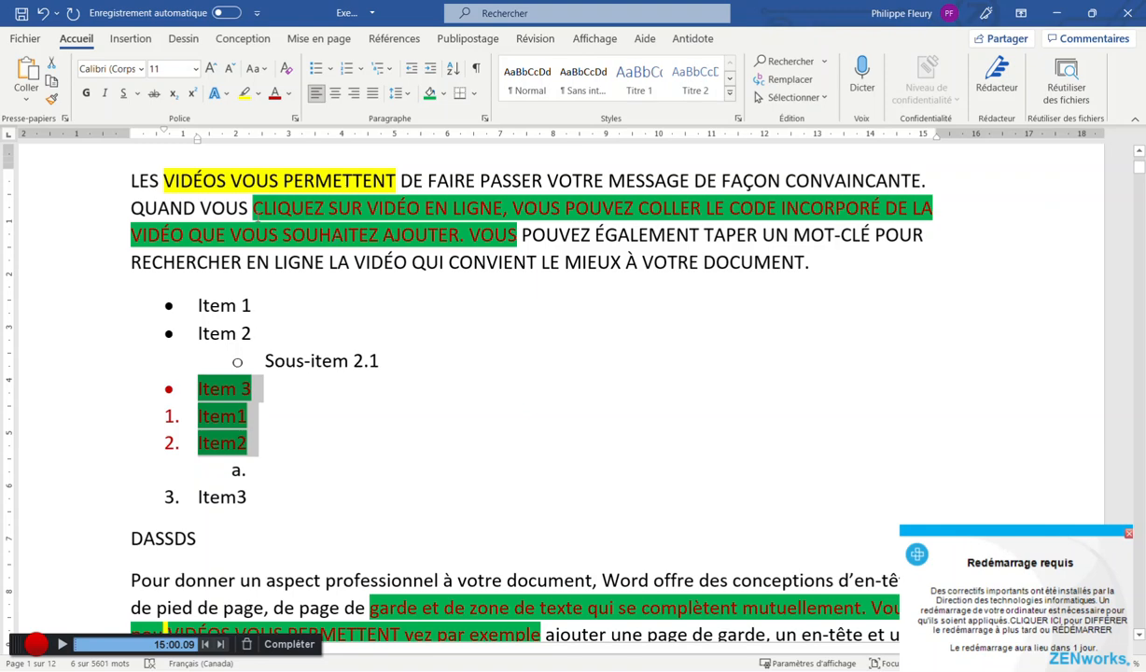
drag(255, 209, 503, 233)
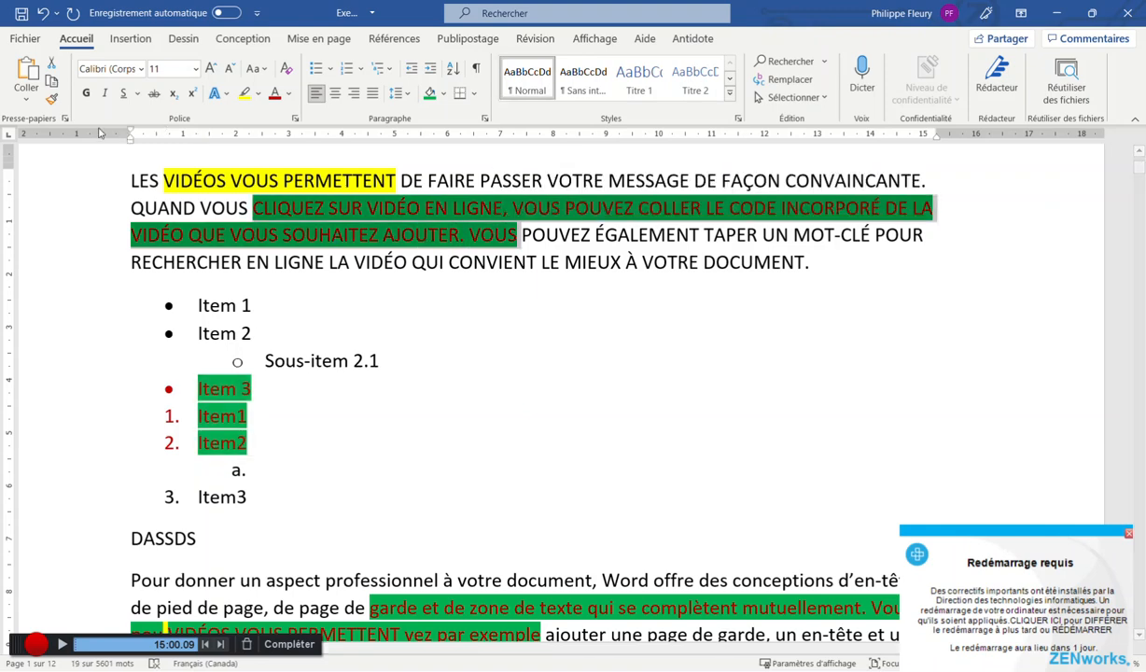
click(53, 100)
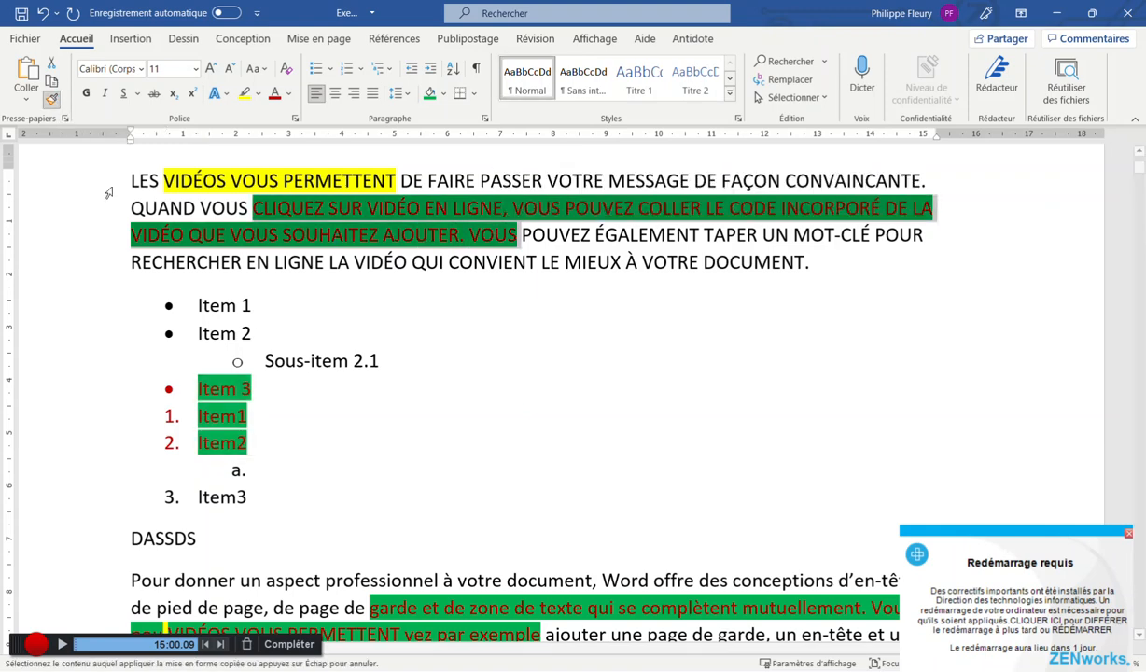
scroll(282, 354, down, 5)
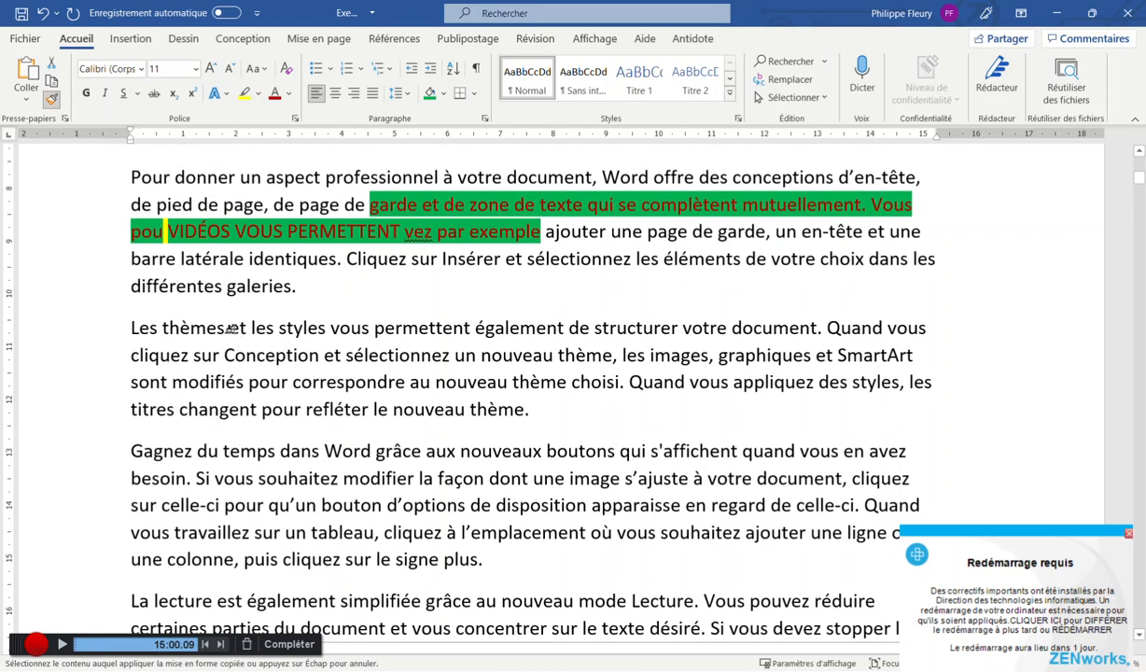
drag(229, 327, 397, 387)
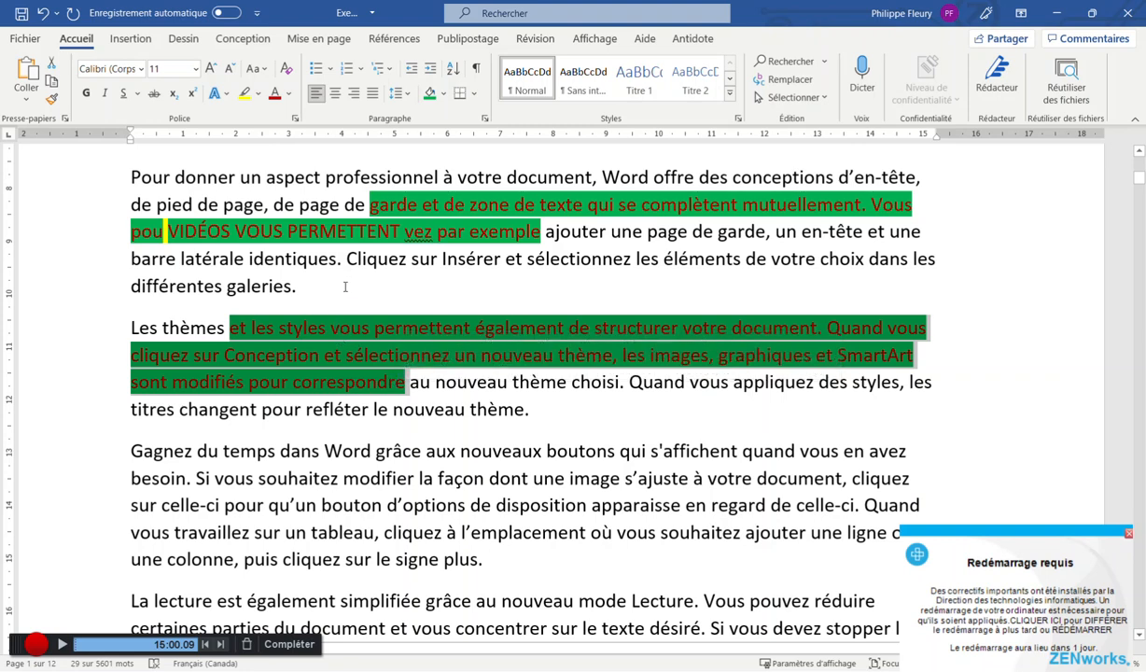
scroll(342, 317, up, 4)
scroll(342, 326, up, 7)
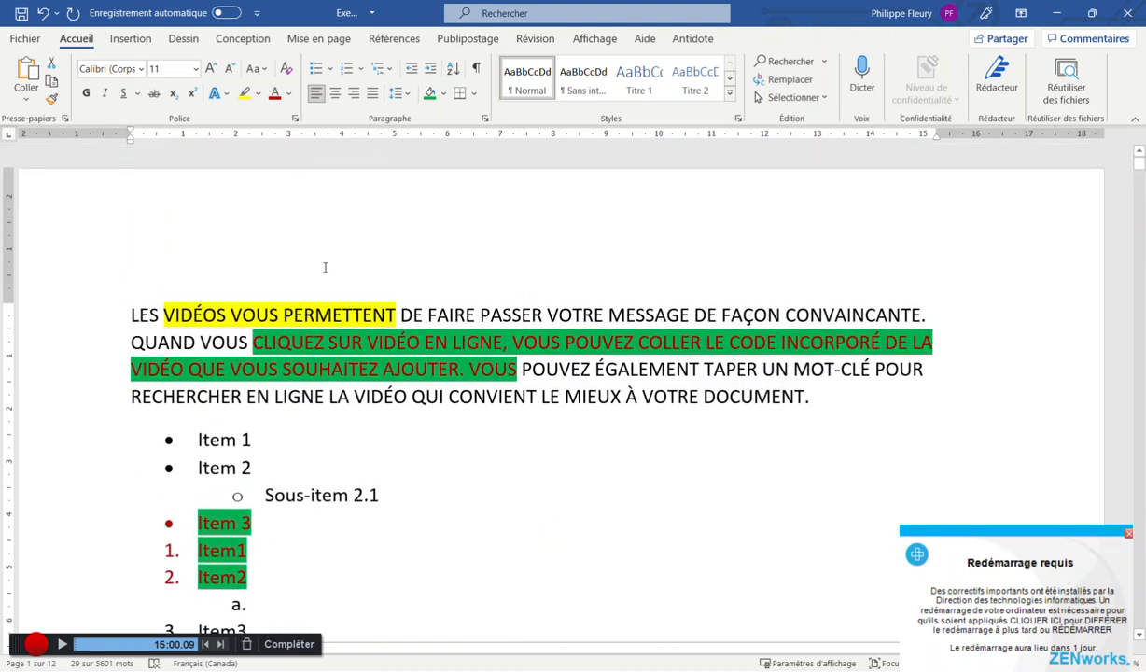
drag(254, 342, 492, 370)
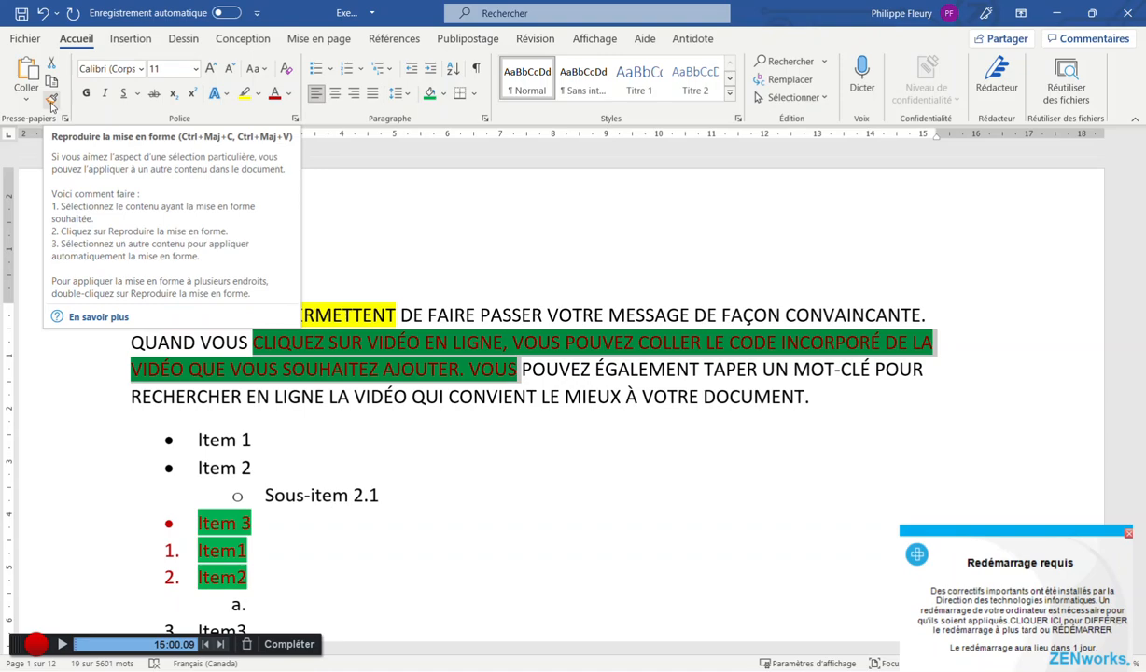
Paint red-on-green formatting onto du document…même sur un, pouvez également and ajouter une page de
click(51, 102)
scroll(220, 254, down, 7)
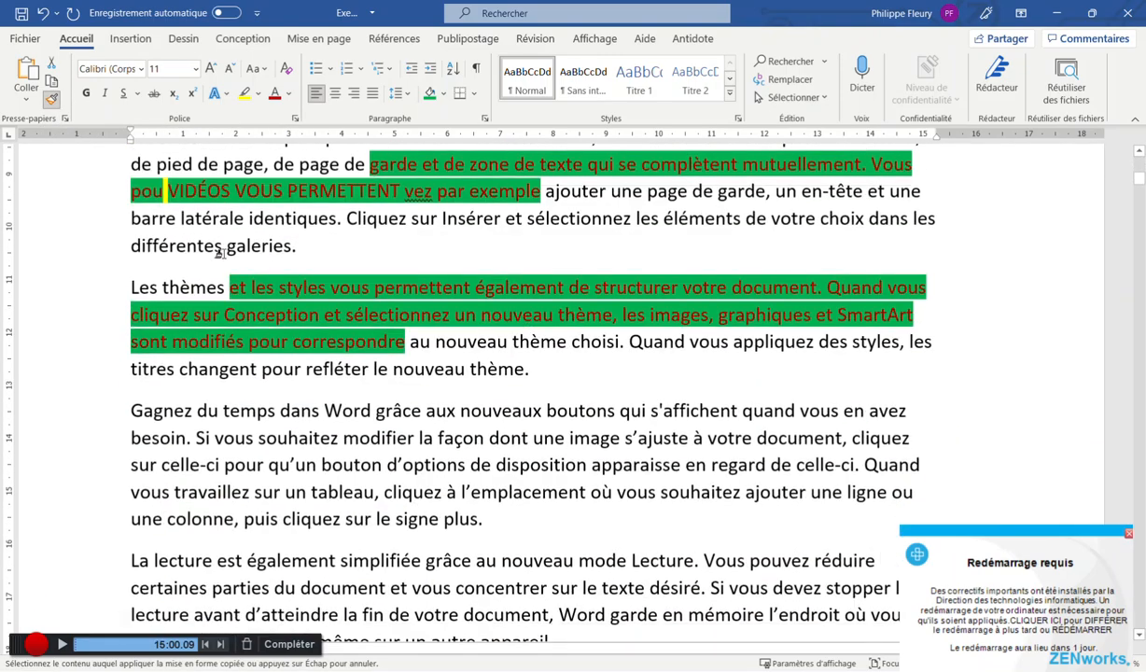
drag(258, 277, 359, 305)
drag(274, 426, 428, 480)
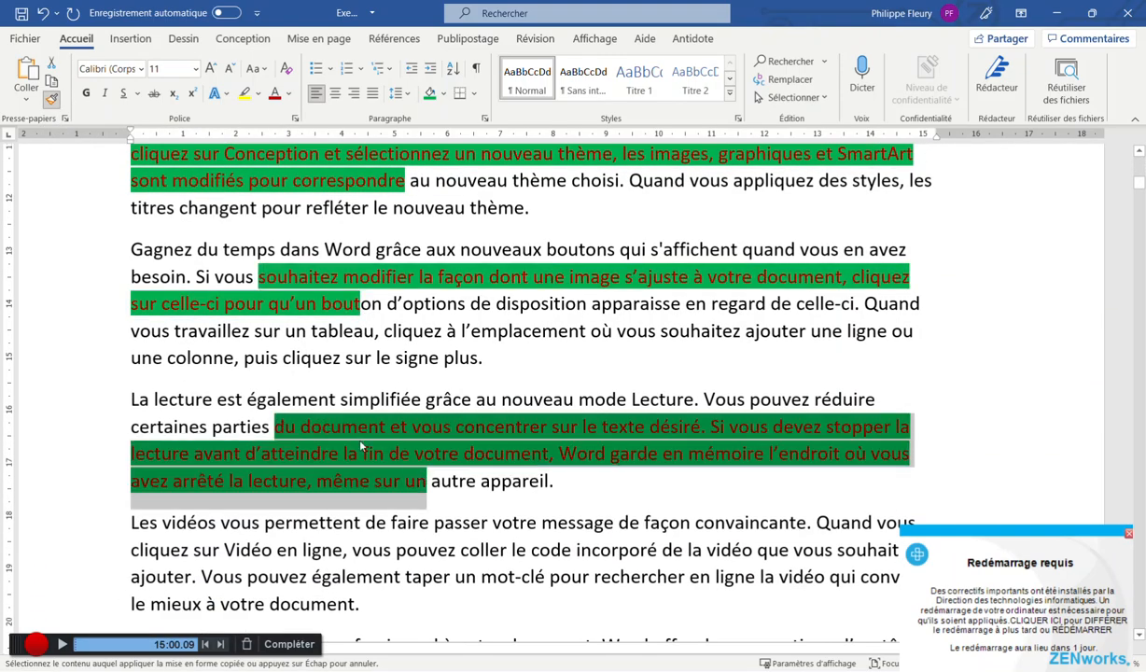
scroll(280, 411, down, 3)
drag(246, 308, 402, 308)
drag(305, 429, 454, 429)
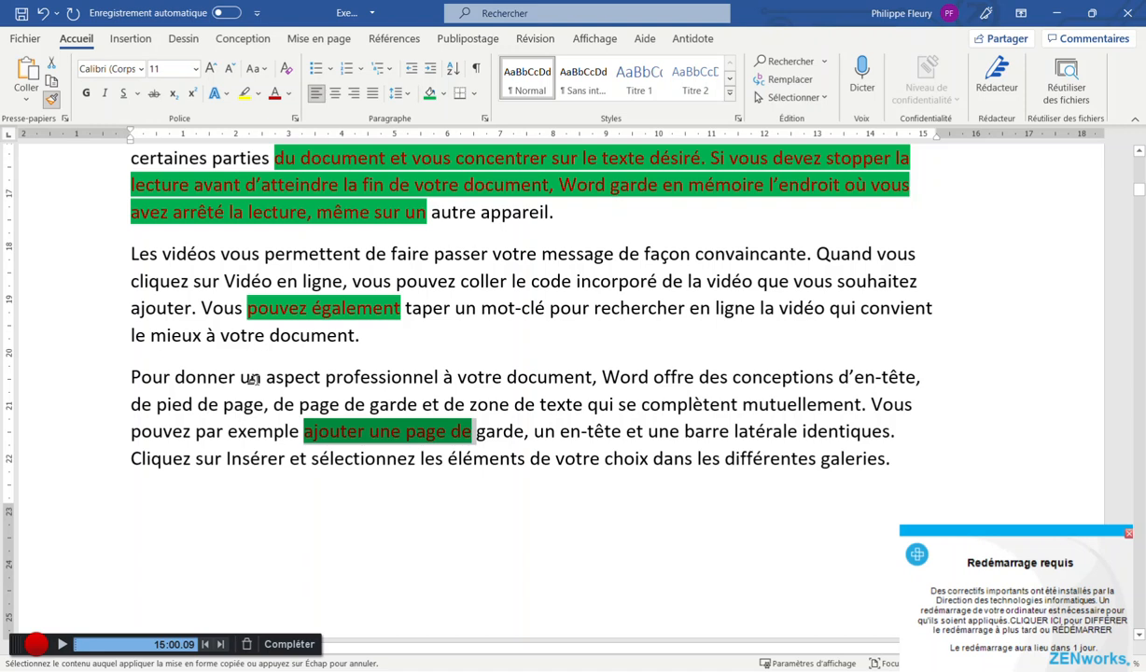
click(48, 100)
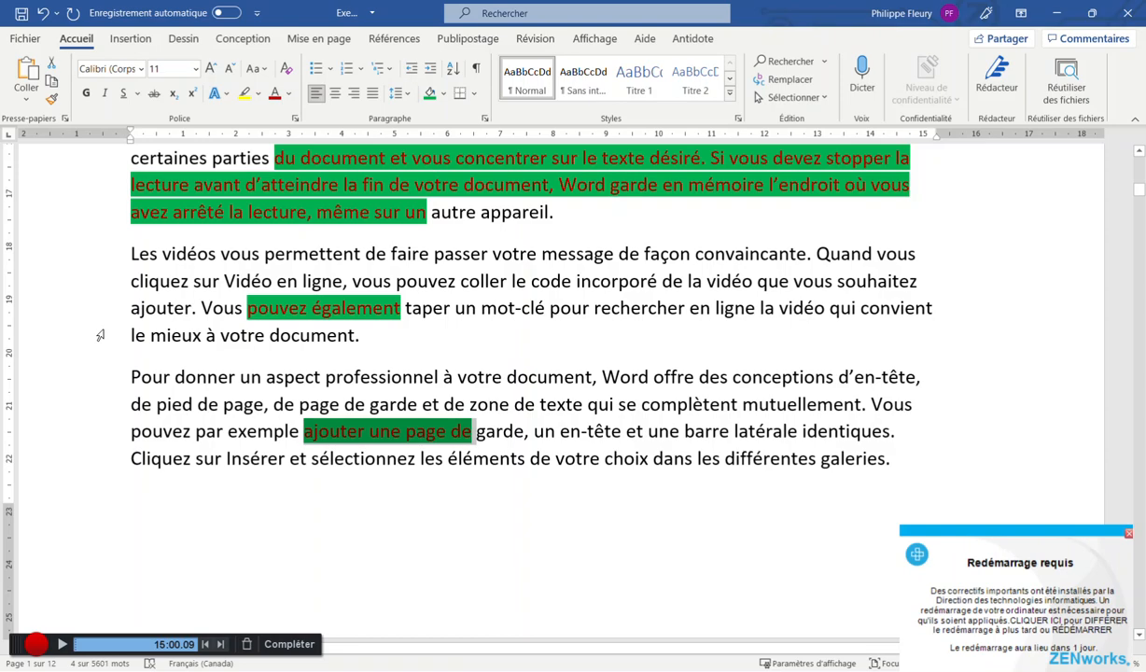
scroll(99, 335, up, 15)
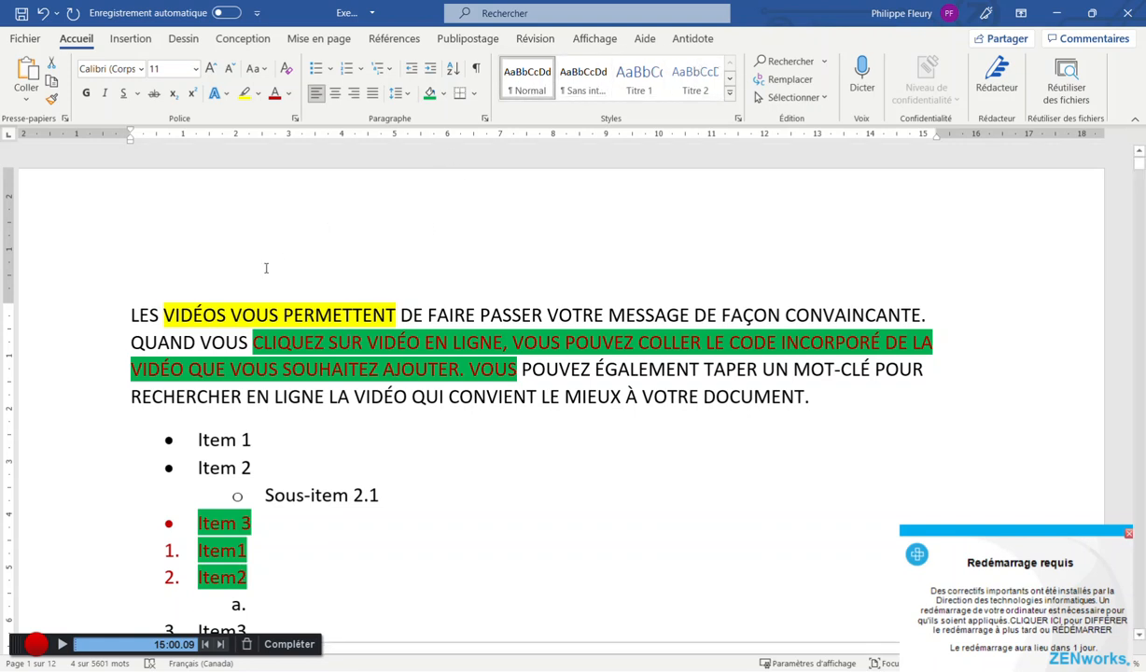
Delete all content and generate ten sample paragraphs with =rand(10)
click(127, 312)
key(ctrl+a)
key(Delete)
text(=rand(10))
key(Return)
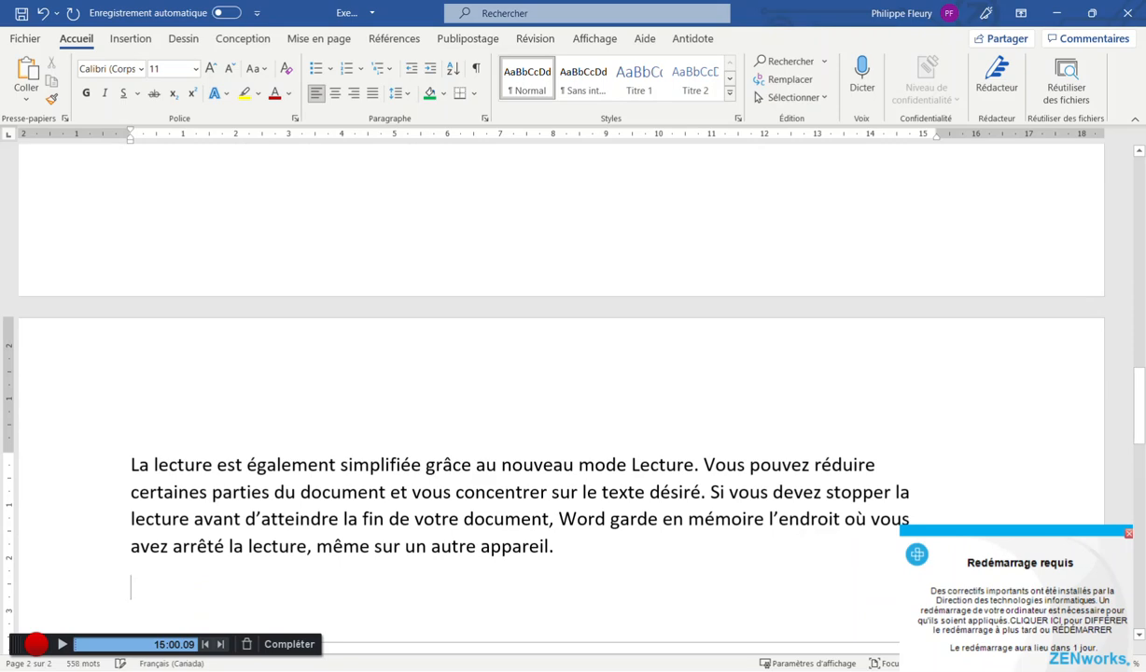
Add a new first line reading 'Titre du document' above the paragraphs
key(ctrl+Home)
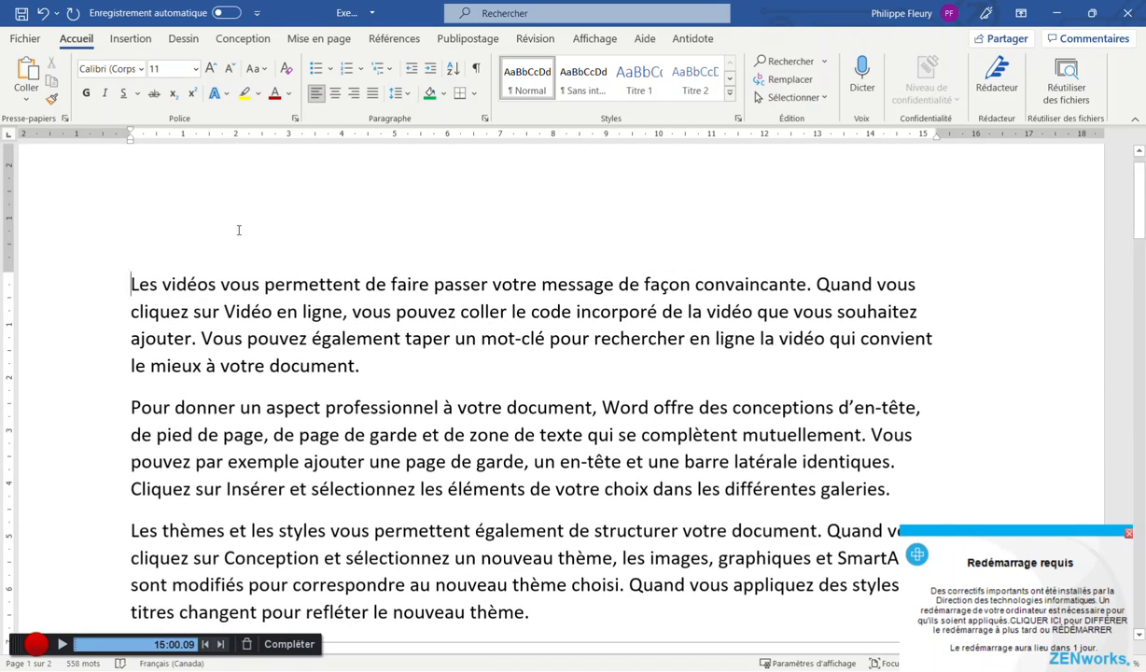
key(Return)
key(Up)
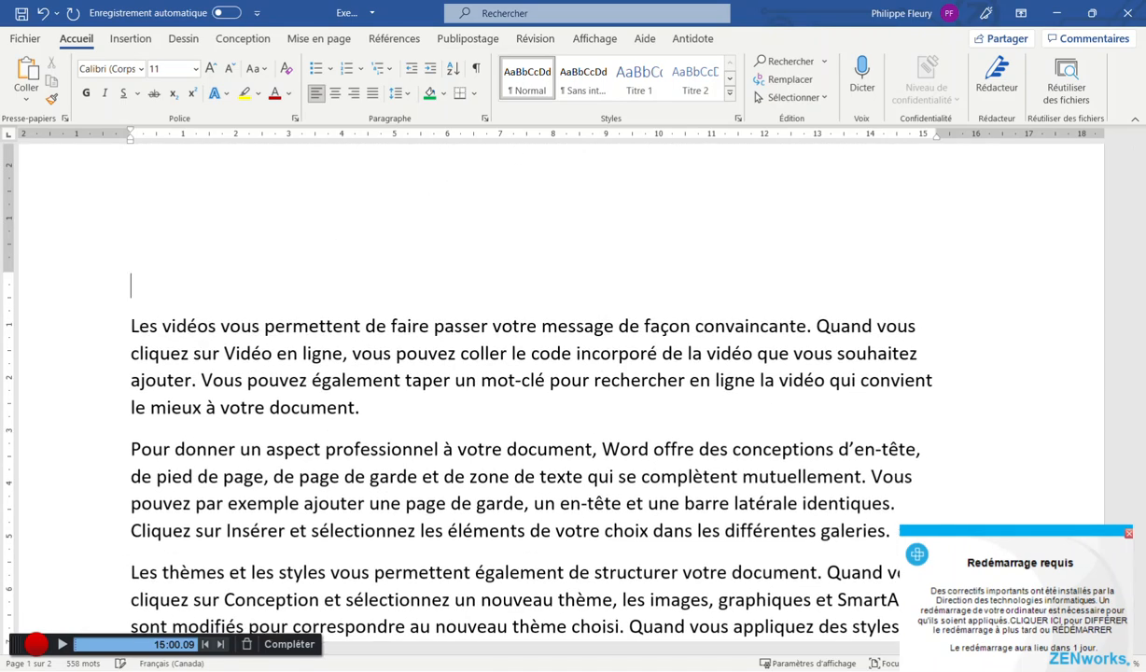
text(Titre du document)
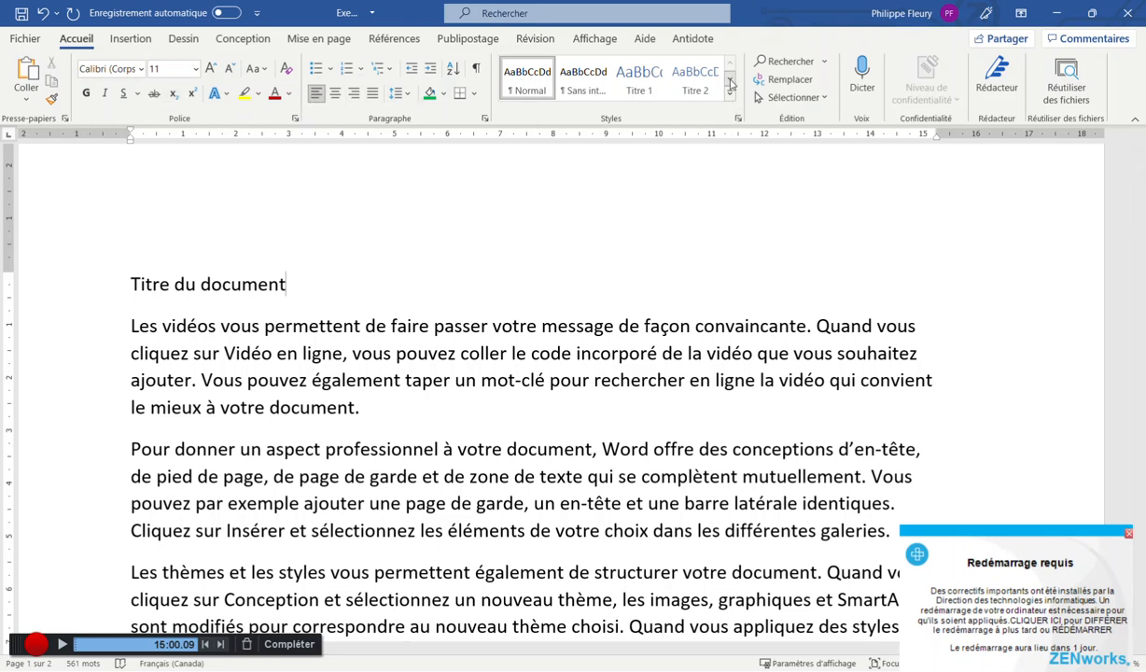
Style the first line as Titre and add a 'Titre premier niveau' line below it
click(730, 82)
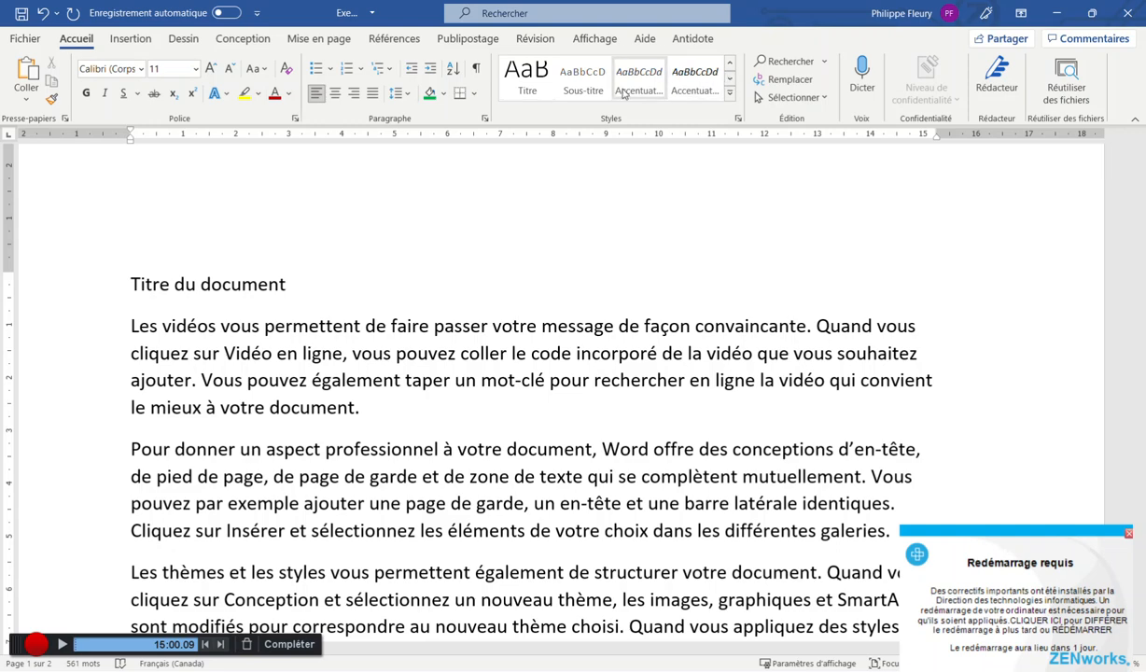
click(527, 79)
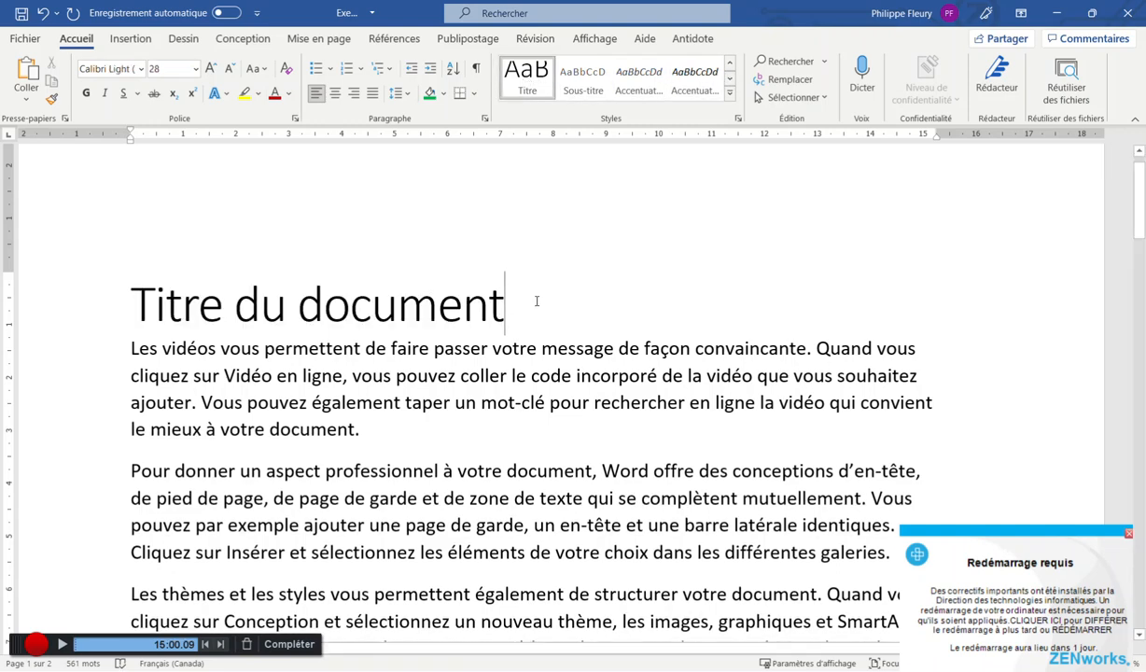
key(Return)
text(Tttre)
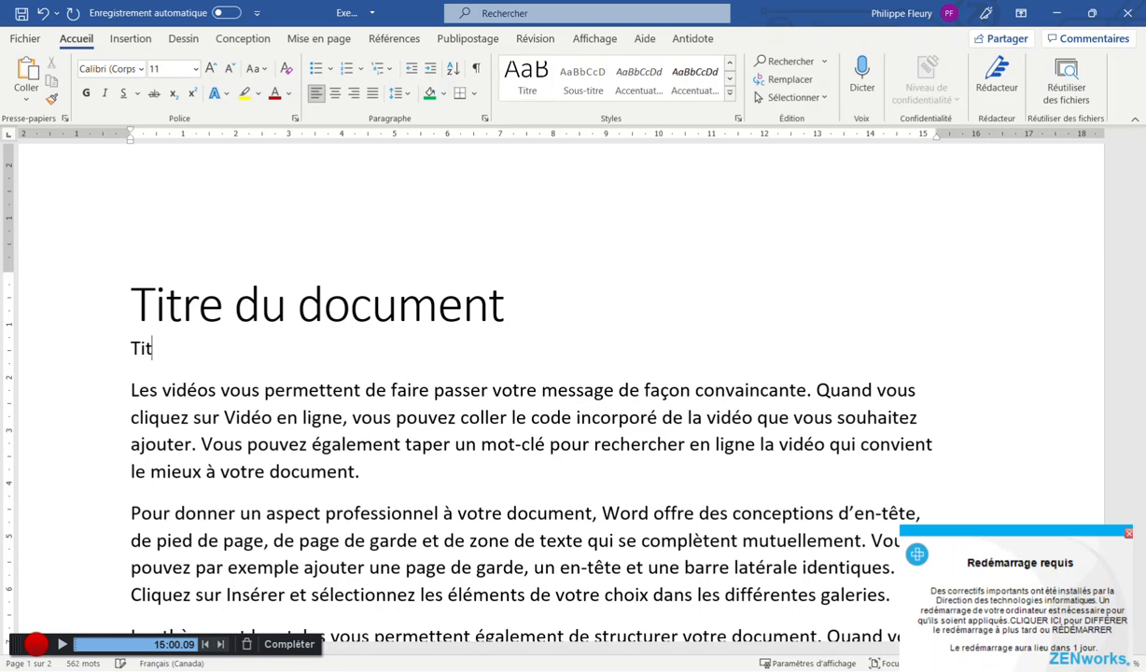
text( p)
key(BackSpace)
text(premier niveau)
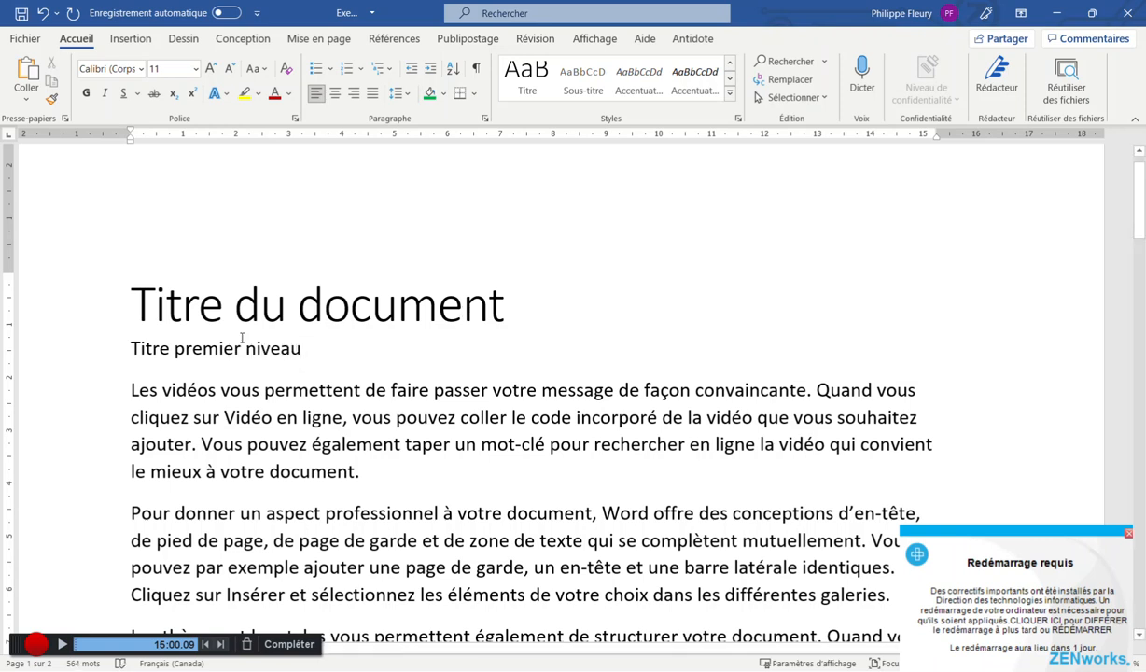
Apply the Titre 1 style to the Titre premier niveau line
drag(123, 297, 360, 332)
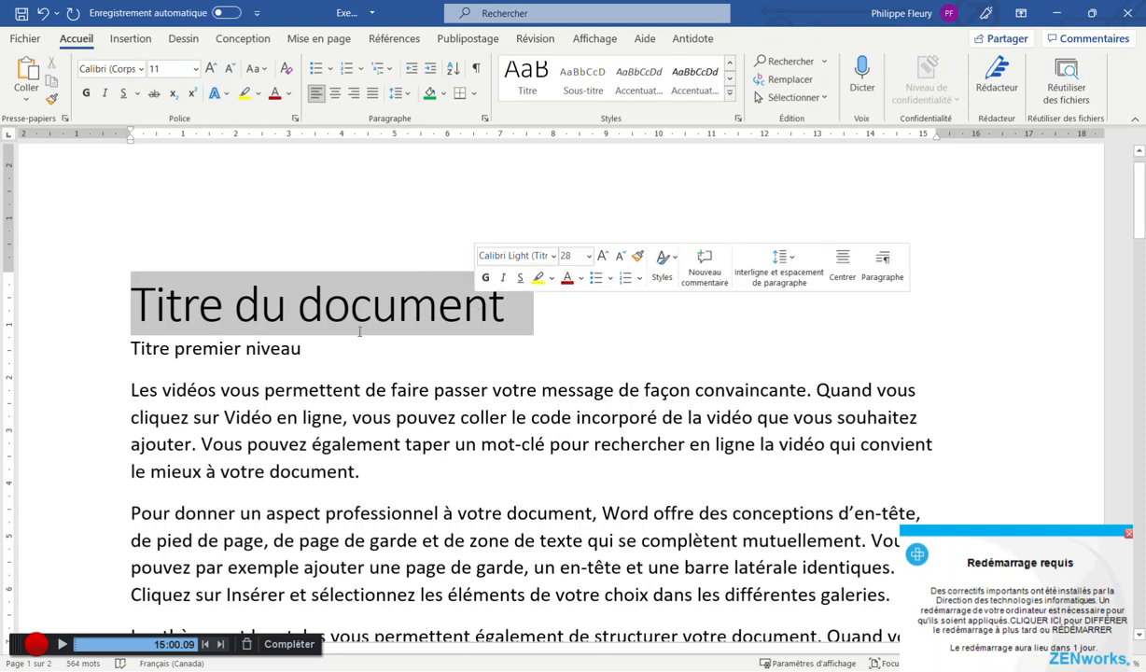
click(192, 348)
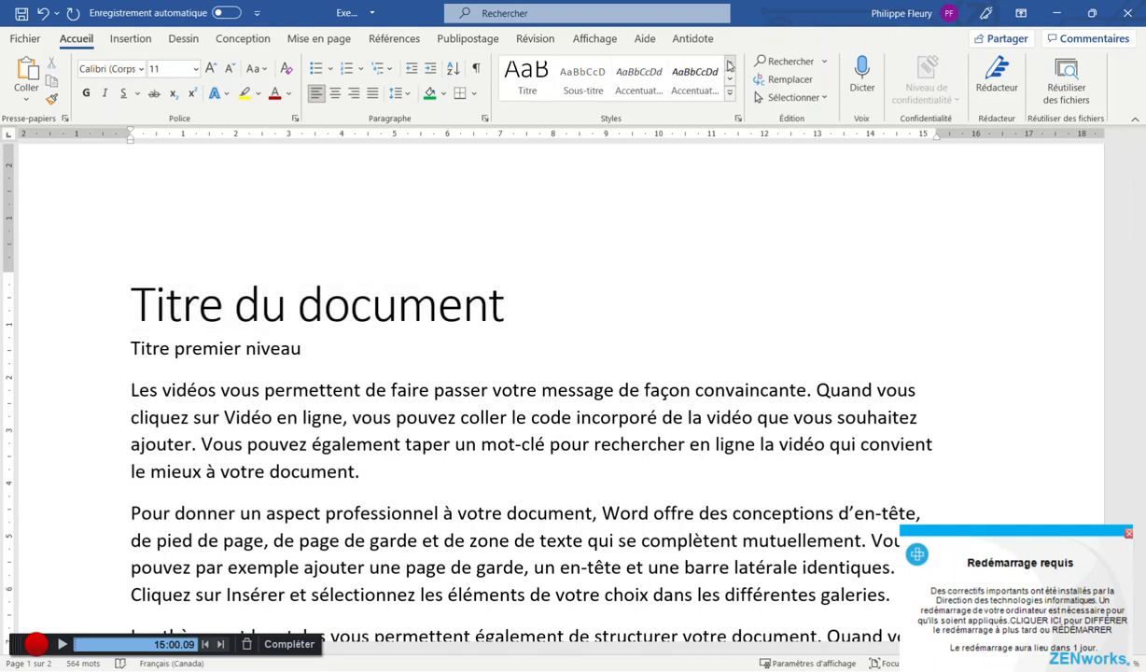
click(657, 73)
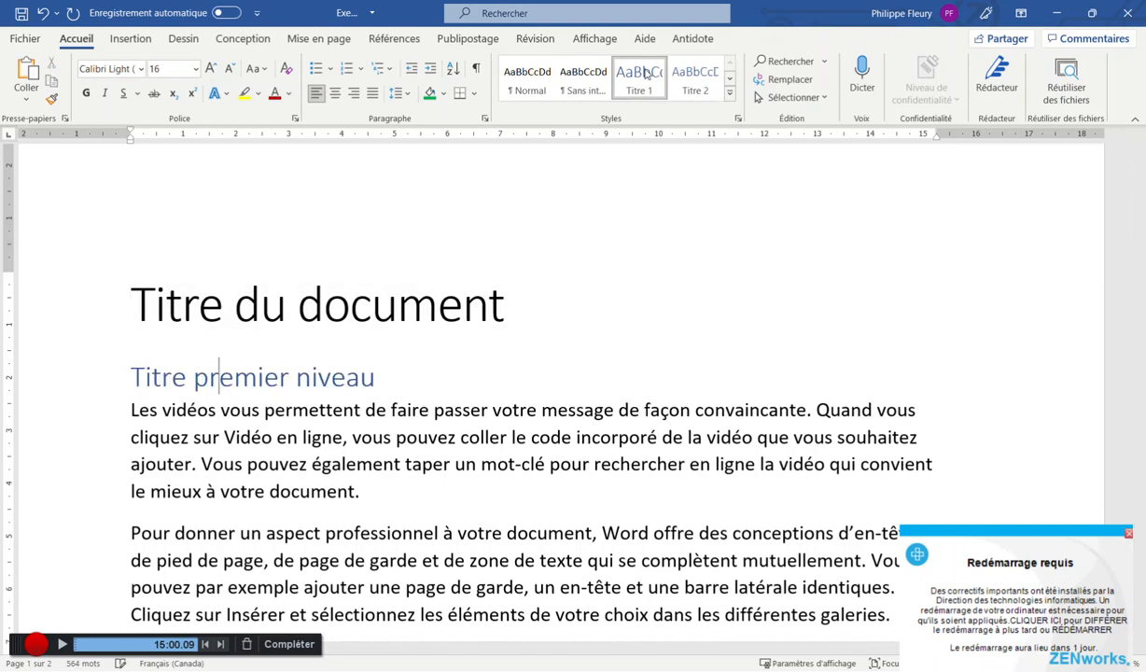
click(383, 378)
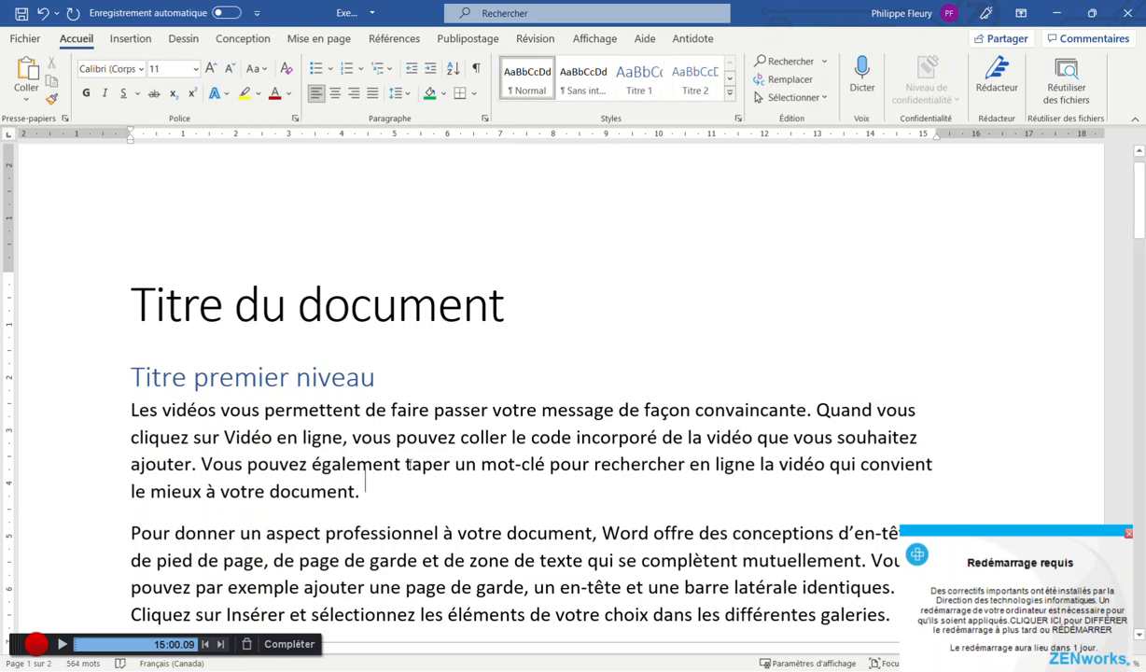
Add a '2e Titre premier niveau' line after the first body paragraph and make it Titre 1
click(360, 492)
key(Return)
text(Titr)
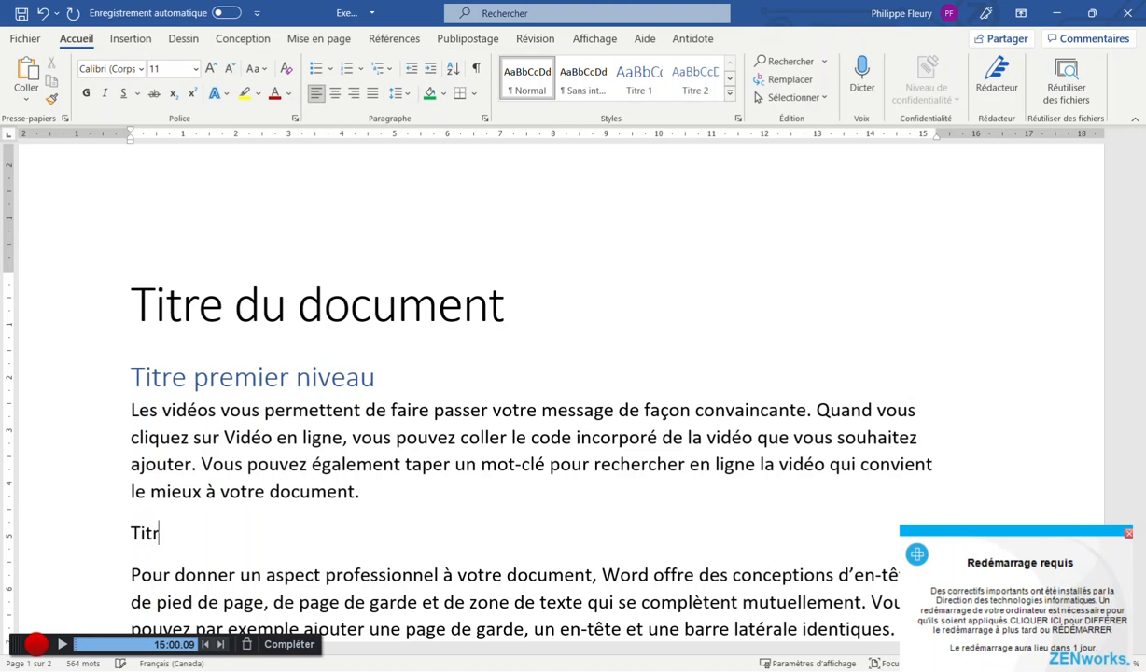
text(e premier )
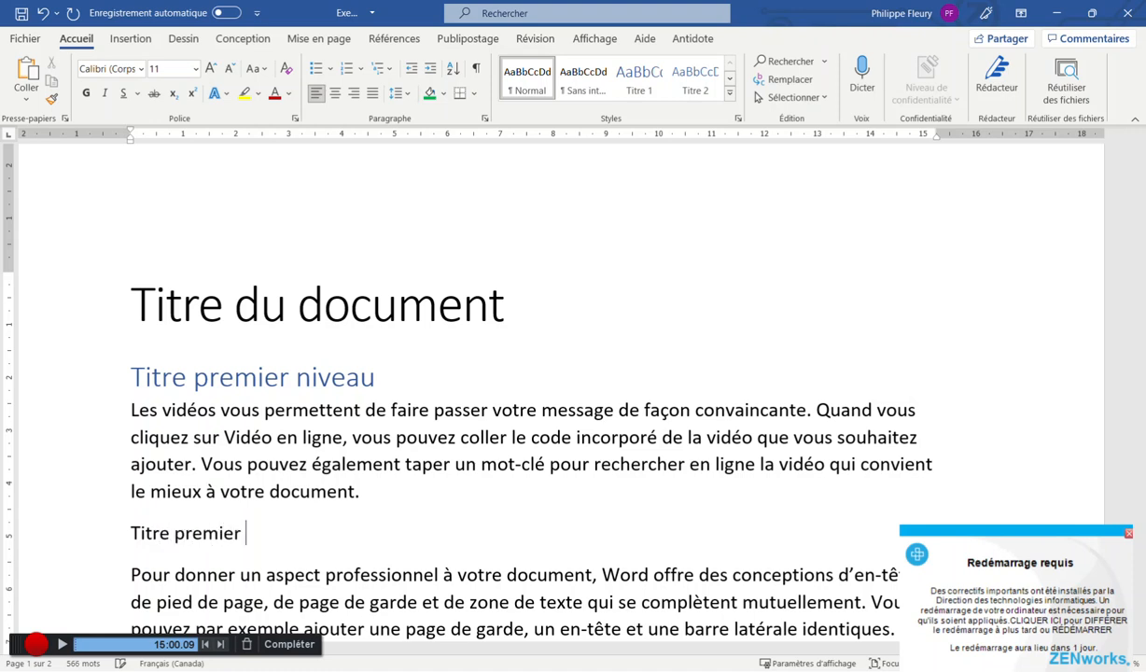
text(niveau 2)
key(BackSpace)
key(Home)
text(2e)
triple_click(315, 530)
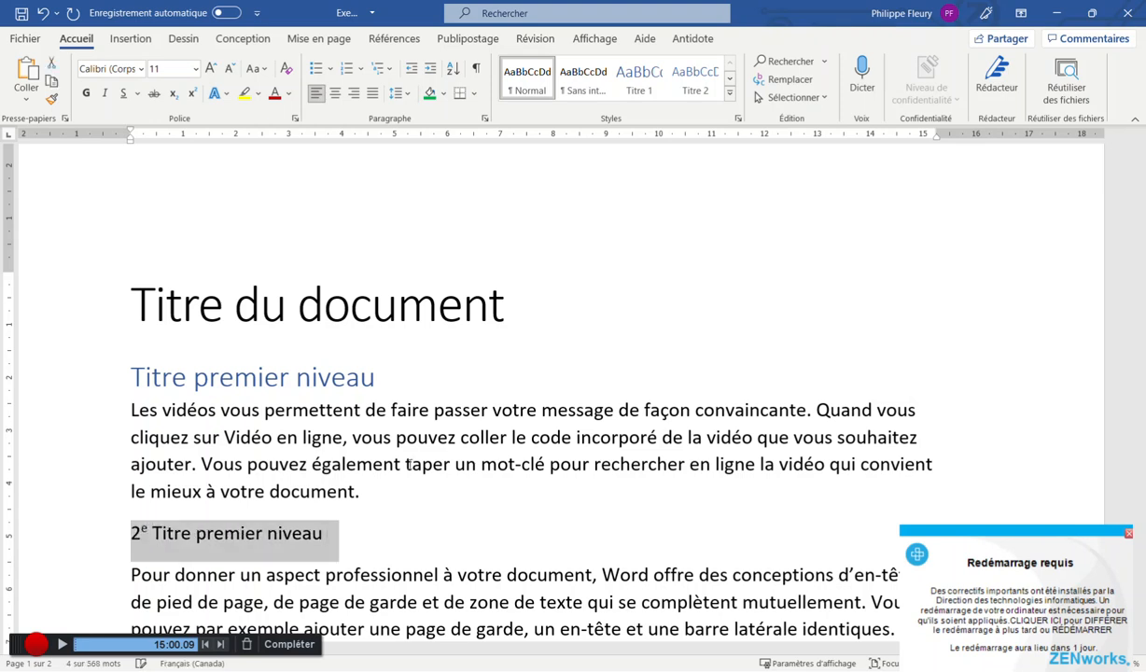
click(639, 79)
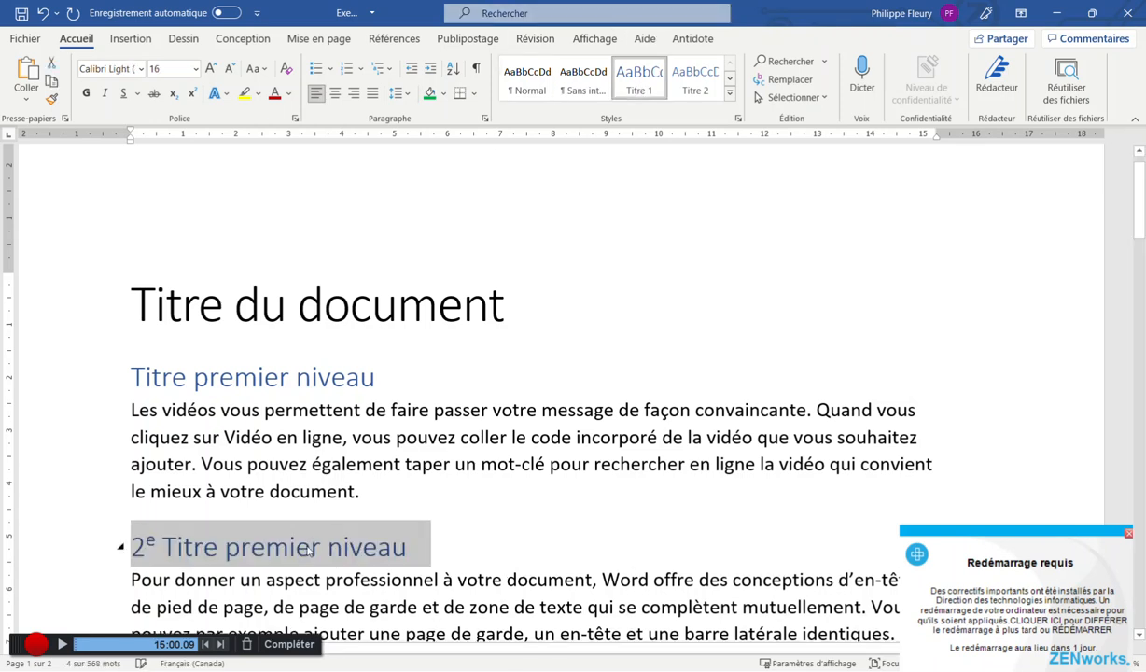
click(352, 468)
scroll(353, 470, down, 1)
click(396, 419)
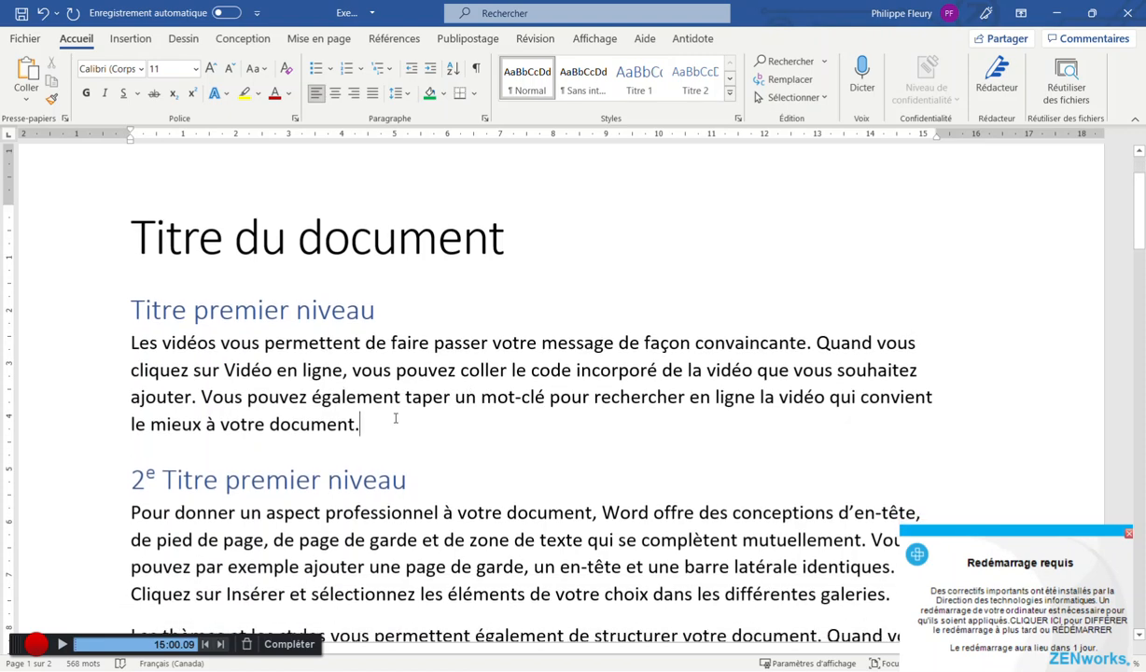
Insert ten sample paragraphs after the first paragraph using =rand(10)
key(Return)
text(=rand( 1)
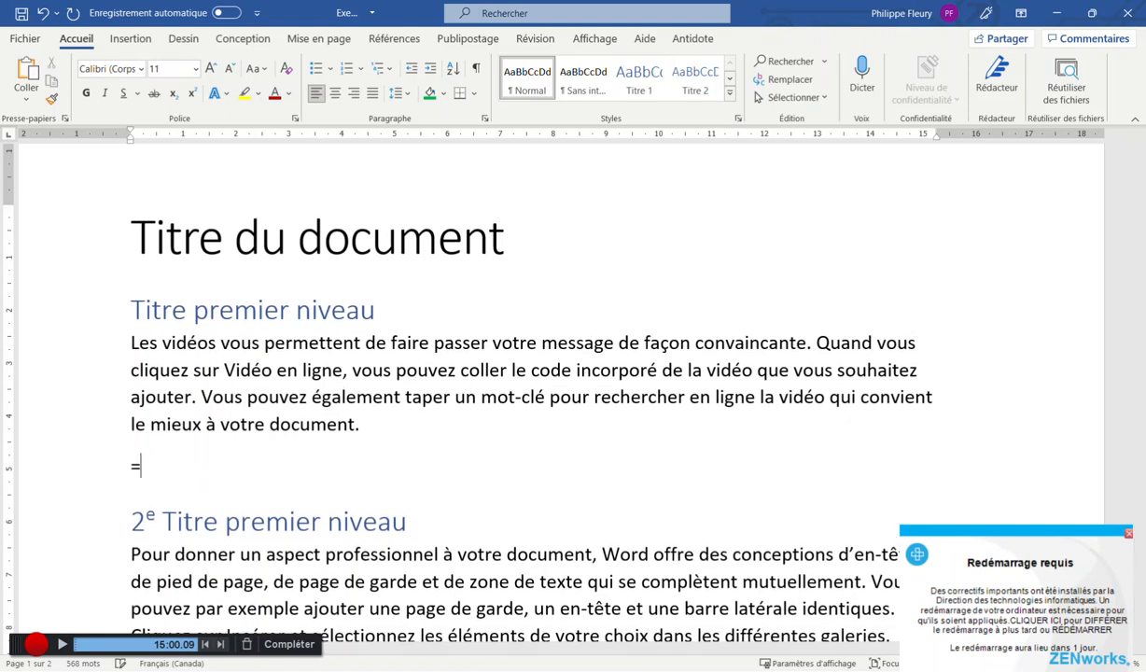
key(BackSpace)
key(BackSpace)
text(10))
key(Return)
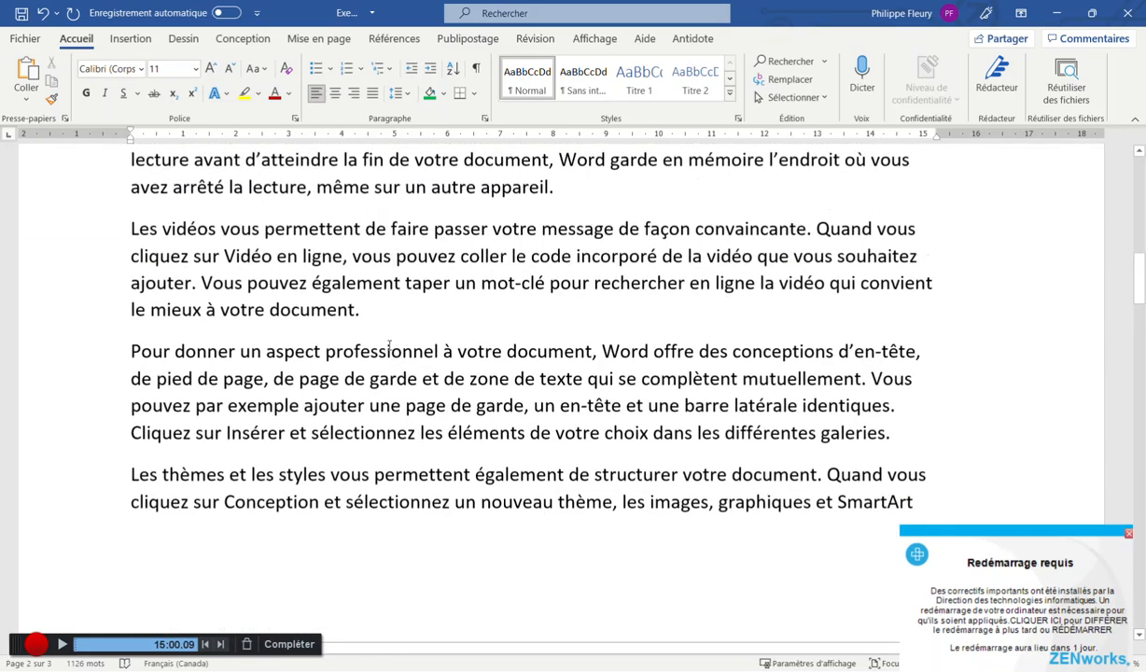
Rename the first heading to Introduction
scroll(328, 362, up, 4)
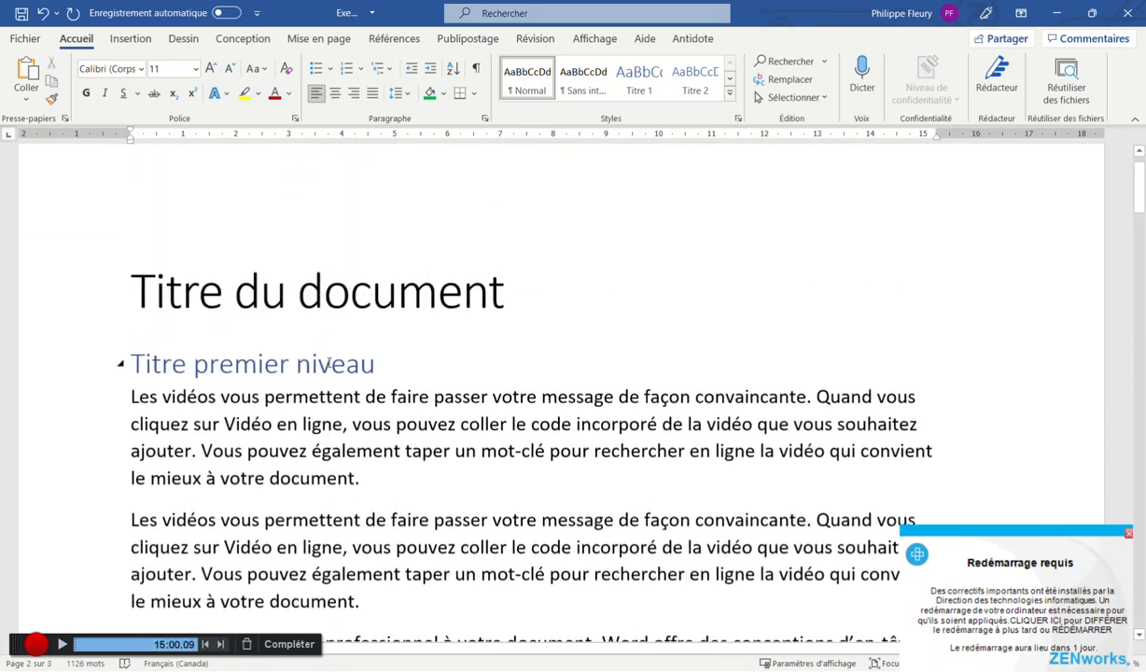
drag(135, 387, 376, 386)
click(376, 392)
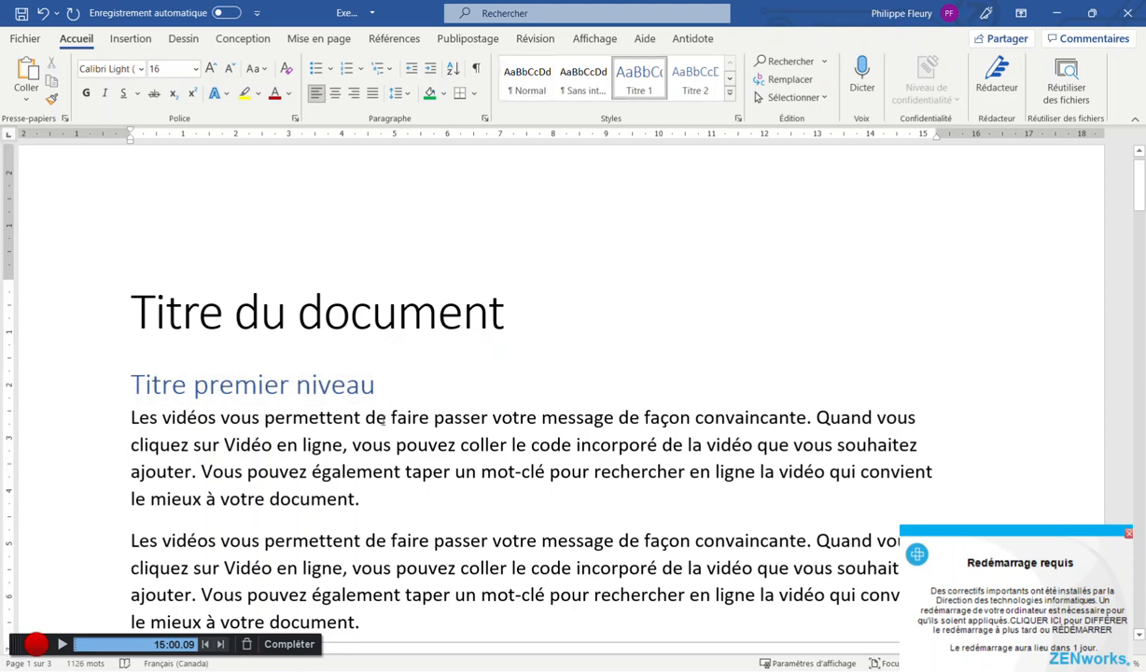
key(ctrl+shift+Left)
key(ctrl+shift+Left)
key(ctrl+shift+Left)
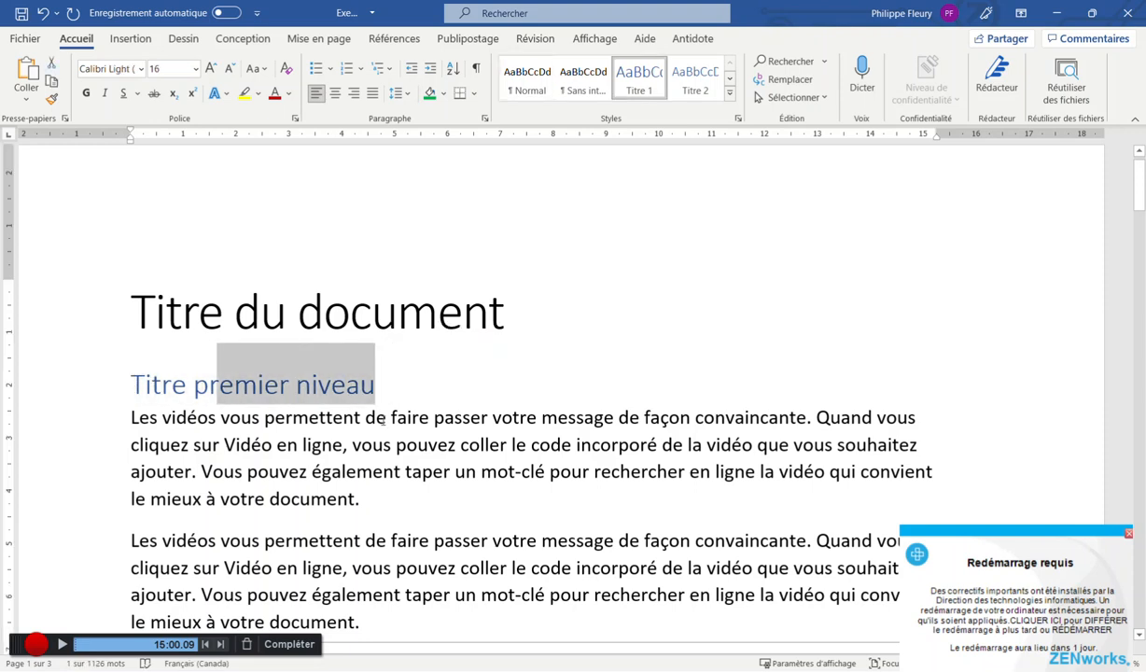
key(BackSpace)
text(Introduction)
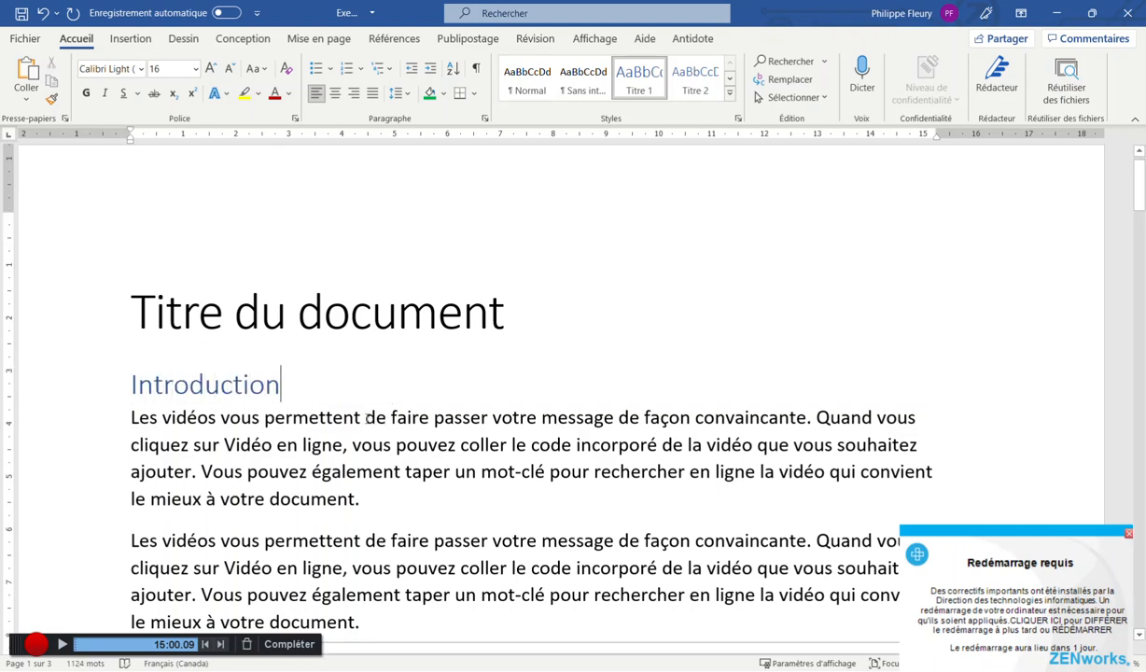
scroll(367, 417, down, 3)
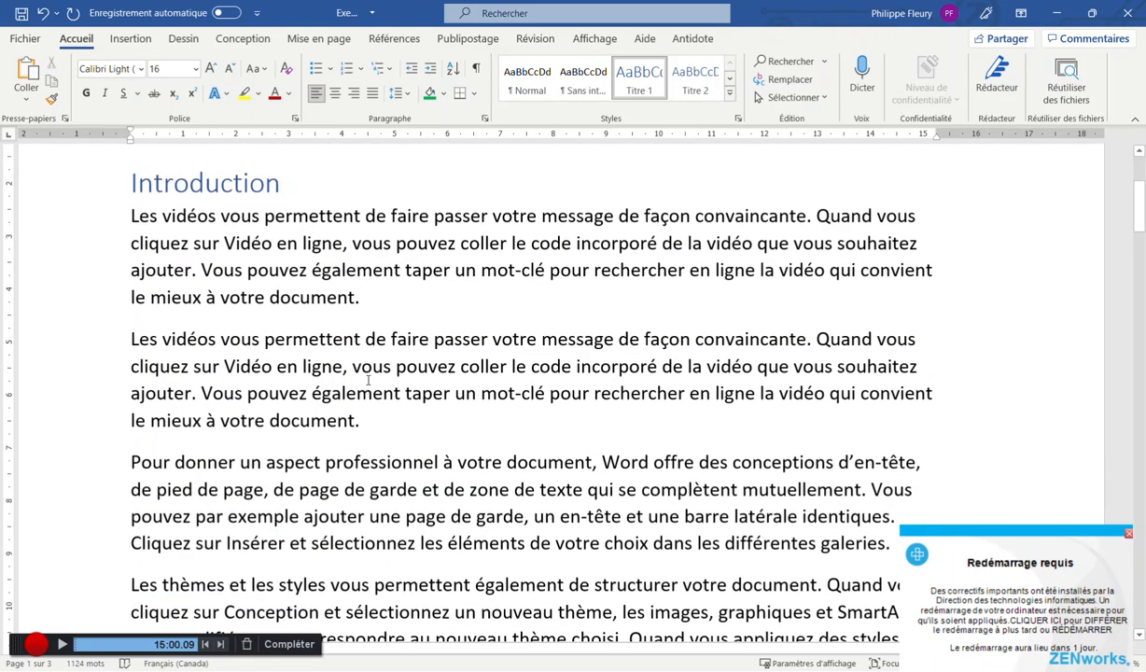
click(397, 295)
key(Return)
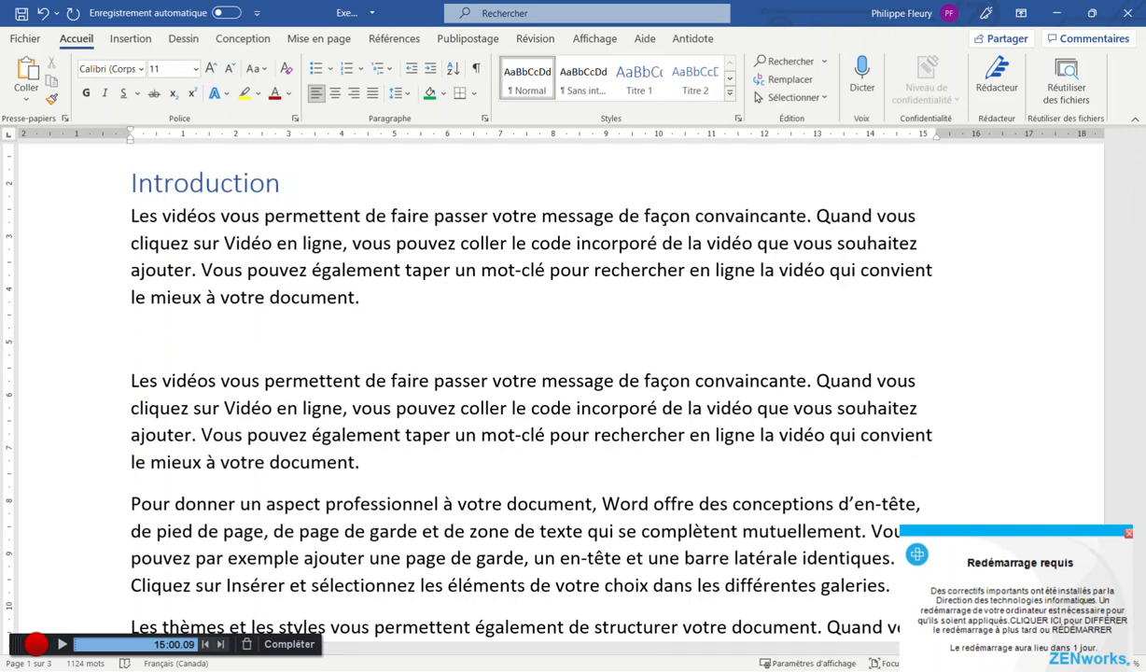
key(BackSpace)
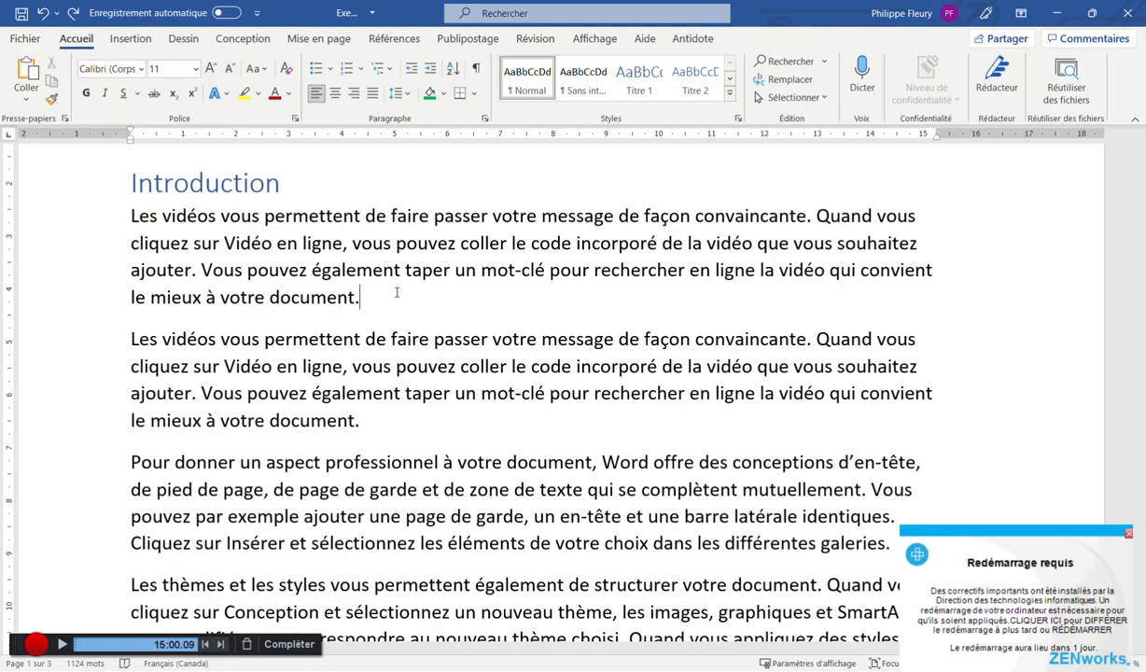
Select the 2e Titre premier niveau heading and begin retyping it as Conclusion
scroll(397, 293, down, 18)
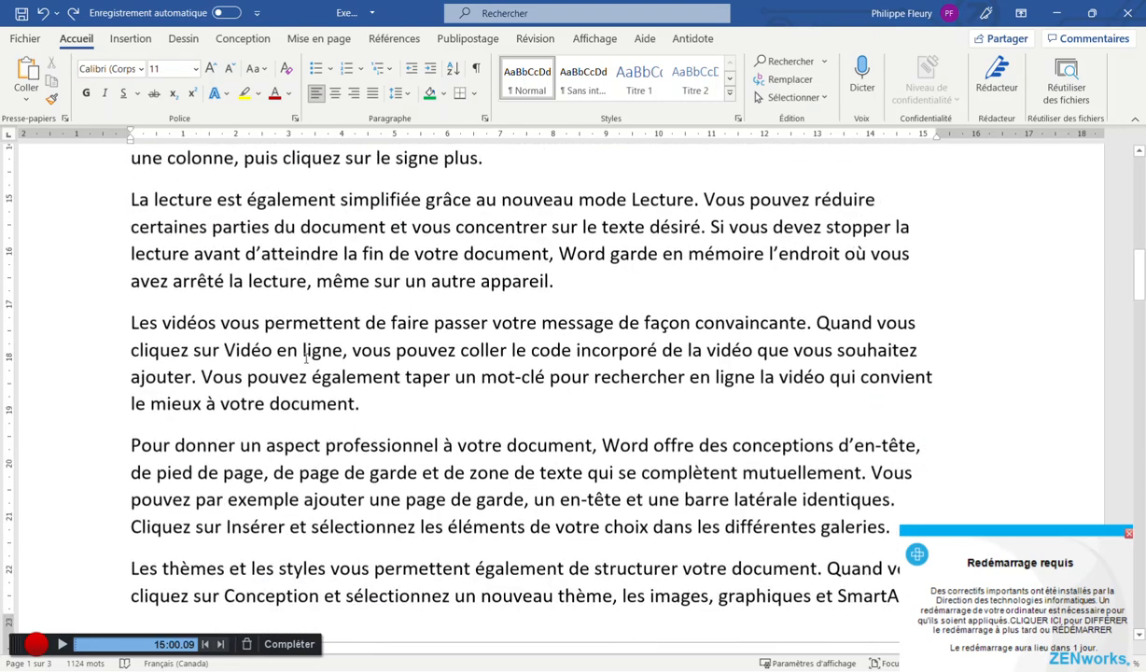
scroll(287, 352, down, 4)
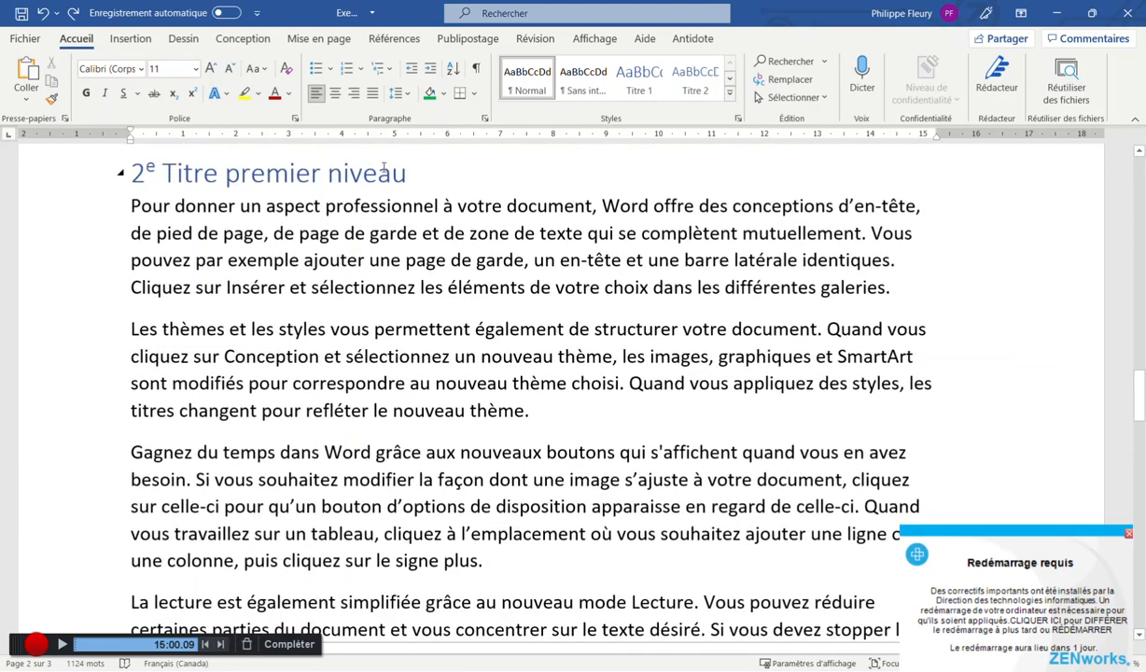
triple_click(407, 174)
text(Cons )
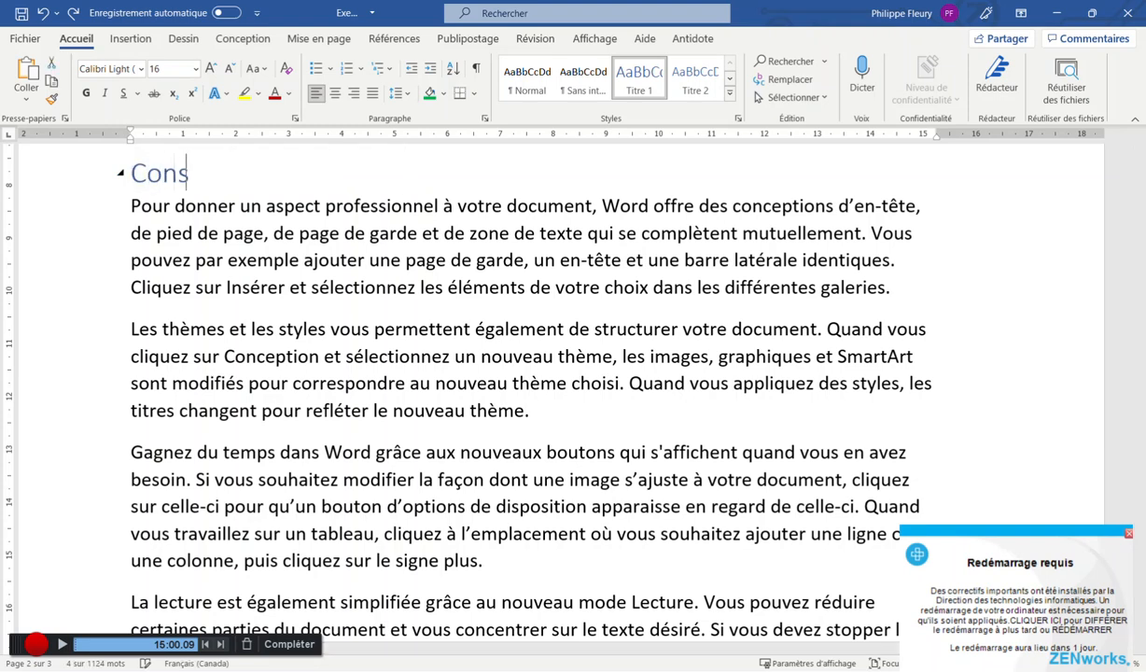
text(u)
key(BackSpace)
key(BackSpace)
Finish correcting the second heading so it reads Conclusion
text(lu)
key(BackSpace)
key(BackSpace)
text(clusion)
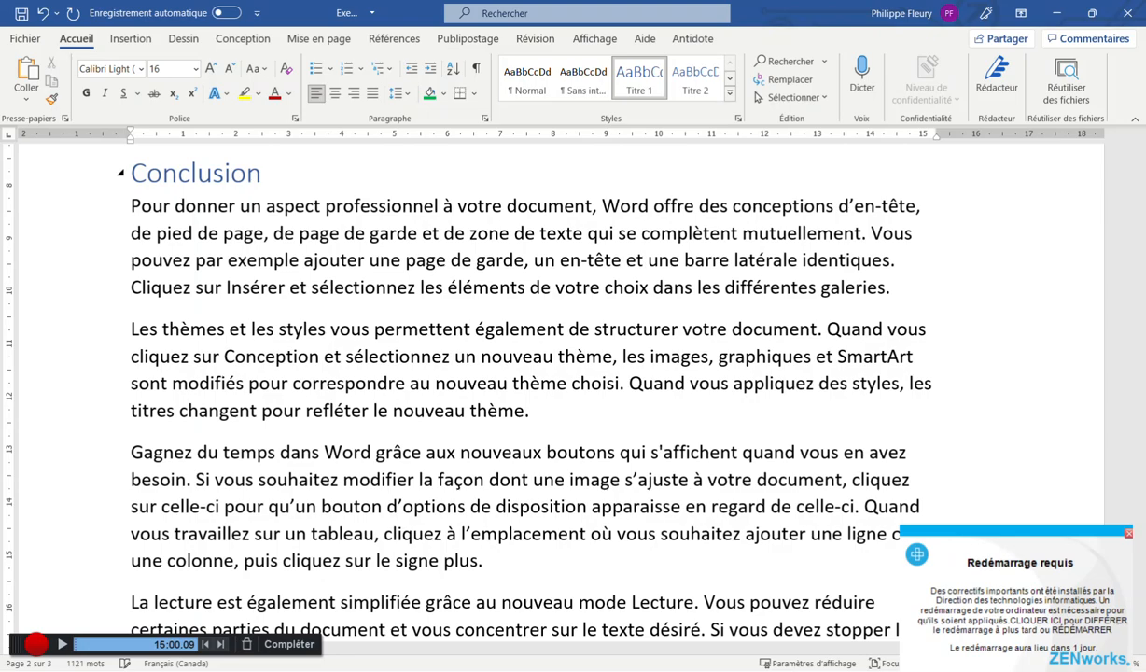
Add an Analyse heading in Titre 1 after the introduction paragraph
scroll(244, 245, up, 15)
scroll(244, 245, up, 15)
click(366, 357)
key(Return)
text(Analyse)
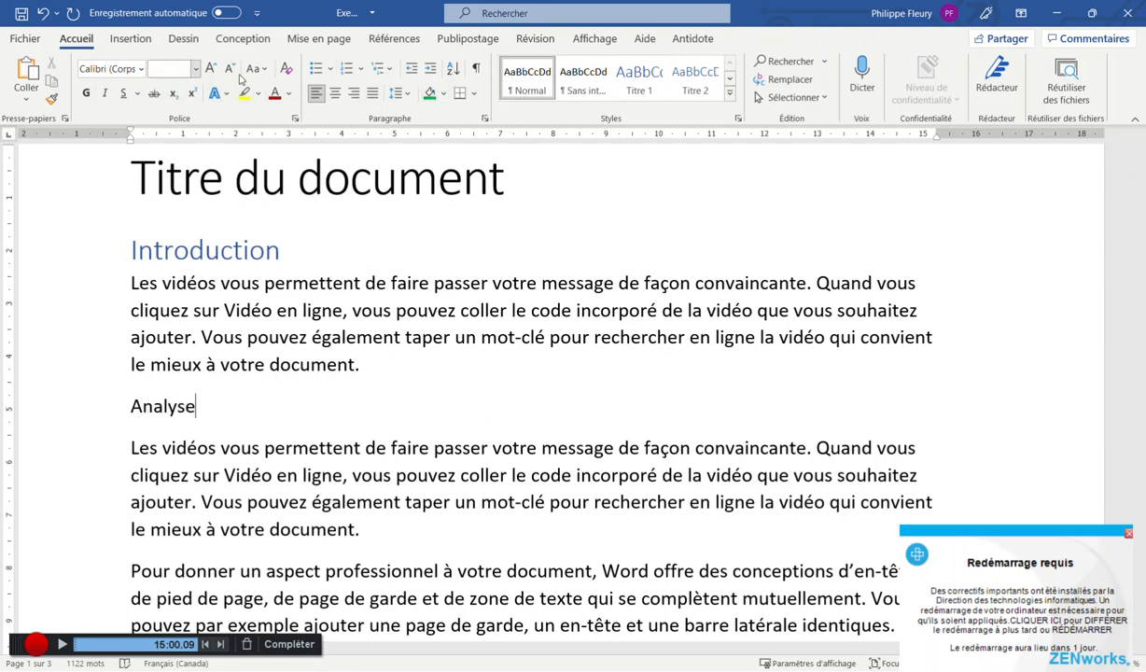
click(639, 79)
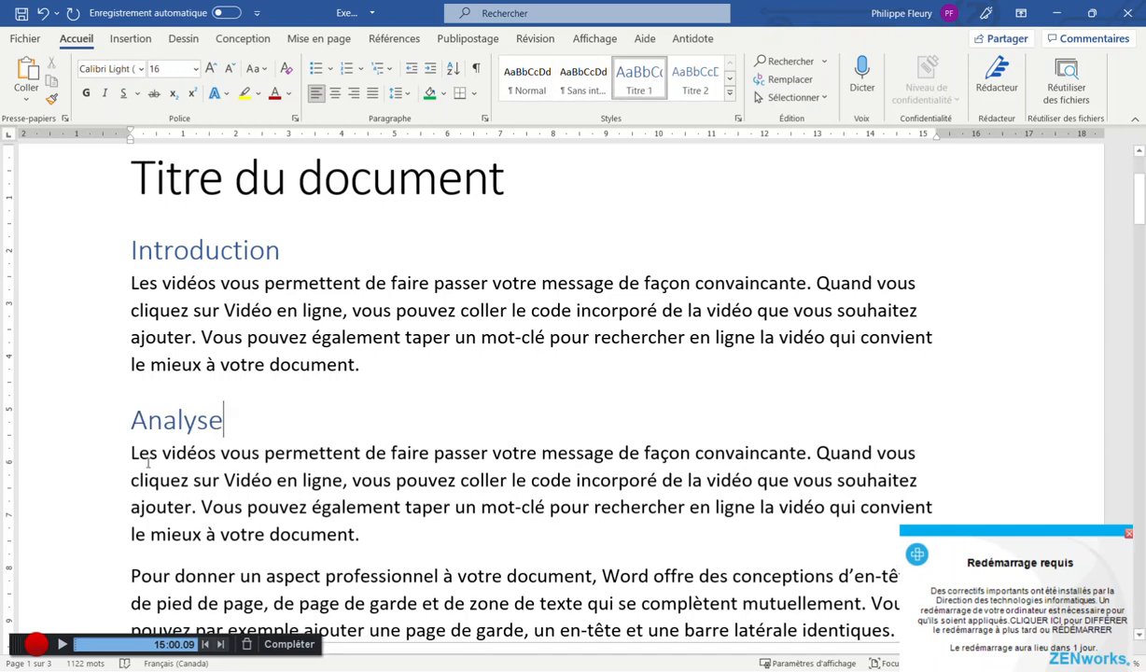
Add a line 'Analyse des ressources humaines' below the paragraph under Analyse
click(361, 535)
key(Return)
text(Analyse des ressources humaines)
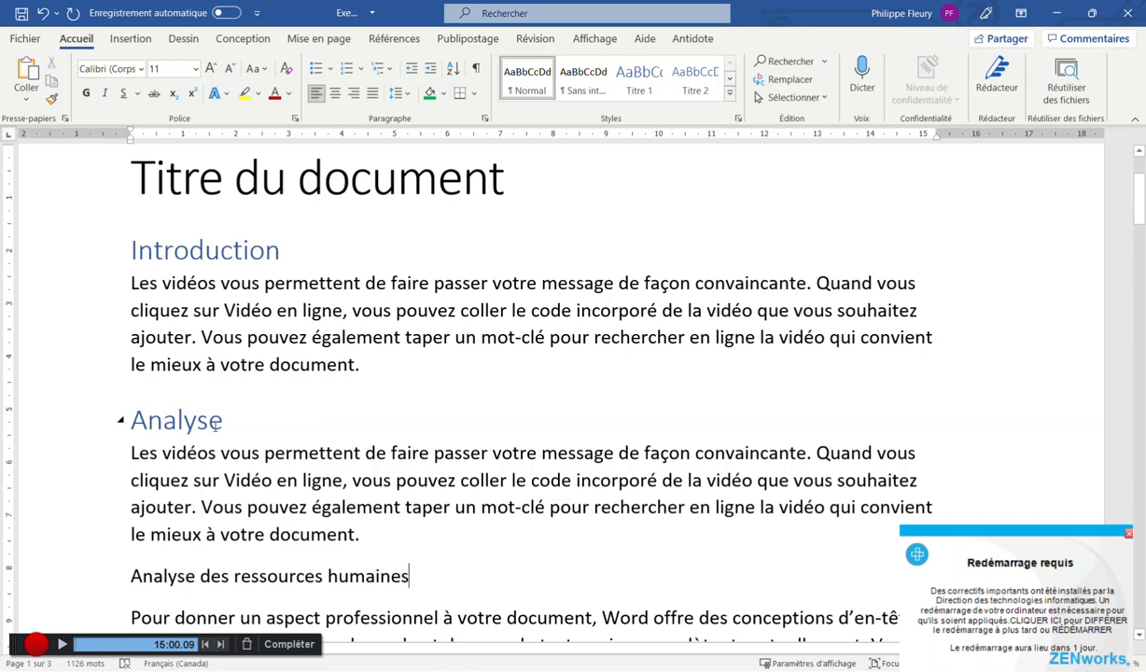
Apply Titre 2 to the Analyse des ressources humaines line
drag(224, 424, 127, 424)
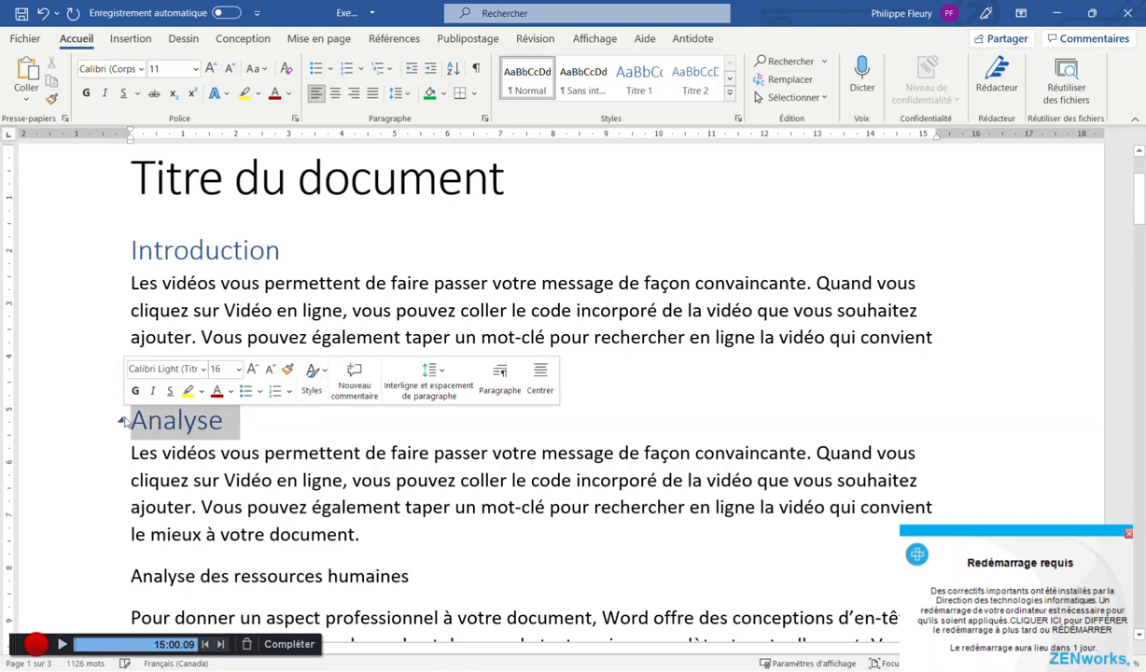
drag(410, 576, 119, 569)
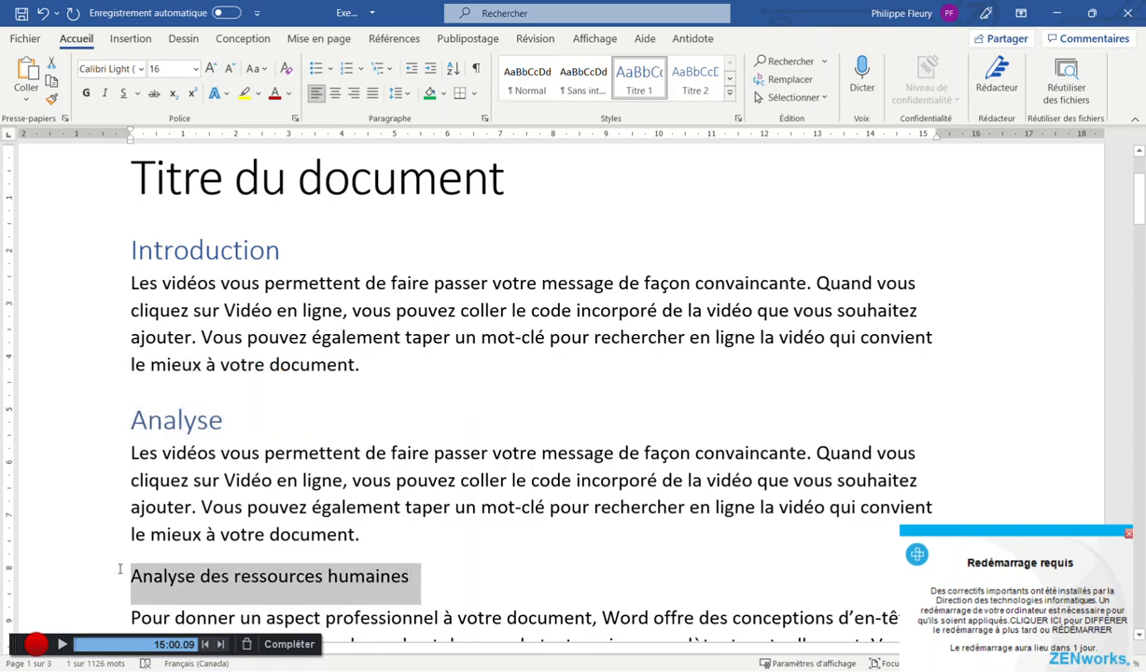
click(693, 85)
click(422, 511)
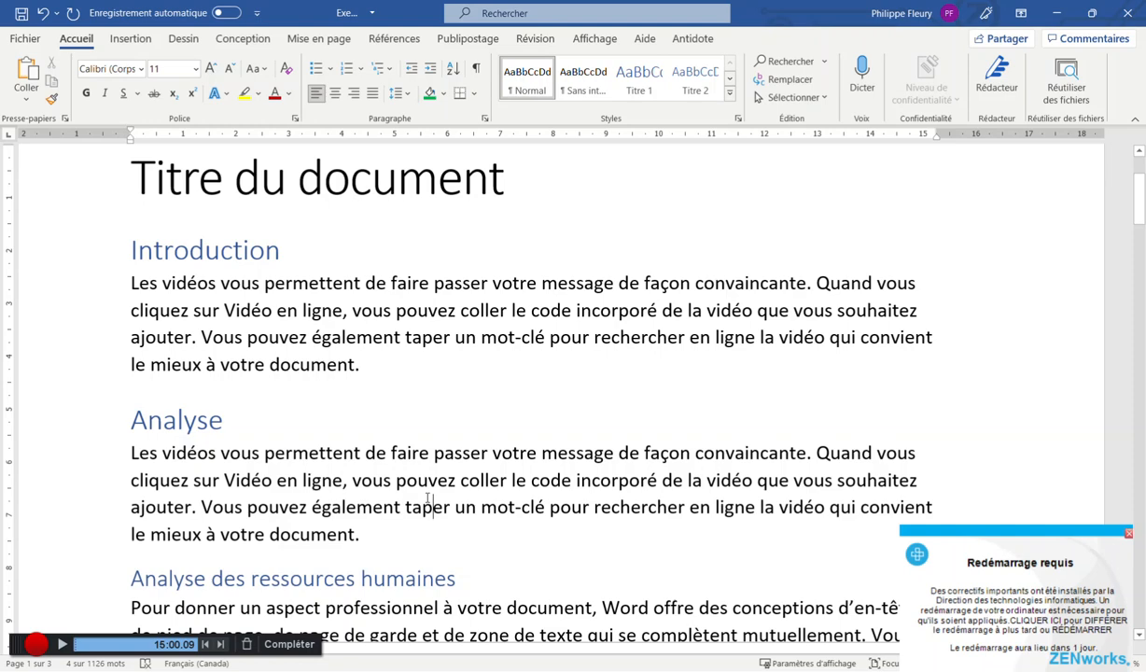
Add an 'Analyse des coûts' line after the paragraph ending thème. and make it Titre 2
scroll(406, 451, down, 3)
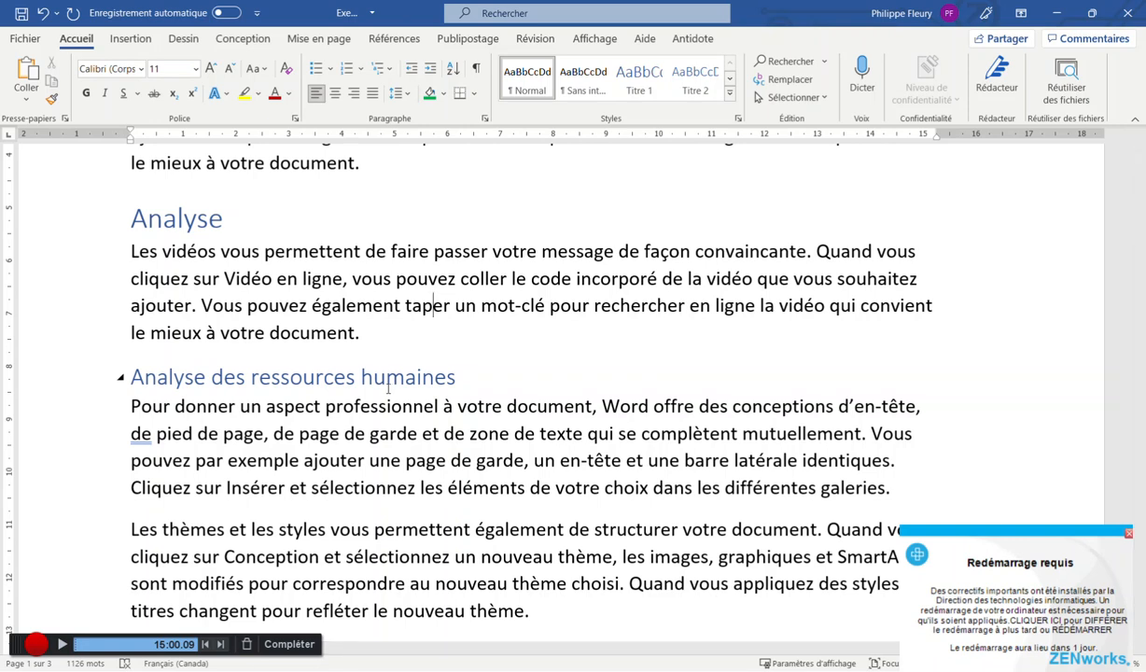
scroll(388, 387, down, 1)
click(540, 554)
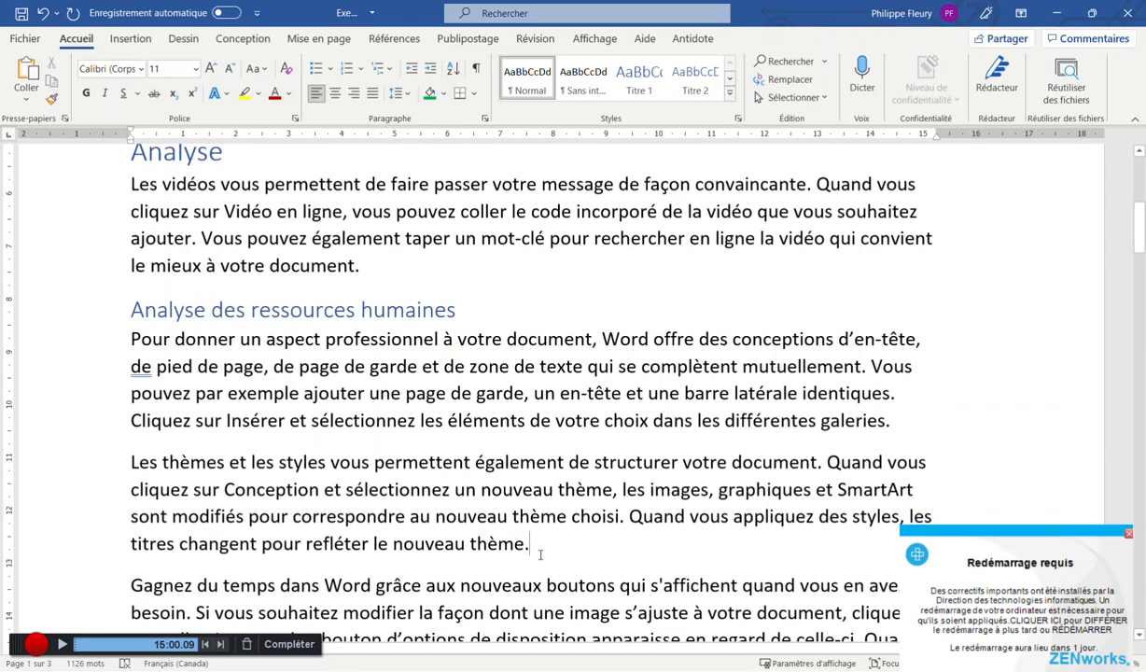
key(Return)
text(Any)
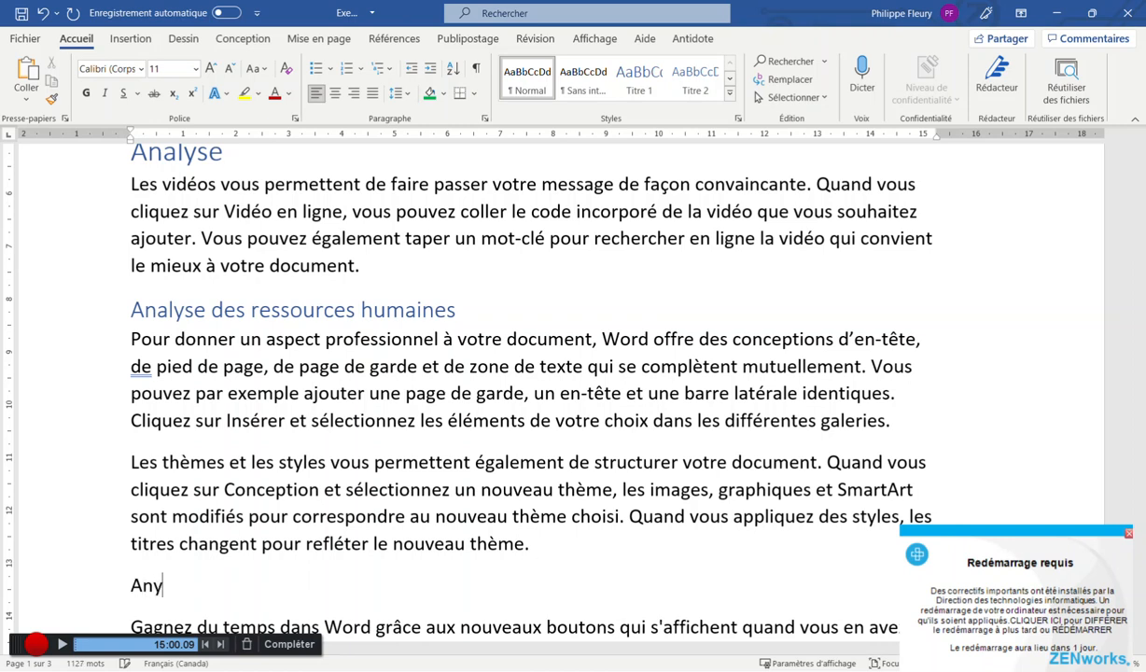
key(BackSpace)
text(alyse des coûts)
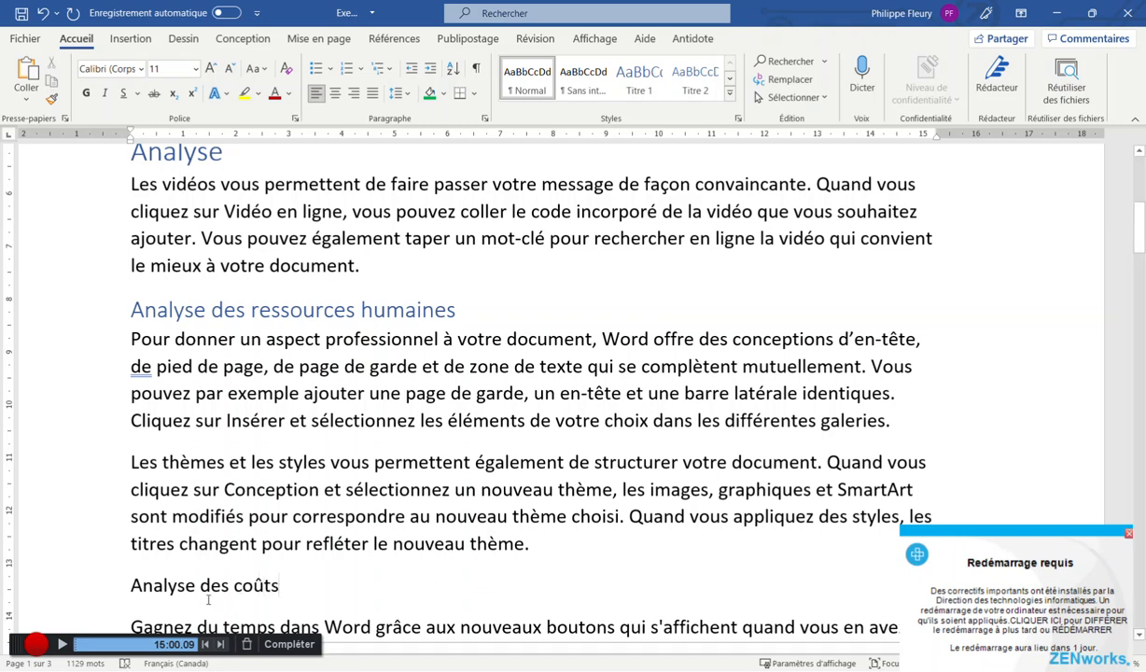
click(121, 571)
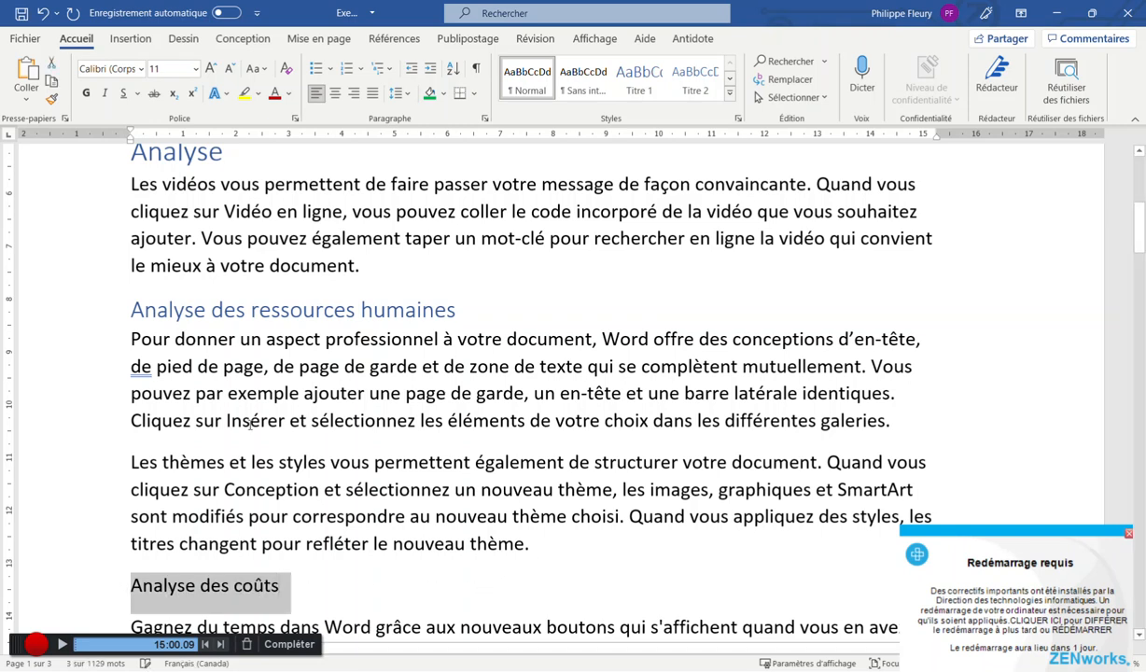
click(694, 79)
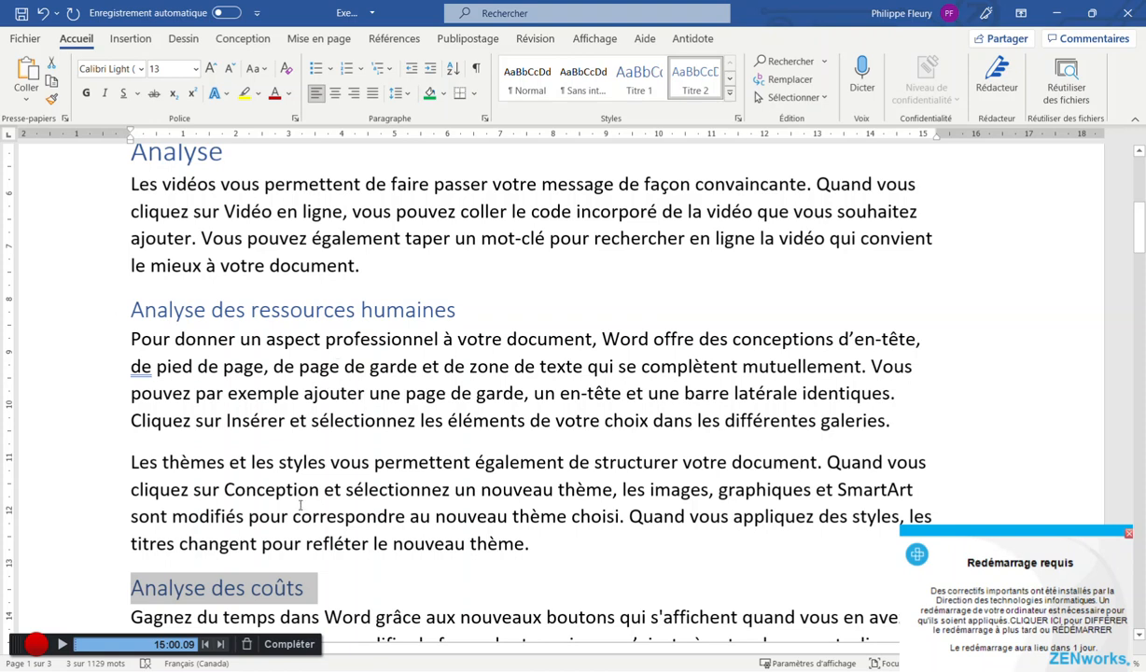
click(314, 586)
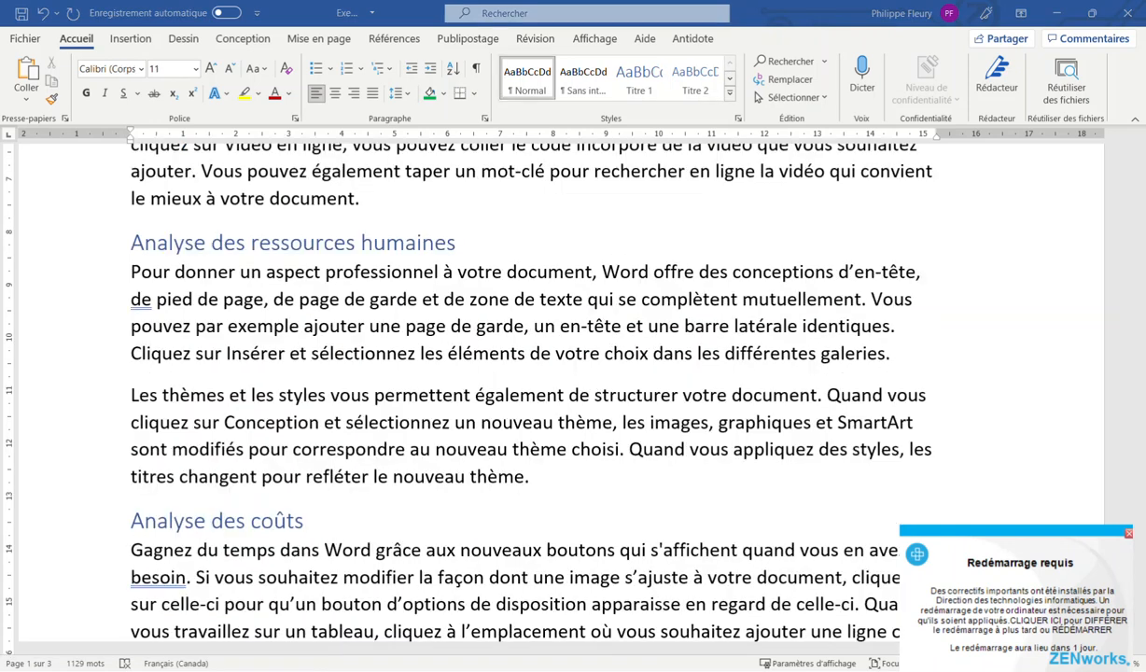
scroll(319, 521, down, 2)
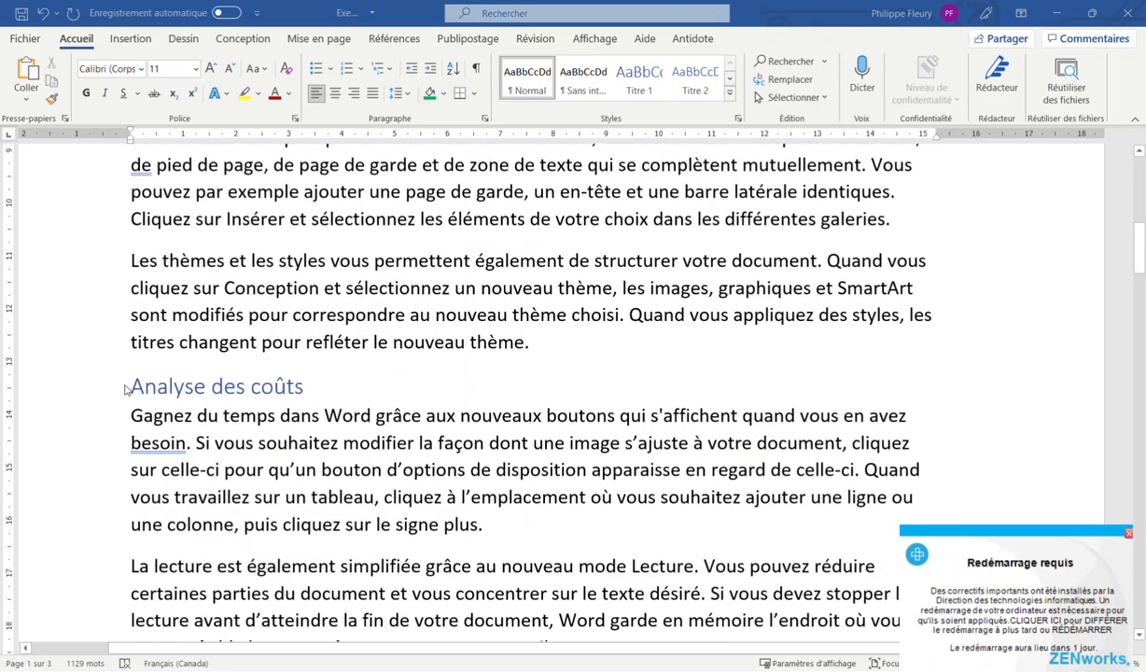
Apply Titre 2 to the Analyse des ressources humaines heading
click(123, 385)
scroll(257, 320, up, 4)
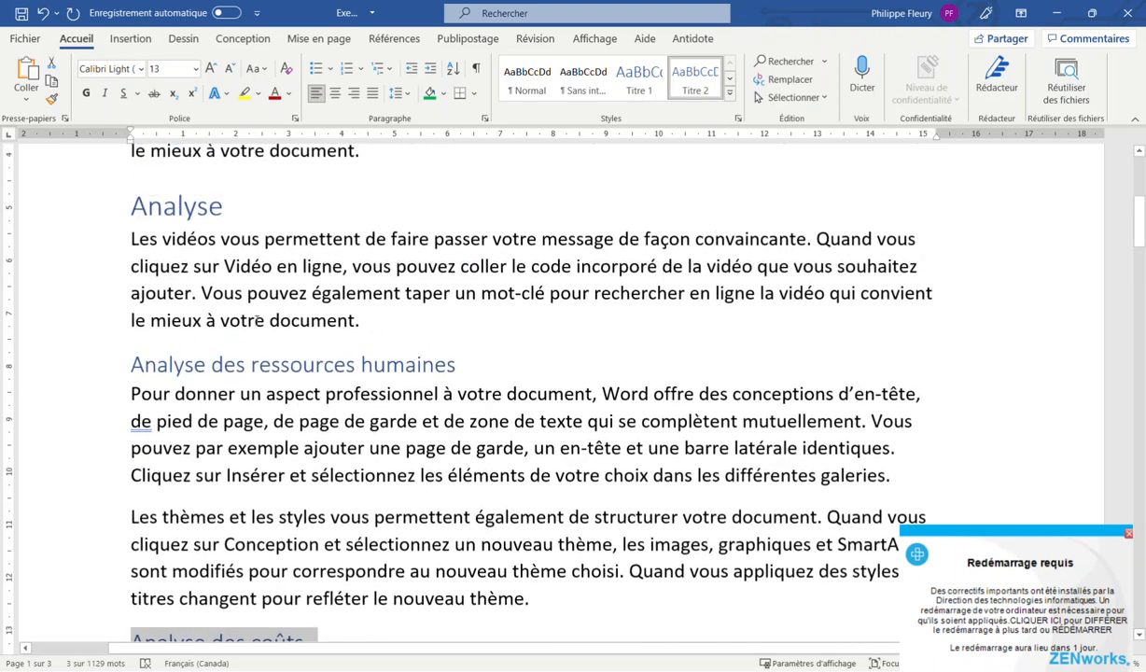
triple_click(172, 220)
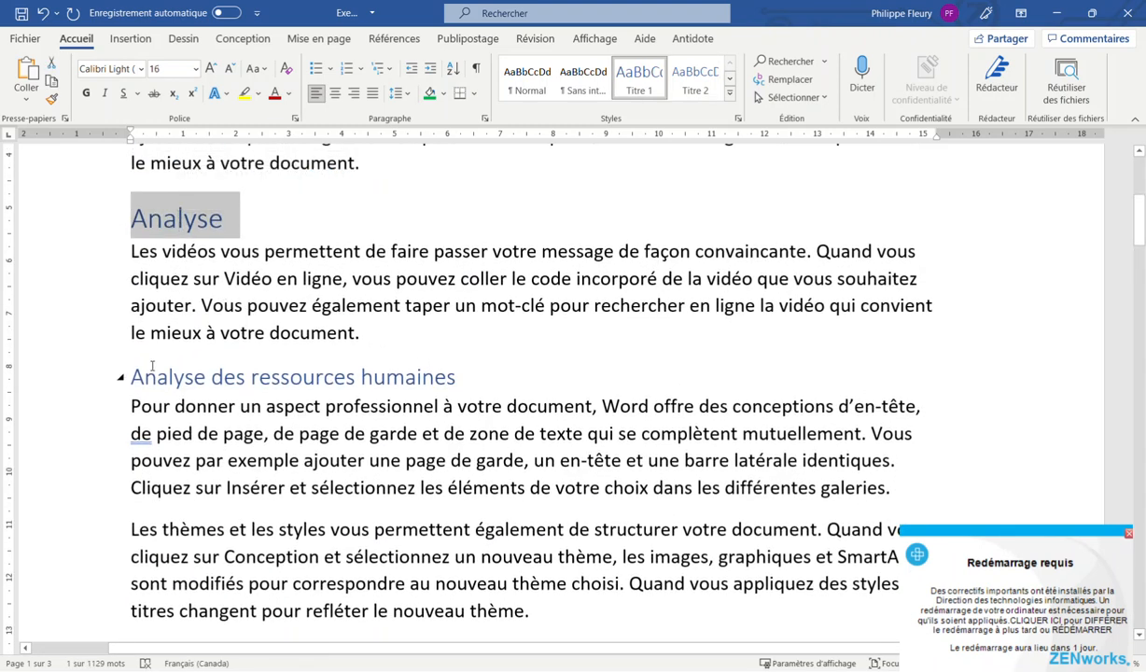
drag(128, 377, 481, 385)
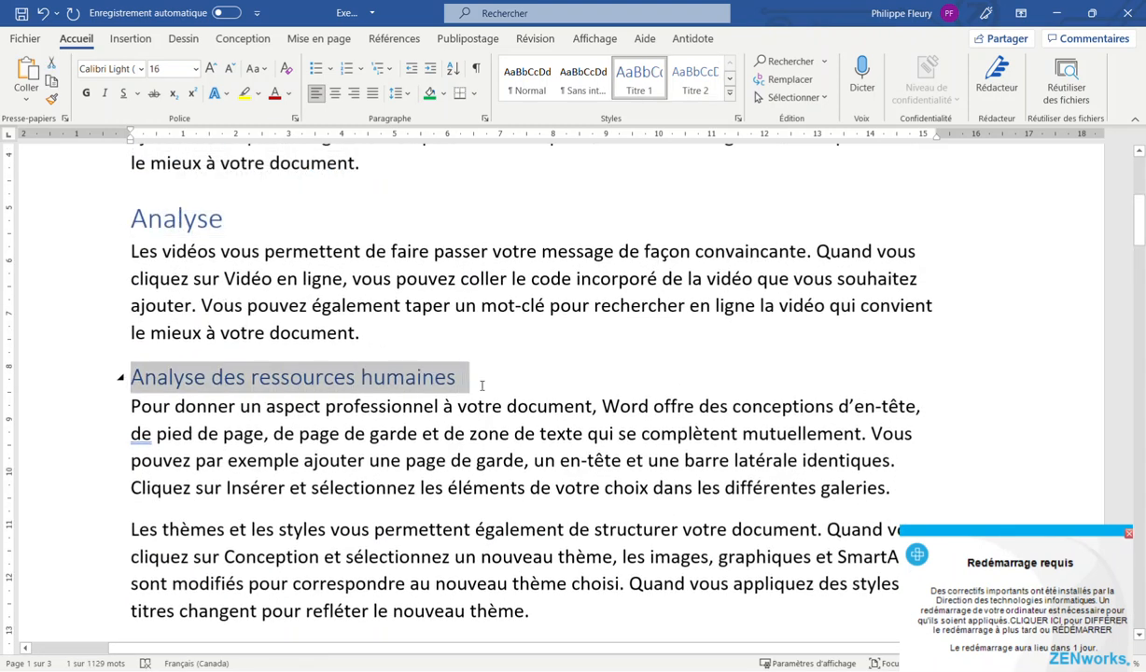
click(708, 85)
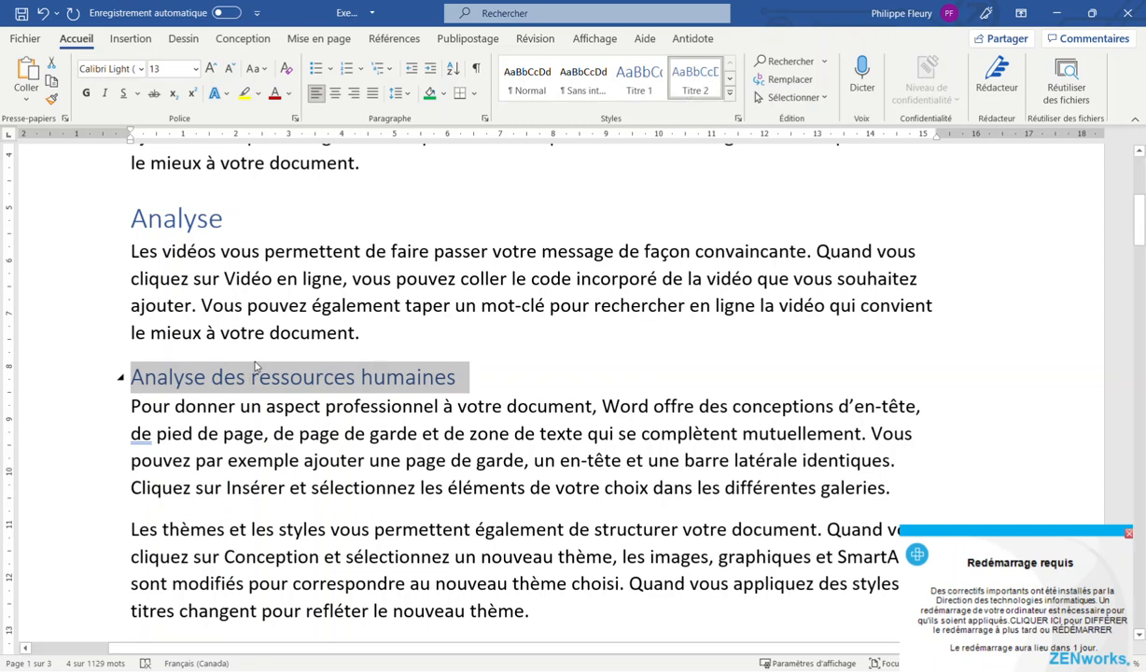
Place the cursor in the body text and bring up the Affichage view options
scroll(254, 457, down, 3)
click(216, 434)
click(300, 259)
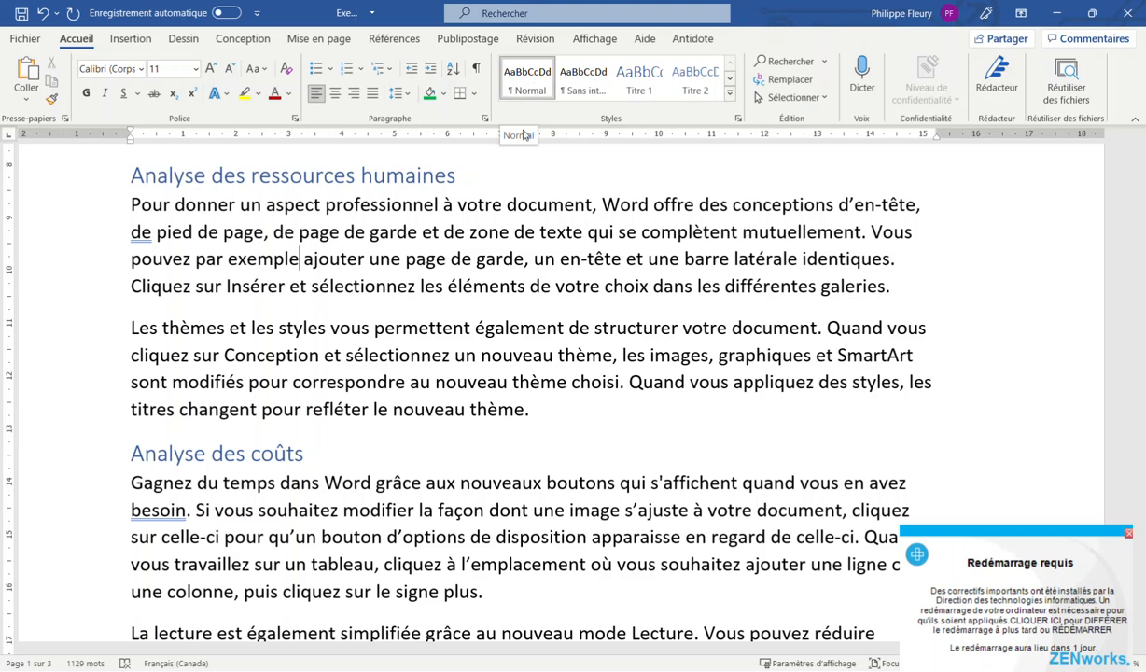
scroll(286, 248, up, 1)
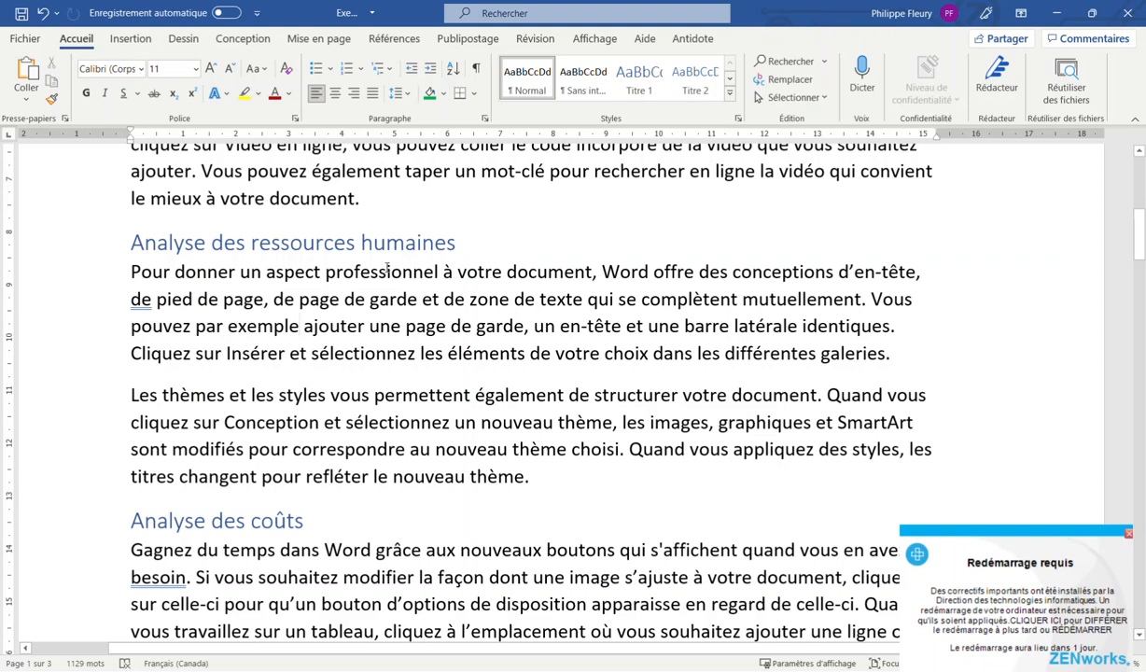
click(588, 40)
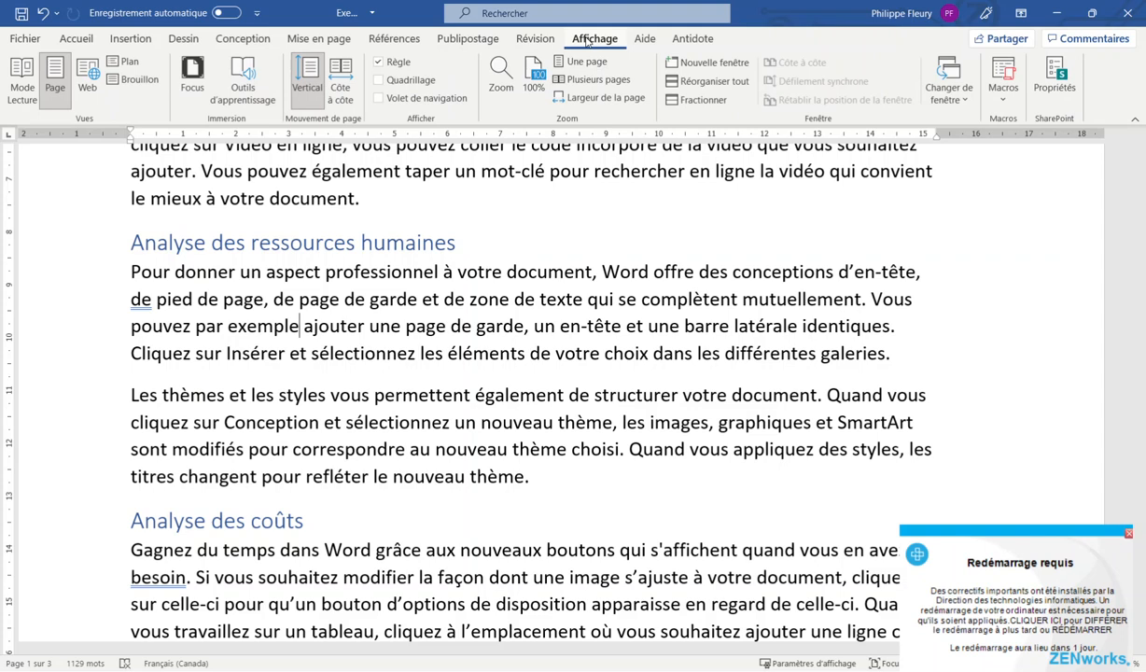
In Outline view, promote 'Analyse des ressources humaines' to outline Niveau 1
click(122, 64)
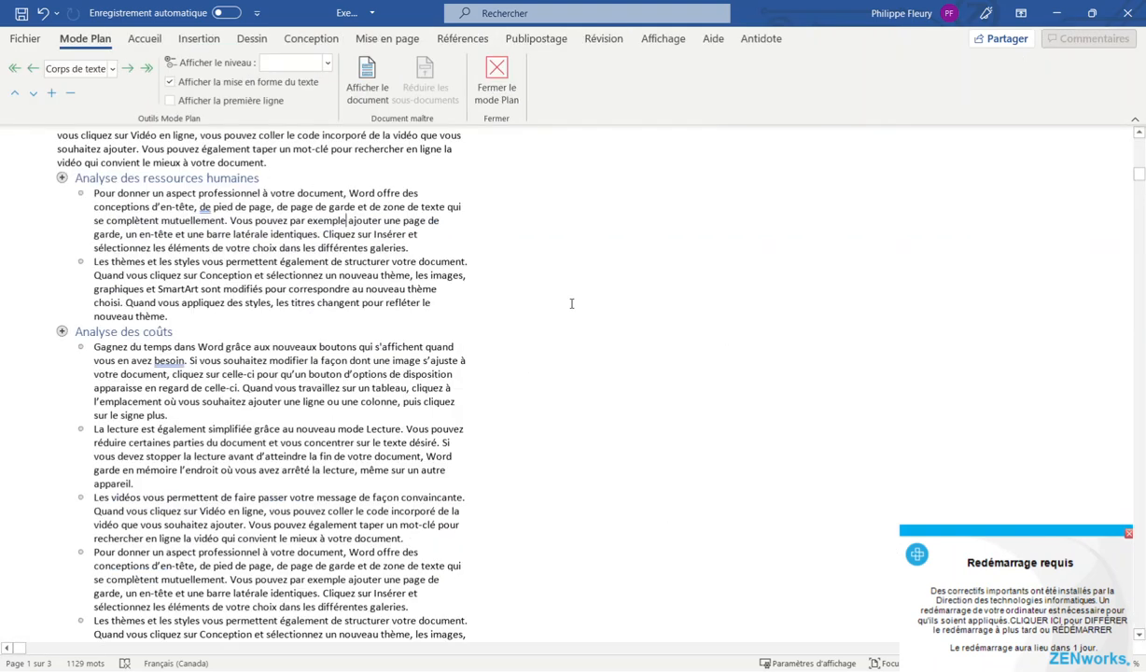
scroll(571, 305, down, 12)
scroll(541, 305, up, 5)
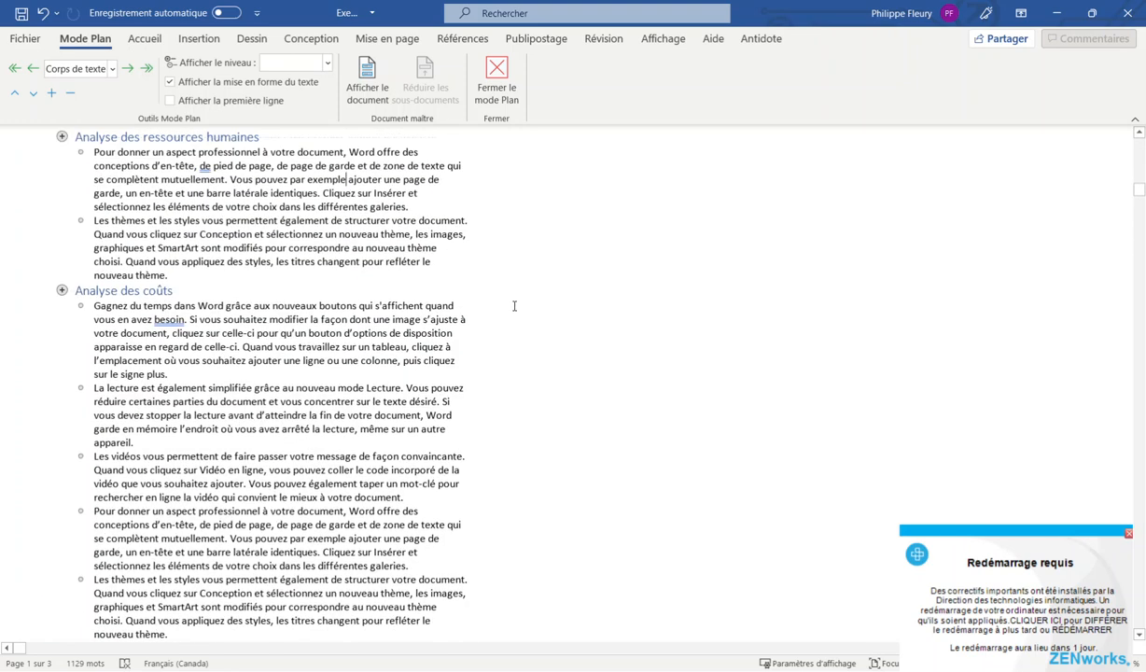
click(64, 289)
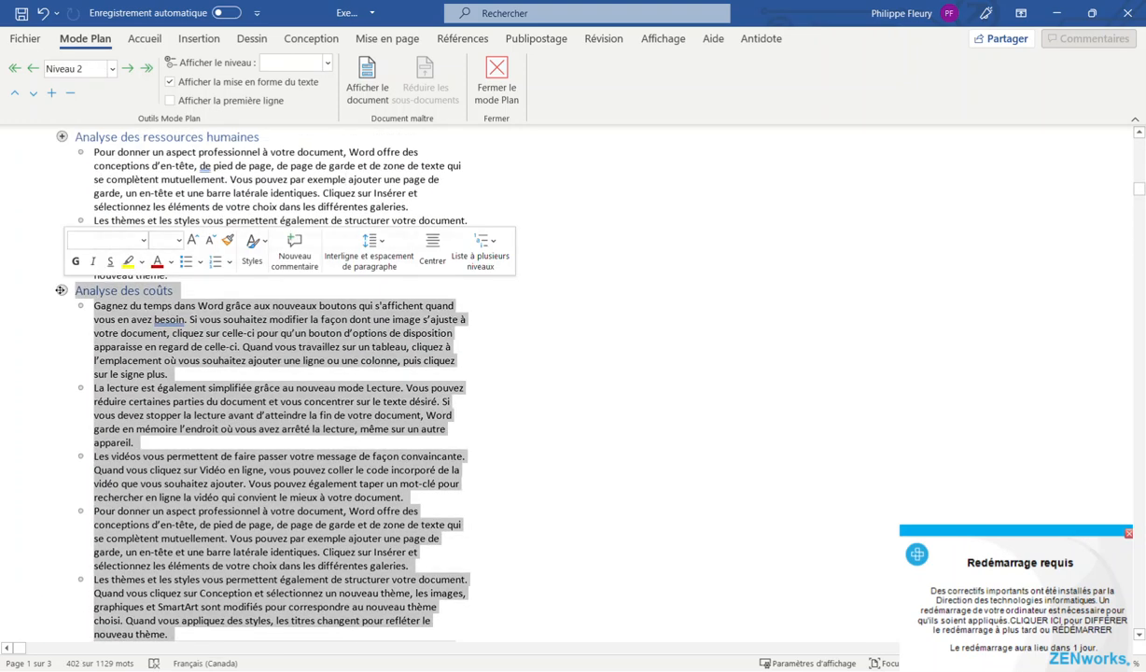
scroll(47, 253, up, 3)
click(61, 267)
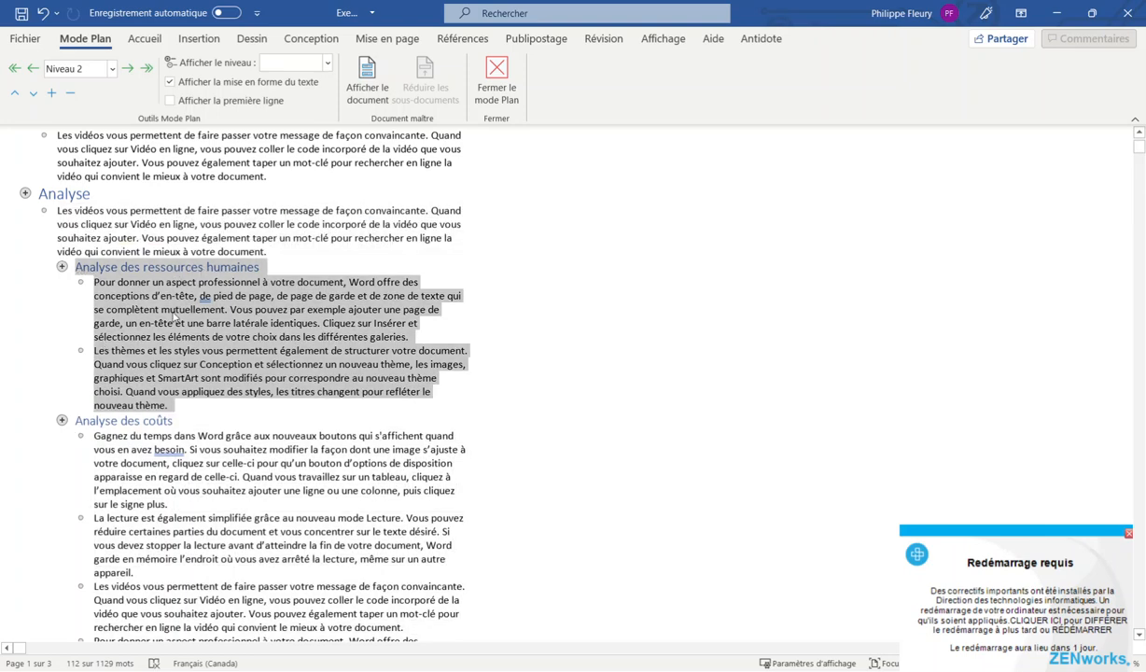
click(536, 270)
scroll(539, 252, up, 2)
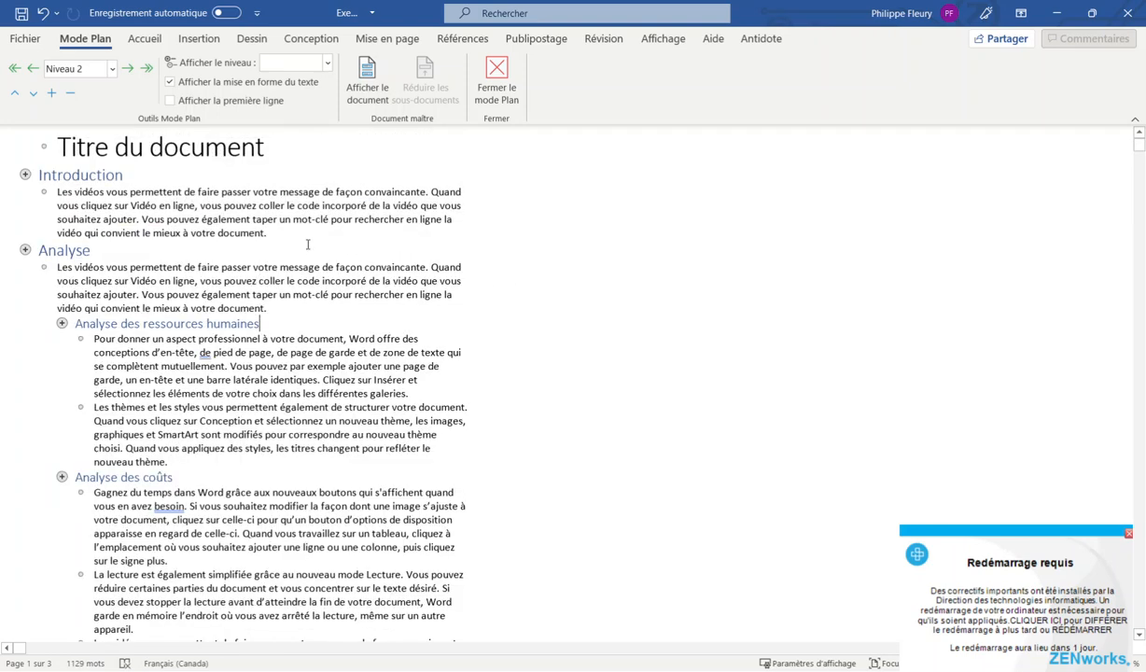
click(110, 70)
click(99, 88)
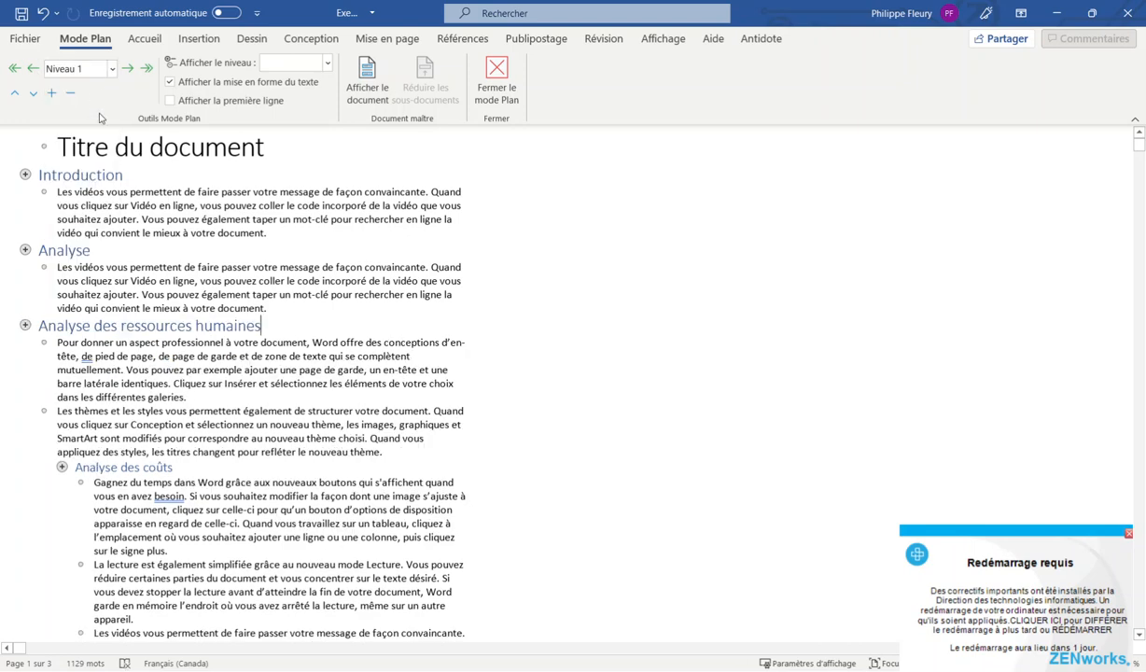
scroll(383, 326, down, 4)
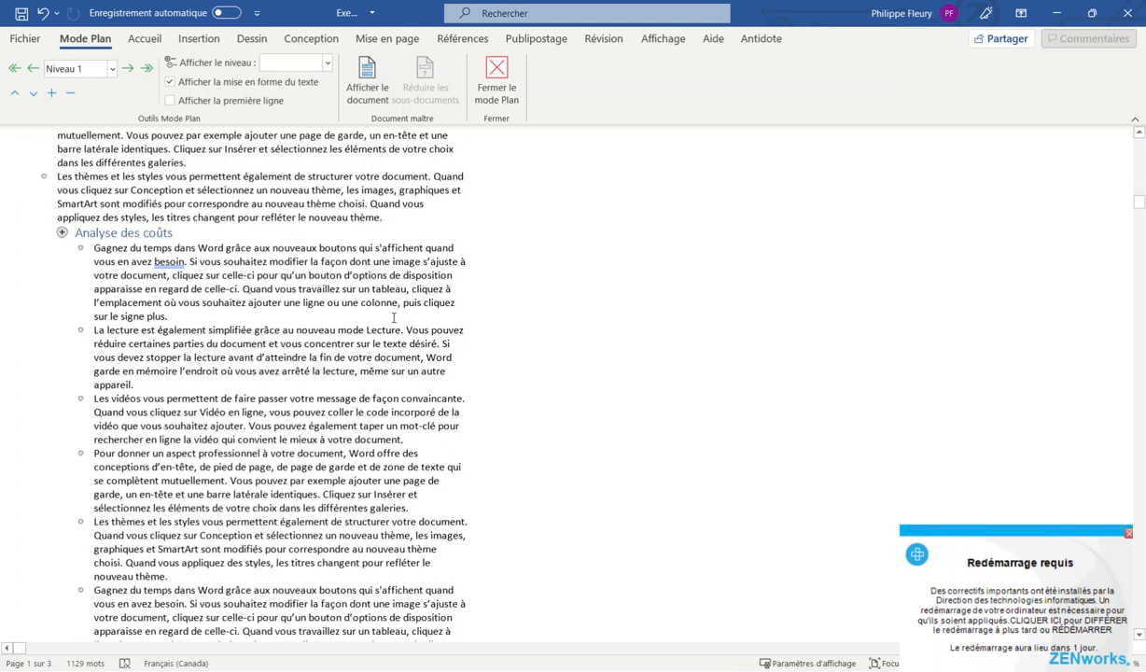
scroll(392, 315, up, 4)
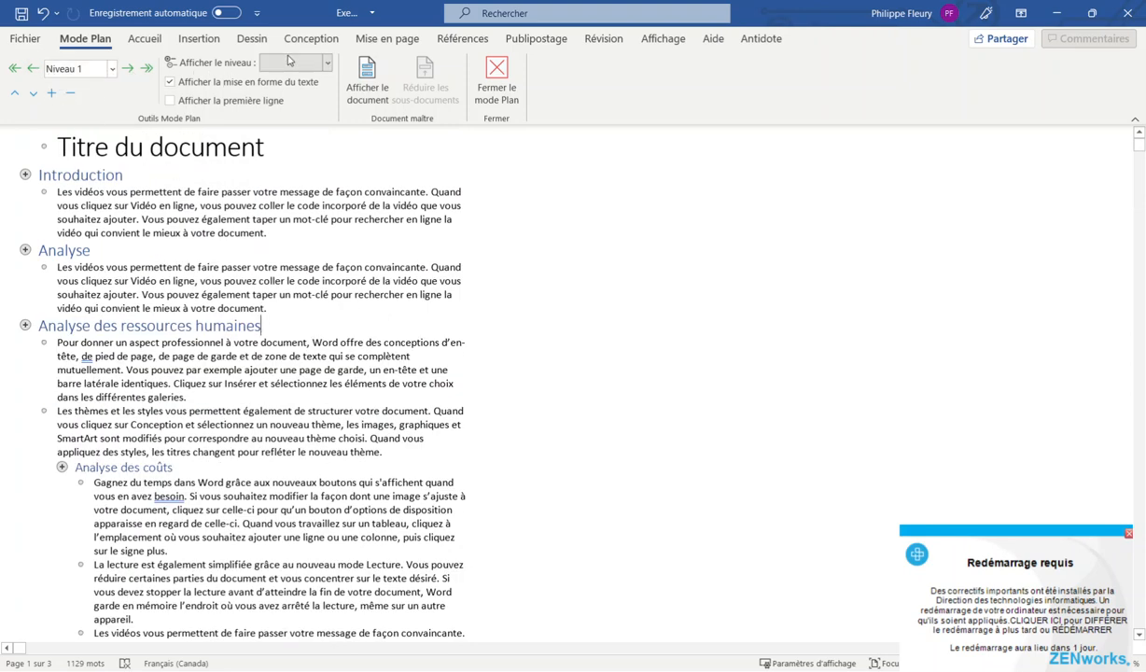
Promote 'Analyse des coûts' to Niveau 1, collapse its body text, and exit Outline view
click(506, 73)
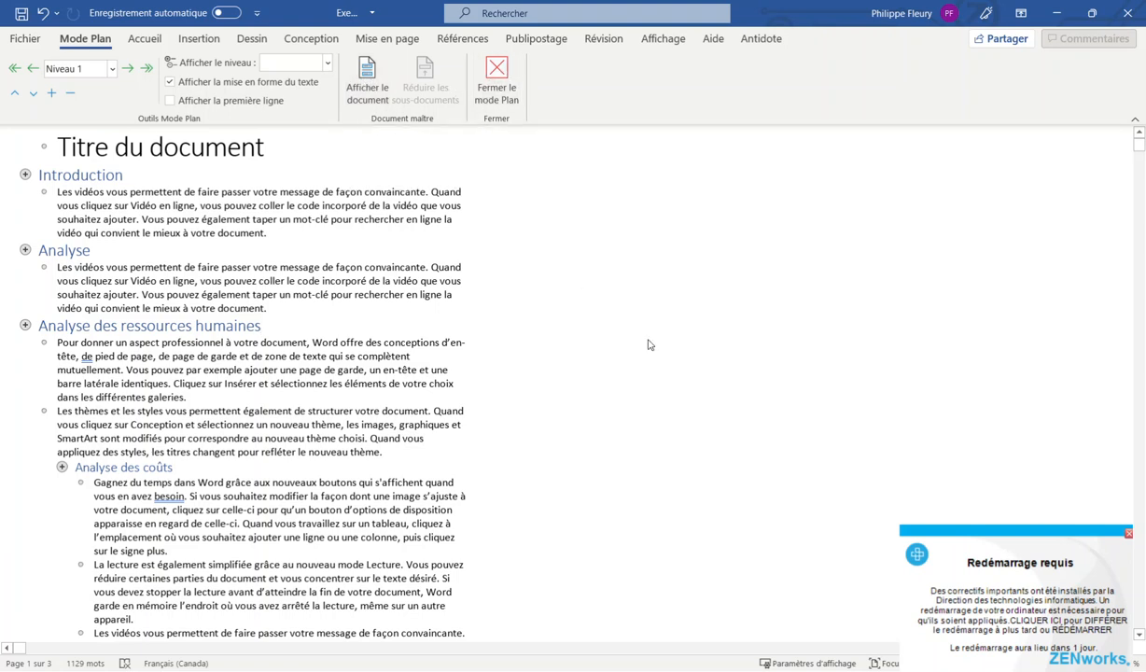
scroll(397, 415, down, 5)
scroll(408, 424, down, 10)
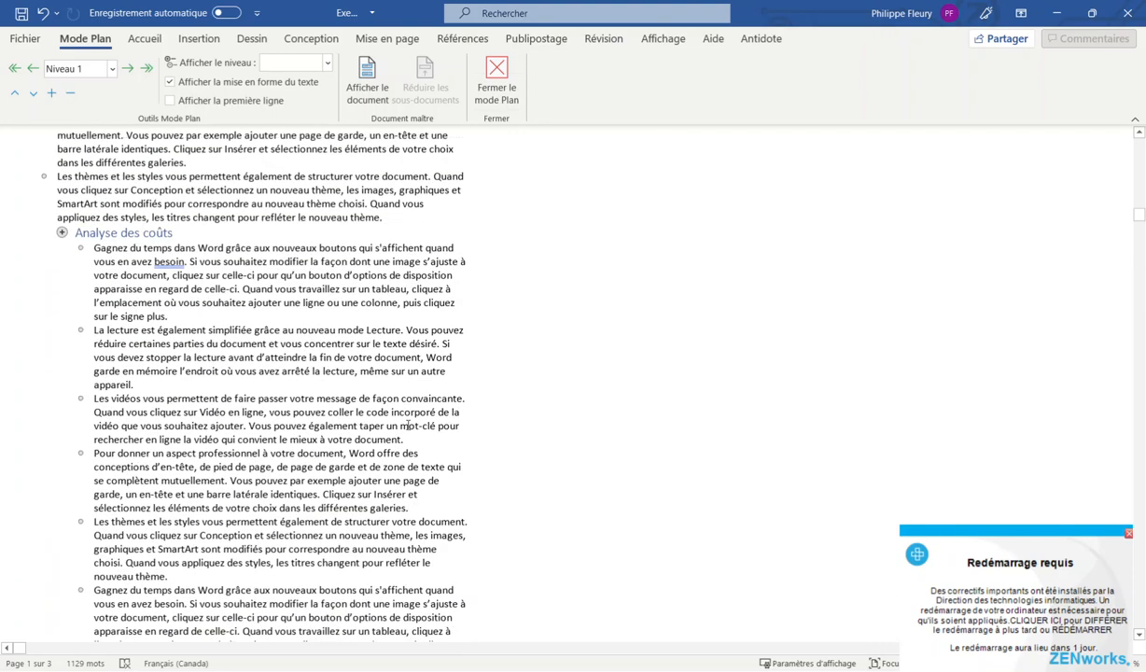
scroll(415, 432, up, 5)
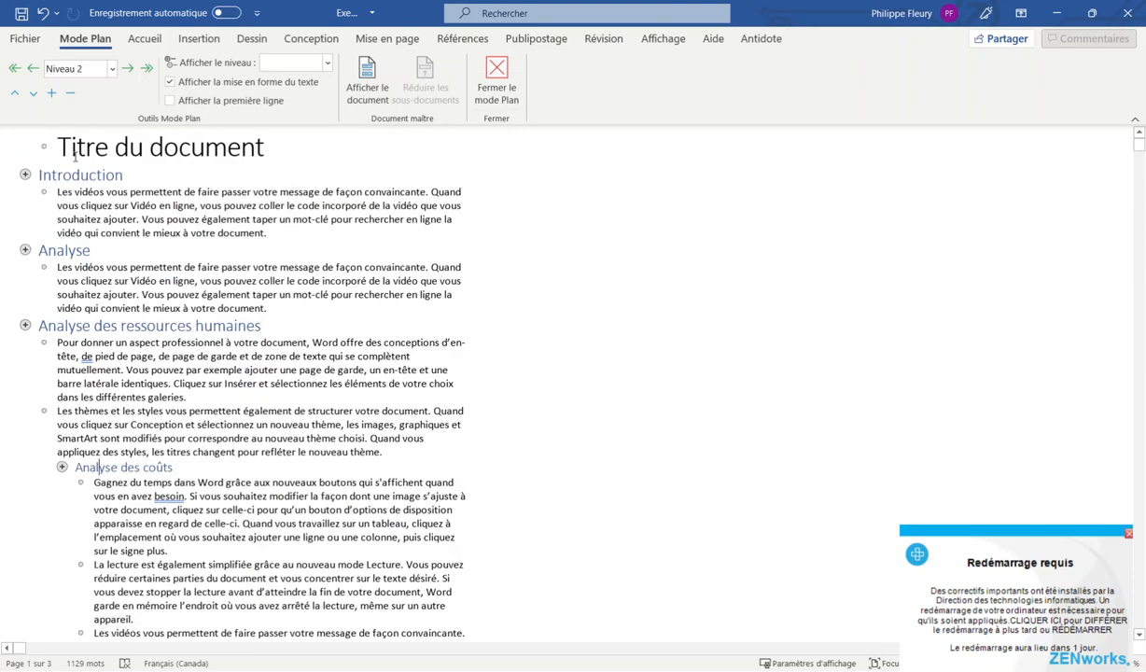
click(94, 68)
click(91, 86)
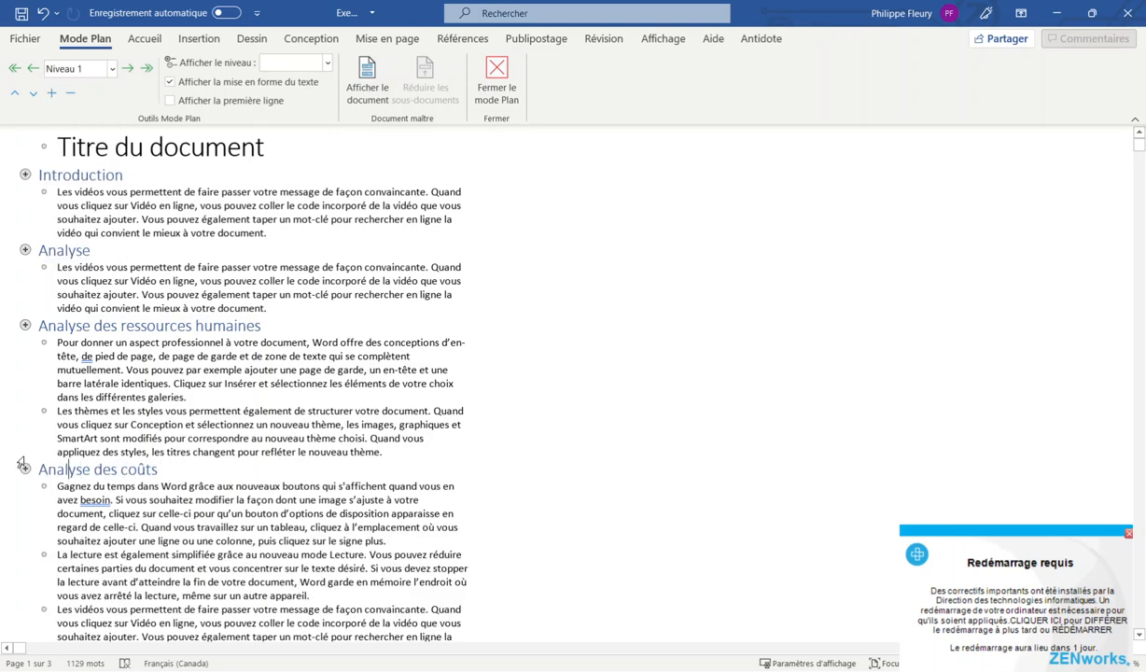
click(71, 95)
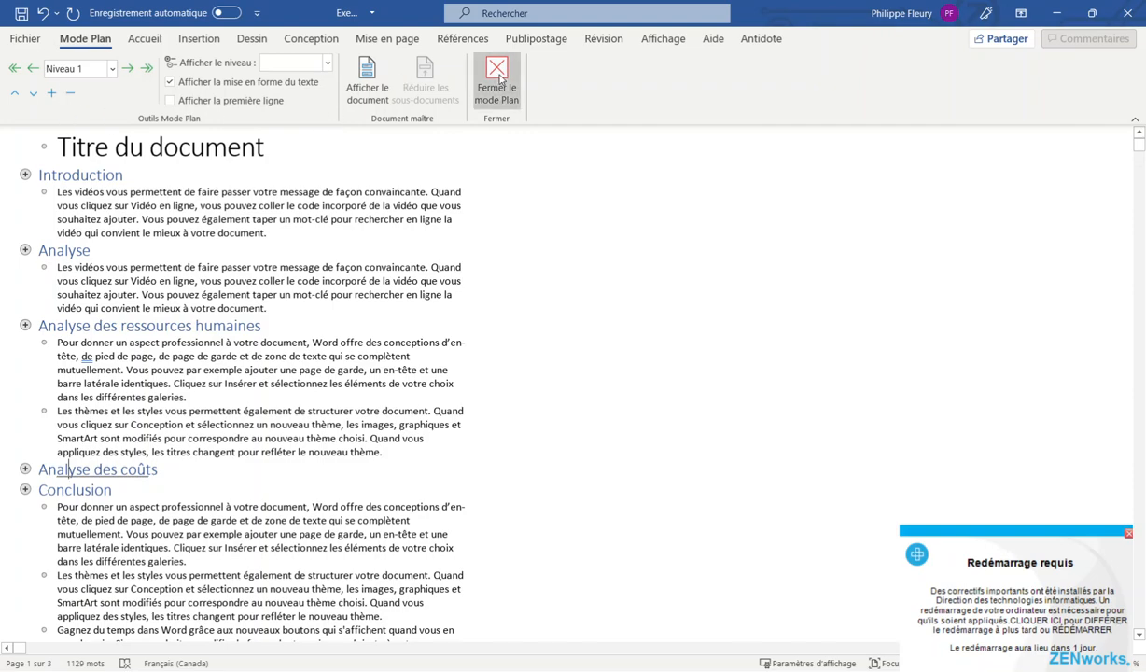
click(496, 80)
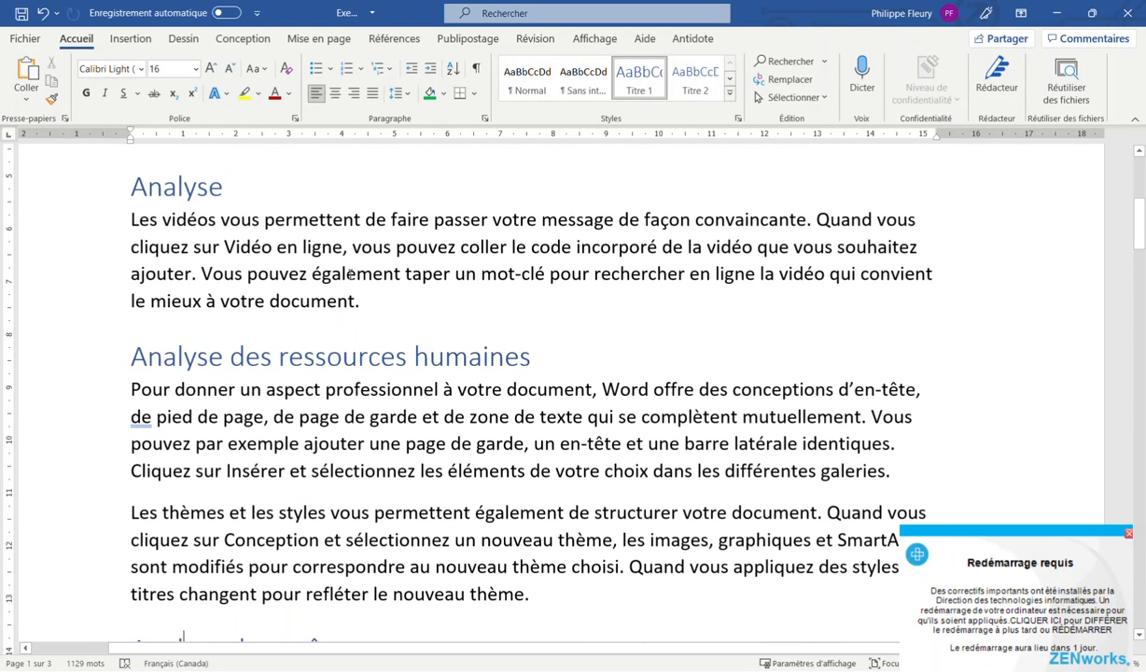
Bring up the Conception tab with its Mise en forme du document style-set gallery
scroll(351, 280, up, 1)
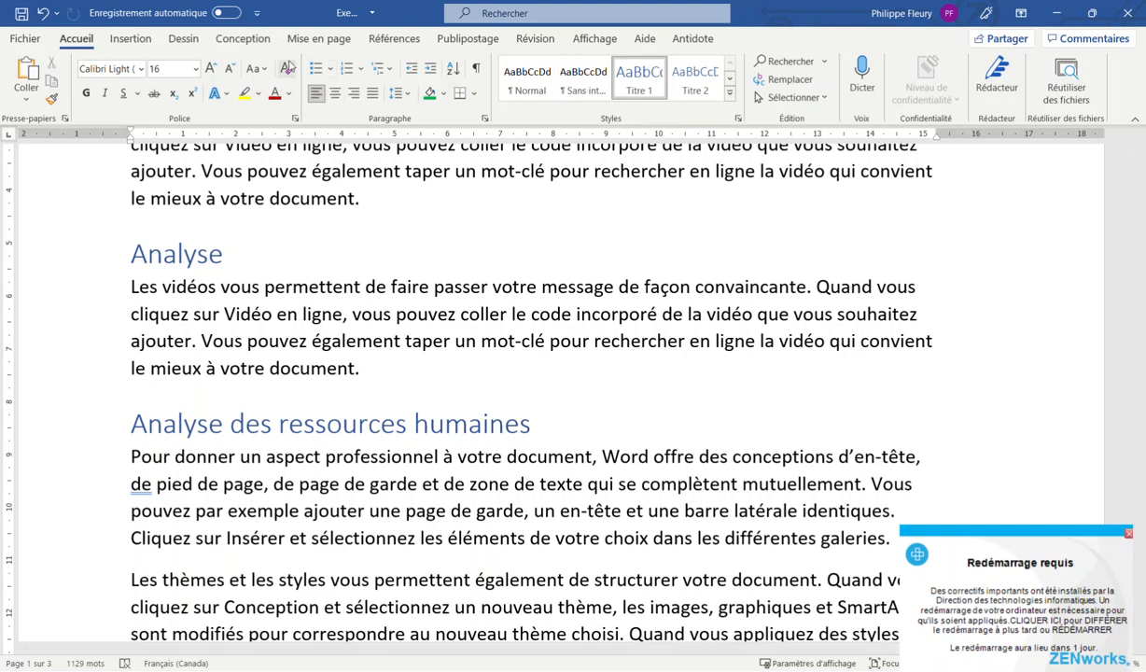
click(244, 44)
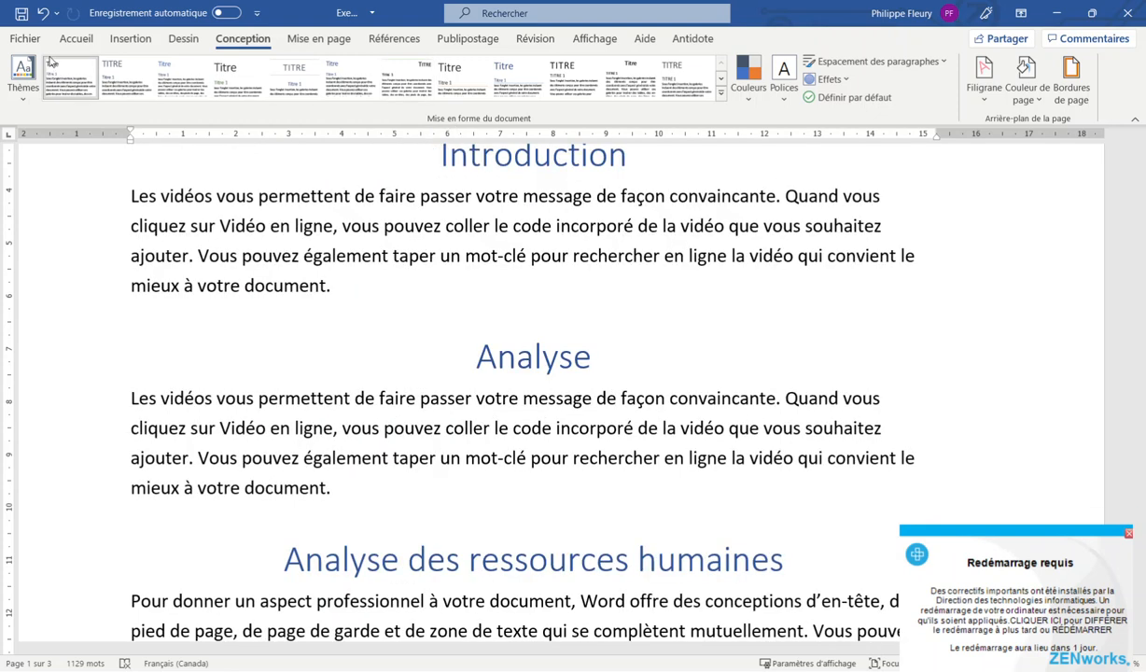
Apply the centred-headings style set from the Conception gallery
click(75, 38)
click(242, 38)
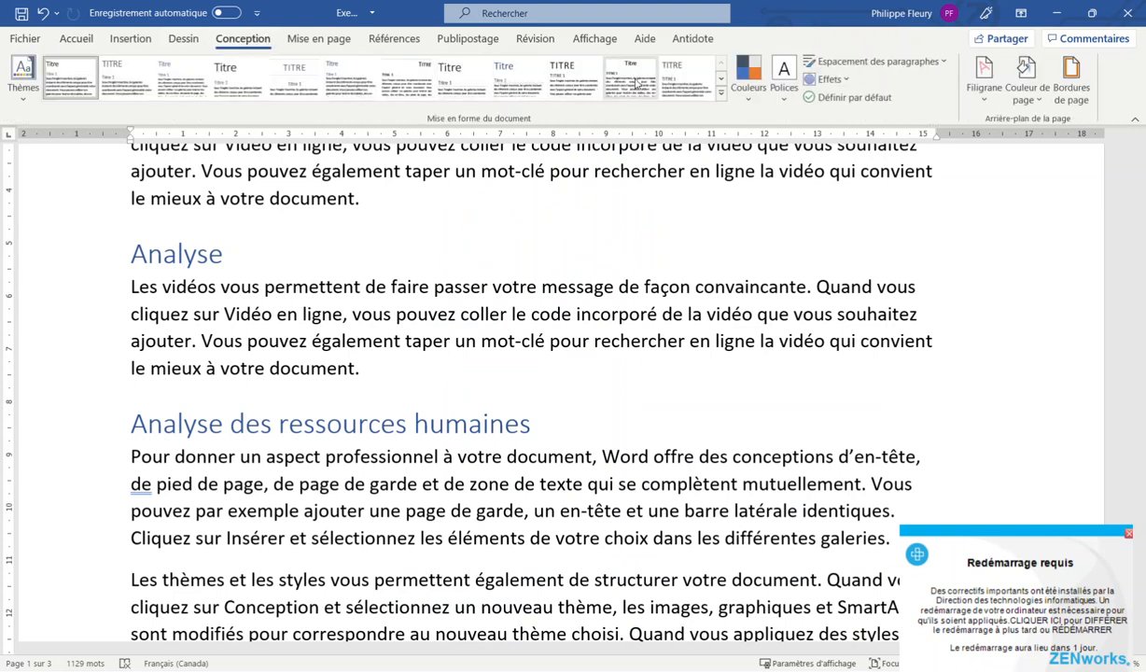
click(676, 79)
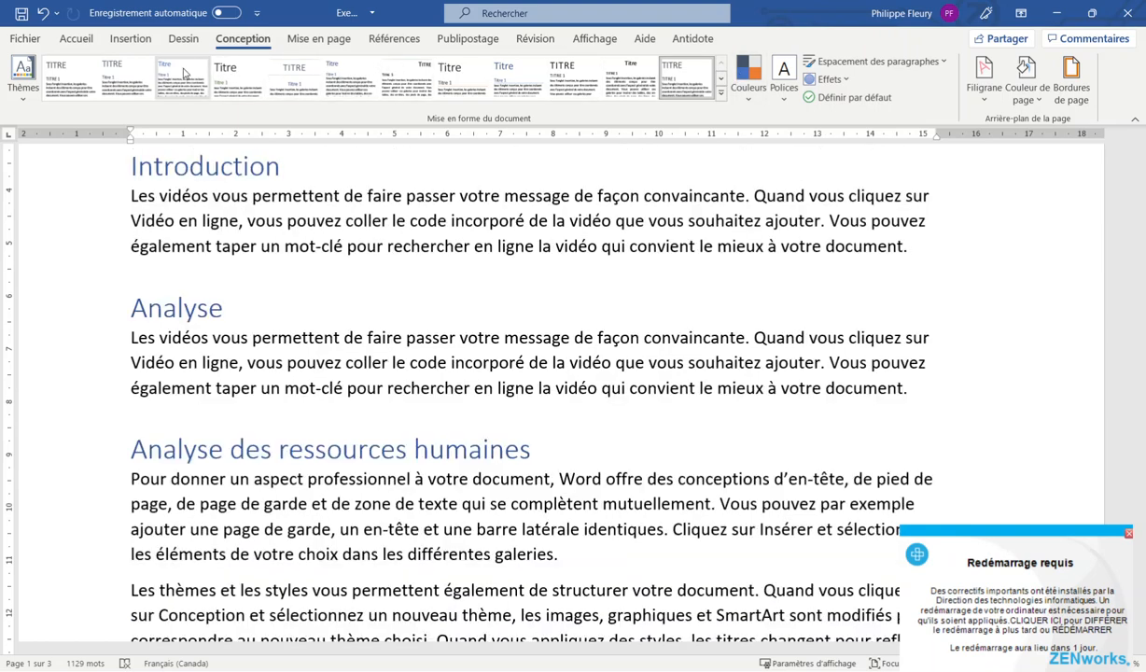
Set the theme colours to Jaune and the theme fonts to Arial
click(286, 90)
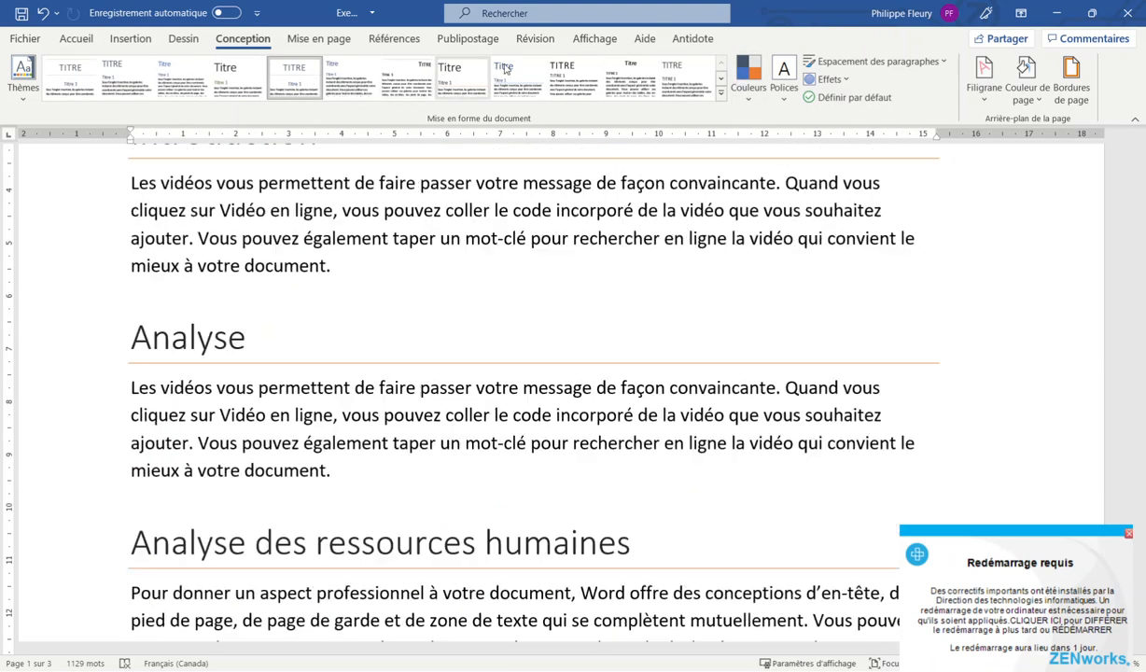
click(747, 82)
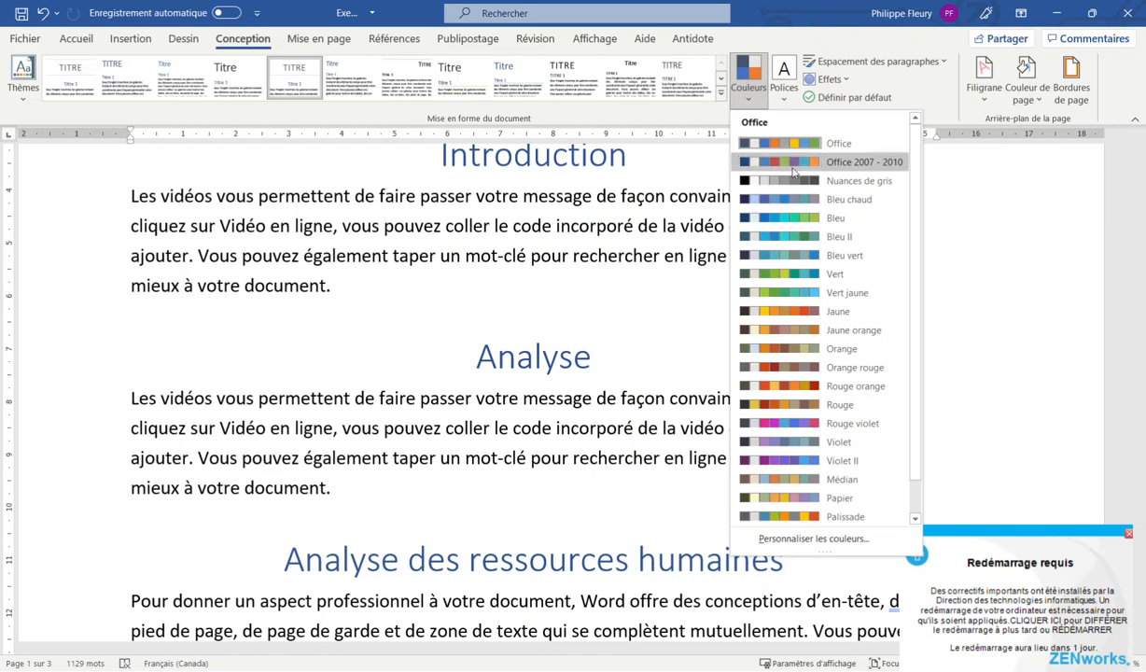
click(784, 310)
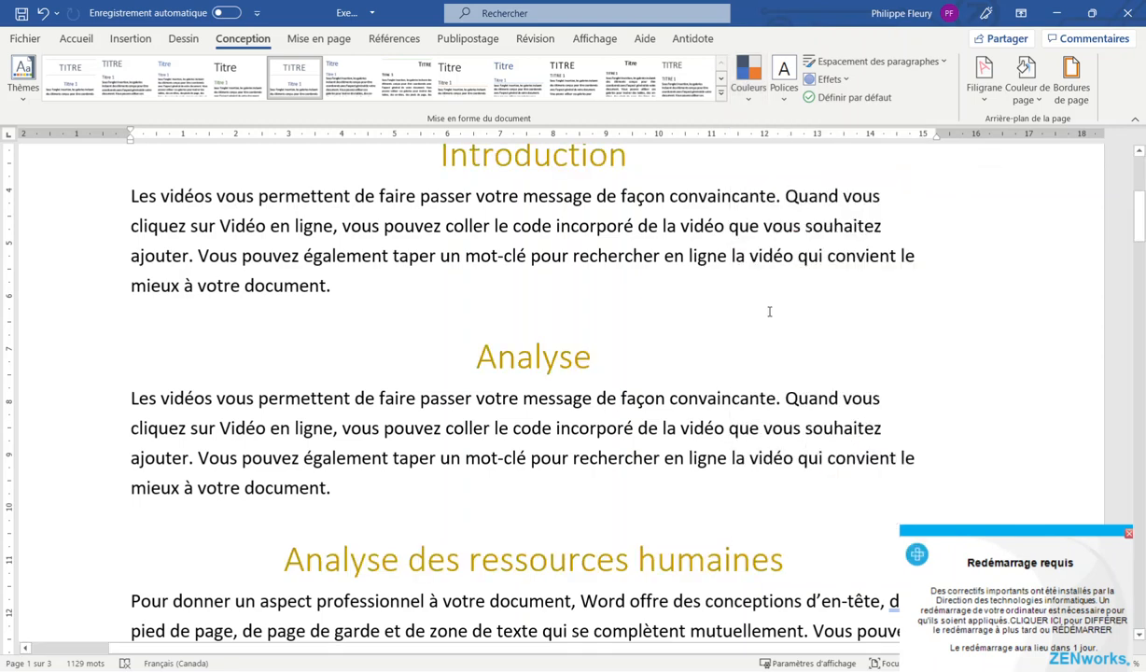
click(783, 78)
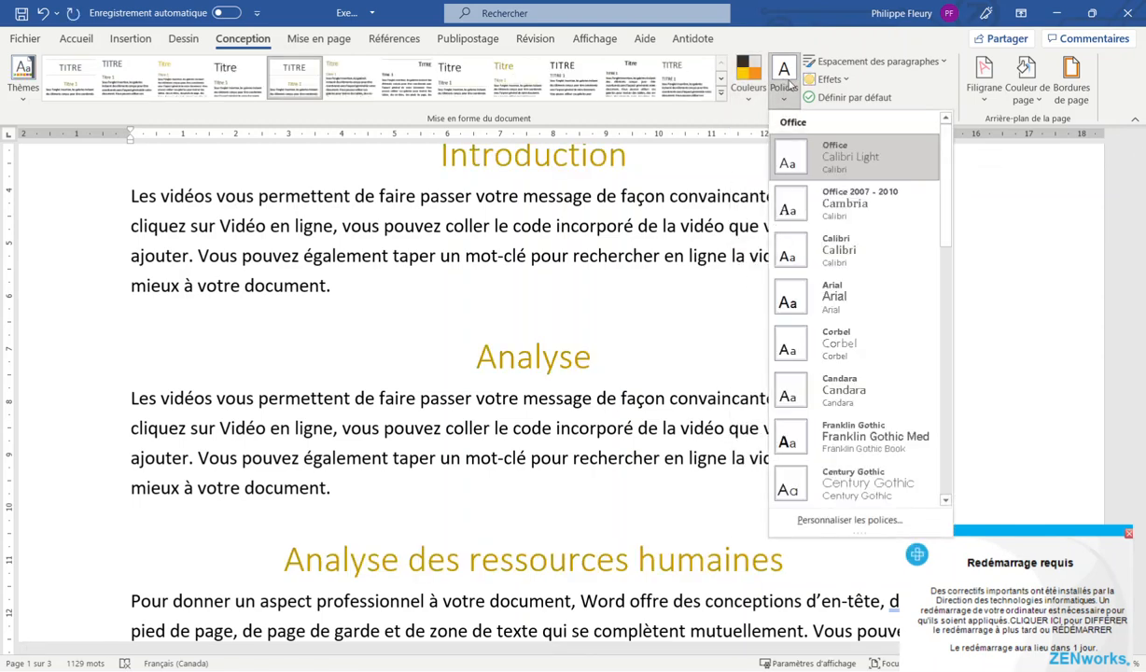
click(814, 303)
scroll(450, 236, up, 5)
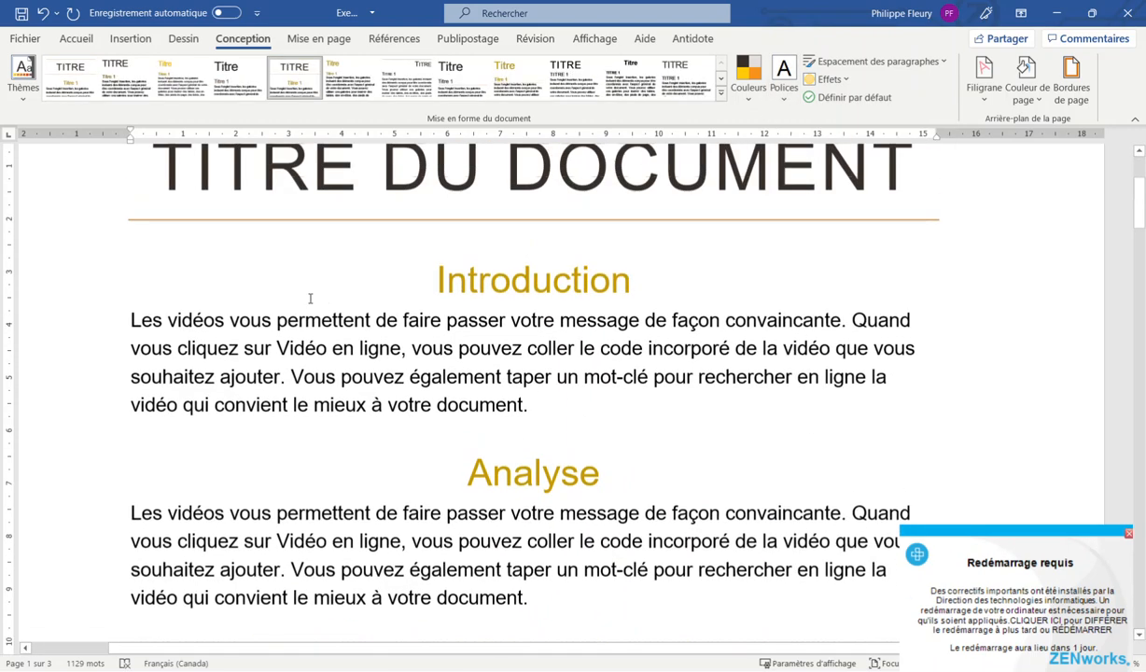
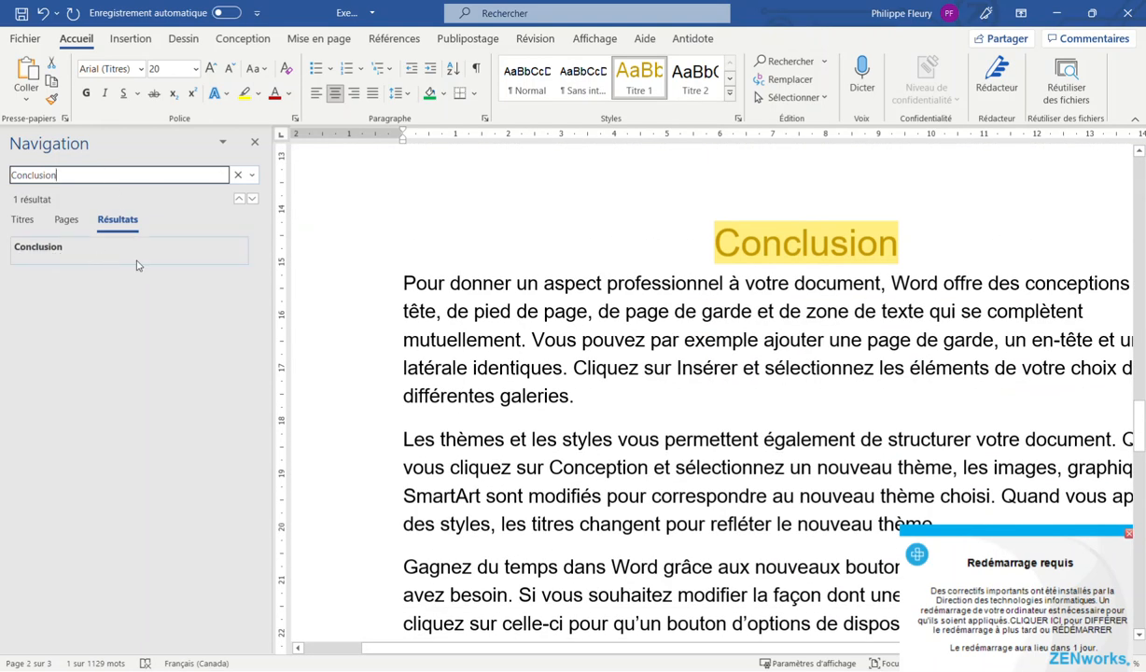
Add a new plain 'Conclusion' line after the paragraph ending 'votre document.'
click(635, 396)
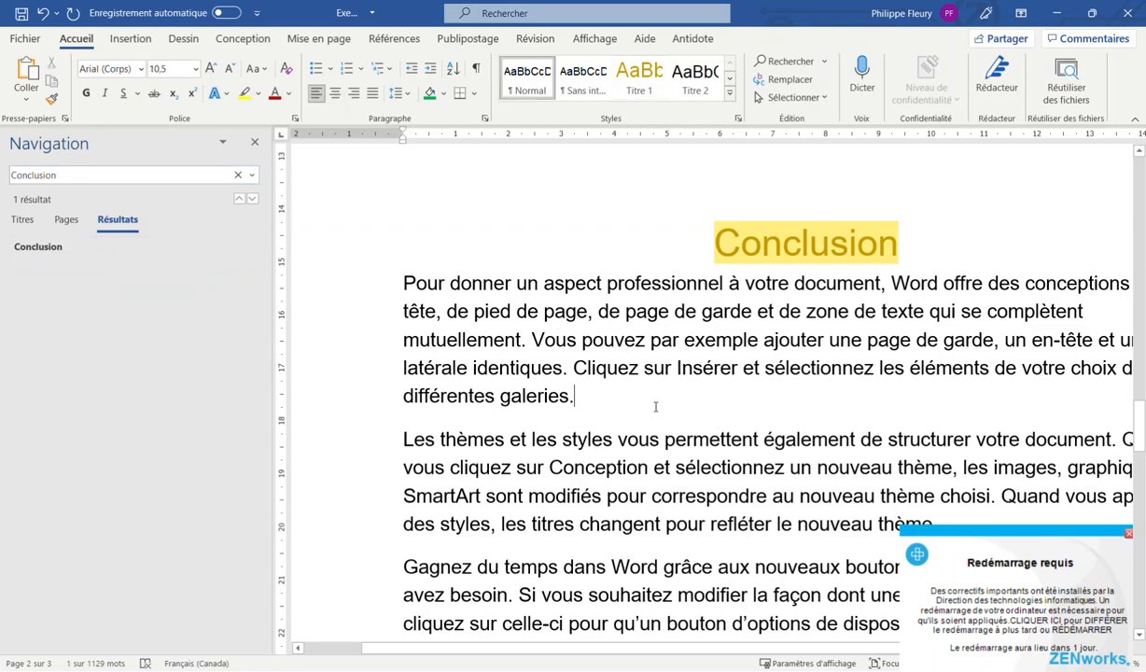
scroll(655, 407, down, 12)
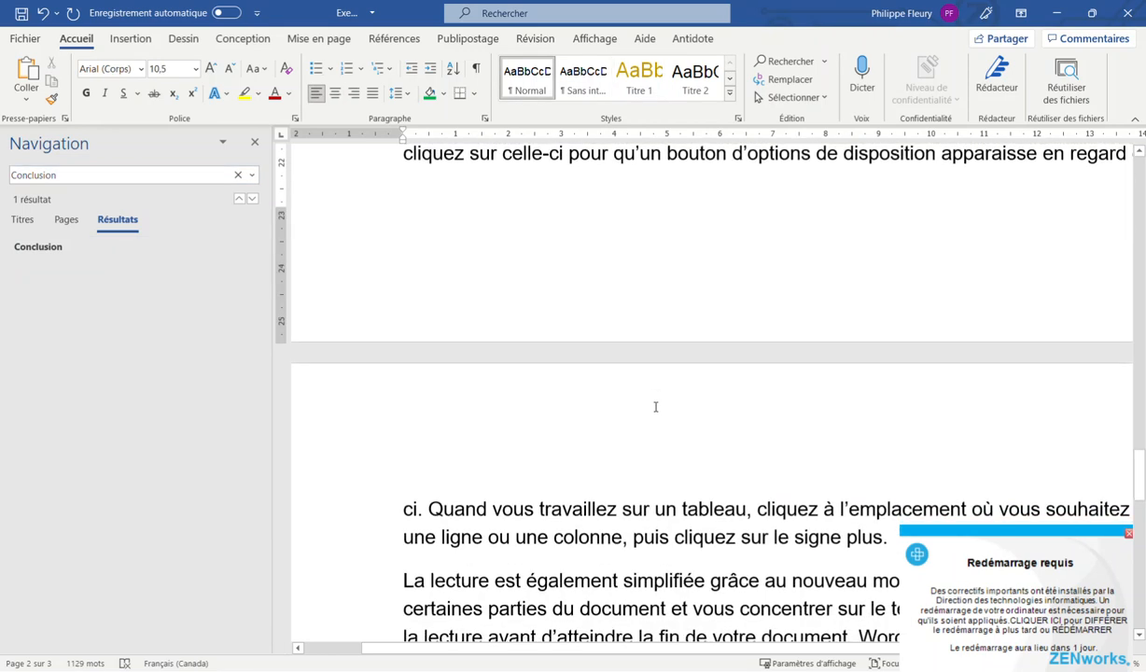
click(946, 478)
key(Return)
text(Conclusion)
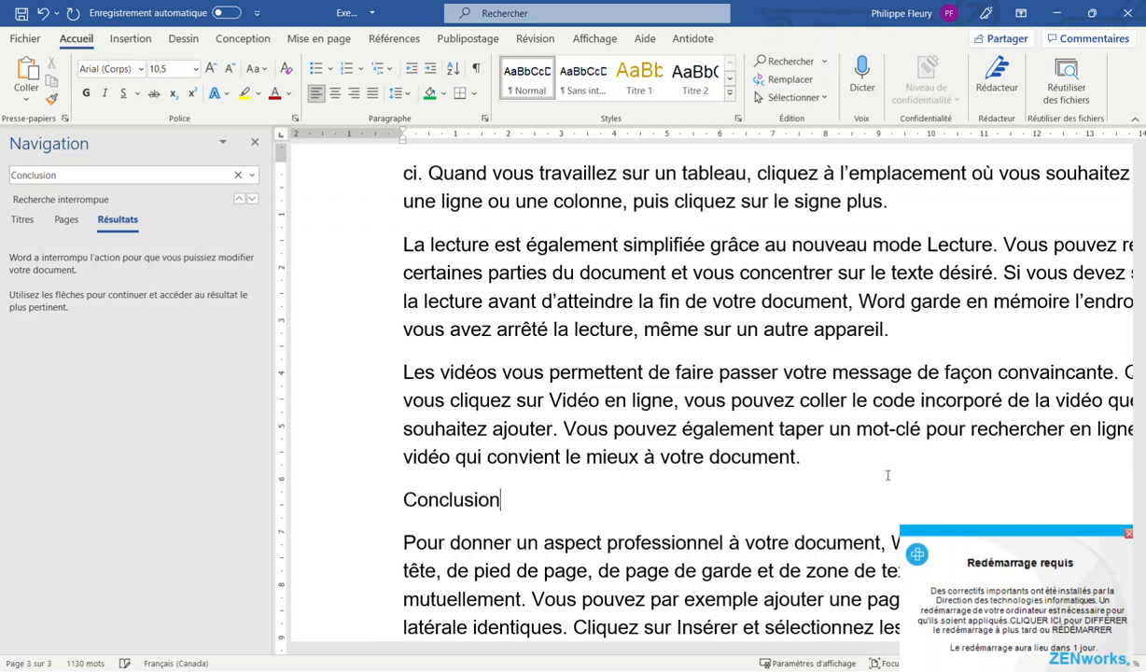
Rerun the Conclusion search, check both matches, and open Remplacer
click(132, 177)
key(Return)
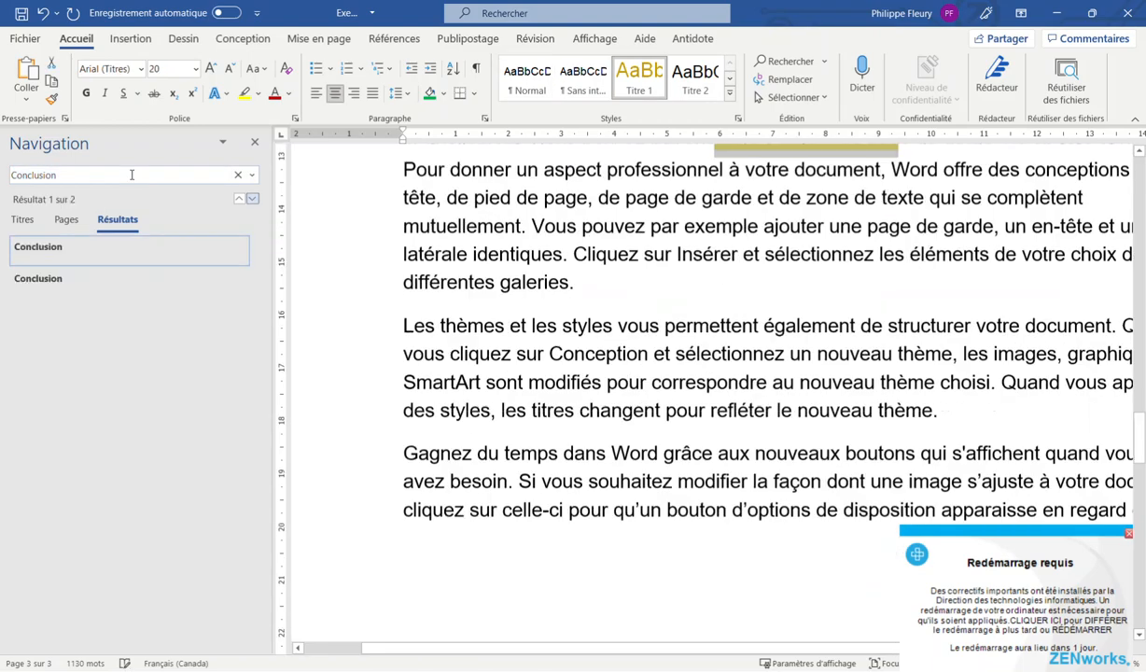
click(46, 278)
click(51, 258)
click(56, 276)
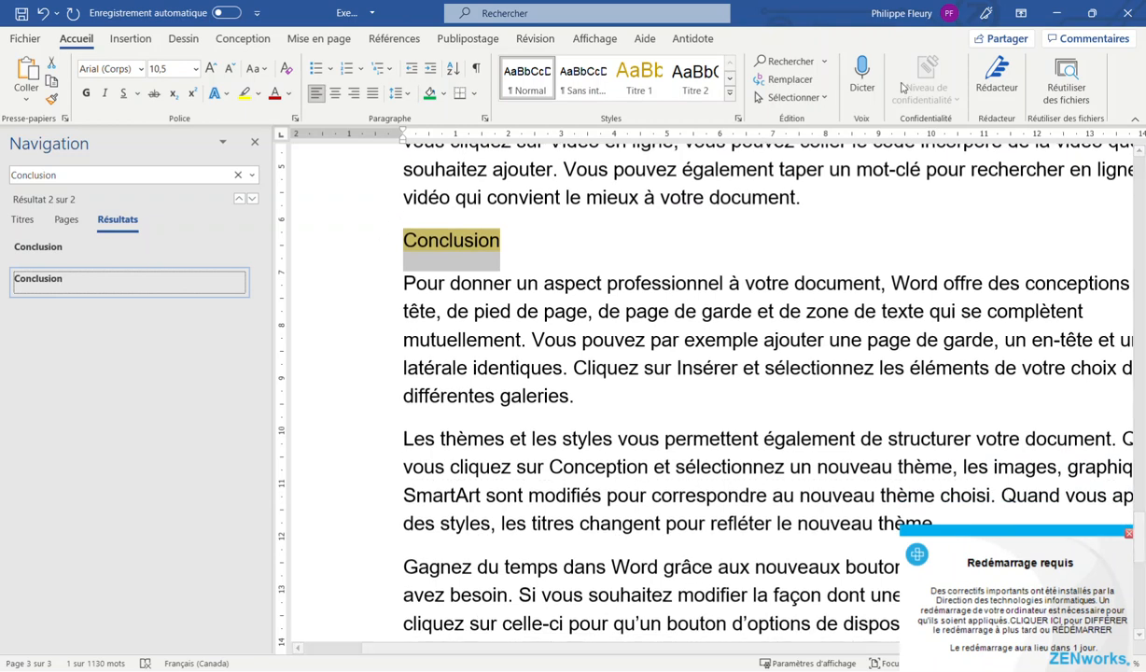
click(779, 78)
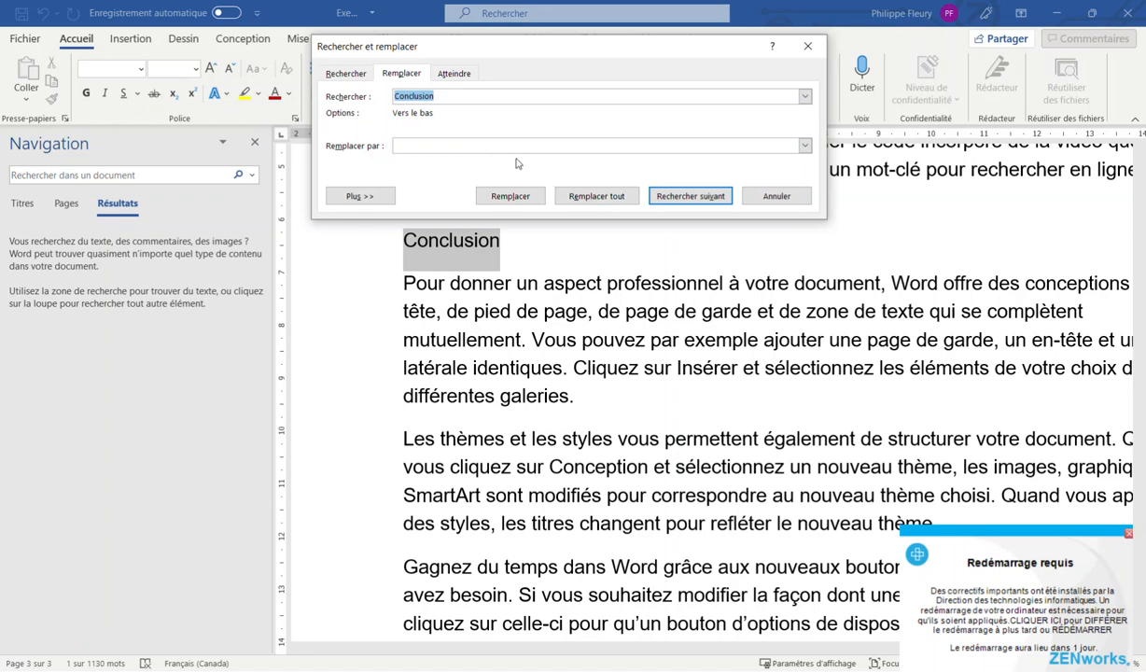
Replace every 'Conclusion' with 'Conclure' throughout the document
click(472, 142)
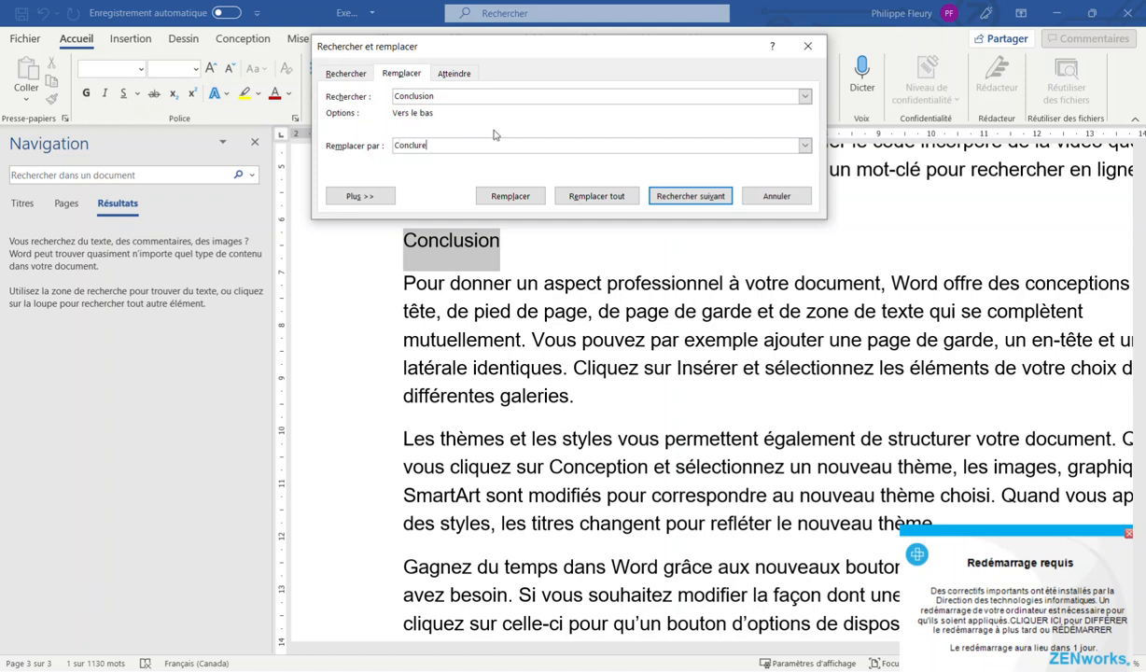
click(559, 194)
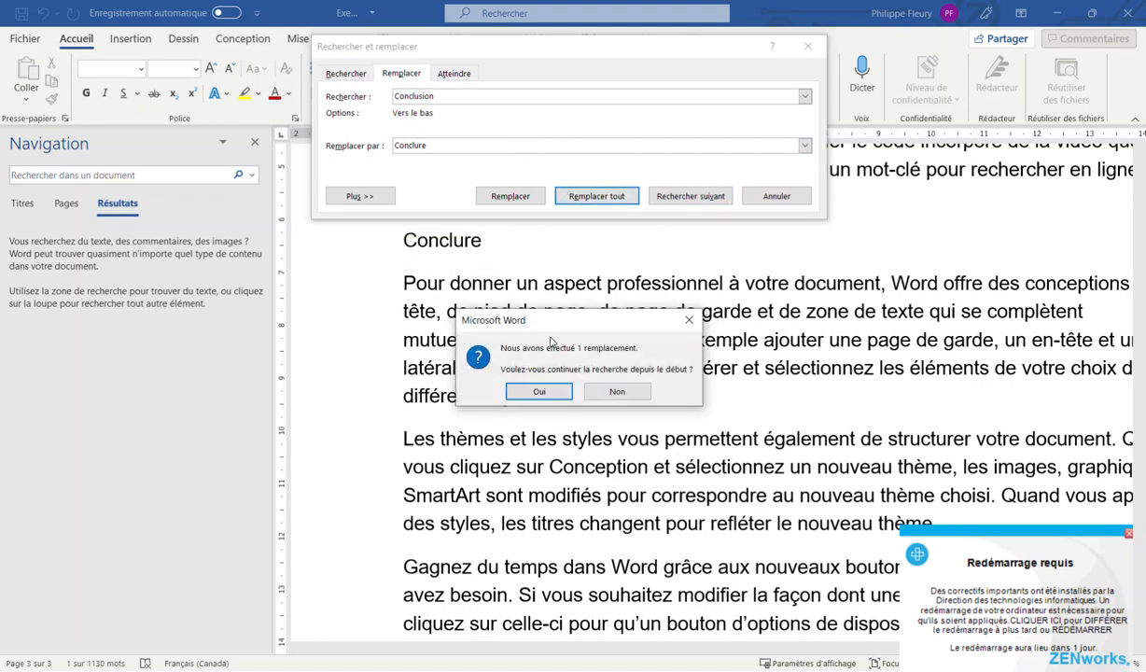
click(538, 392)
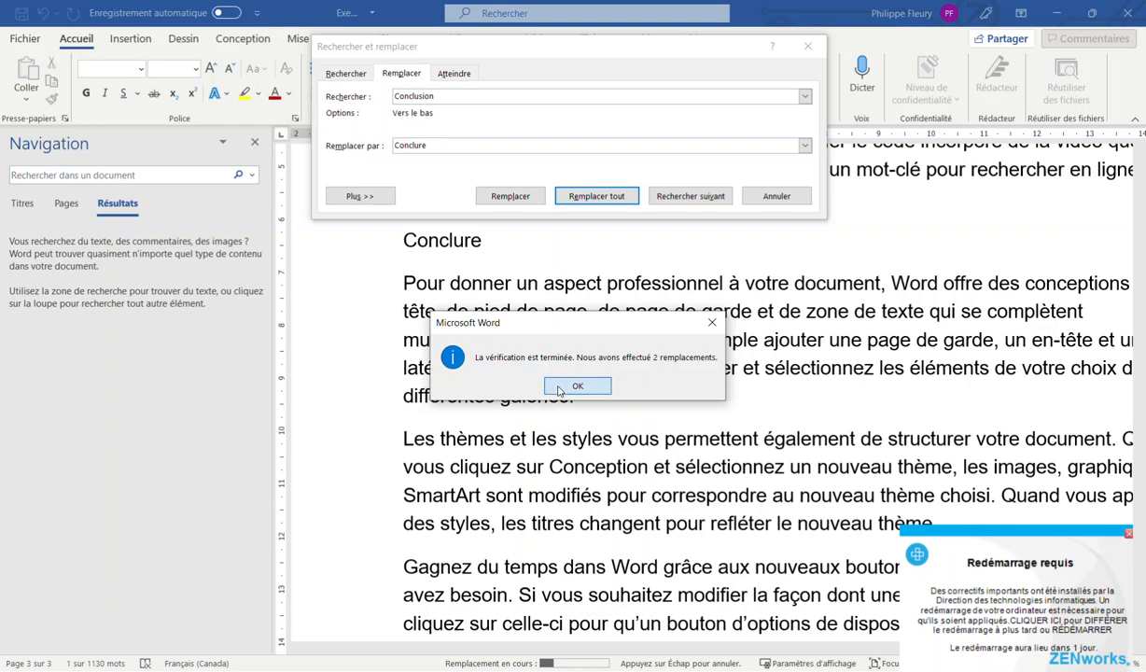
click(569, 386)
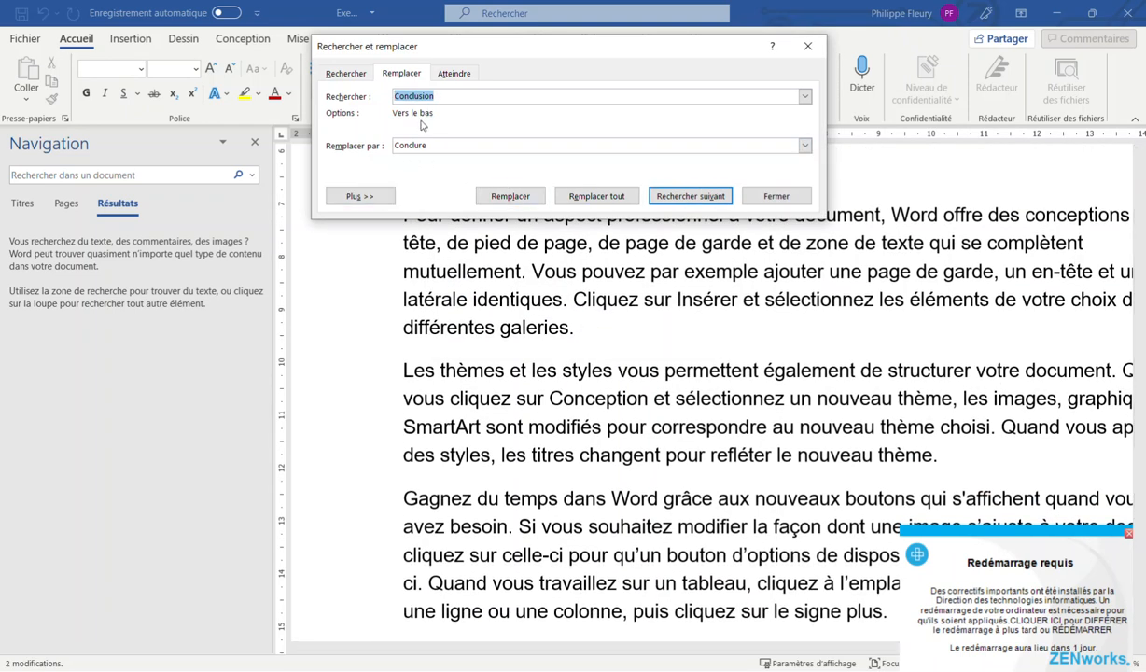
Look through the Rechercher and Atteindre pages, then show the Plus >> search options
click(350, 76)
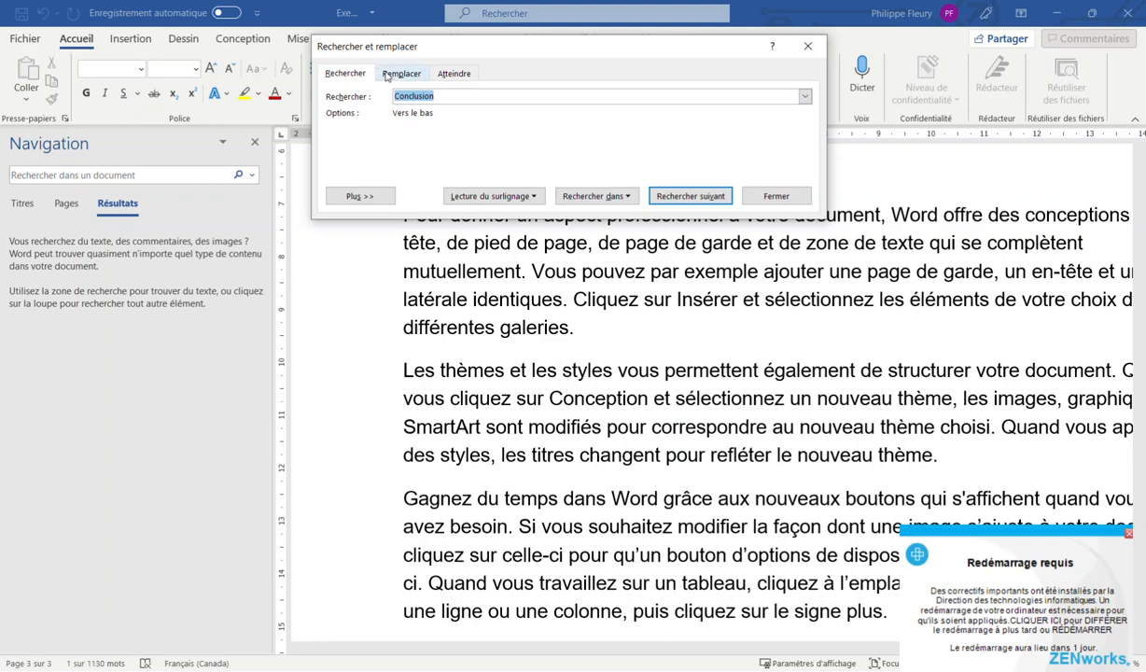
click(392, 75)
click(449, 77)
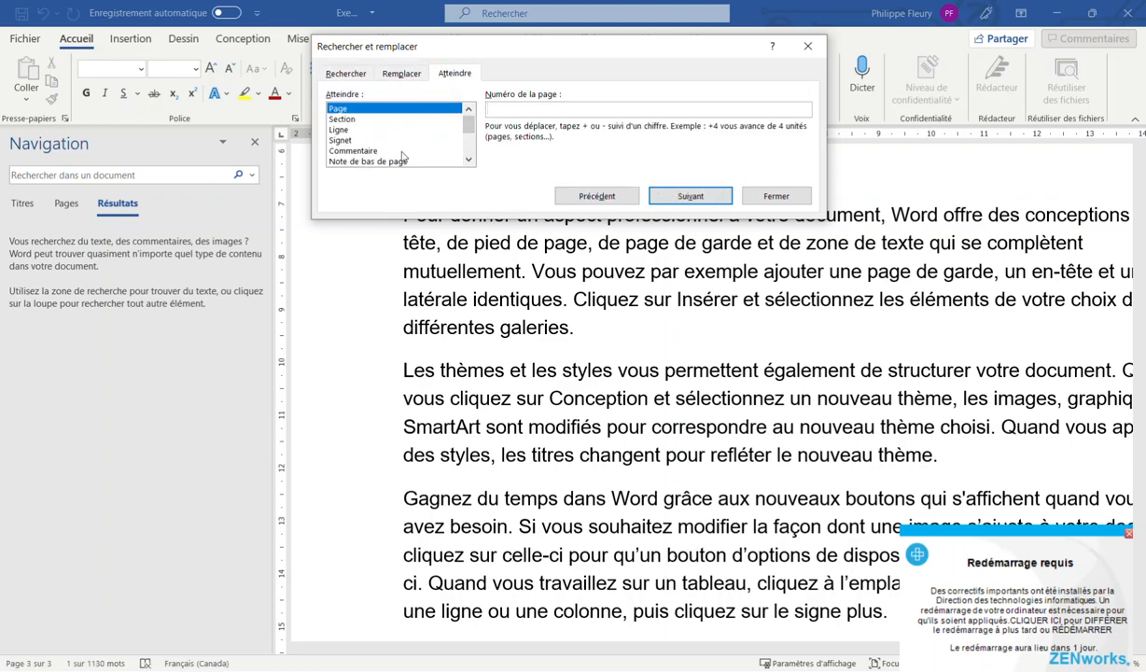
click(396, 74)
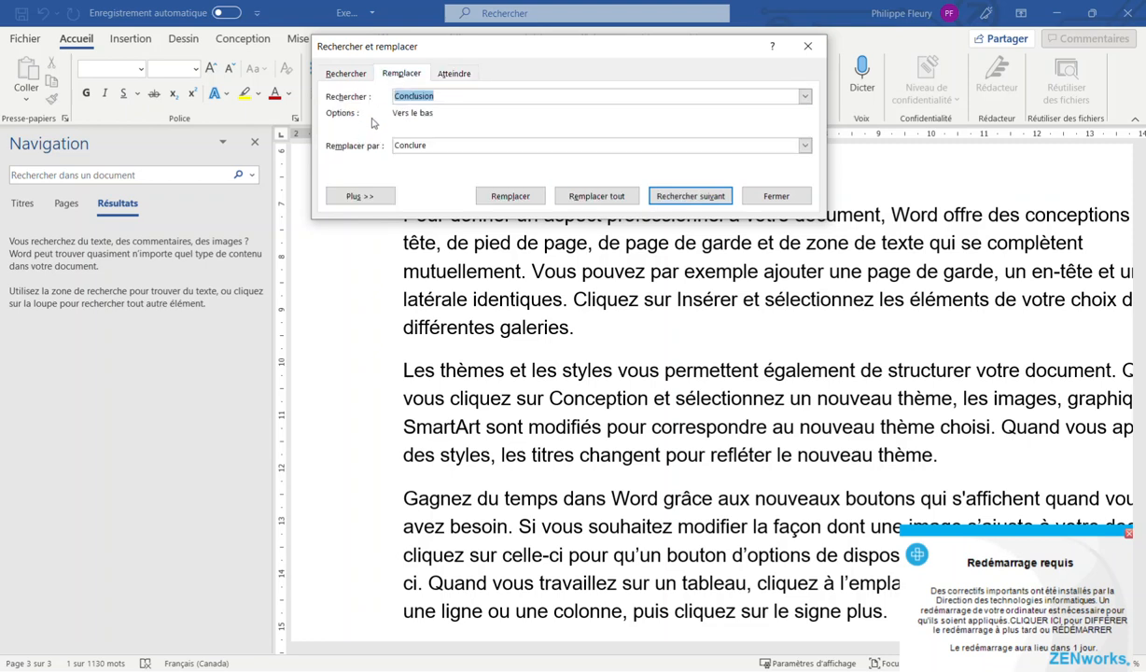
click(359, 197)
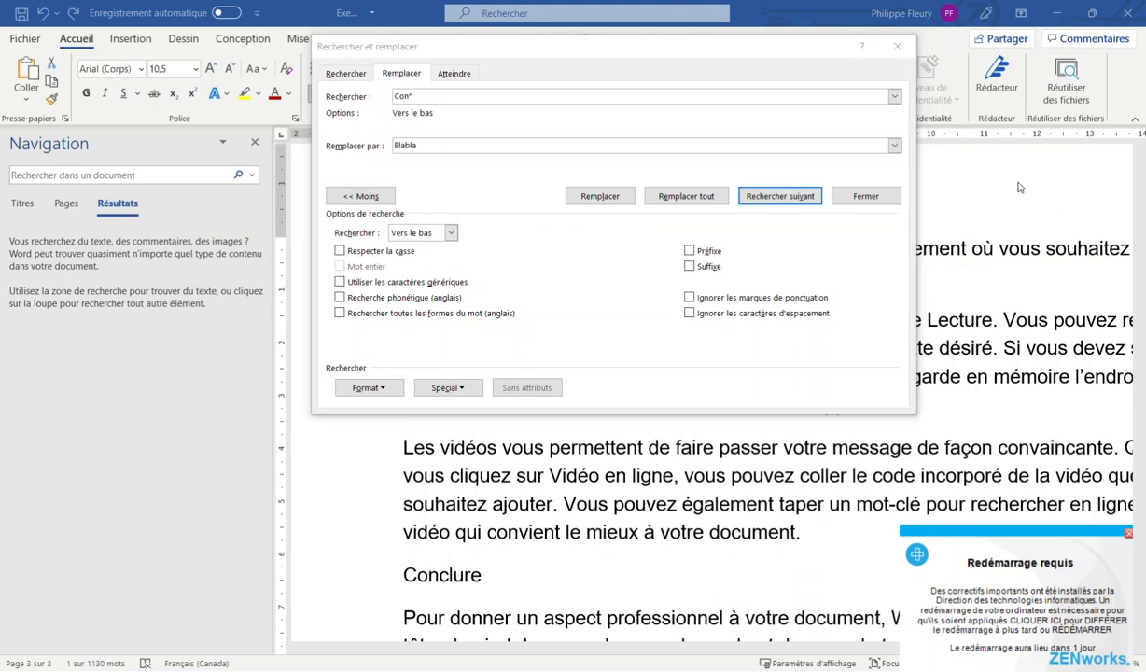
Close the find-and-replace dialog and show the headings list in the Navigation pane
click(897, 47)
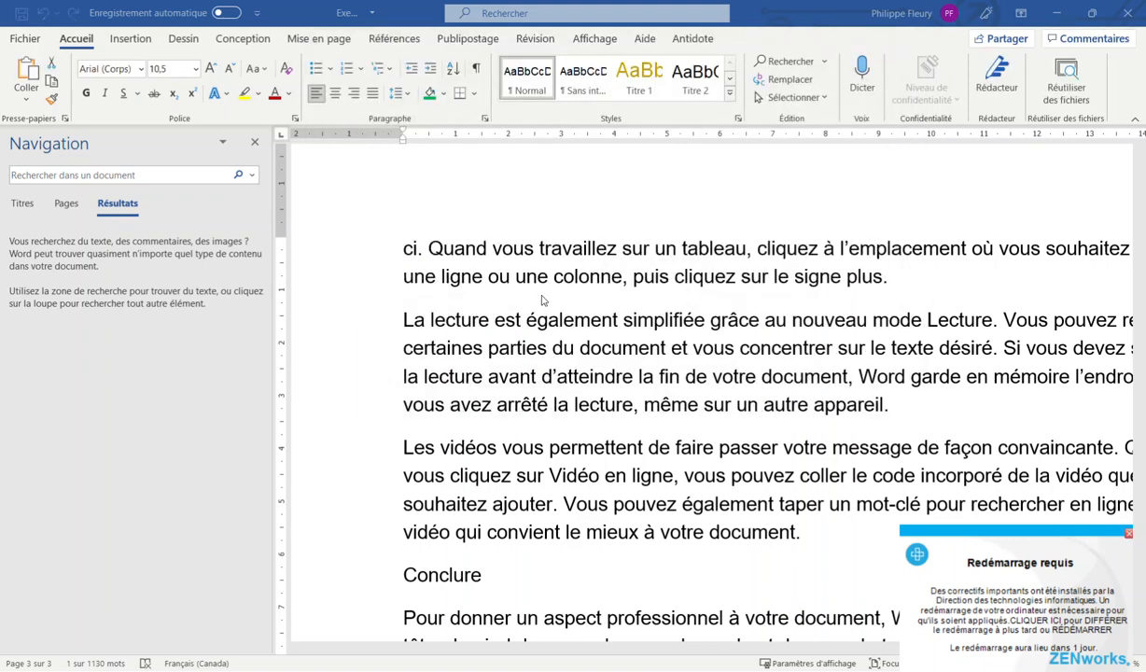
click(67, 204)
click(28, 206)
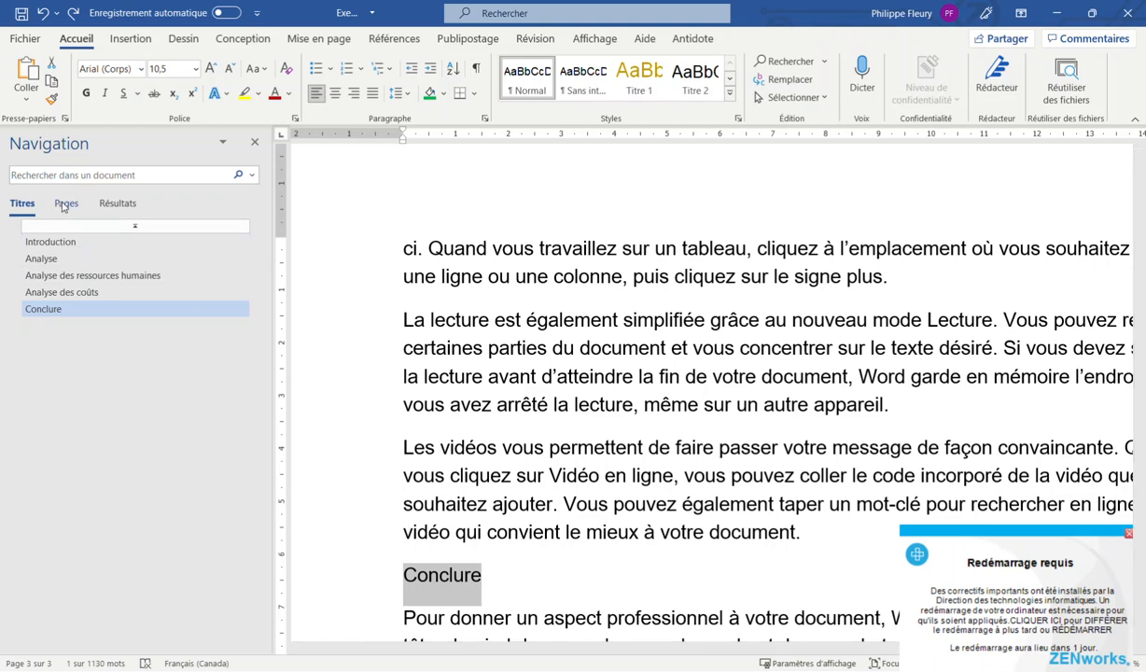
Step through Introduction, Analyse, ressources humaines and coûts down to Conclure, then close the pane
click(47, 241)
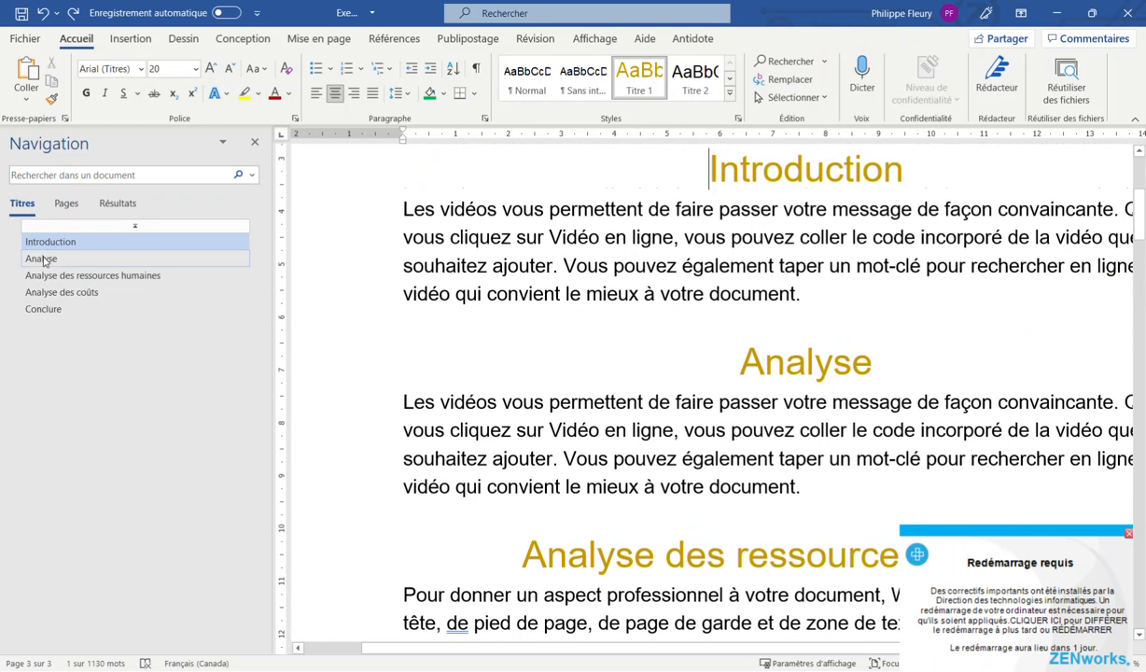
click(42, 259)
click(56, 275)
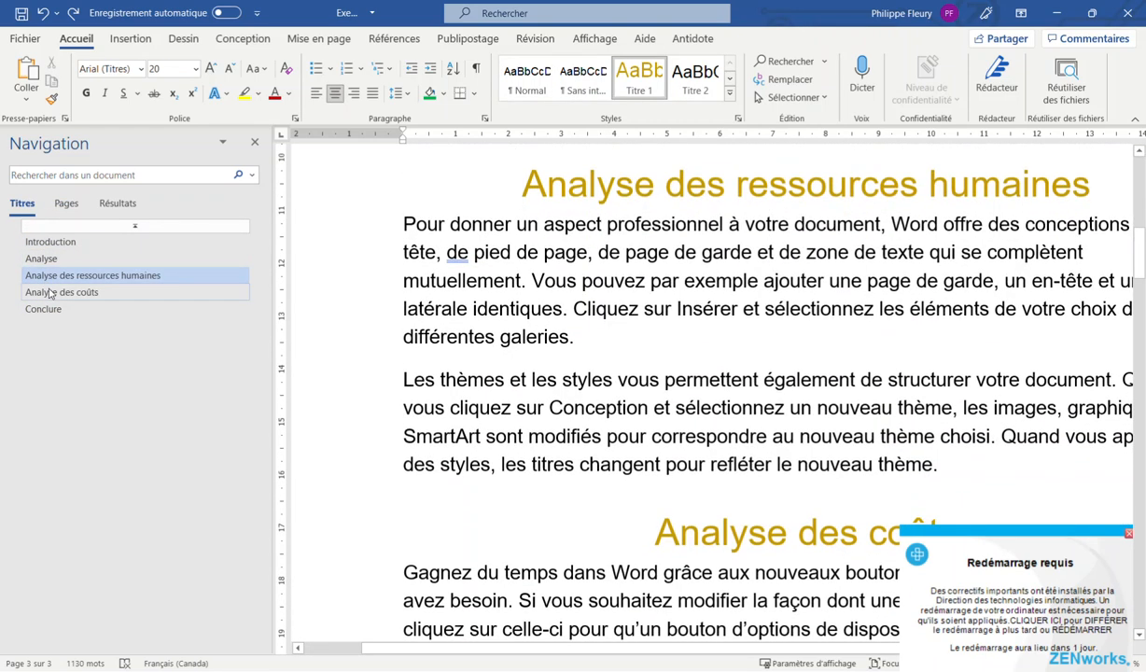
click(51, 292)
click(47, 308)
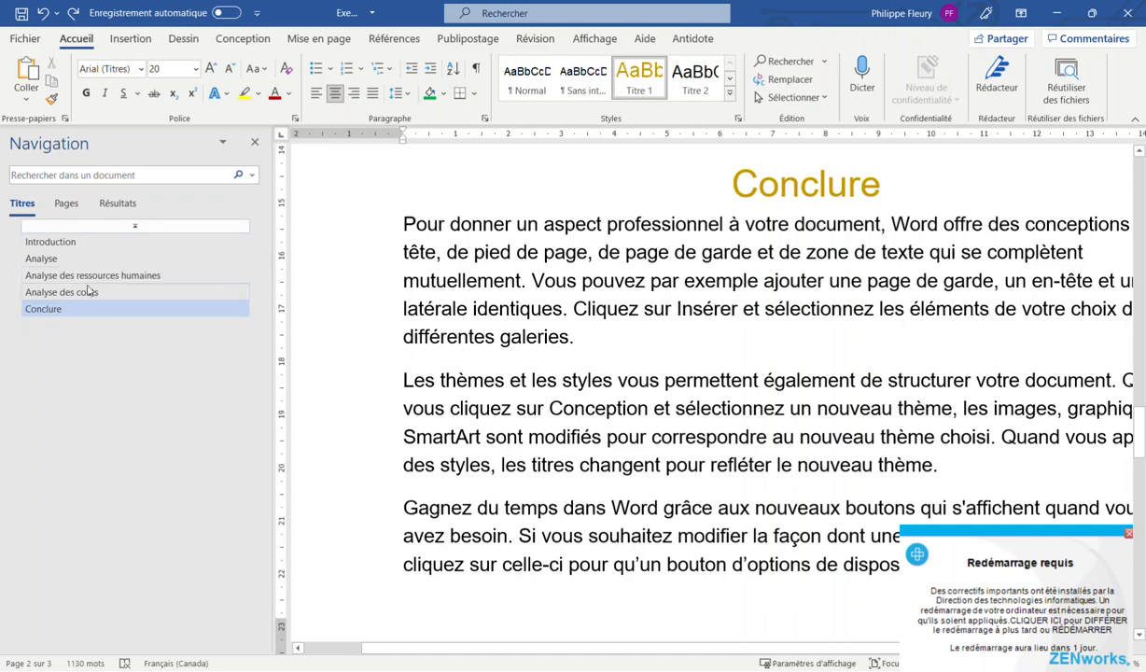
click(255, 145)
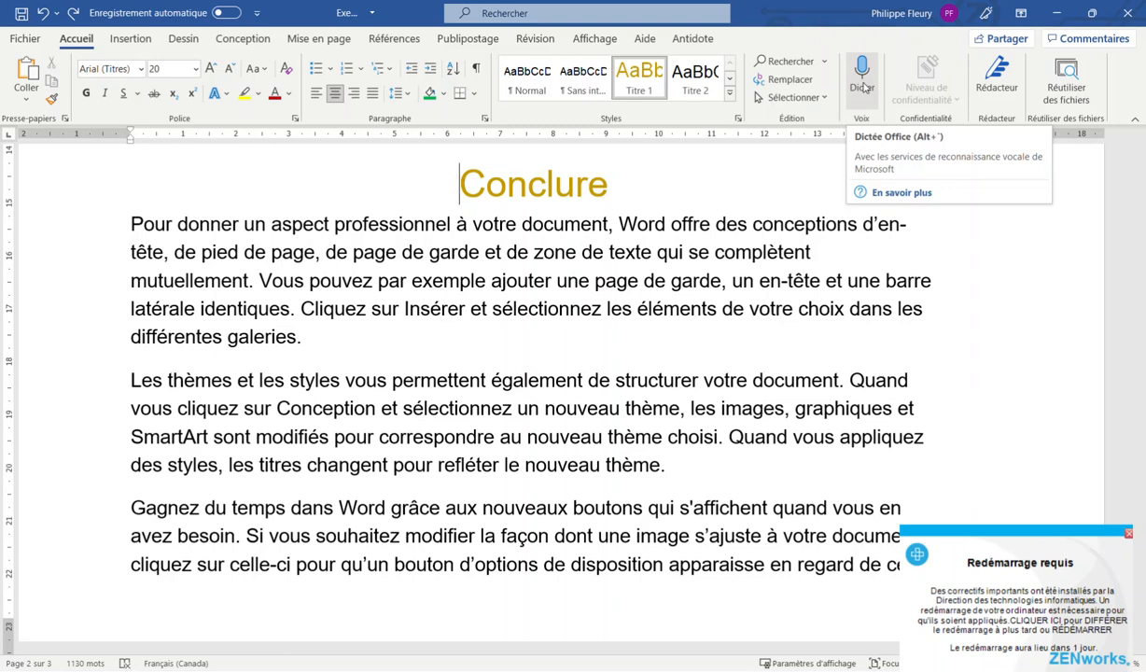
Run Rédacteur on the report and review its 99% score and grammar flag
click(1003, 79)
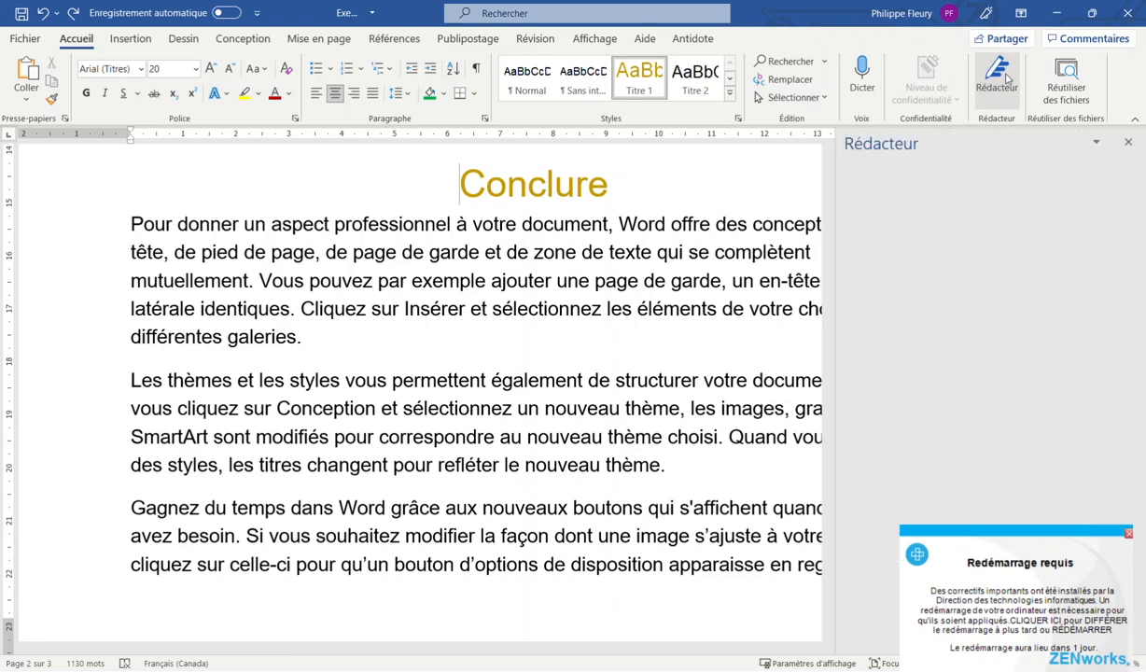
click(931, 207)
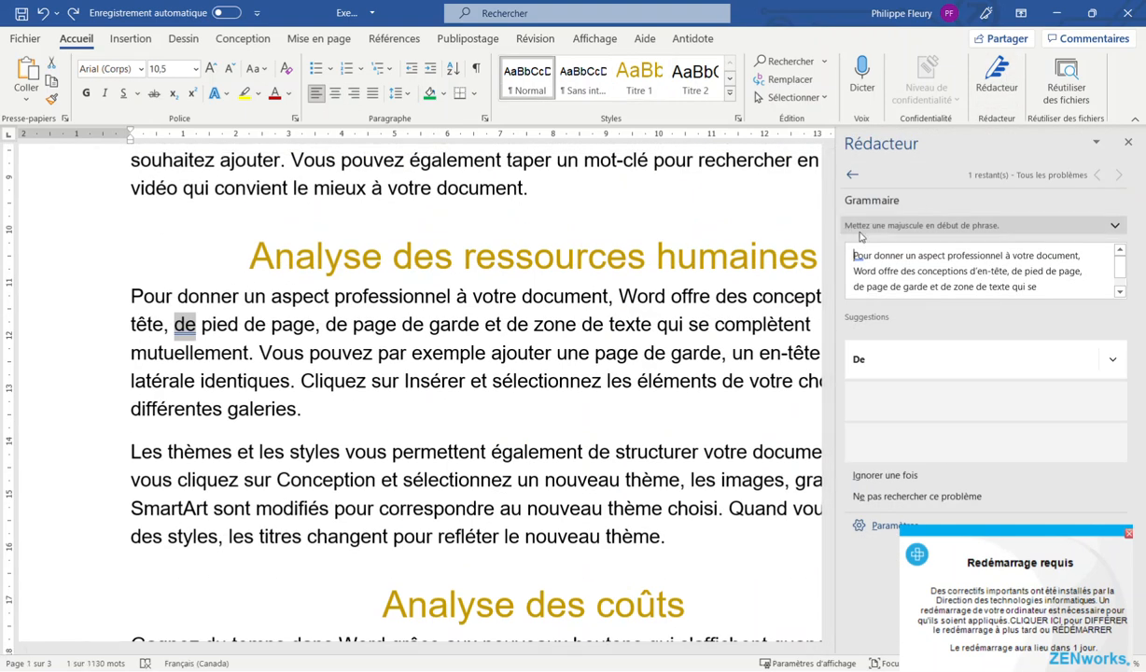
click(853, 177)
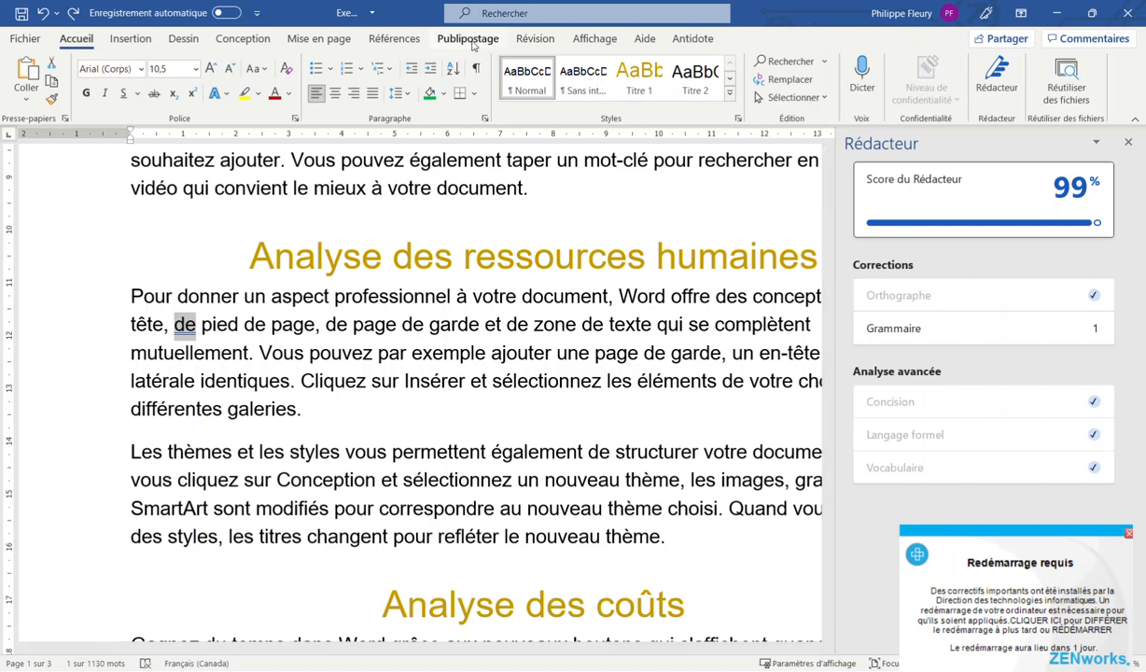
click(535, 38)
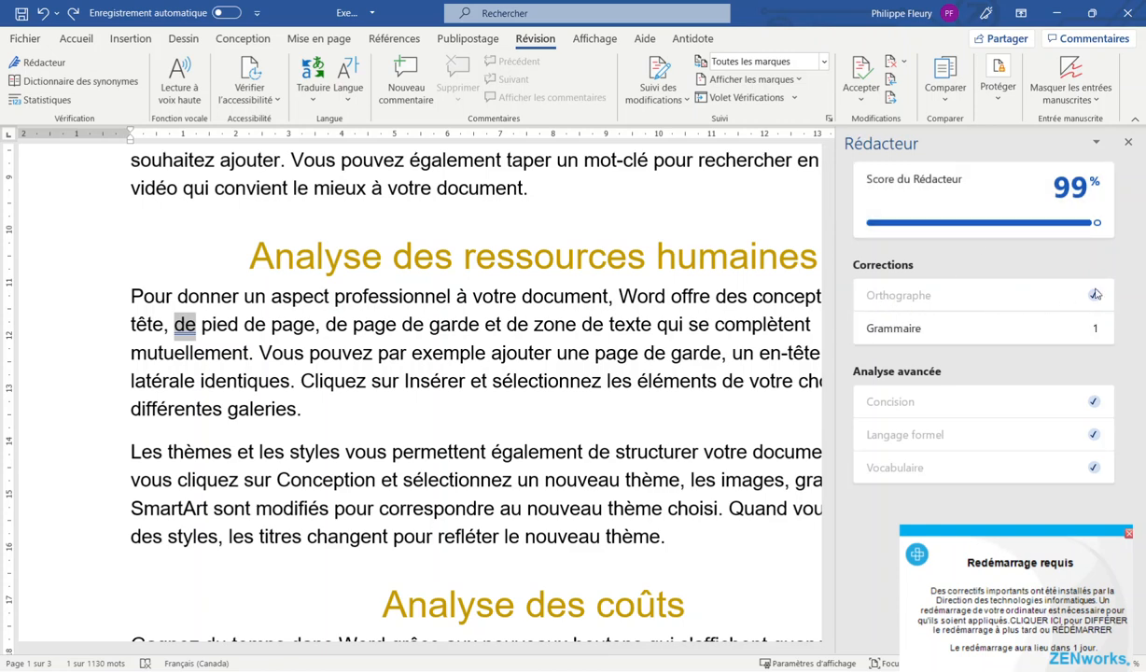
Try the suggested capital 'De' for the flagged word 'de' and dismiss the warning
click(958, 332)
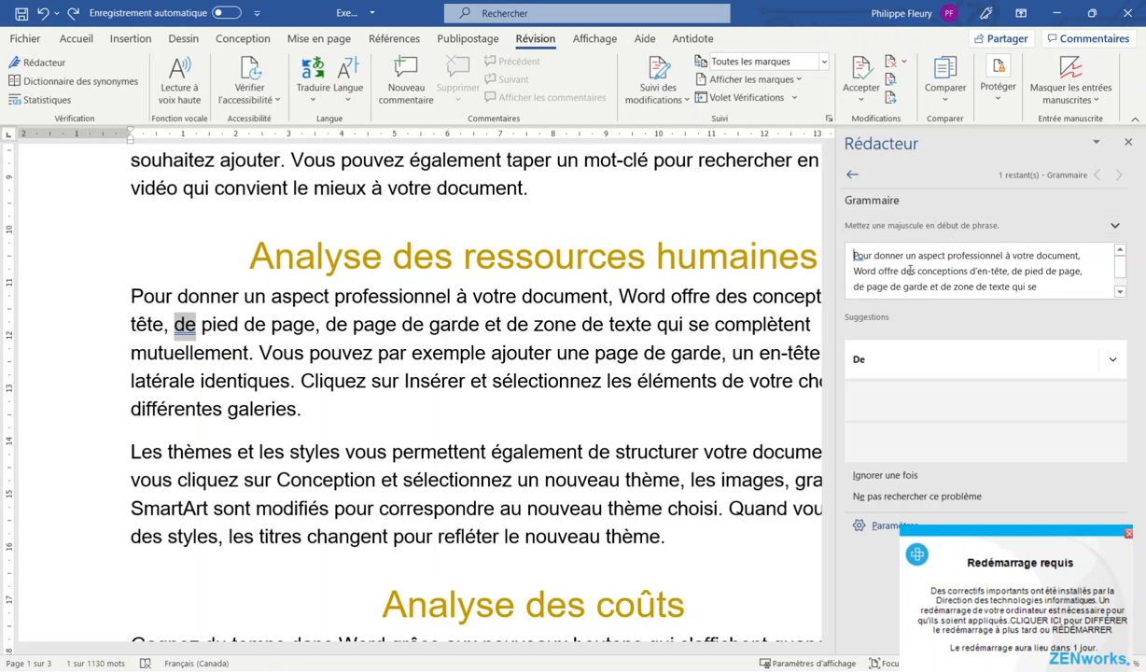
click(164, 303)
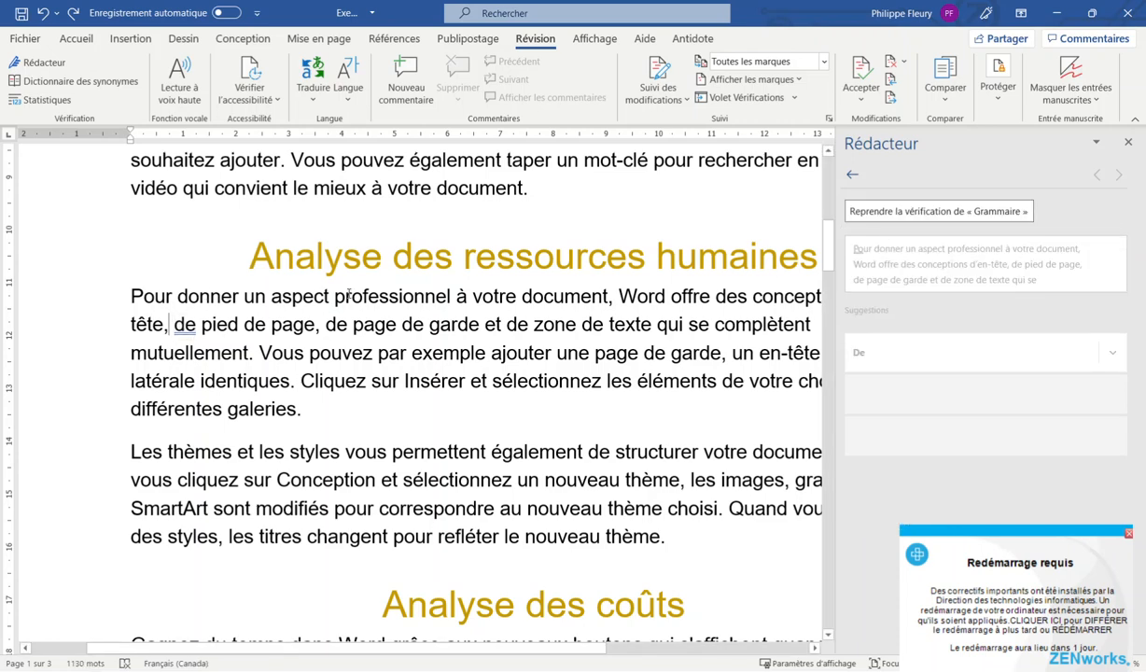
double_click(183, 323)
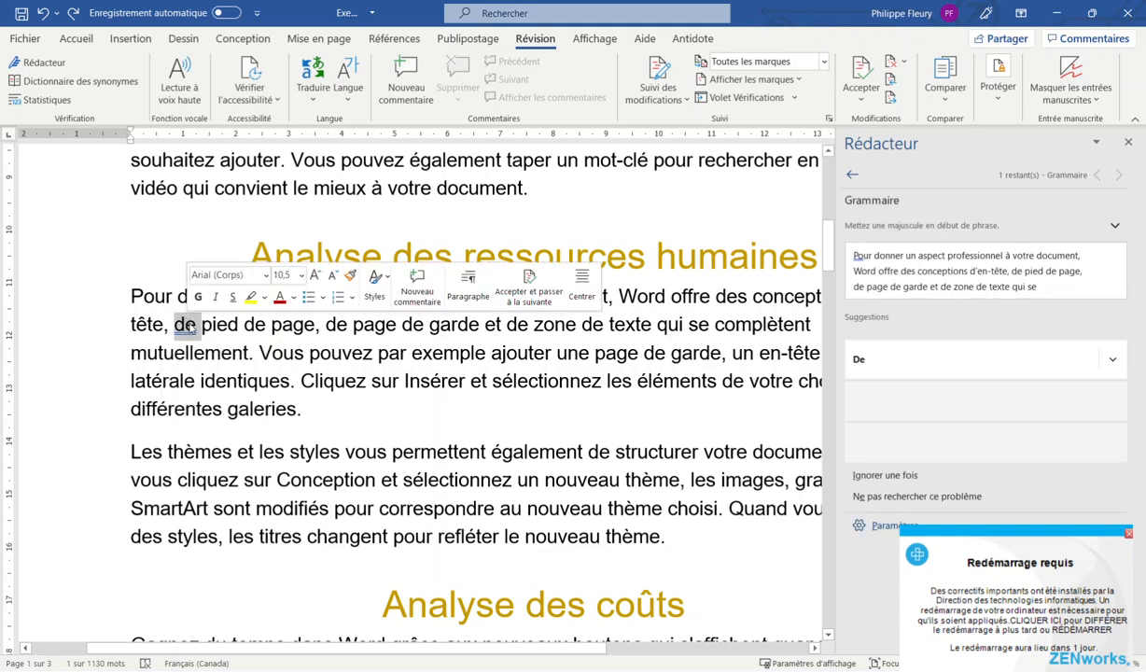
click(886, 360)
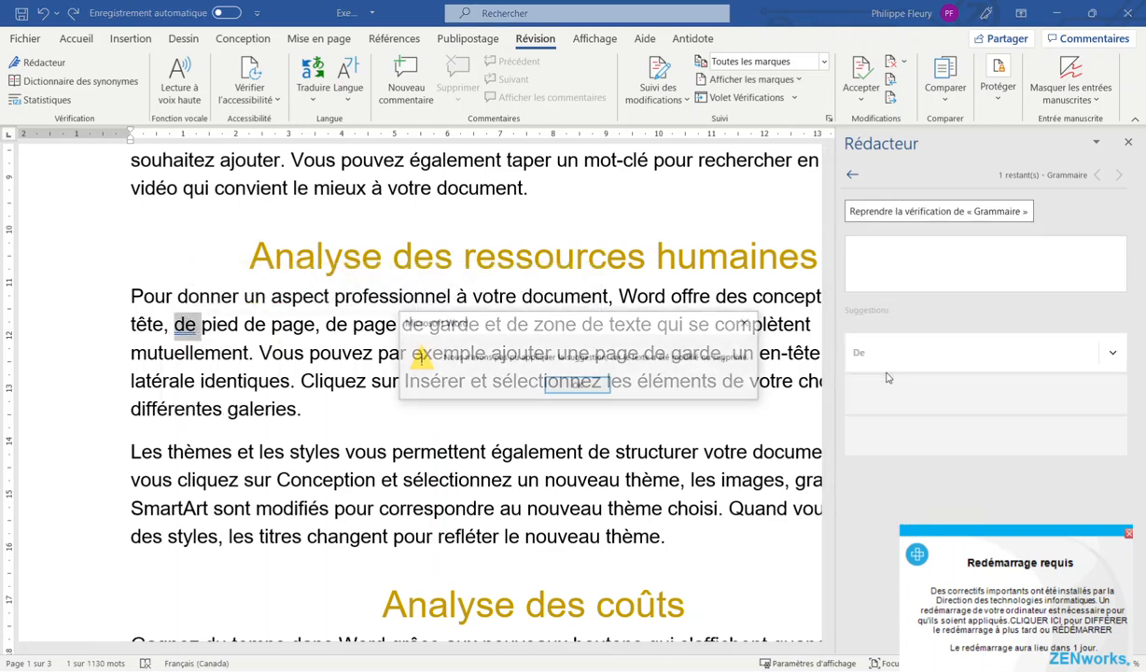
click(577, 387)
click(482, 375)
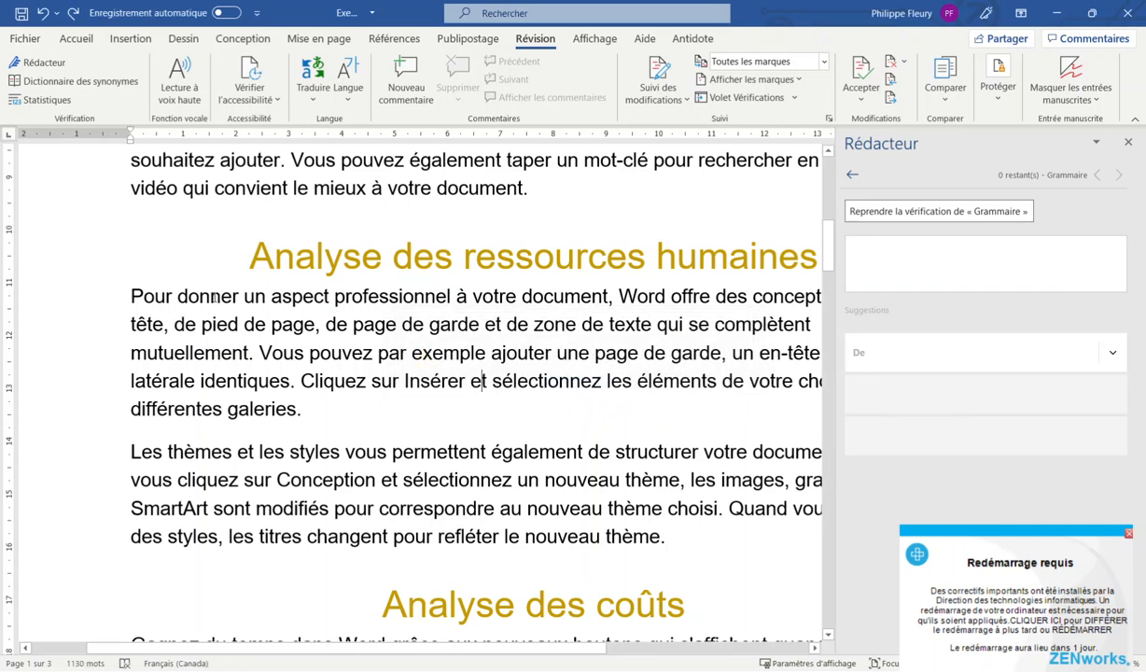
click(344, 257)
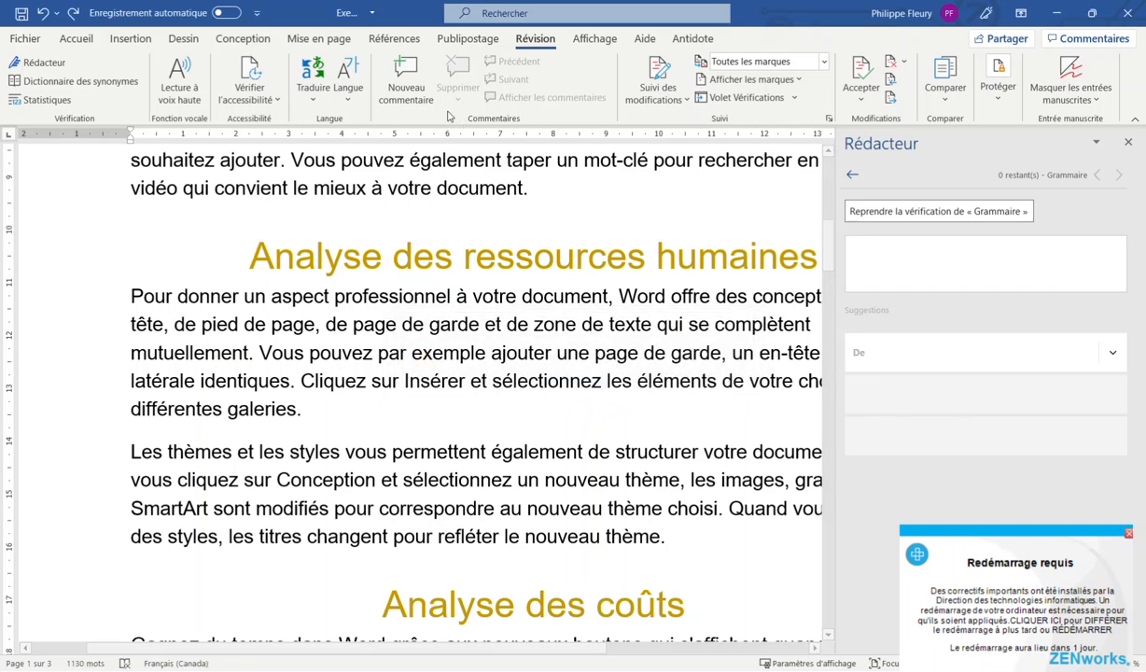
click(75, 38)
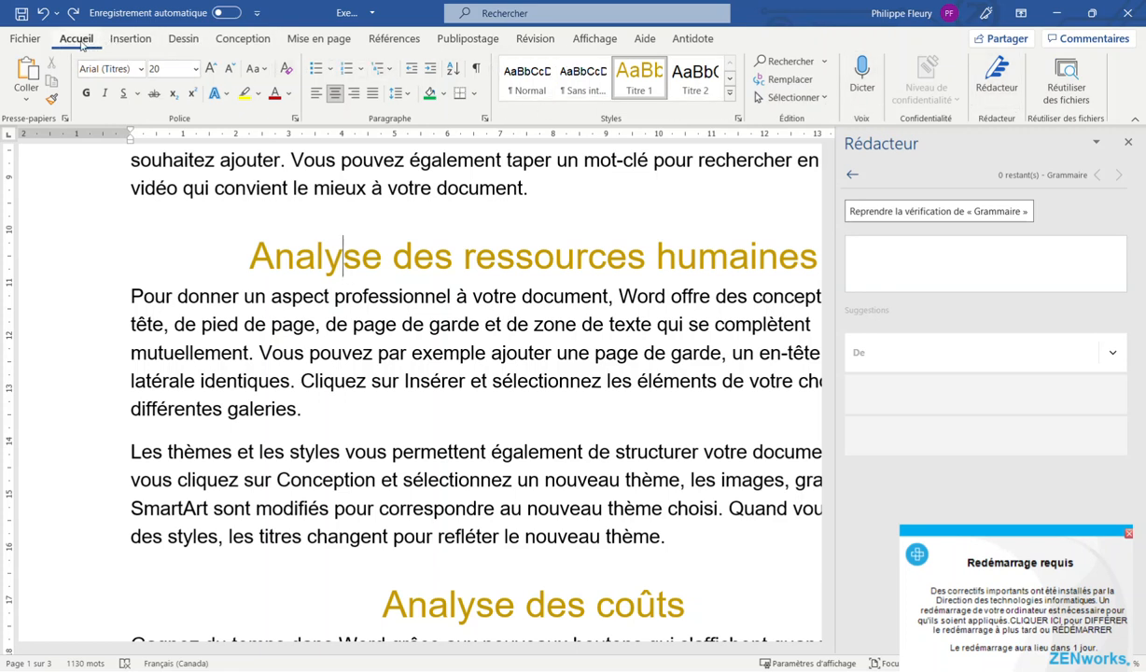
click(131, 40)
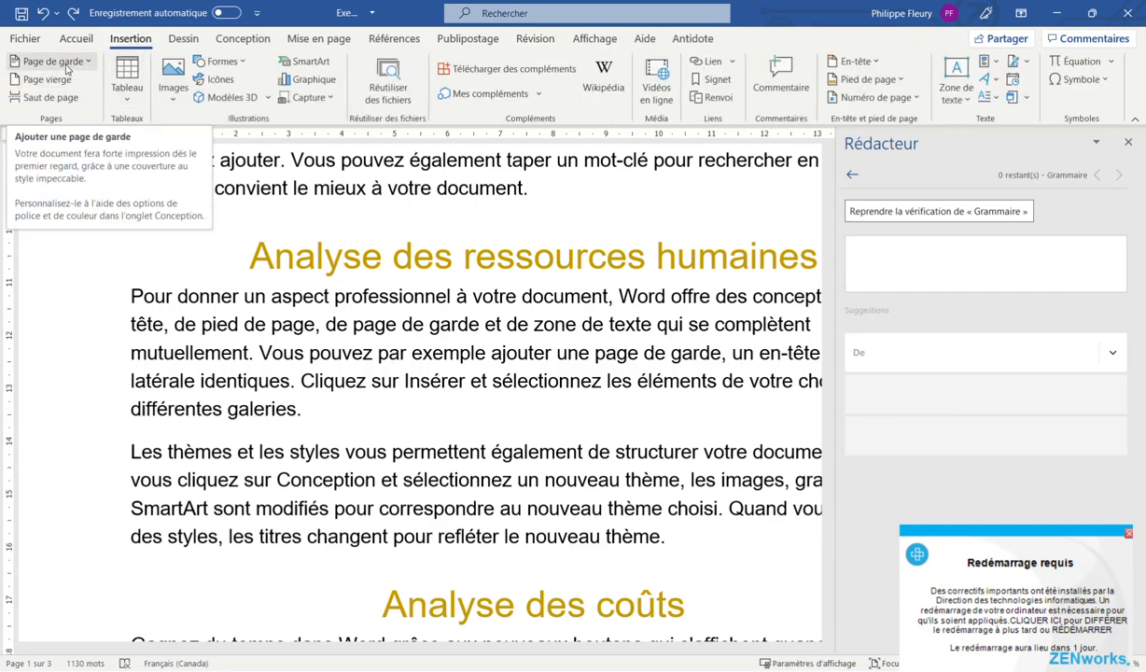
From the start of the report's title, bring up the Page de garde designs
drag(829, 234, 829, 173)
click(155, 350)
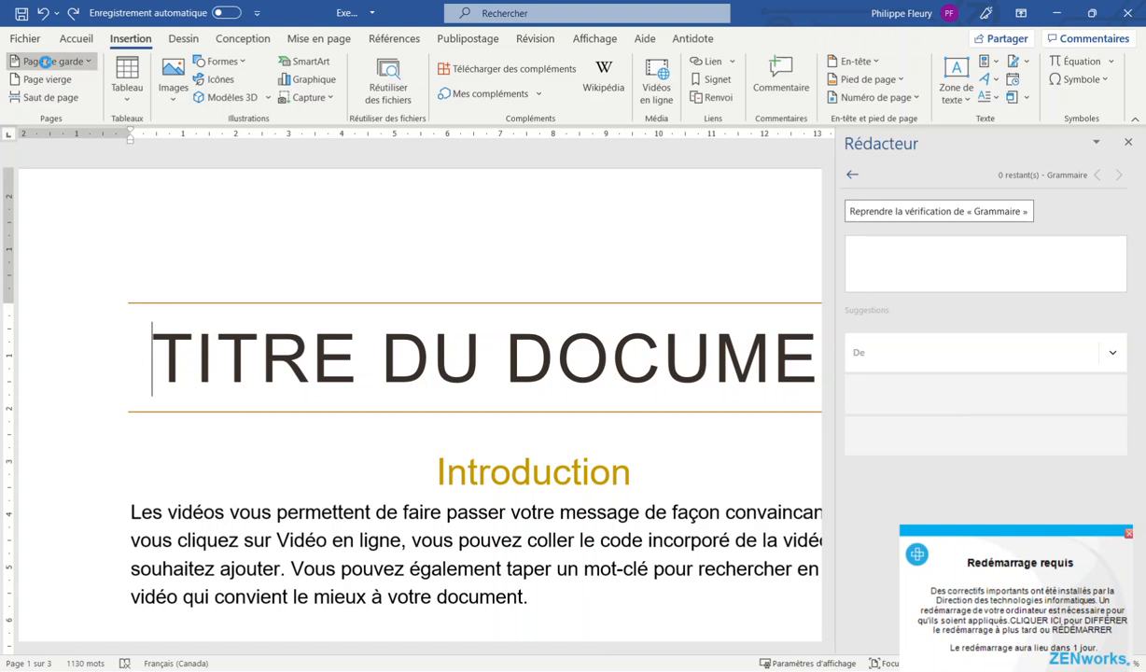
click(46, 64)
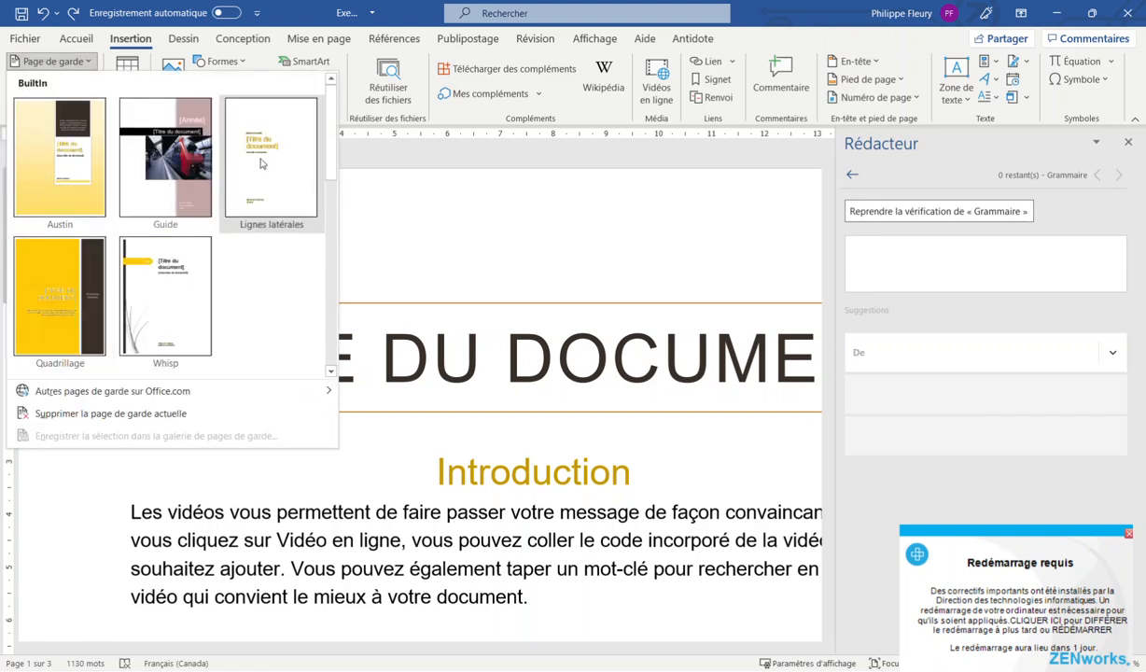
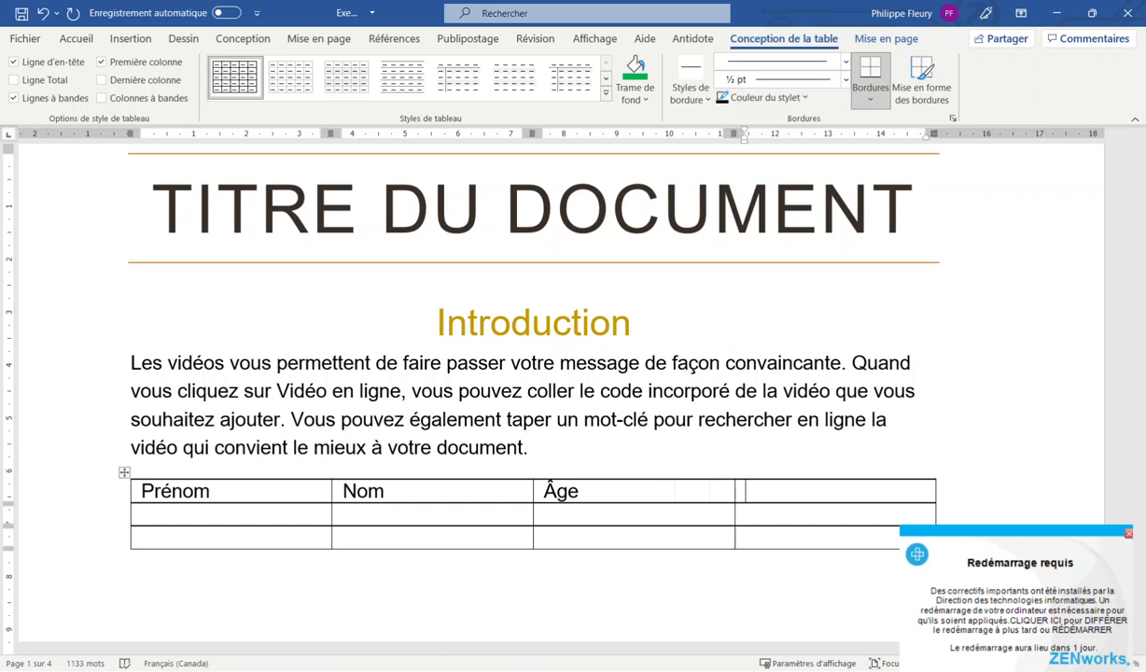
Enter Sexe as the fourth header after Prénom, Nom and Âge, and type test text 'dsf' below
text(Sexe)
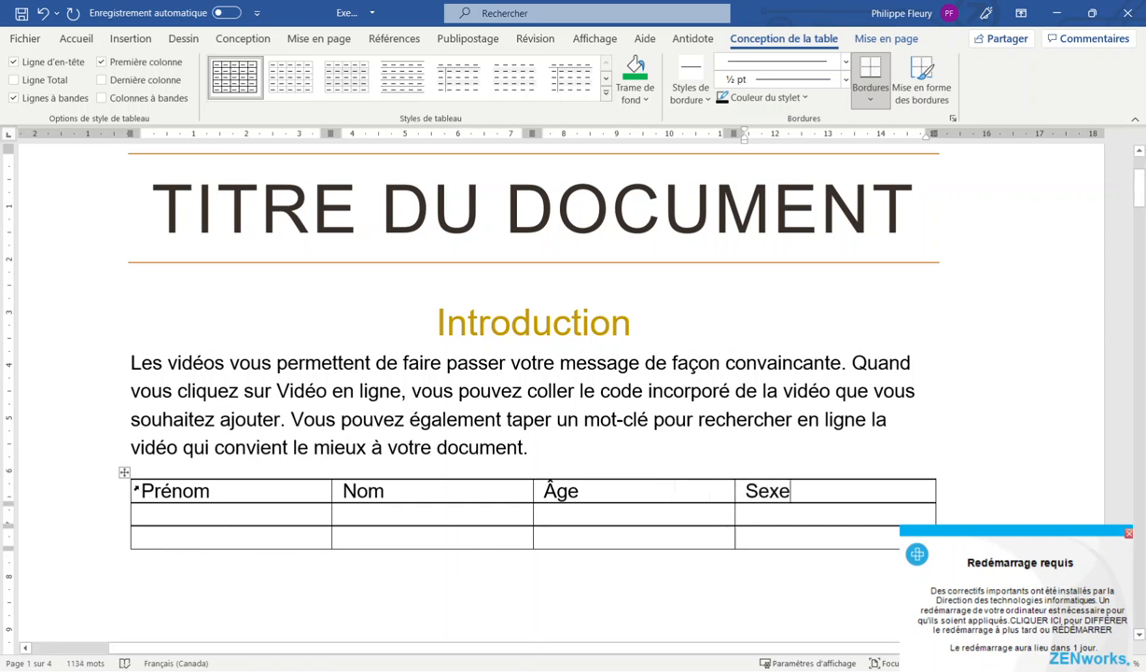
drag(136, 487, 798, 492)
click(245, 514)
text(dsf)
Test Tab and Shift+Tab movement across the second row, then delete the test text
click(373, 511)
key(Tab)
key(shift+Tab)
key(shift+Tab)
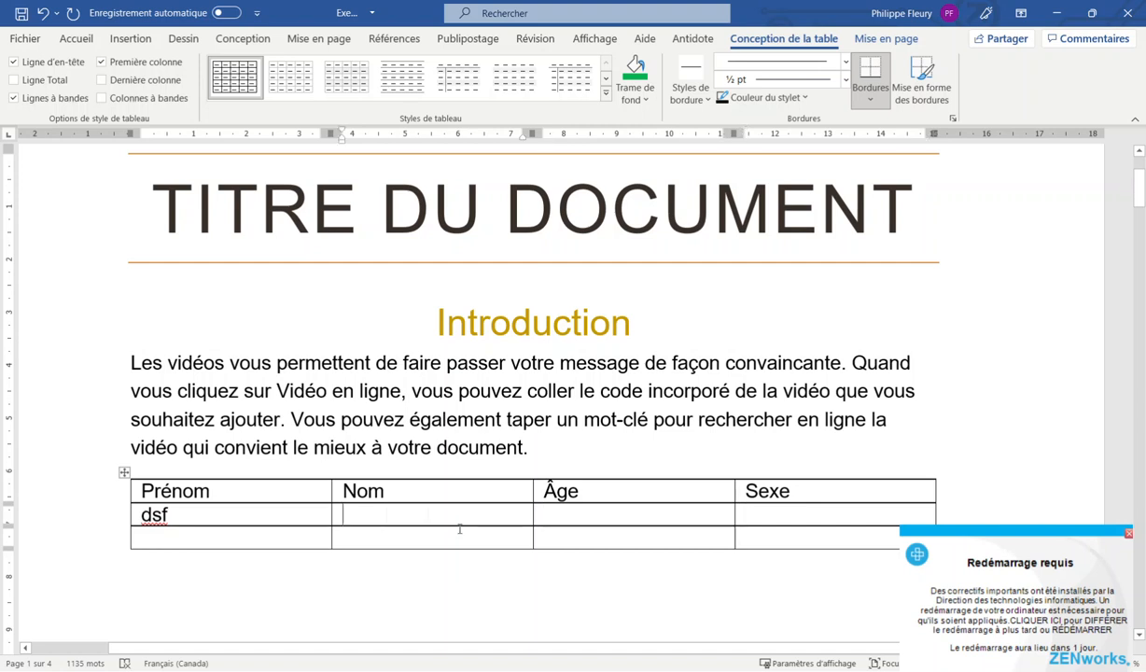
key(Tab)
key(Tab)
key(shift+Tab)
key(shift+Tab)
key(Tab)
key(Tab)
key(shift+Tab)
key(shift+Tab)
double_click(273, 519)
key(BackSpace)
key(BackSpace)
key(BackSpace)
key(BackSpace)
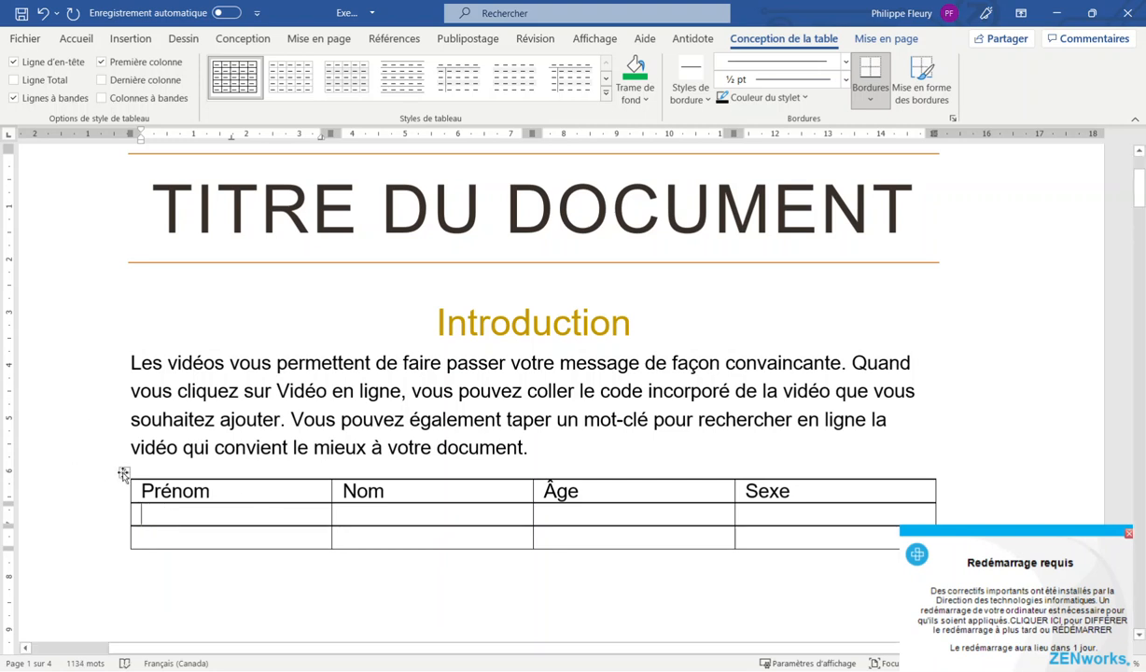
Try moving the table further right on the page, then undo the move
drag(125, 474, 268, 465)
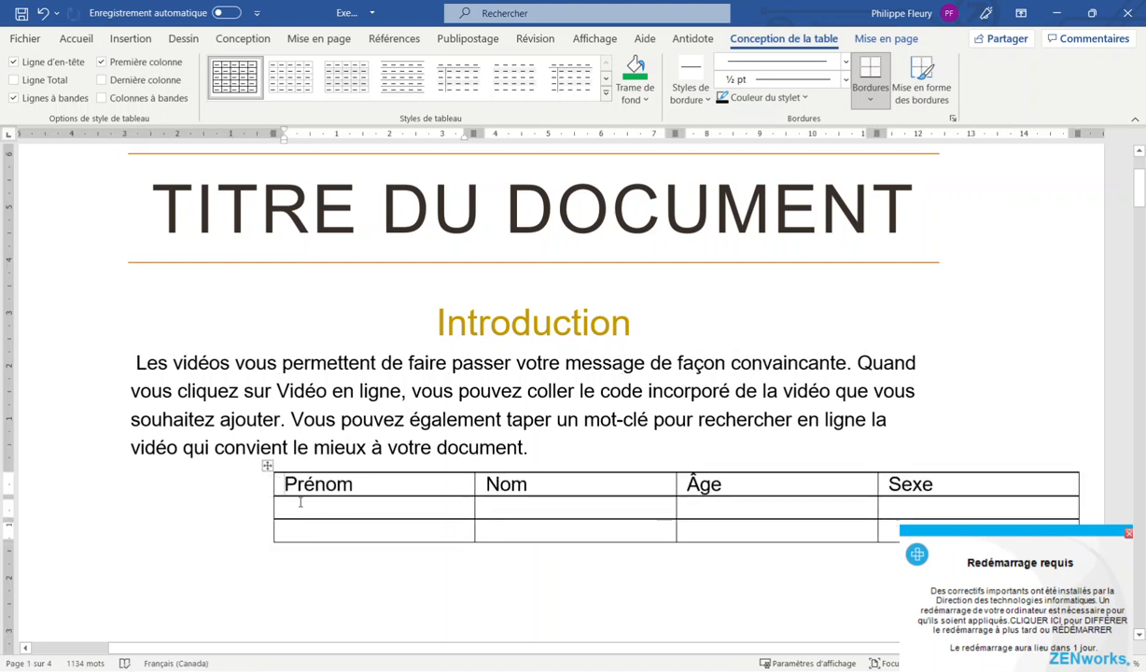
key(ctrl+z)
click(211, 513)
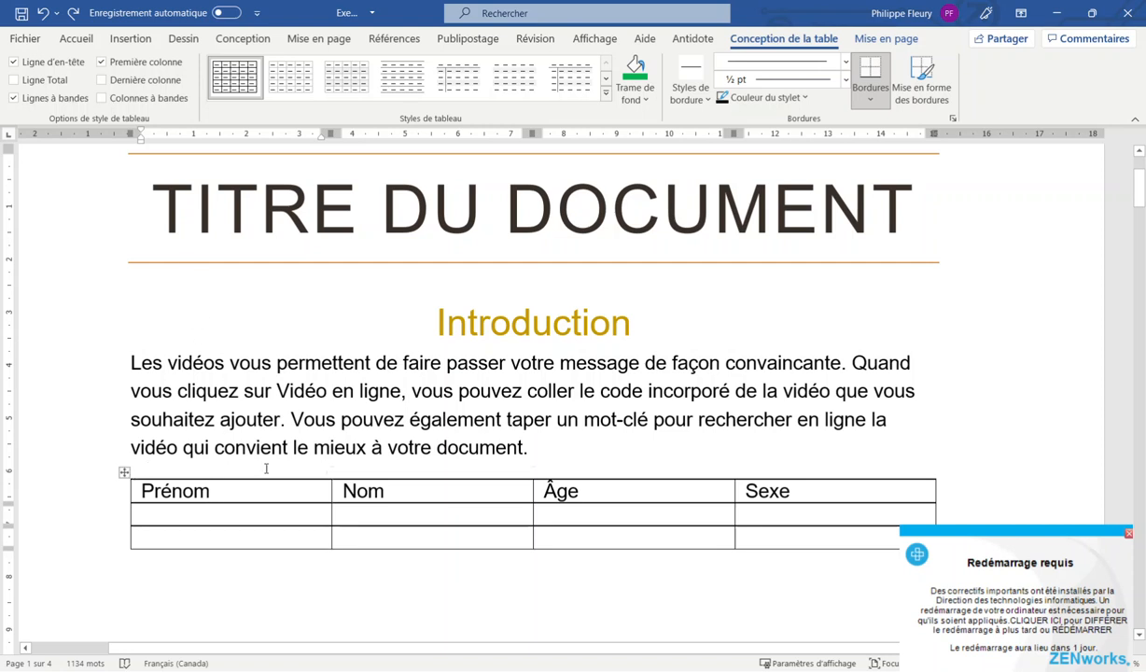
Toggle the Ligne d'en-tête formatting on the header row, then select the last row
drag(778, 490, 187, 502)
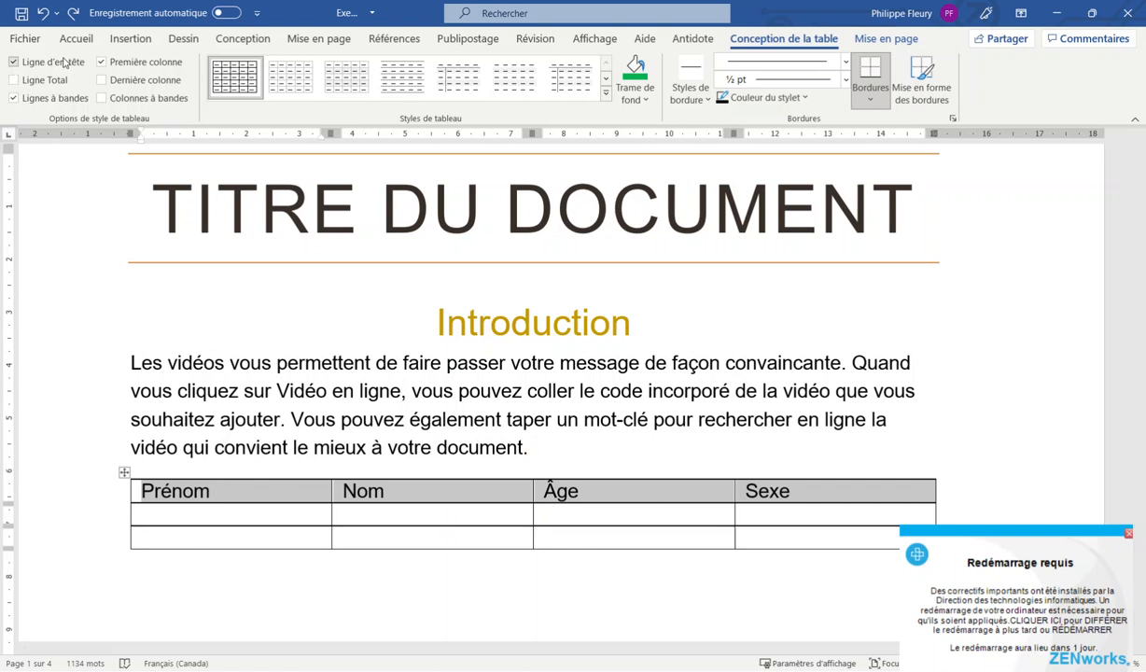
click(14, 61)
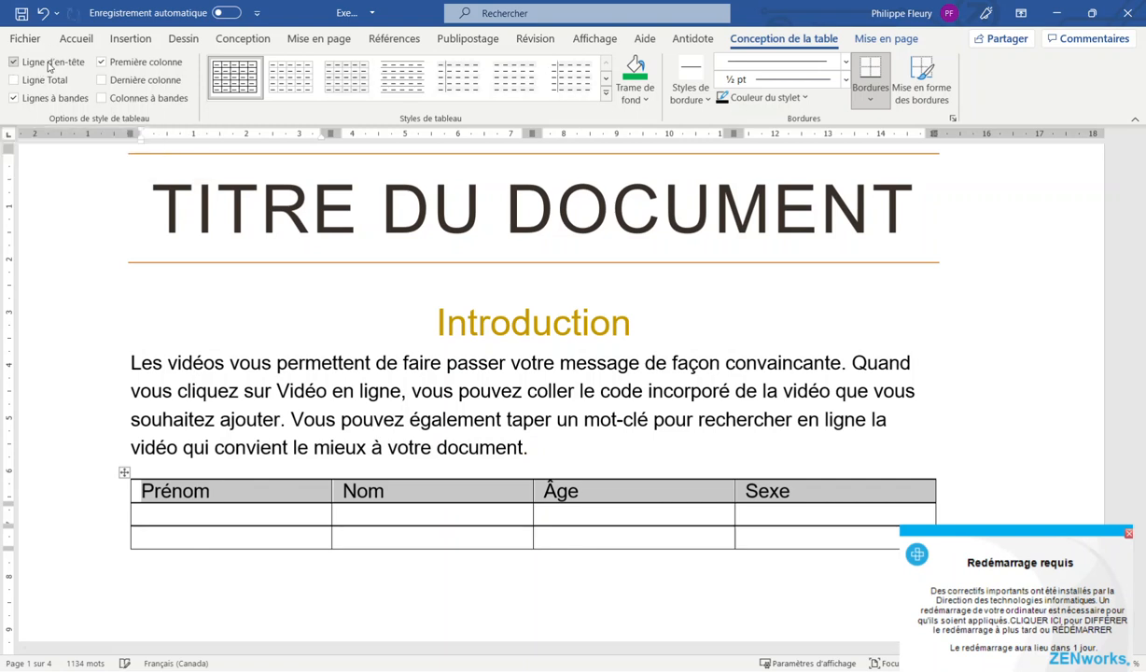
click(77, 63)
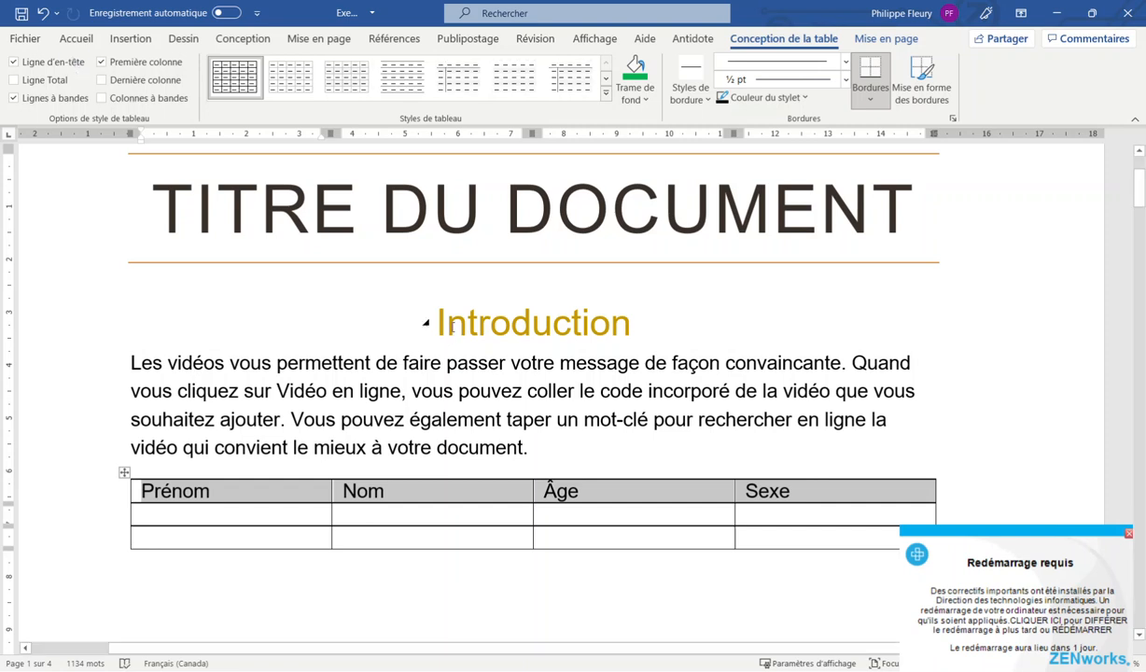
mouse_move(767, 538)
mouse_down()
mouse_move(271, 537)
mouse_move(196, 508)
mouse_move(192, 487)
mouse_up()
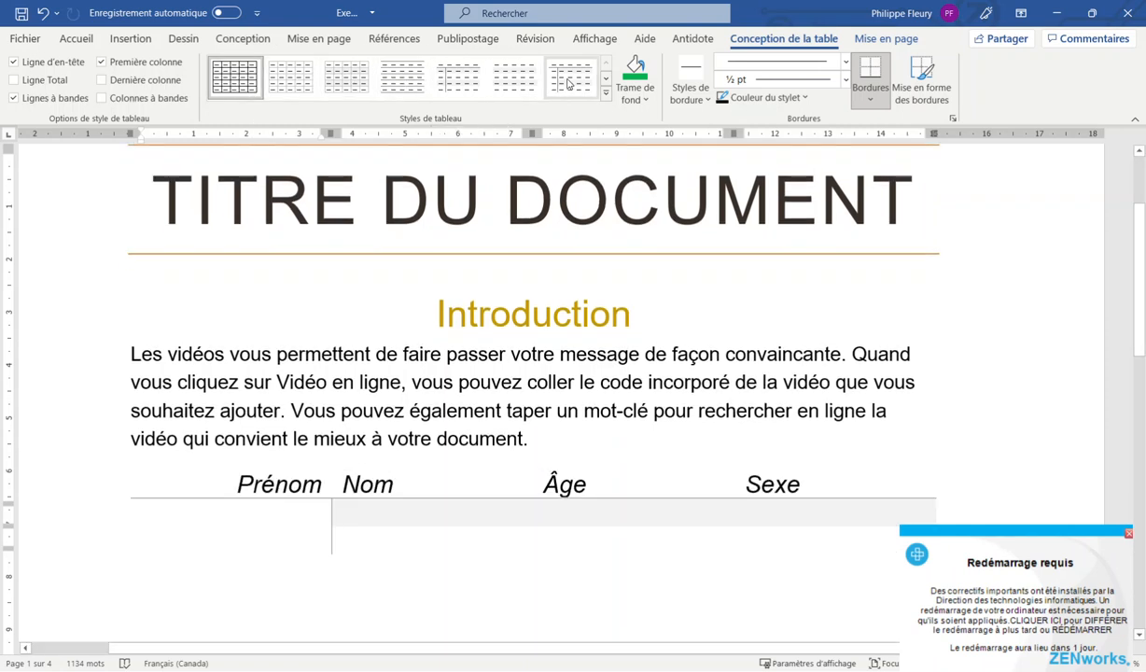
Browse the table styles gallery and undo the applied table style
click(606, 82)
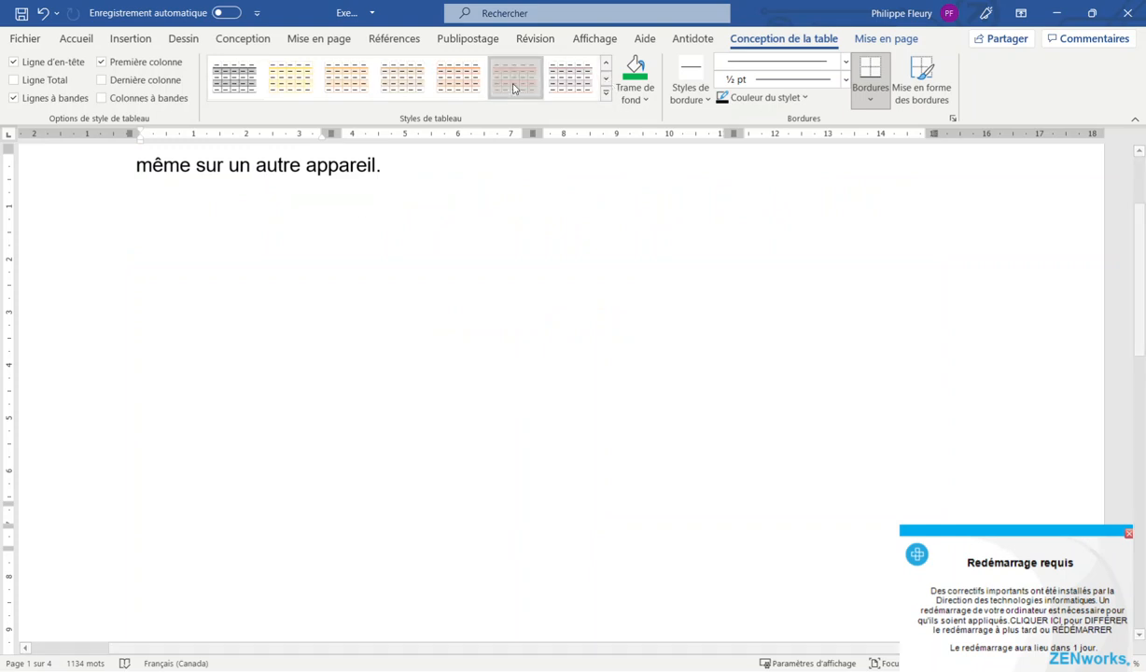
scroll(402, 364, up, 2)
scroll(402, 378, down, 7)
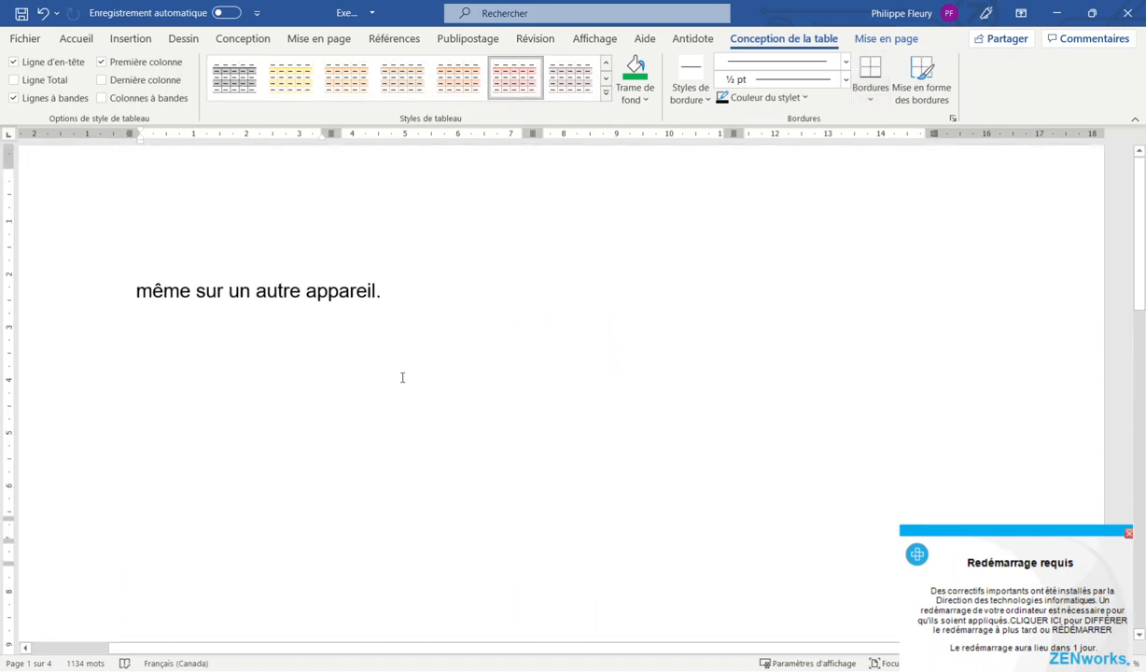
scroll(402, 377, up, 7)
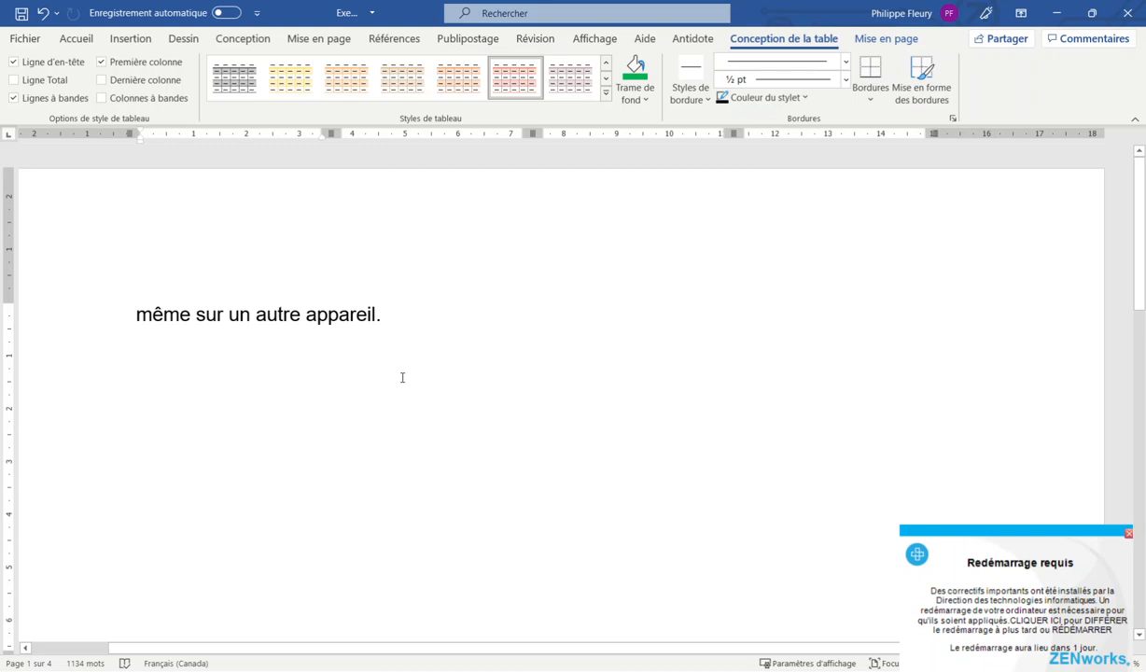
key(ctrl+z)
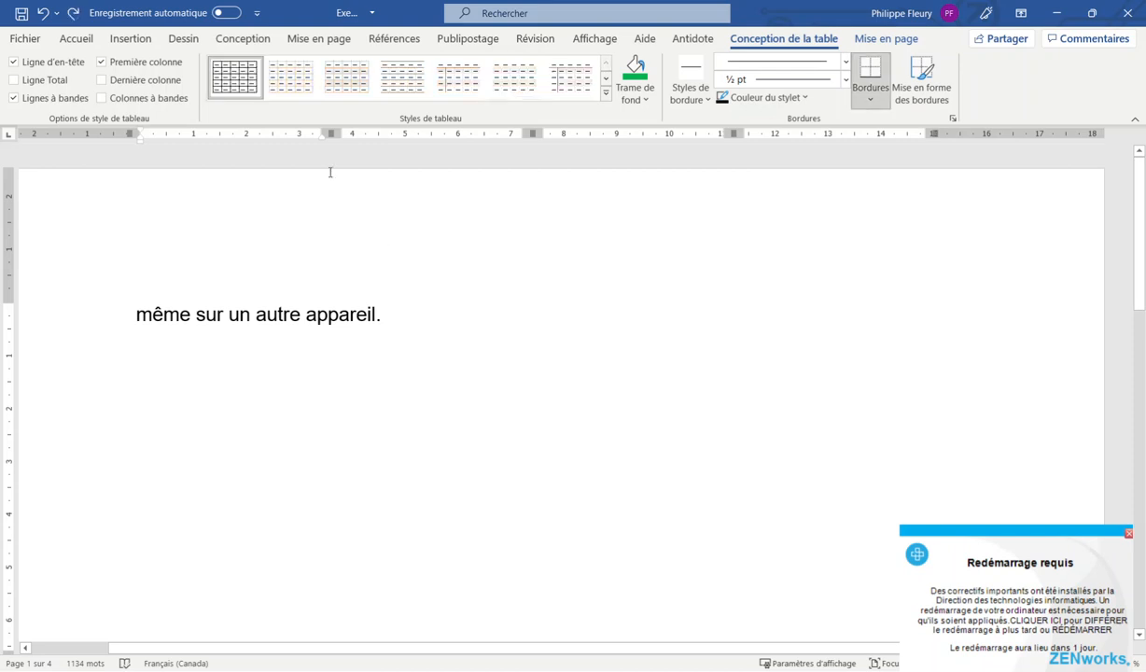
scroll(287, 225, down, 7)
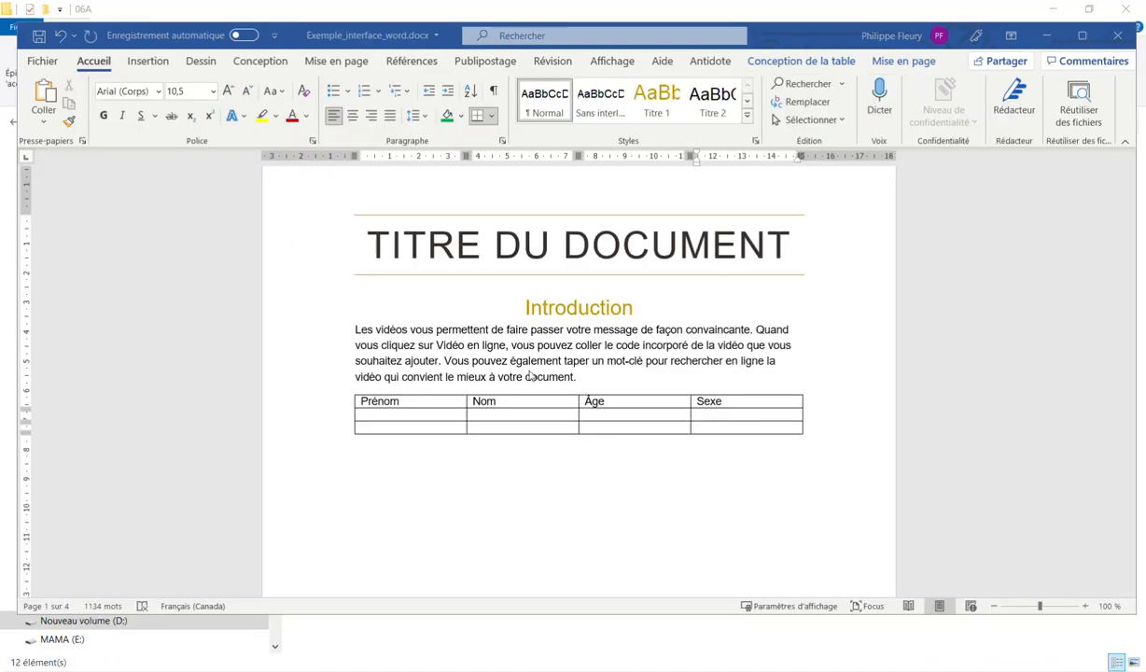
scroll(588, 373, up, 3)
scroll(484, 362, up, 2)
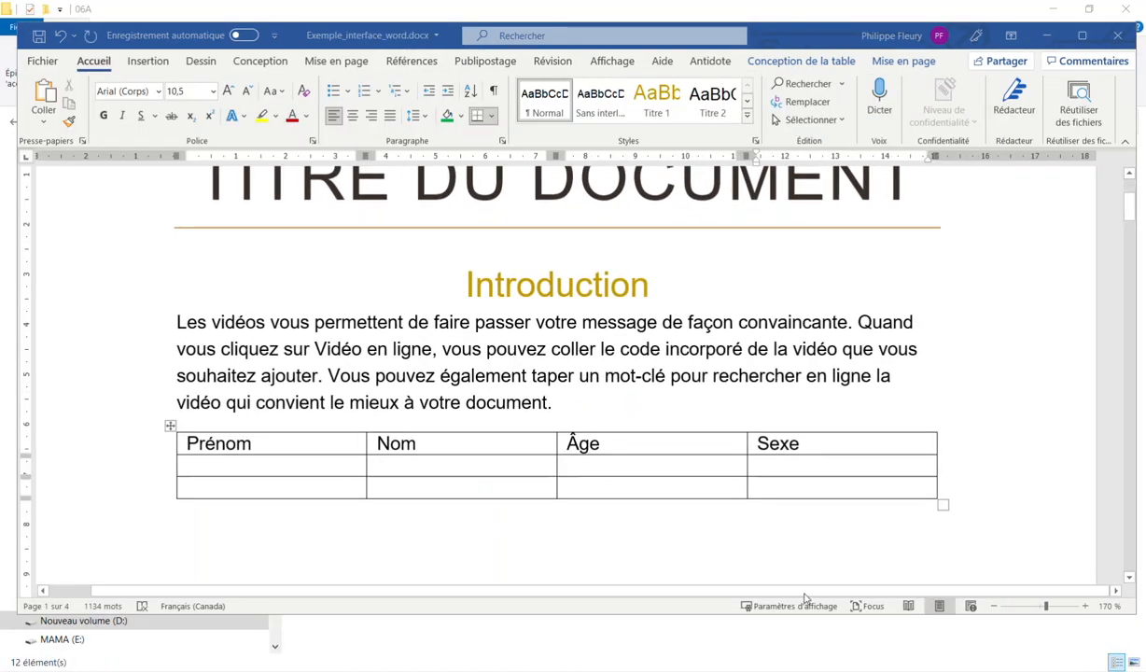
Select the whole table and bring up the Conception de la table options
mouse_move(850, 486)
mouse_down()
mouse_move(629, 485)
mouse_move(251, 460)
mouse_move(251, 451)
mouse_up()
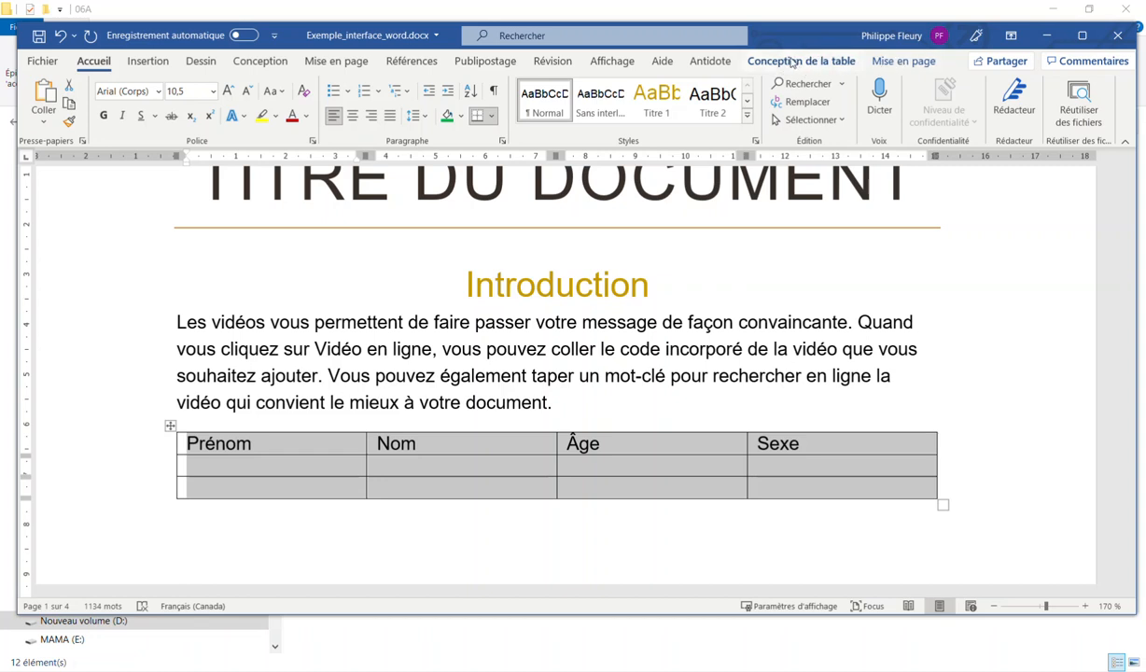
click(569, 341)
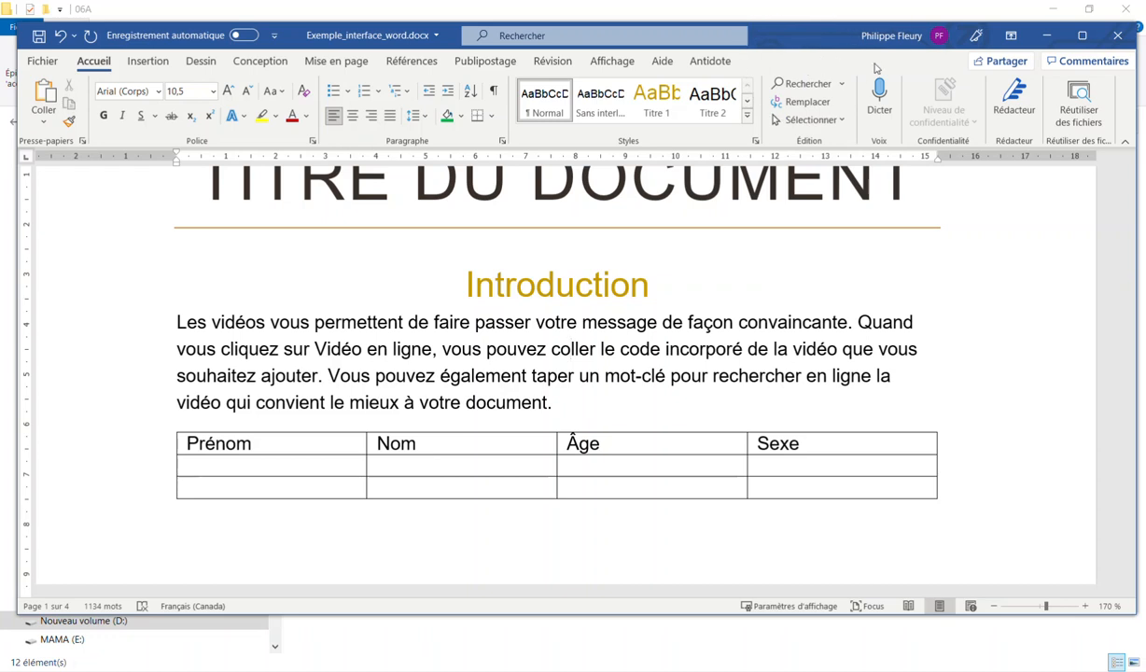
click(522, 467)
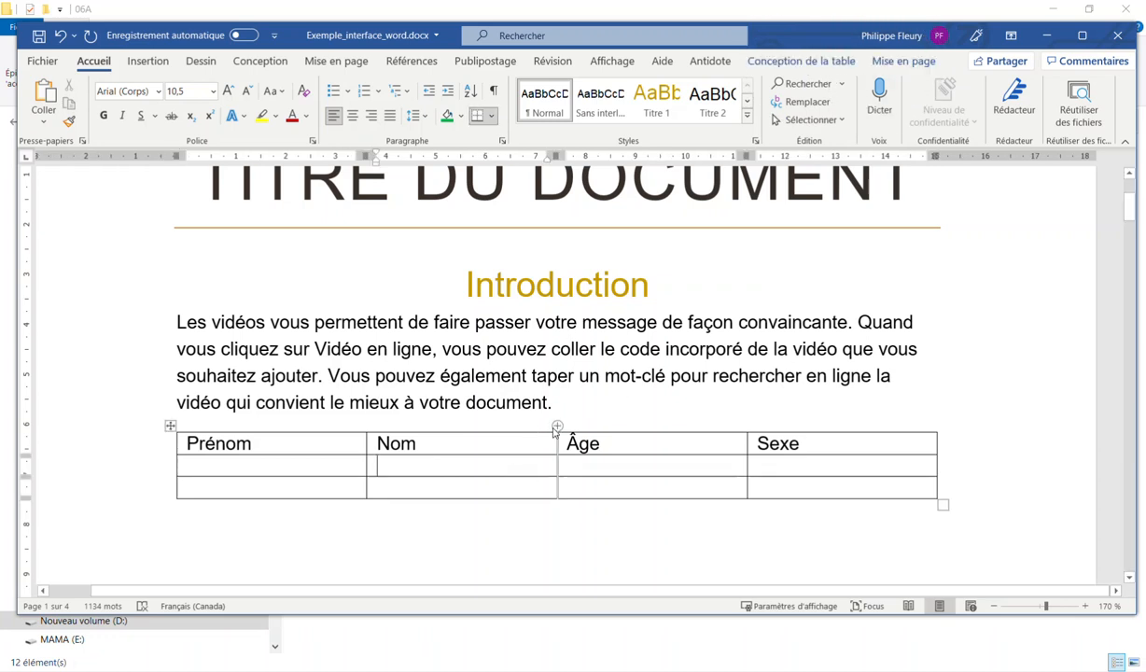
drag(726, 481, 305, 448)
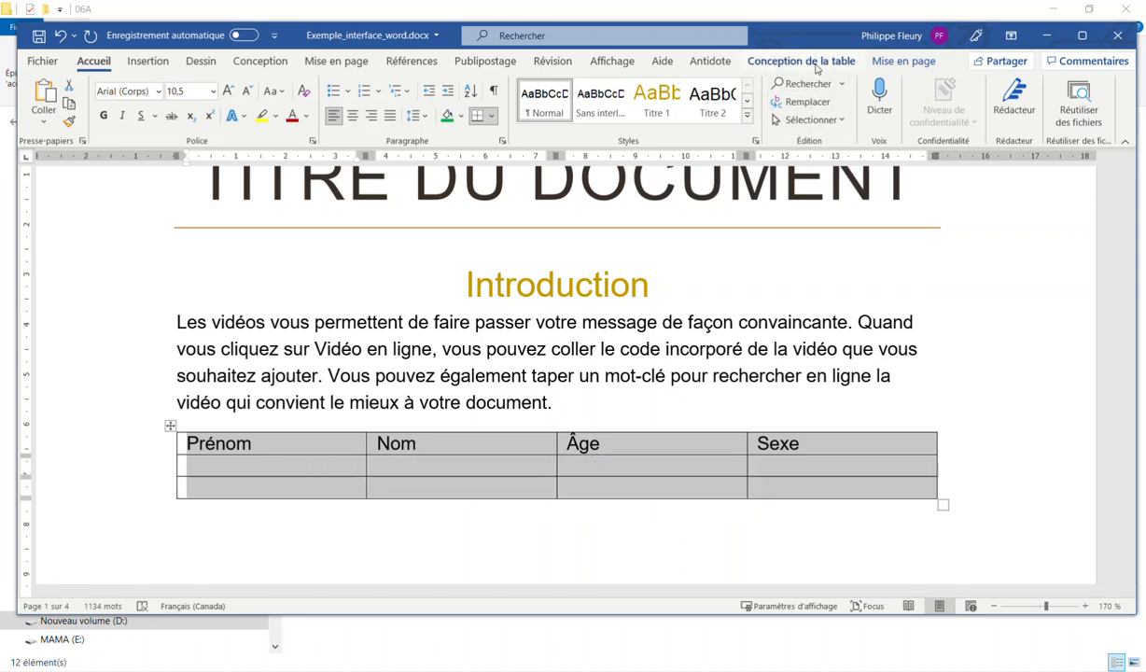
click(784, 62)
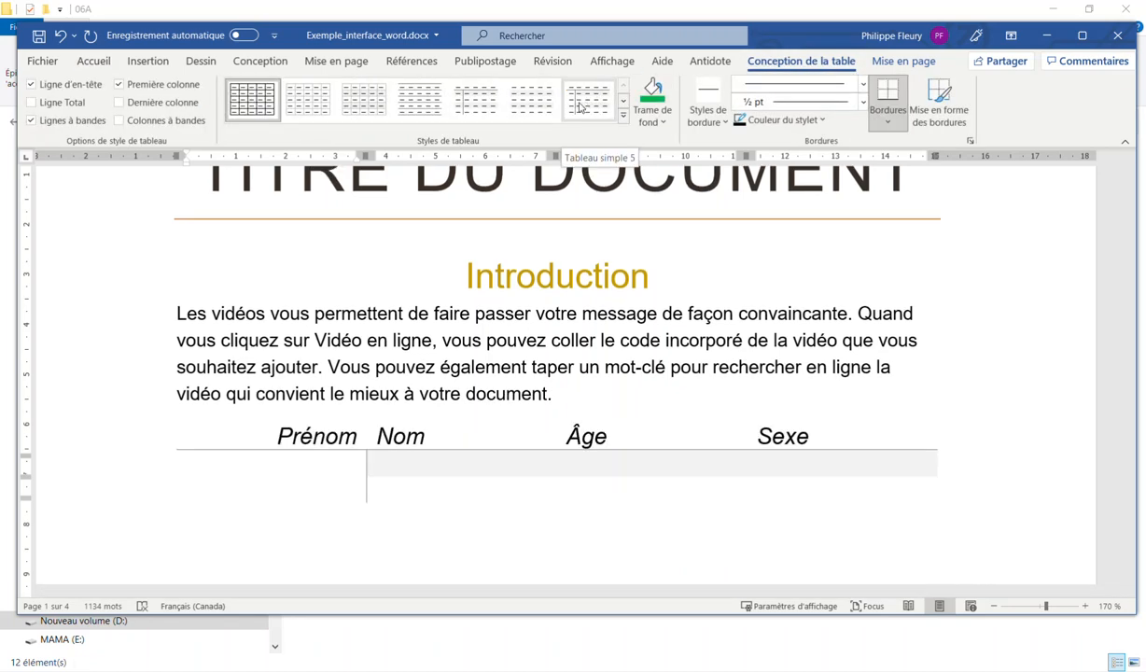
Apply Tableau simple 4 and fill row one with a first and last name, age 40, sex M
click(526, 110)
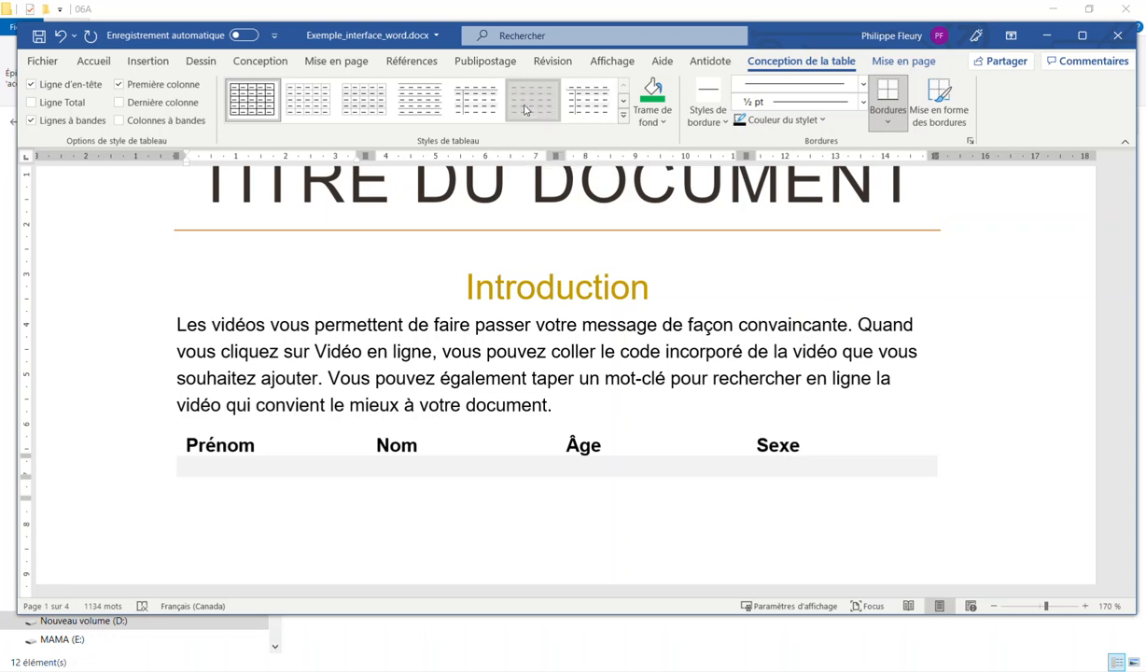
click(249, 472)
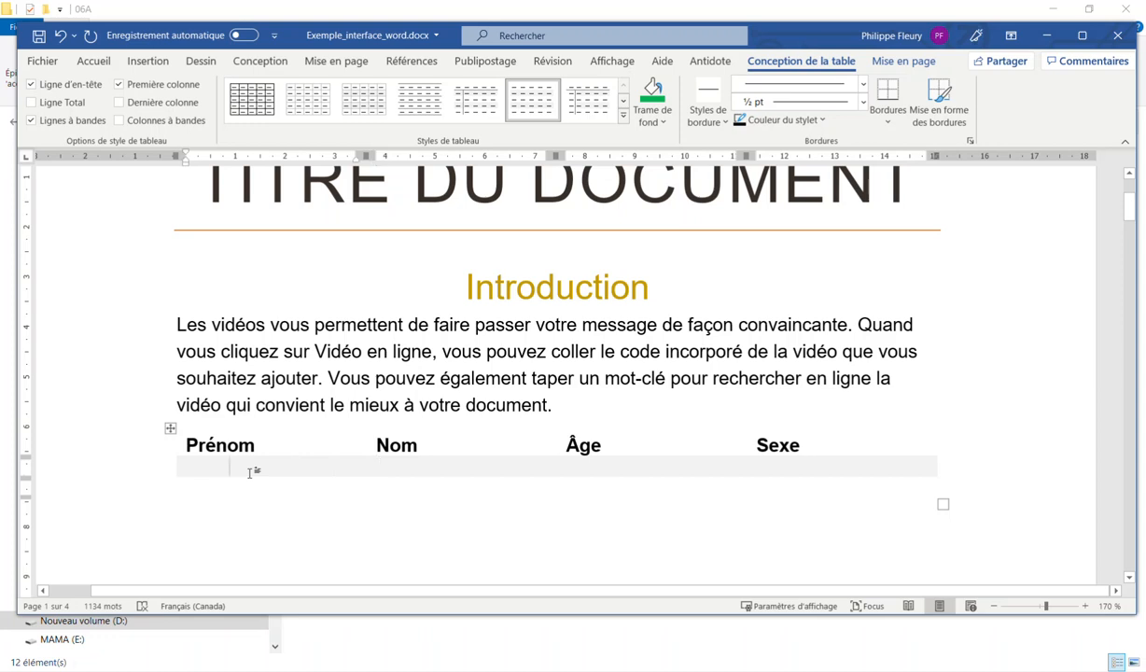
key(Tab)
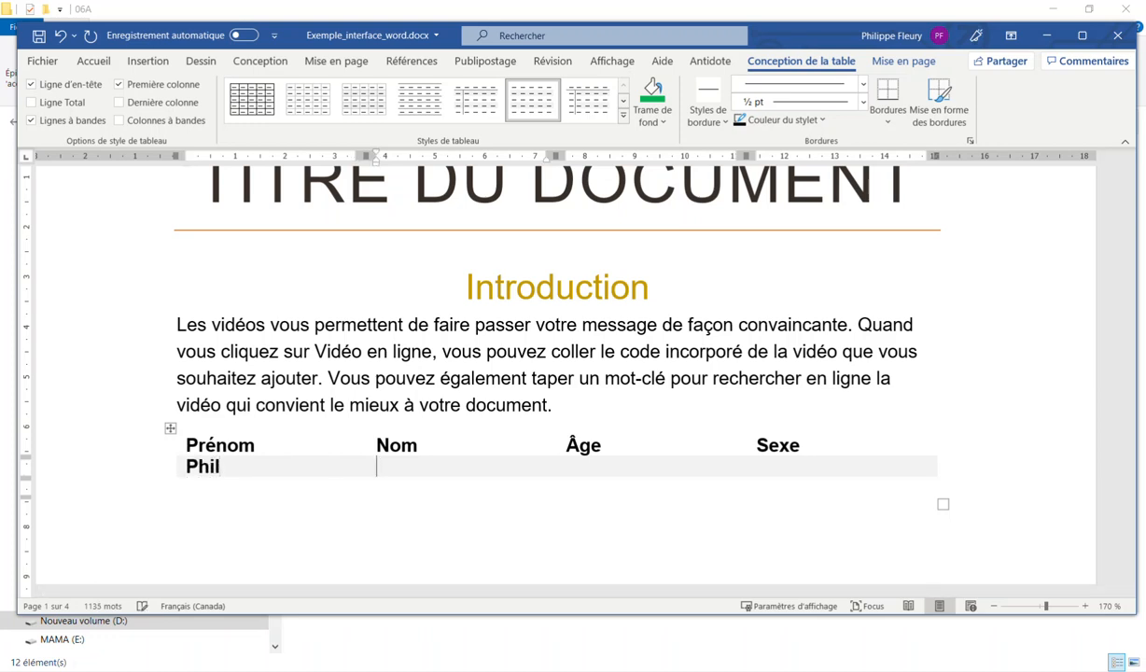
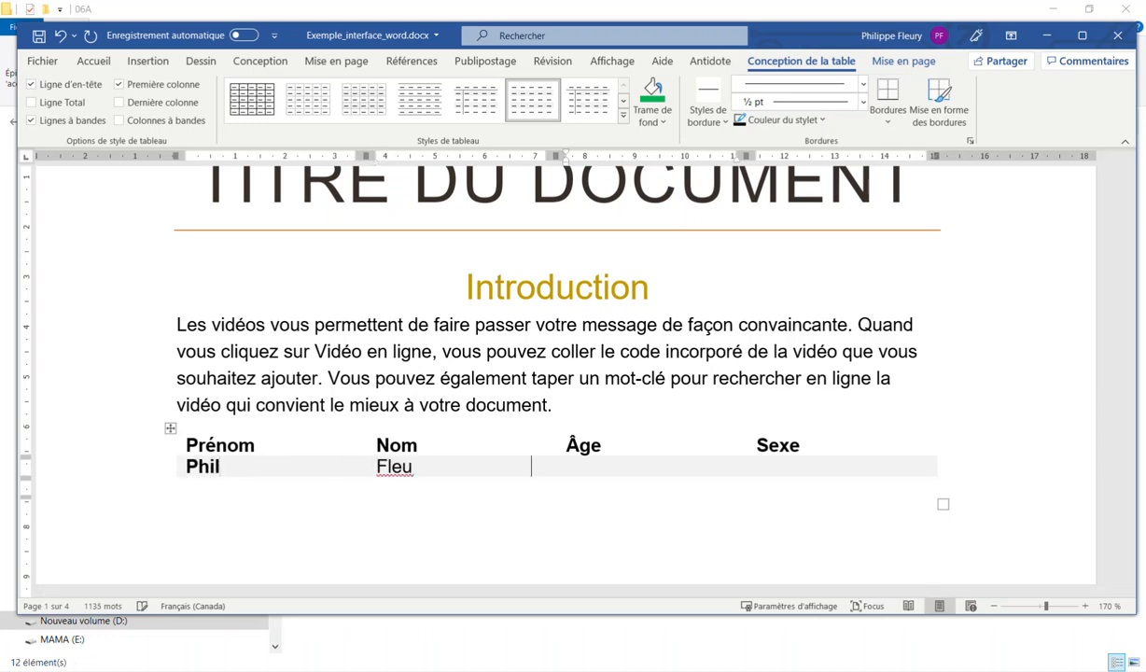
text(40)
key(Tab)
text(M)
Add a new row with the second person's first and last names, then select both first-name cells
key(Tab)
text(P)
key(BackSpace)
key(Tab)
key(Tab)
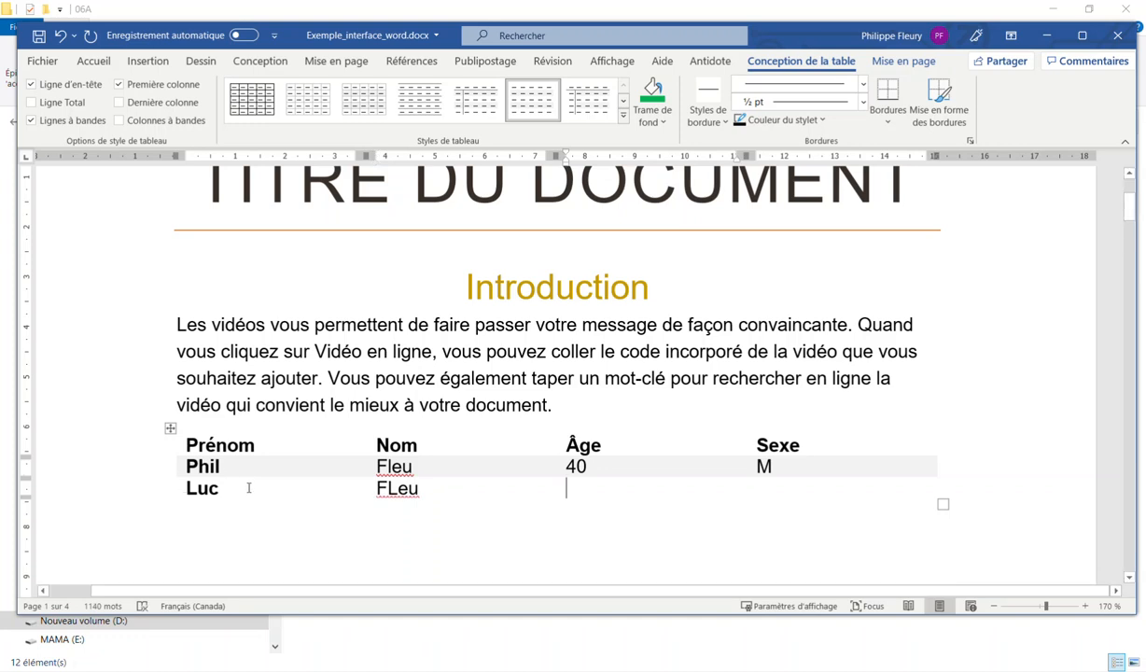
drag(248, 487, 245, 466)
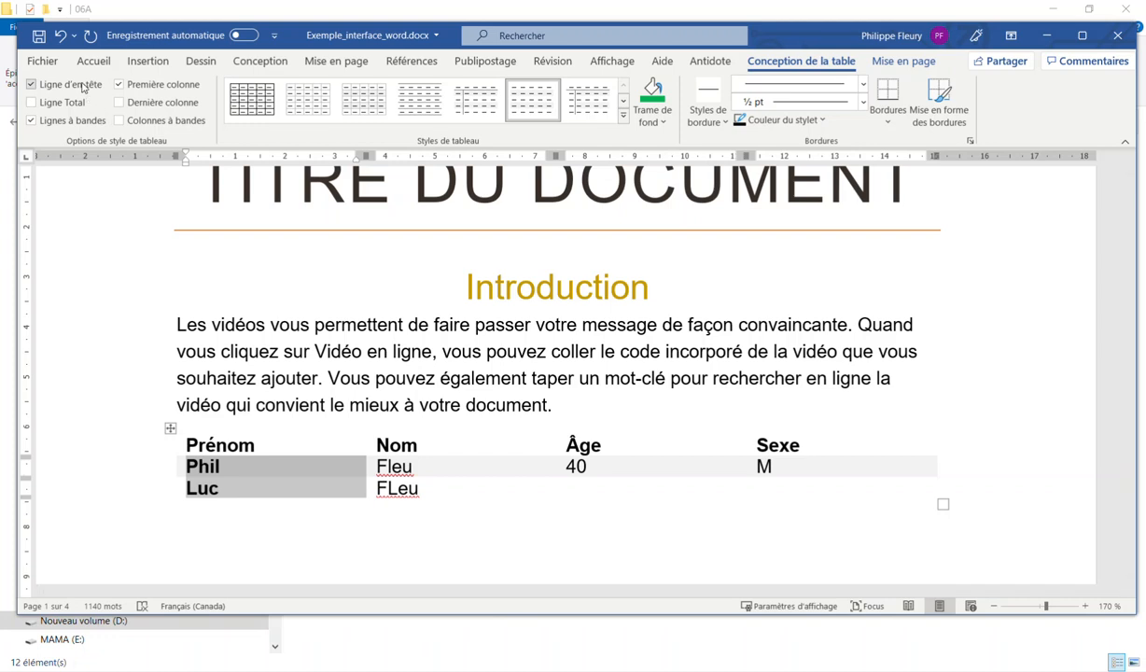
Uncheck Première colonne to unbold the names and check Ligne d'en-tête for the Prénom–Sexe header row
click(32, 84)
click(295, 461)
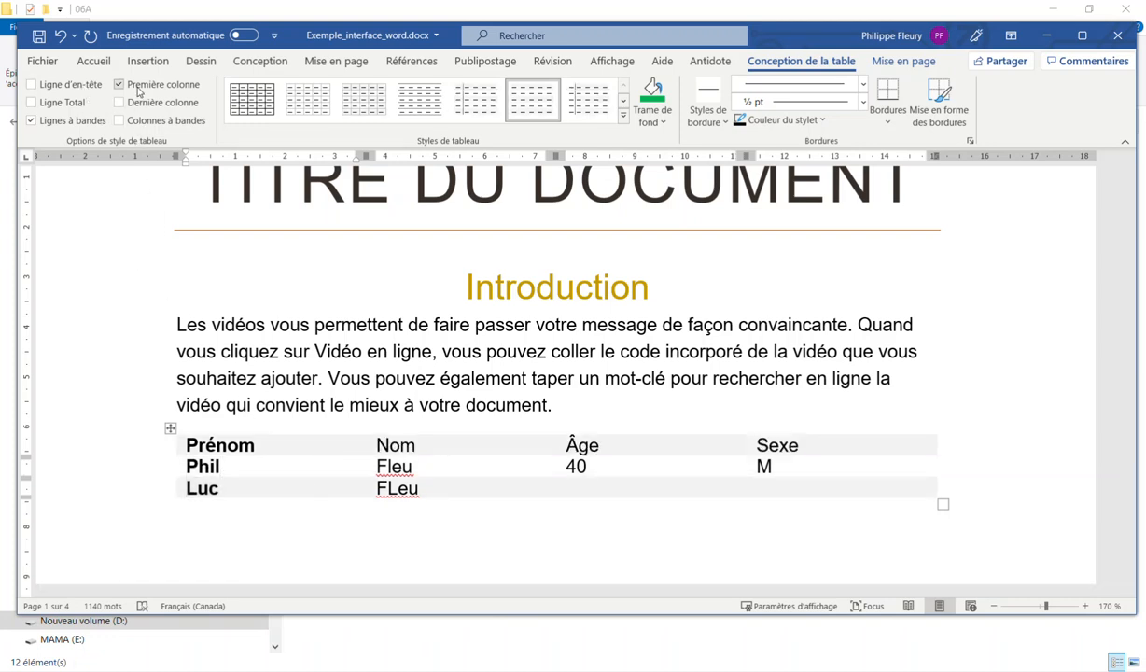
click(243, 488)
mouse_move(243, 488)
mouse_down()
mouse_move(217, 474)
mouse_move(204, 445)
mouse_up()
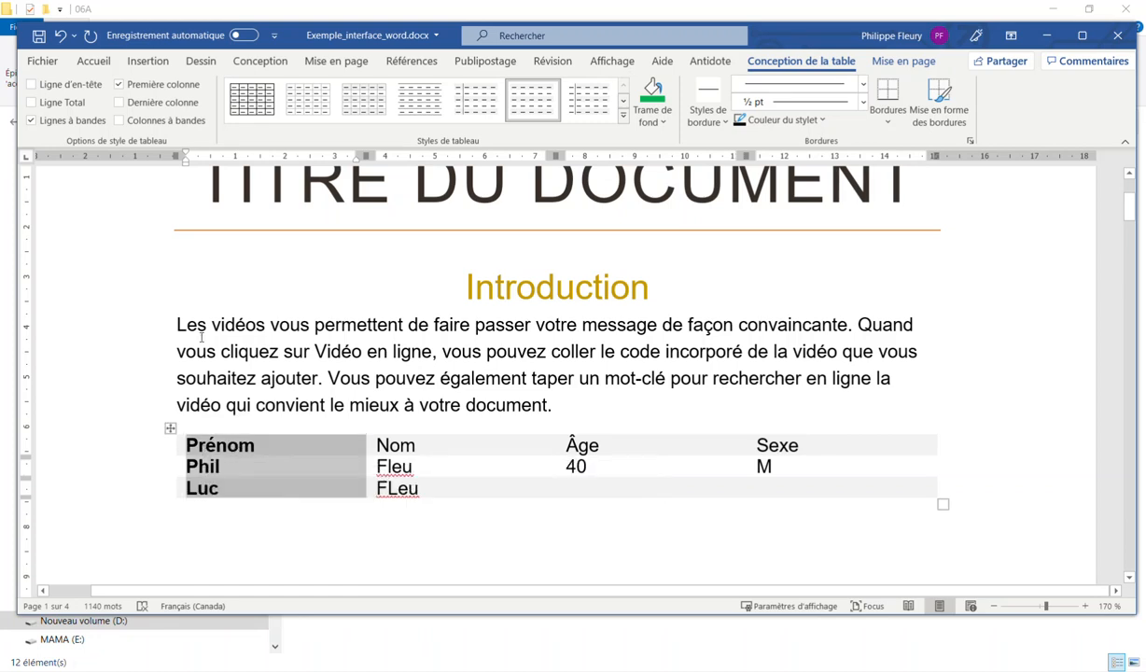
click(158, 85)
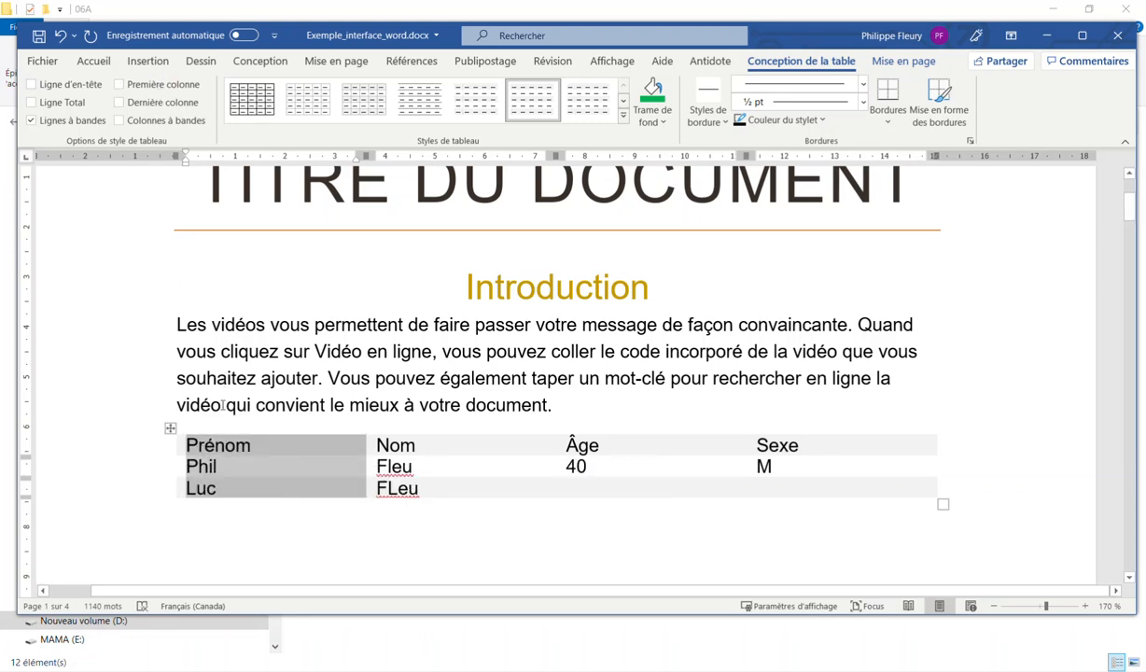
click(222, 448)
drag(181, 440, 791, 447)
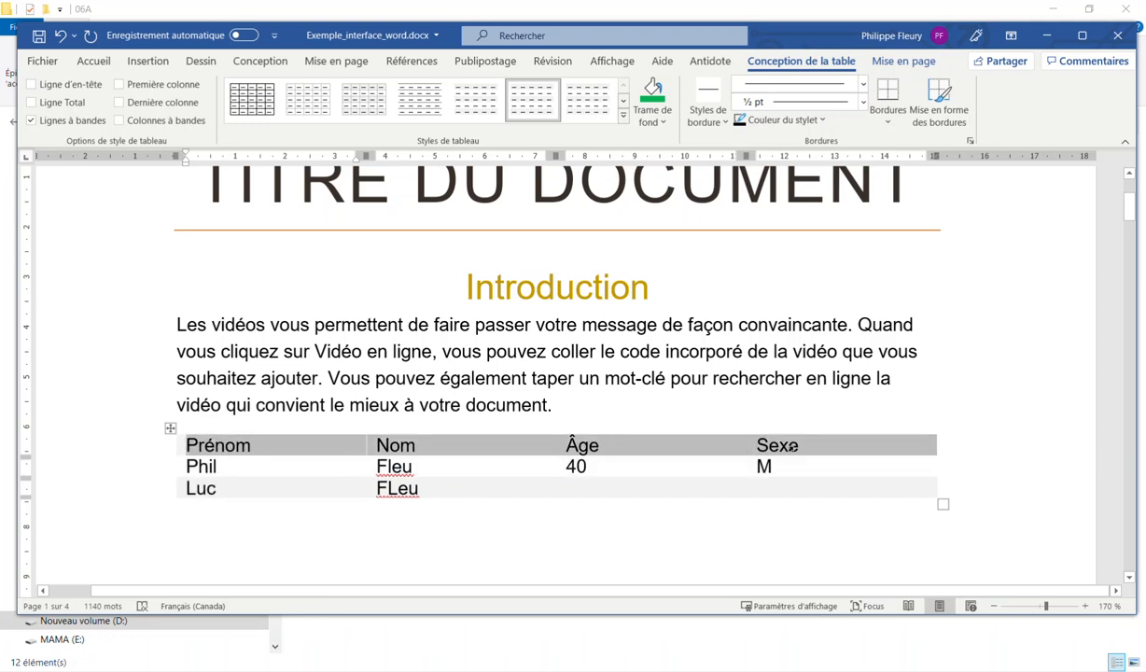
click(70, 86)
click(229, 472)
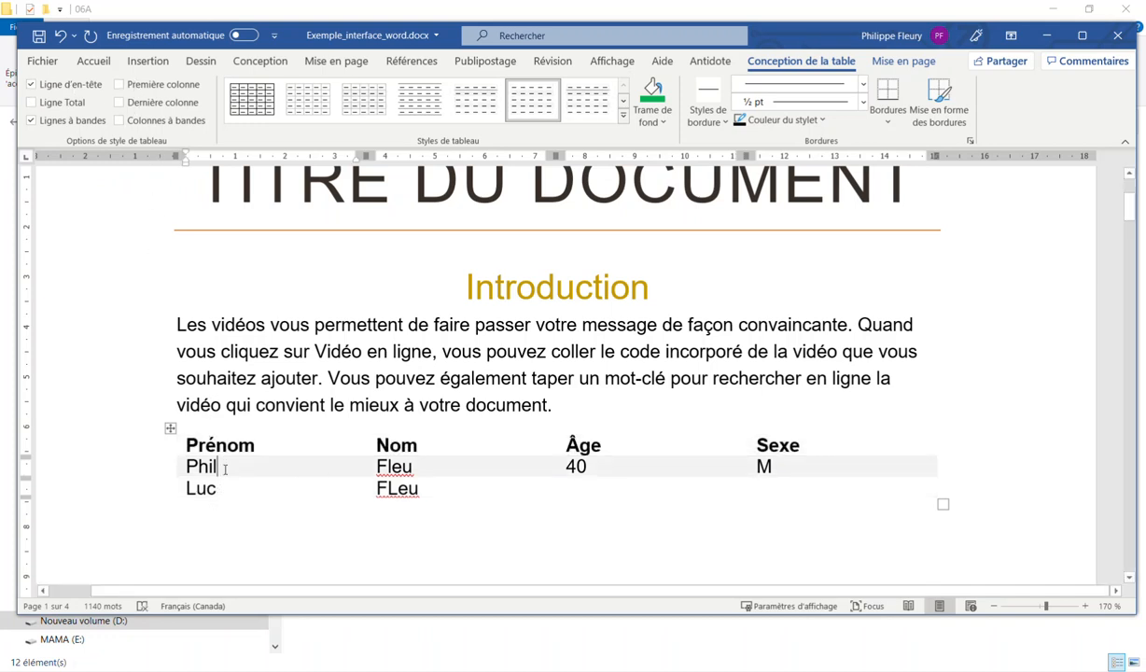
Accept the spelling fix for the misspelled surname and enter age 20 and sex M in that row
right_click(398, 488)
click(383, 608)
key(Tab)
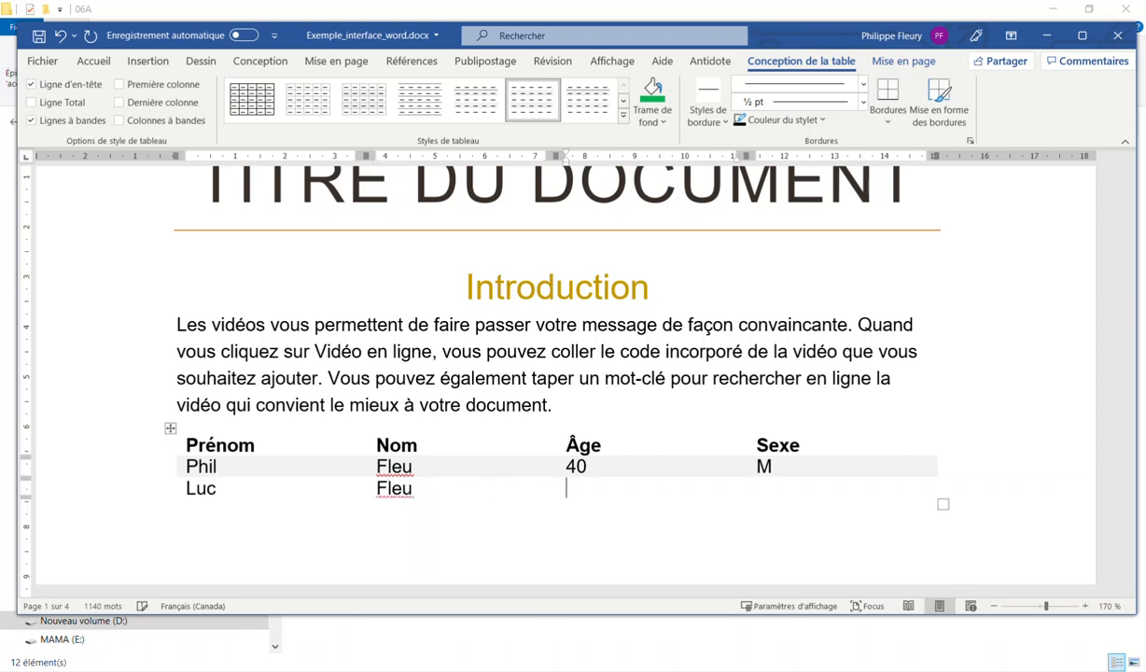
text(20)
key(Tab)
text(M)
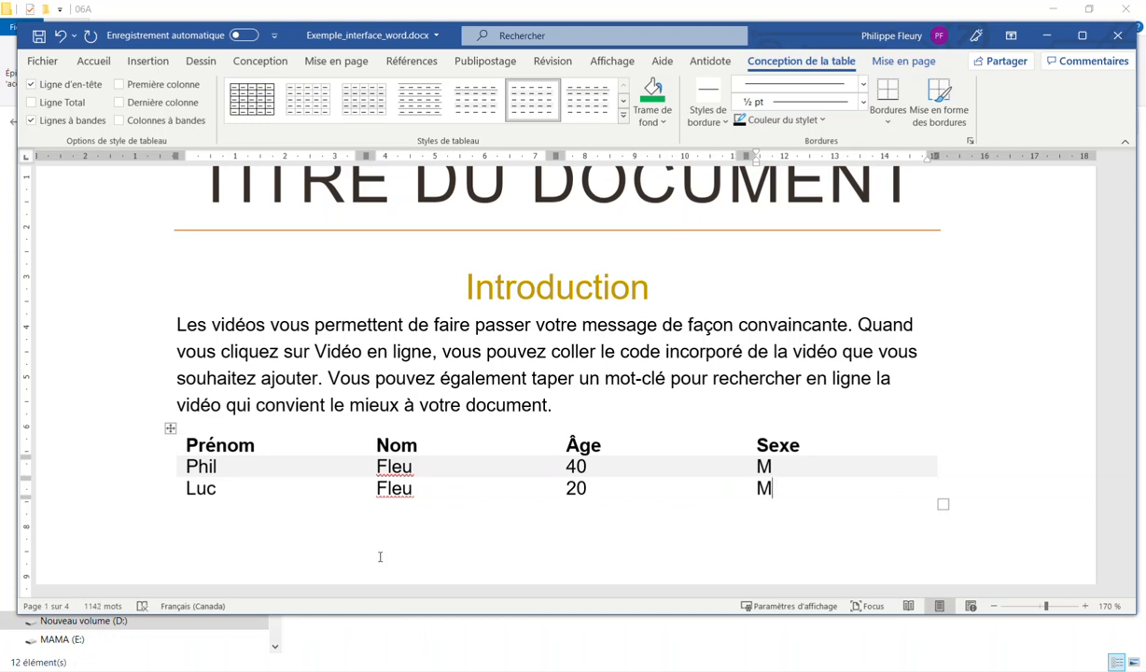
Try adding a new line and a new row with Enter, undoing each attempt
key(Right)
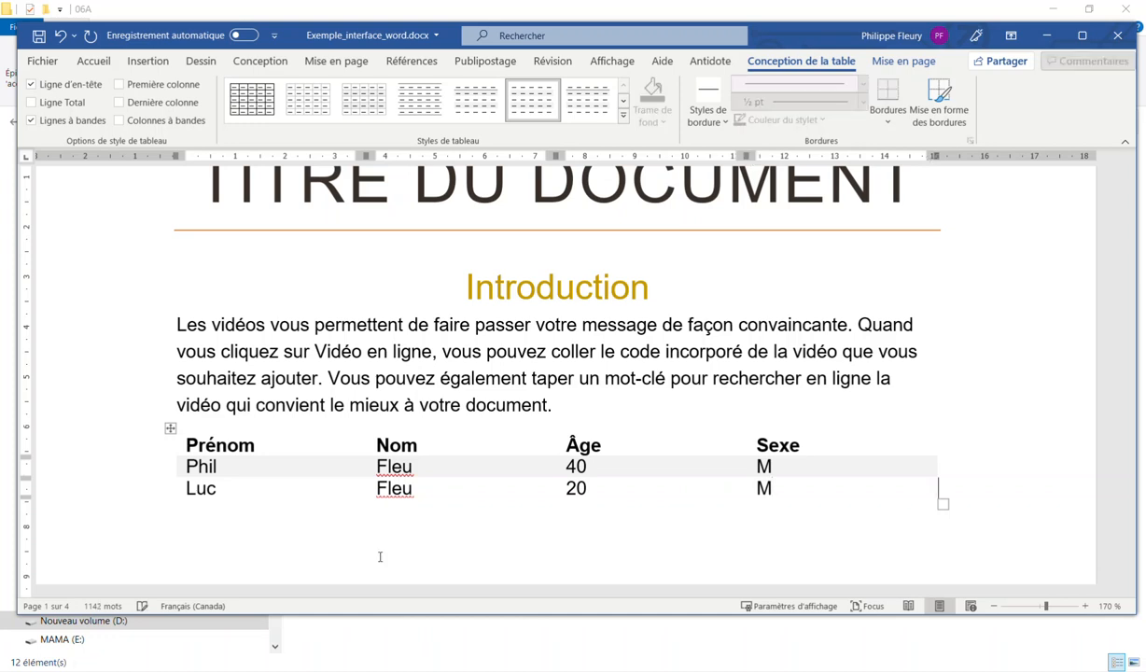
key(Left)
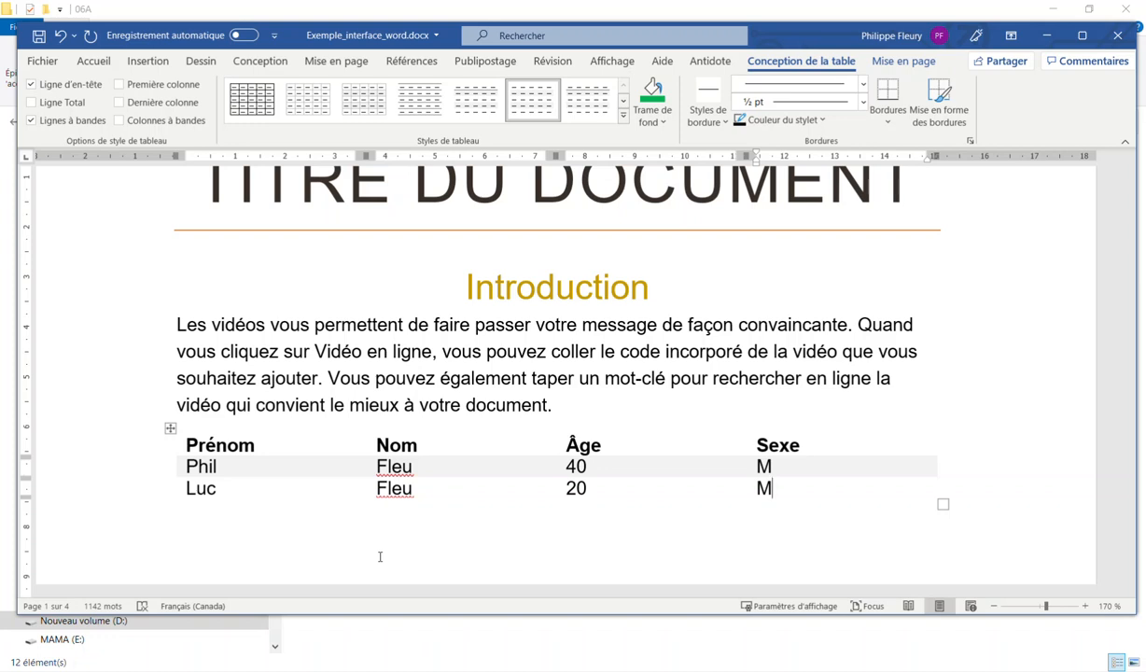
key(Return)
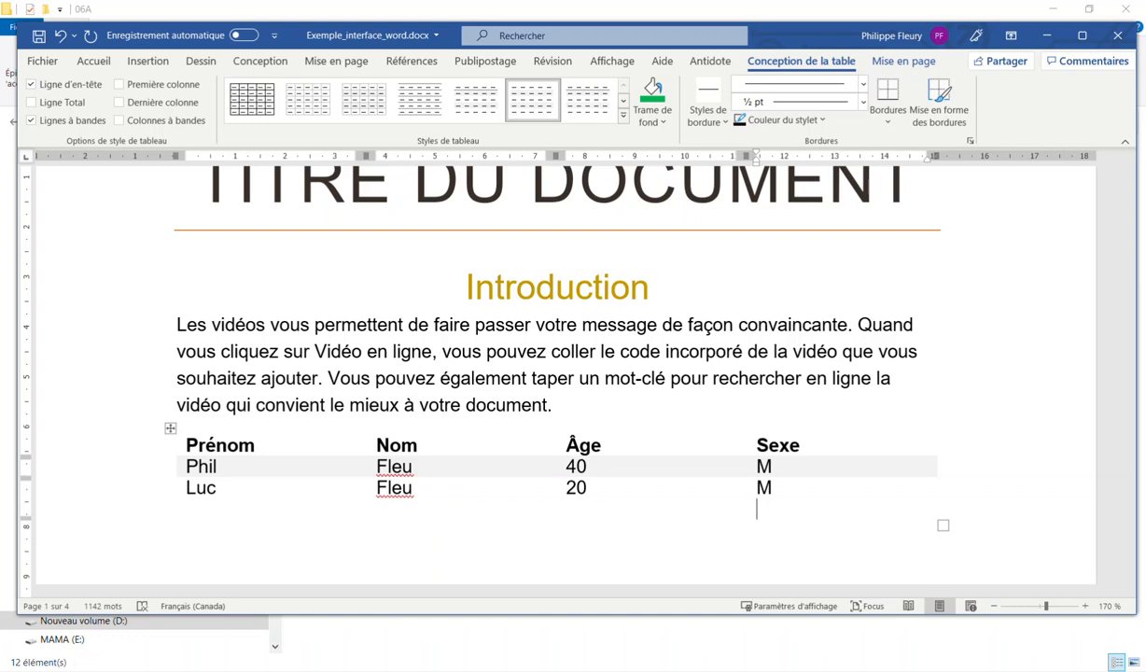
key(BackSpace)
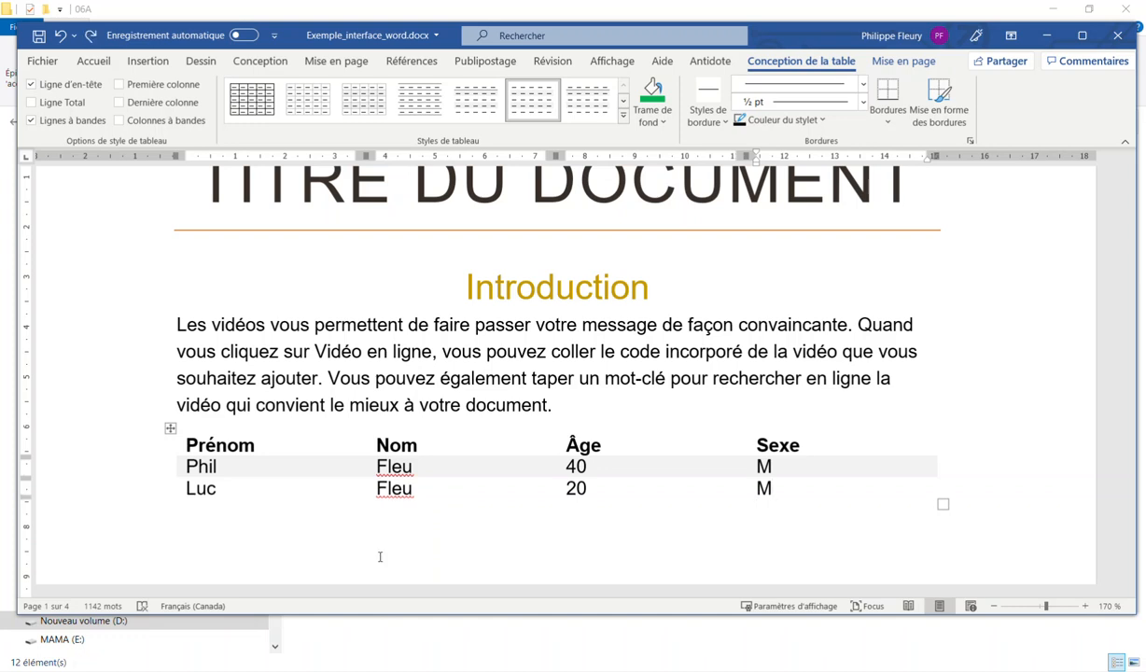
click(945, 487)
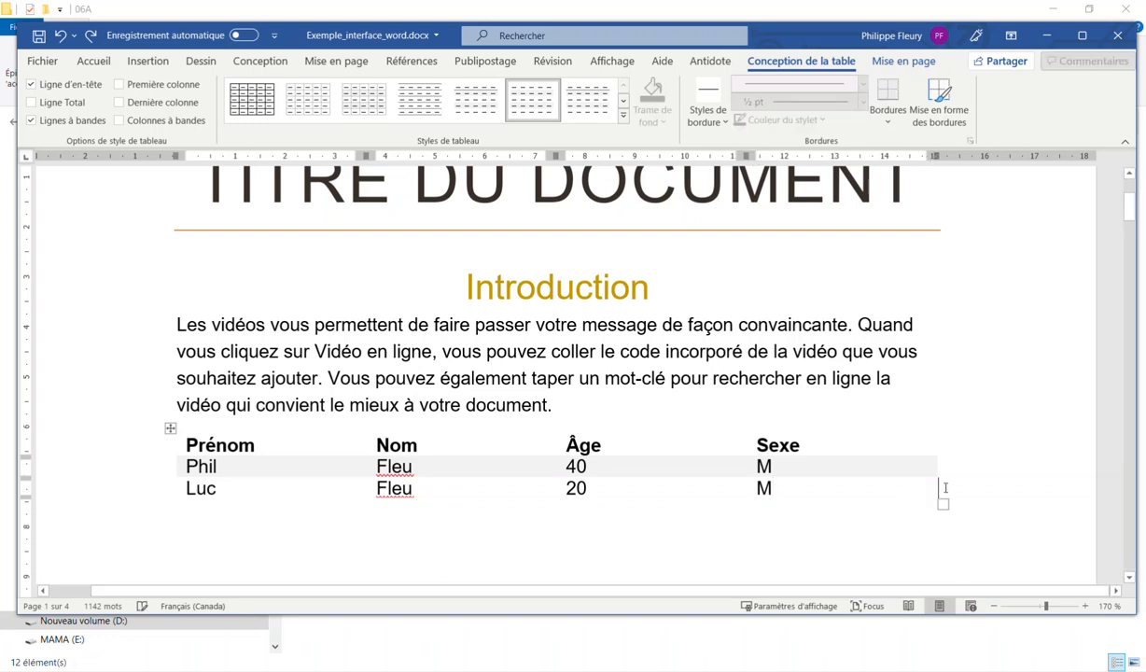
key(Return)
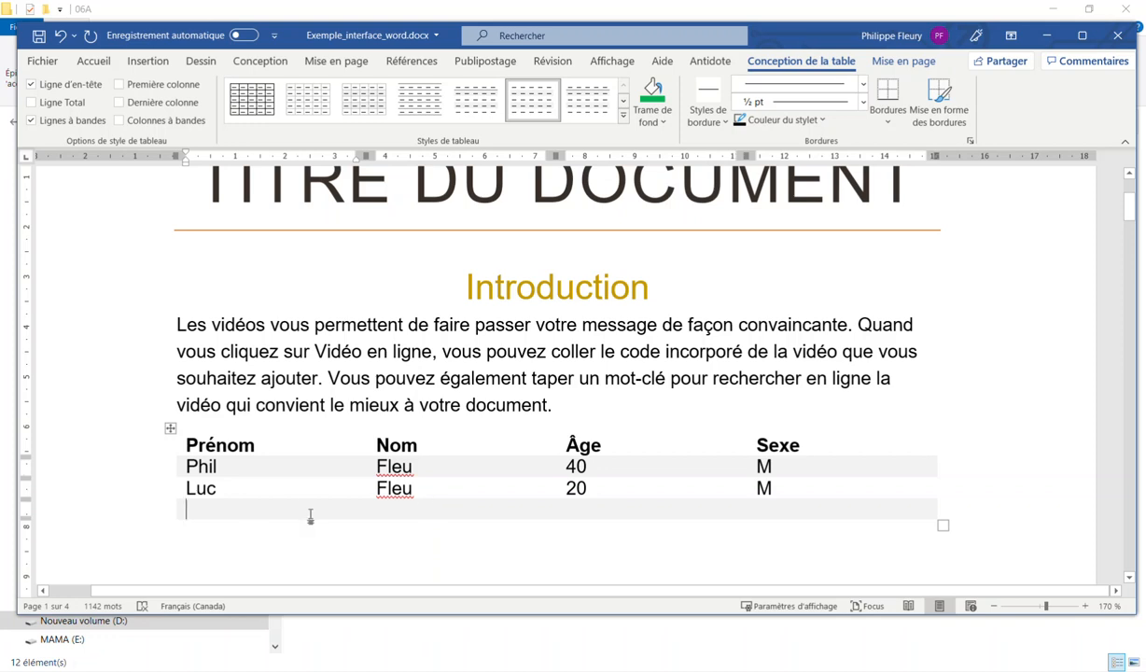
key(ctrl+z)
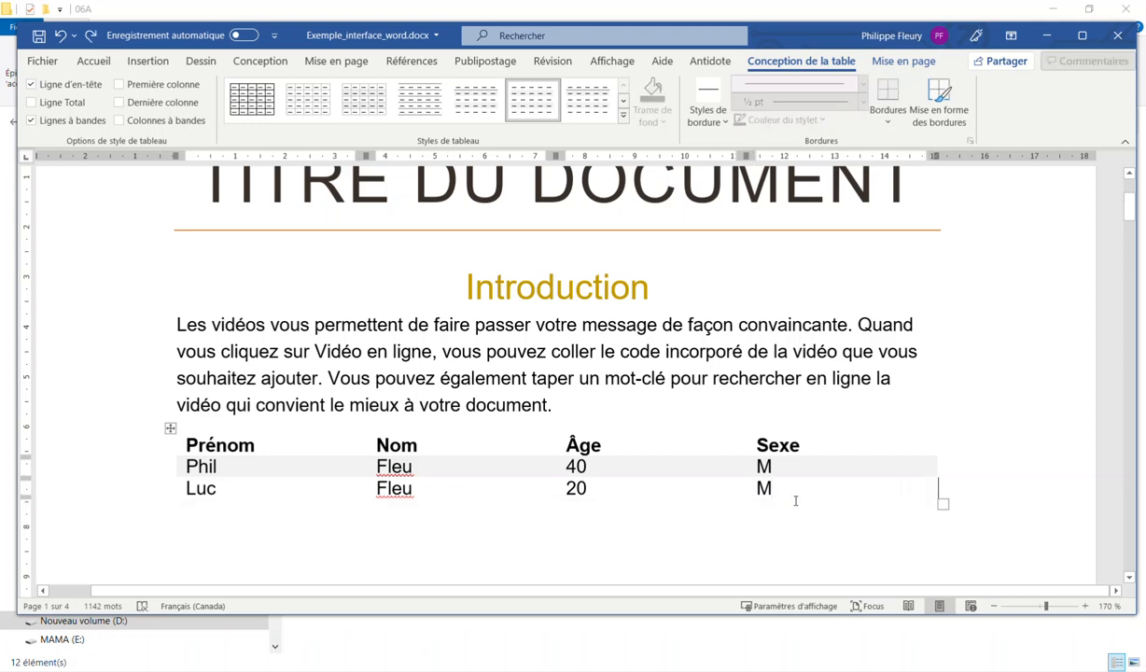
key(Return)
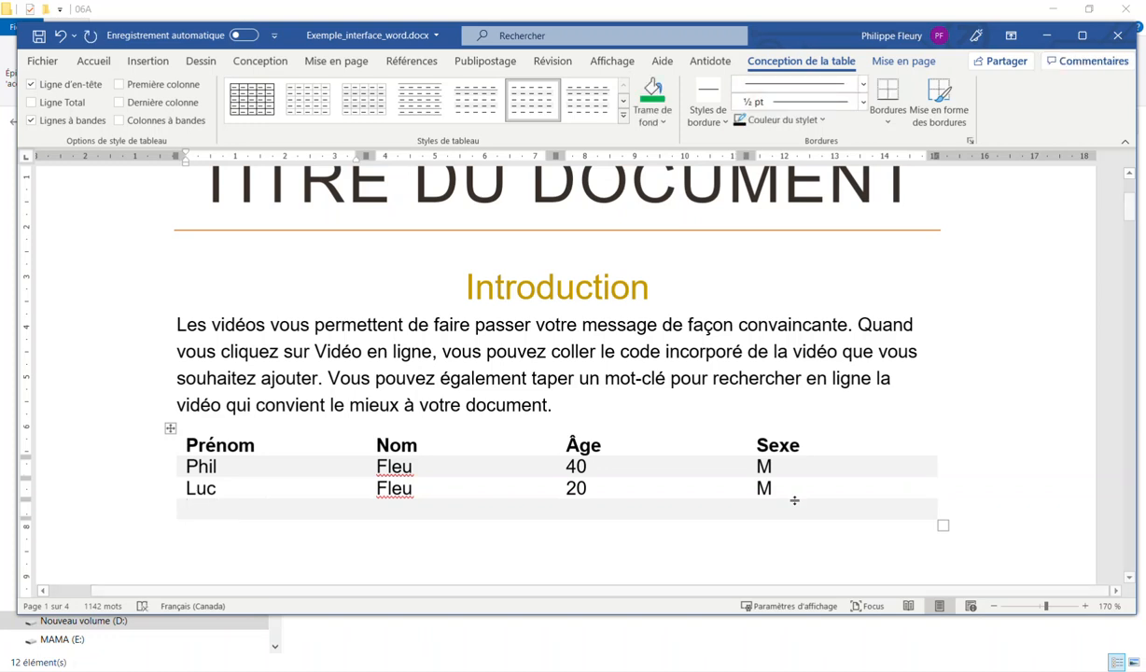
key(ctrl+z)
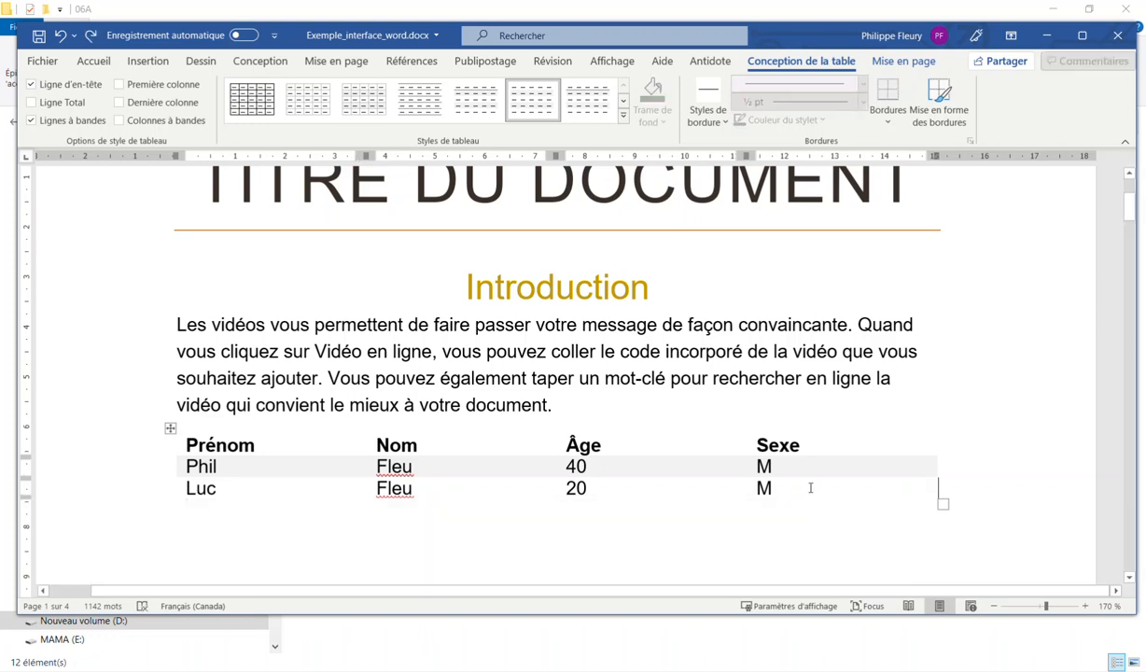
Insert an empty row below the second data row with Insérer des lignes en dessous
right_click(810, 487)
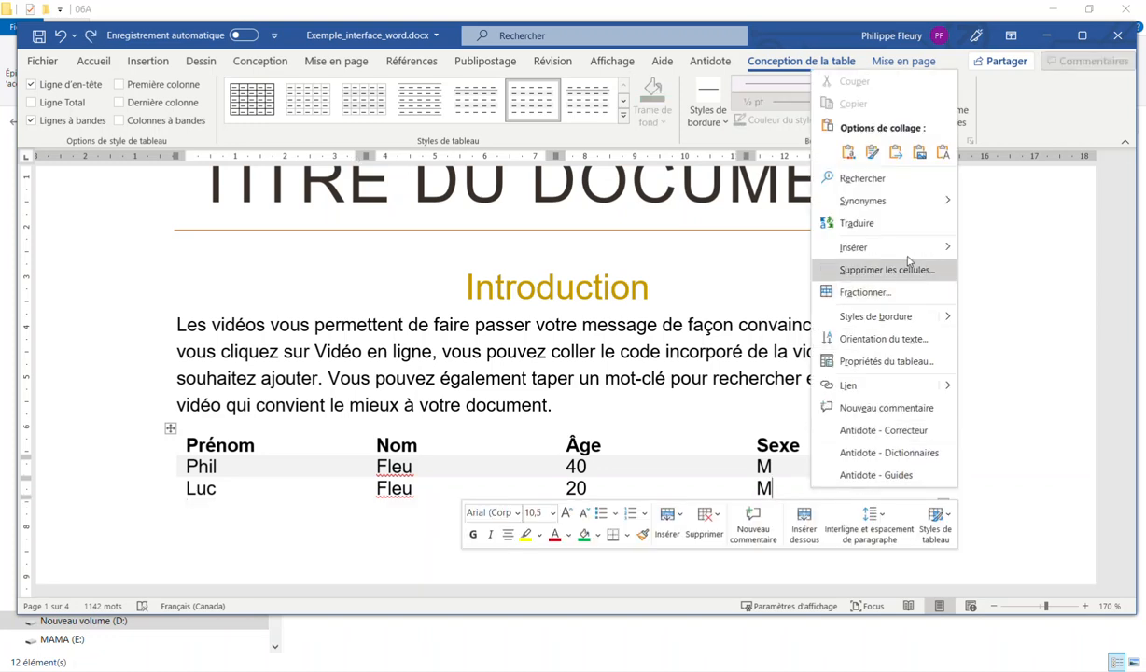
mouse_move(844, 246)
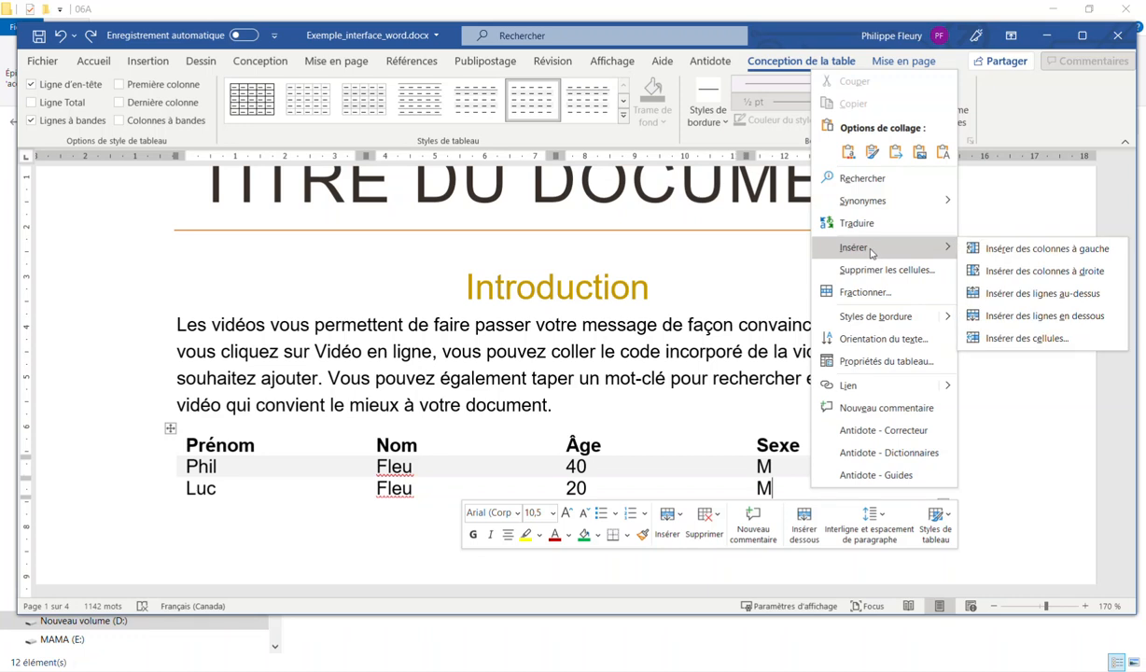
click(1012, 318)
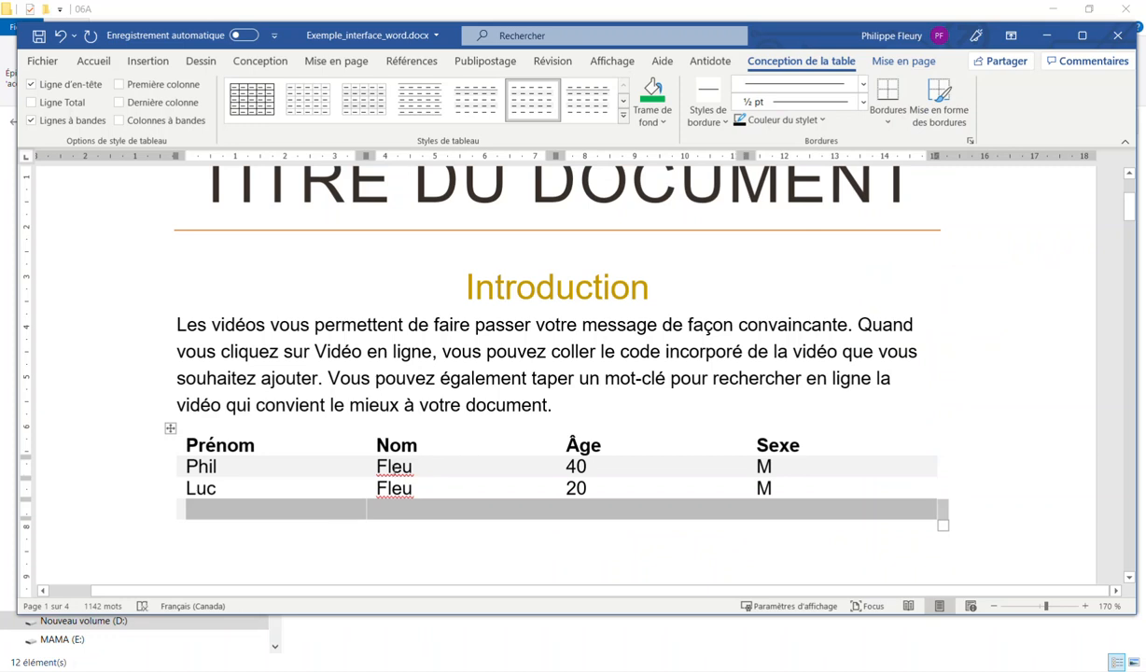
click(327, 509)
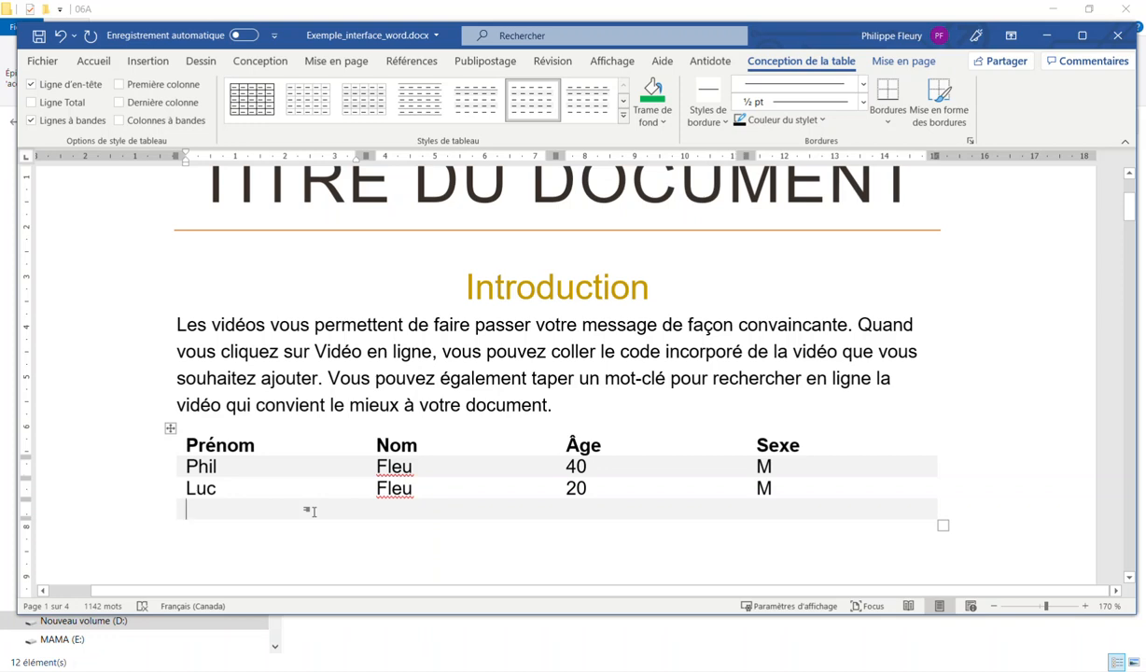
click(896, 60)
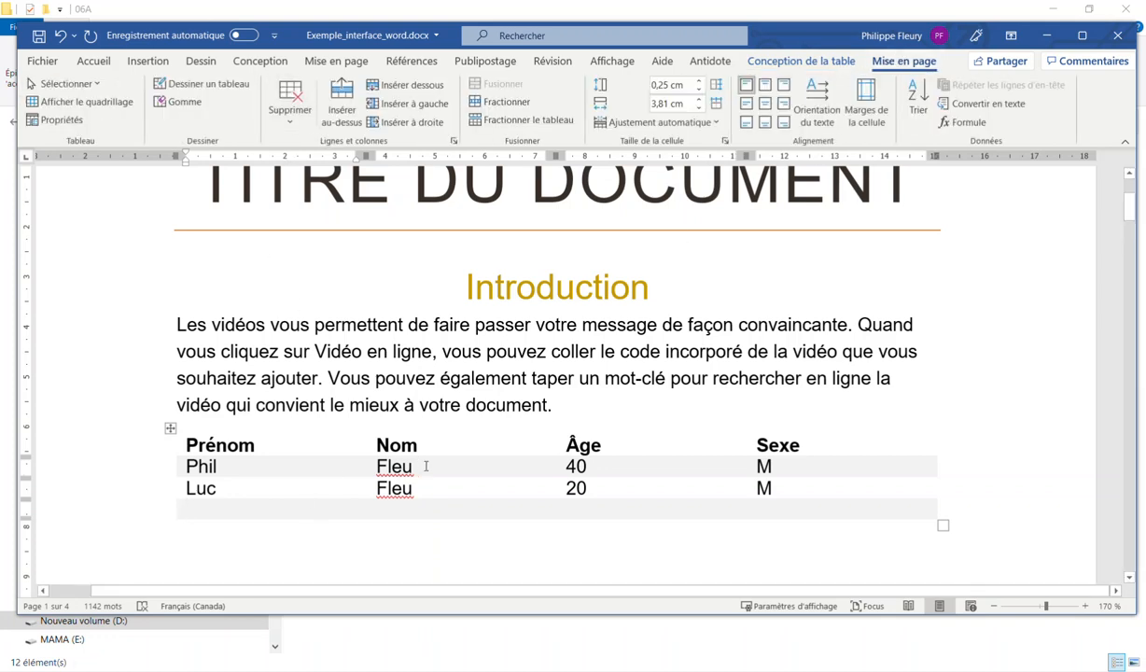
Centre the Prénom, Nom, Âge and Sexe header labels with Aligné en haut au centre
mouse_move(181, 488)
mouse_down()
mouse_move(181, 467)
mouse_move(181, 488)
mouse_up()
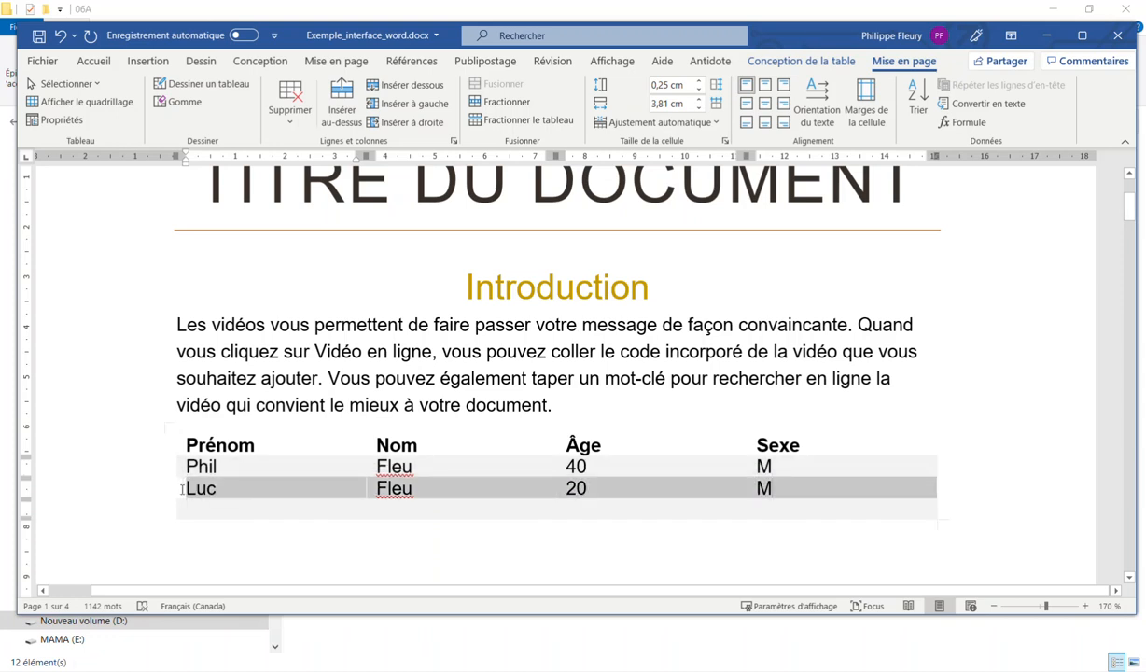
click(233, 488)
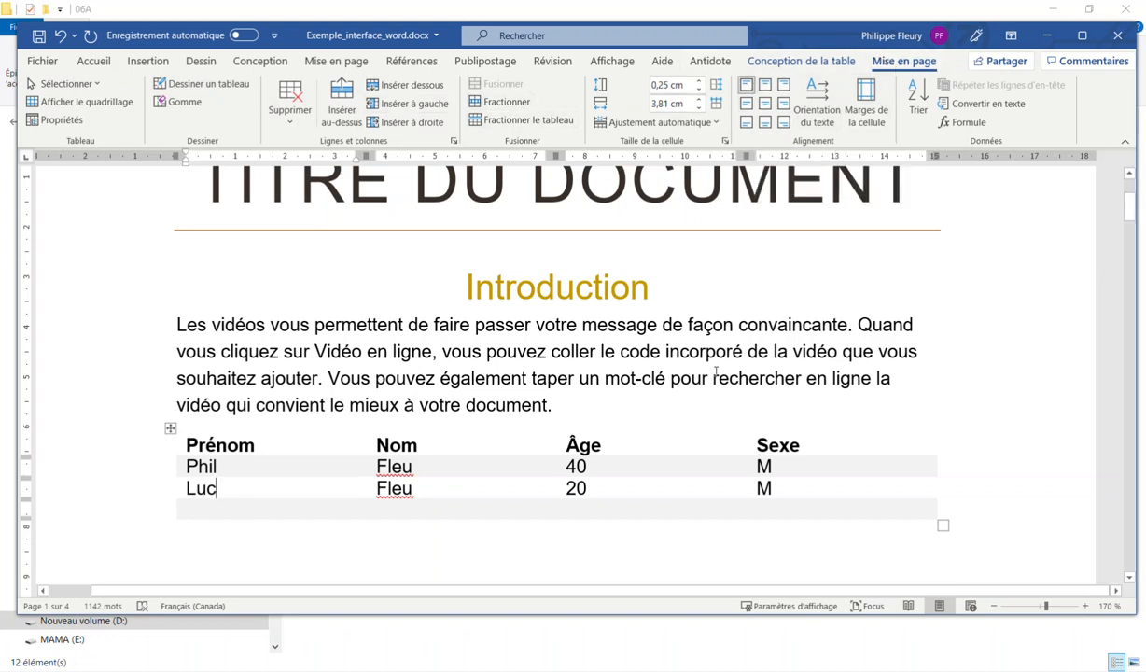
drag(788, 484, 383, 487)
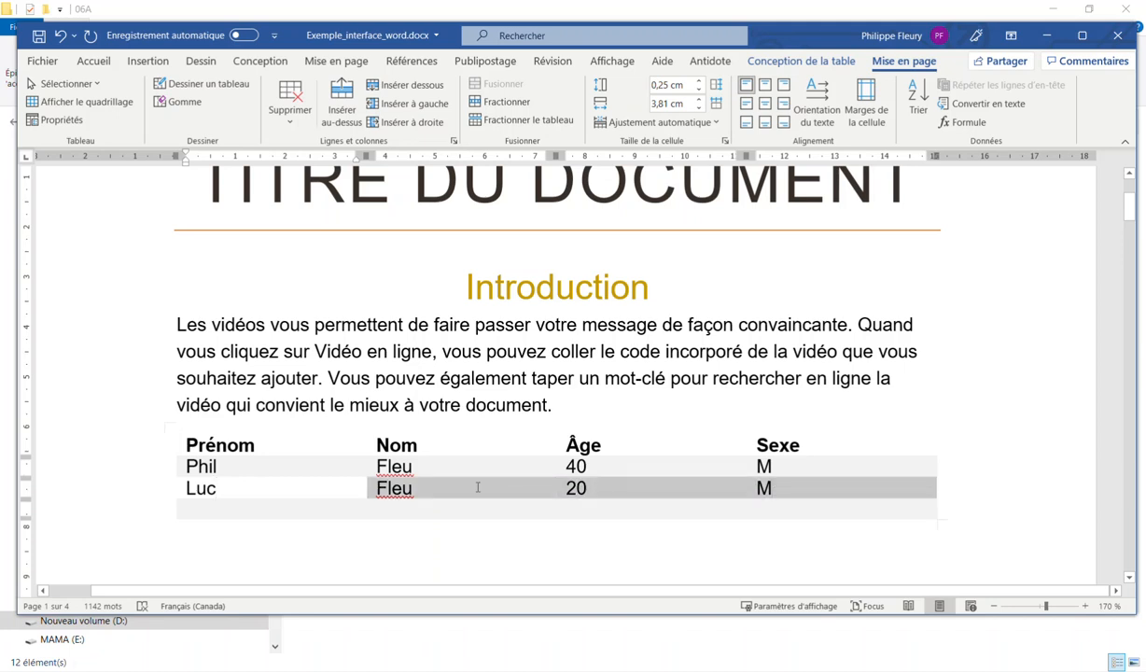
click(159, 448)
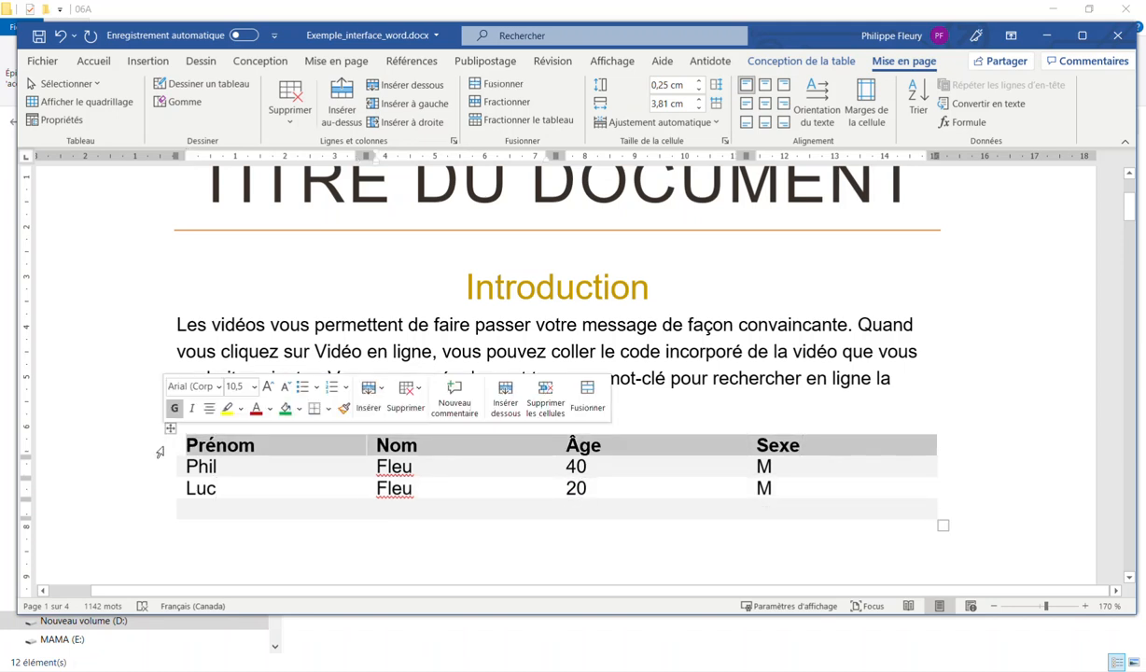
click(764, 85)
Select the entire table and bring up its Bordures choices
drag(712, 504, 263, 229)
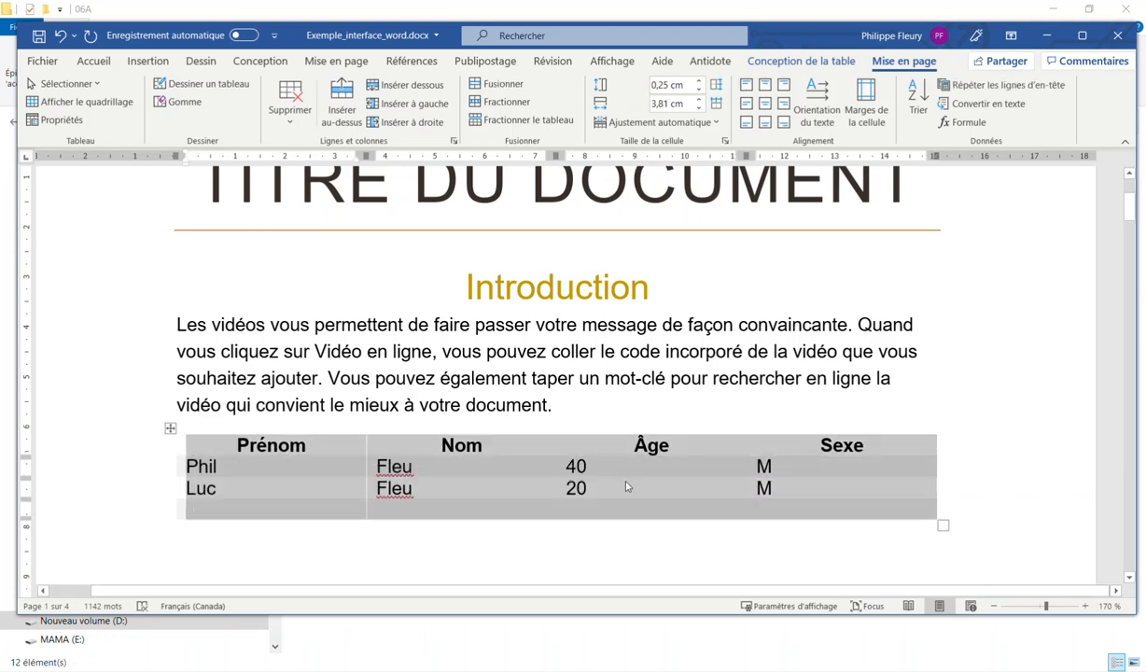
click(810, 62)
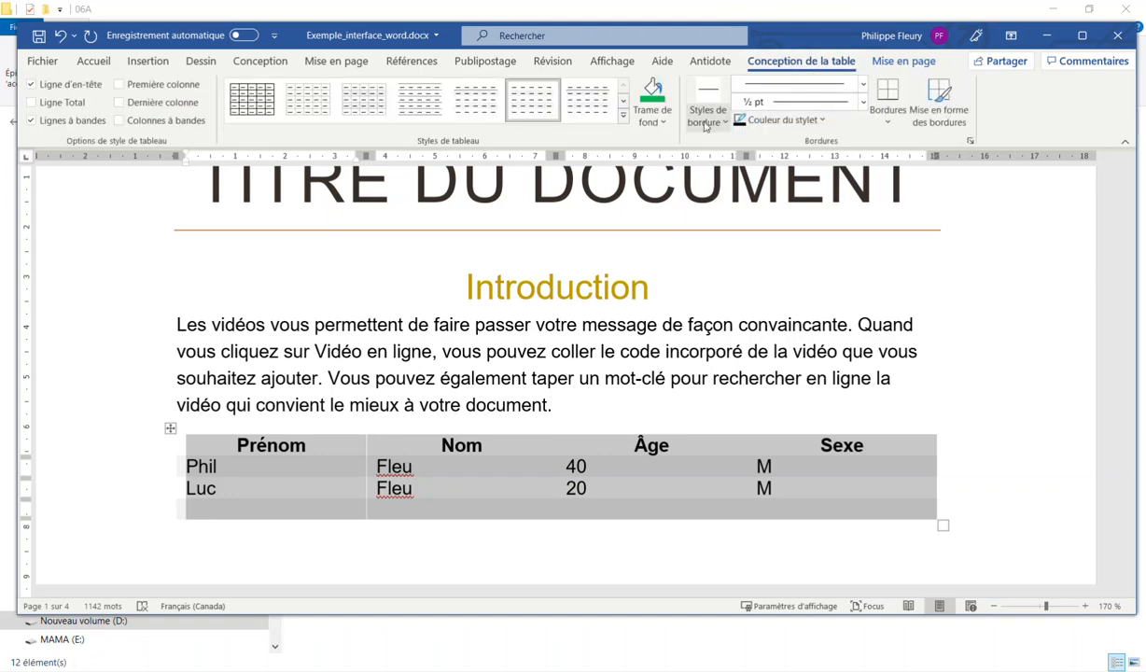
click(890, 121)
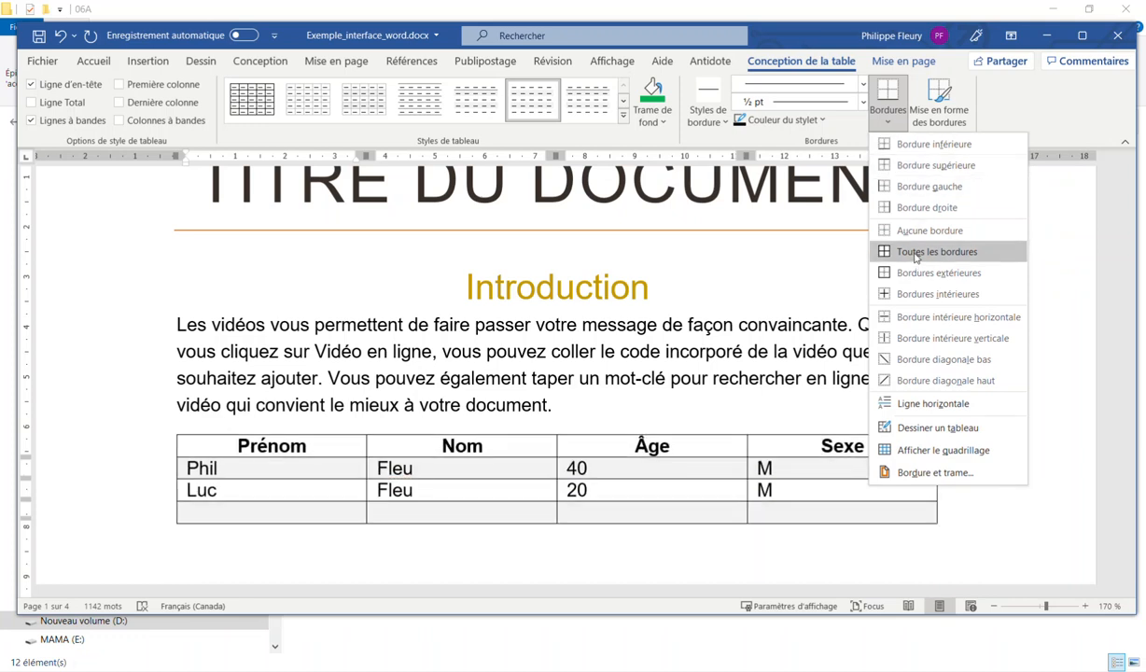
Apply Toutes les bordures to the selected table and clear the selection
click(914, 252)
click(550, 478)
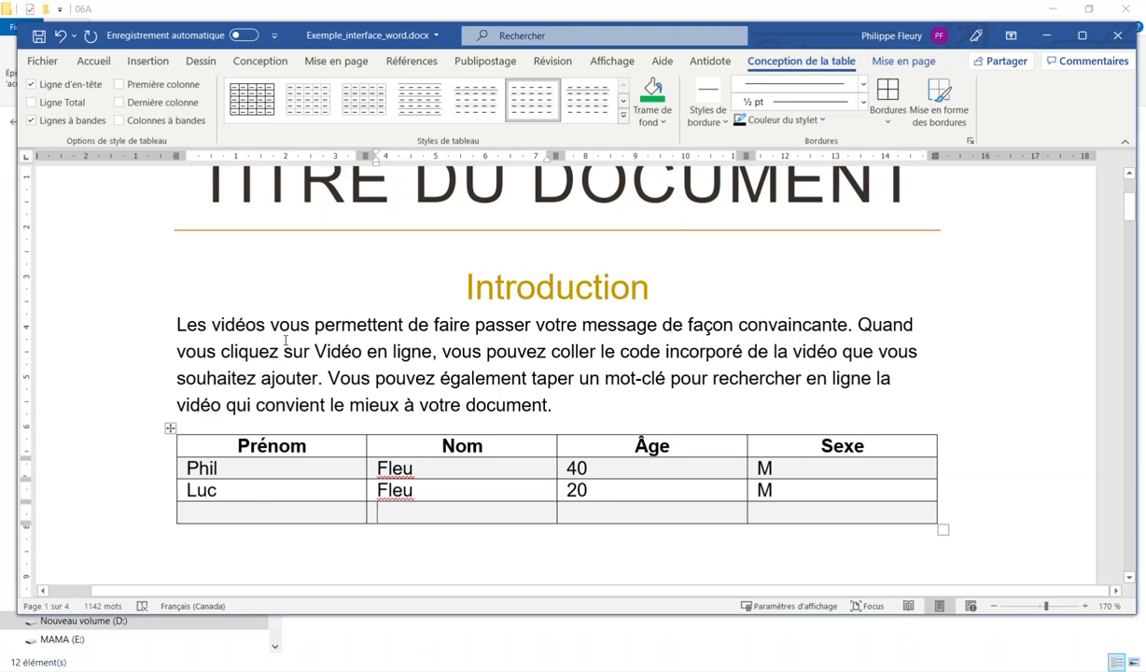
Try deleting the second-row cell with left shift, then upward shift, undoing each attempt
right_click(249, 494)
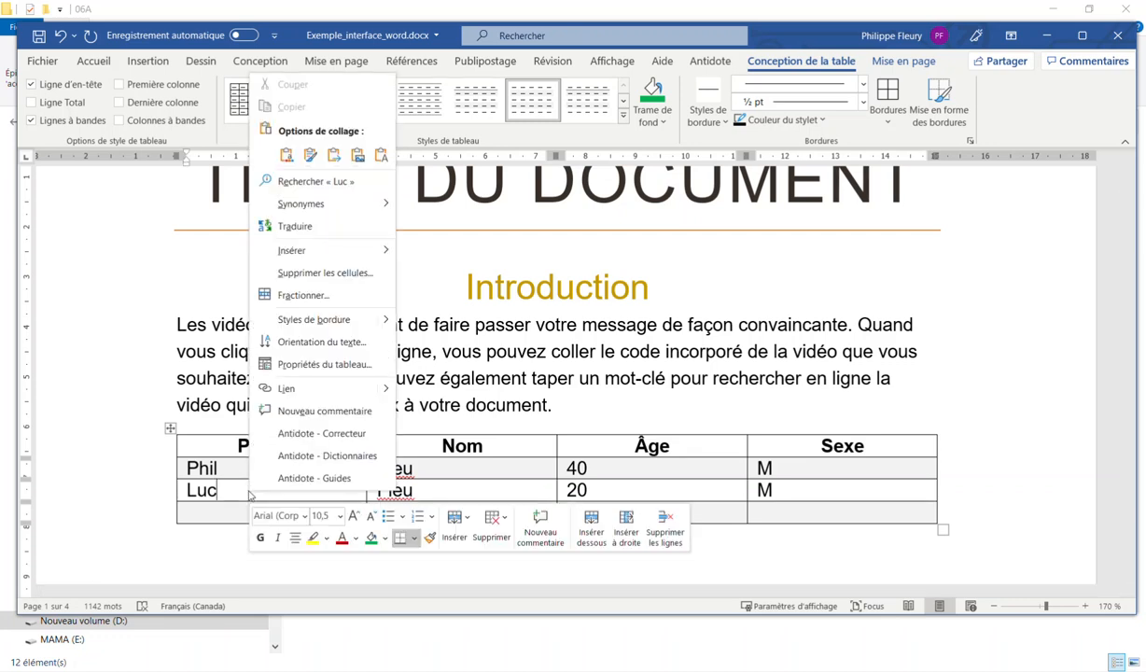
click(313, 273)
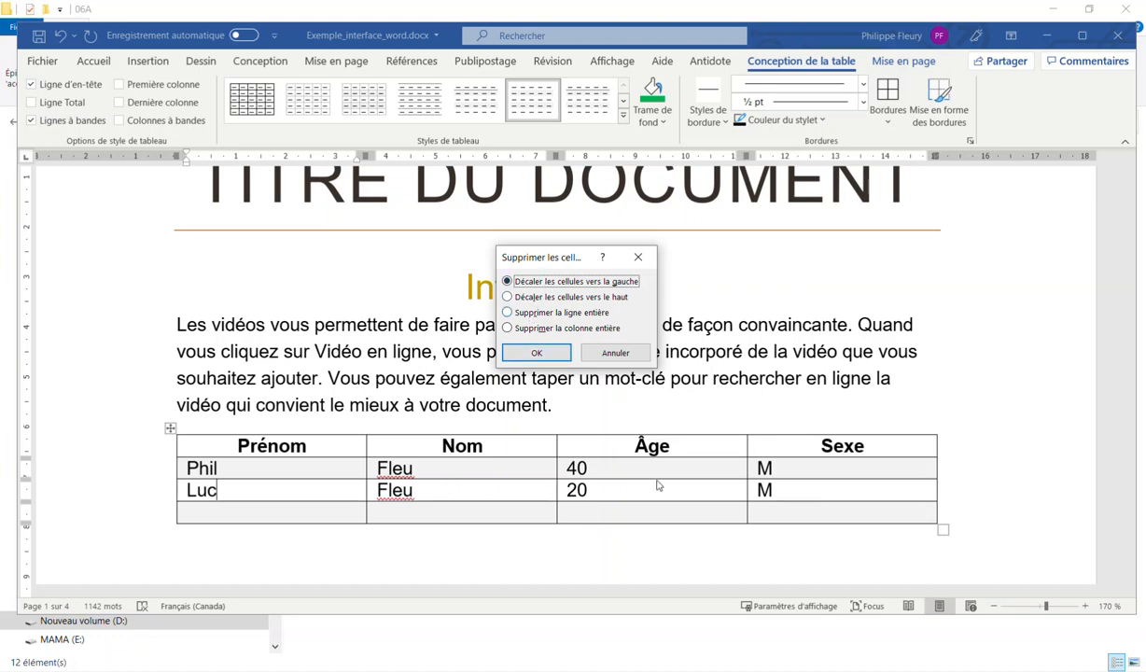
click(534, 353)
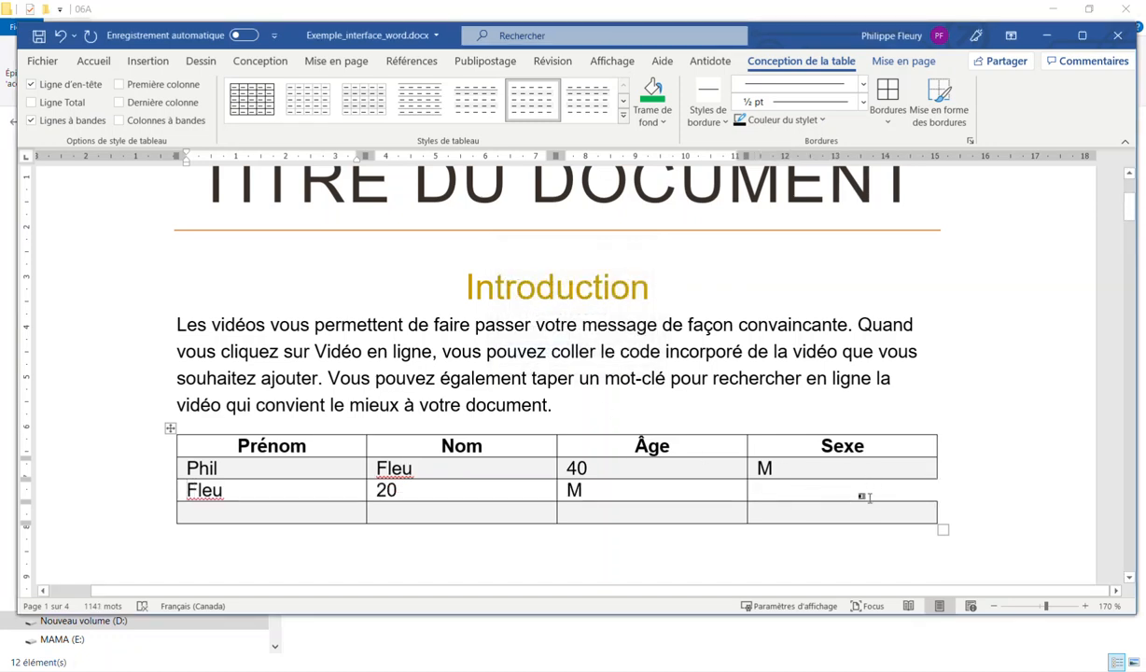
key(ctrl+z)
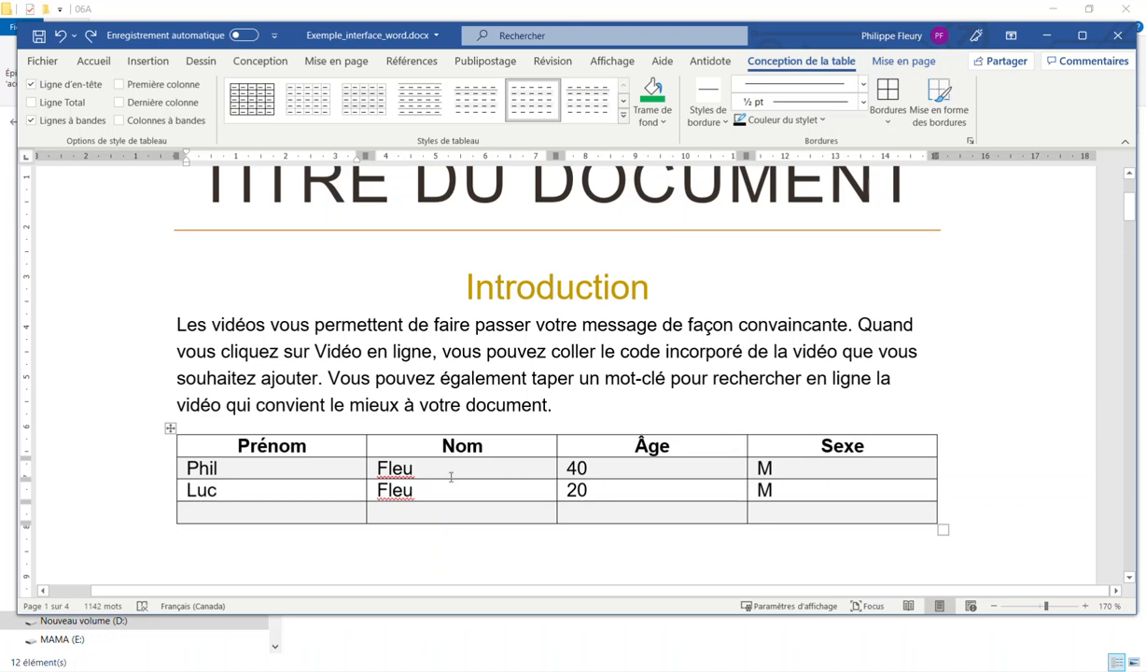
right_click(303, 492)
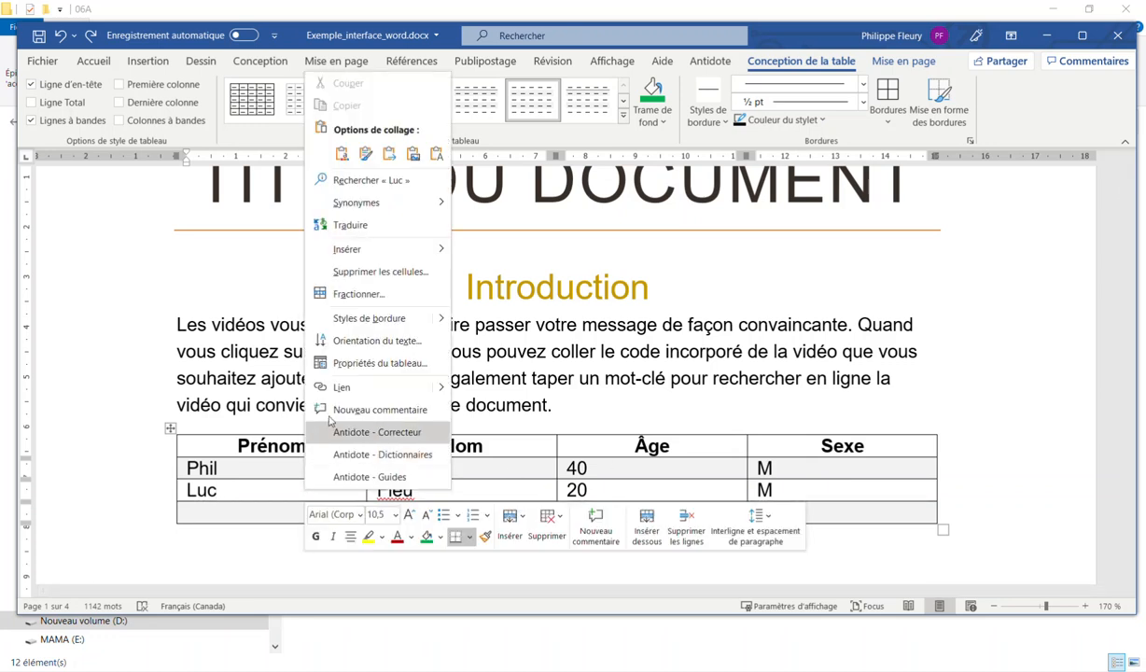
click(367, 273)
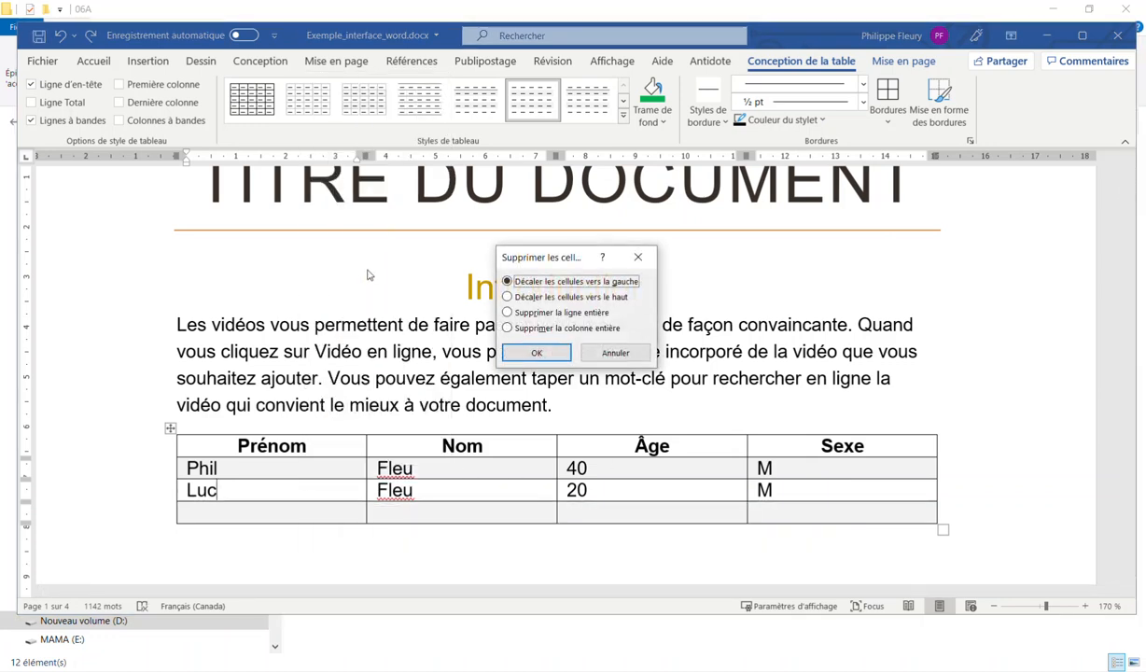
click(580, 299)
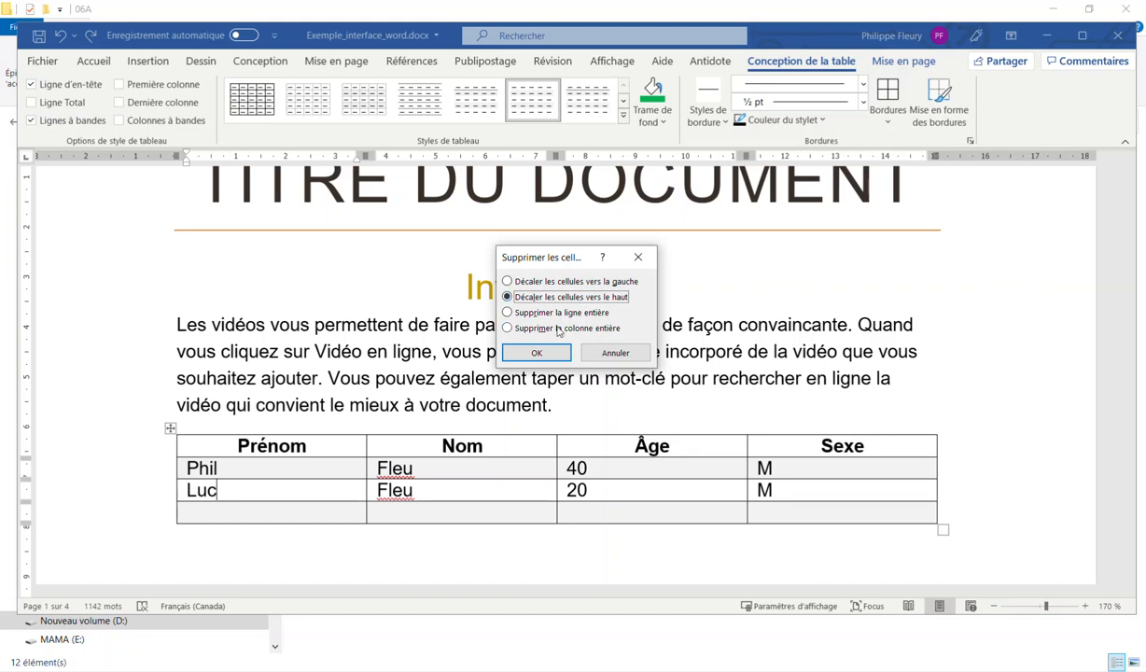
click(539, 353)
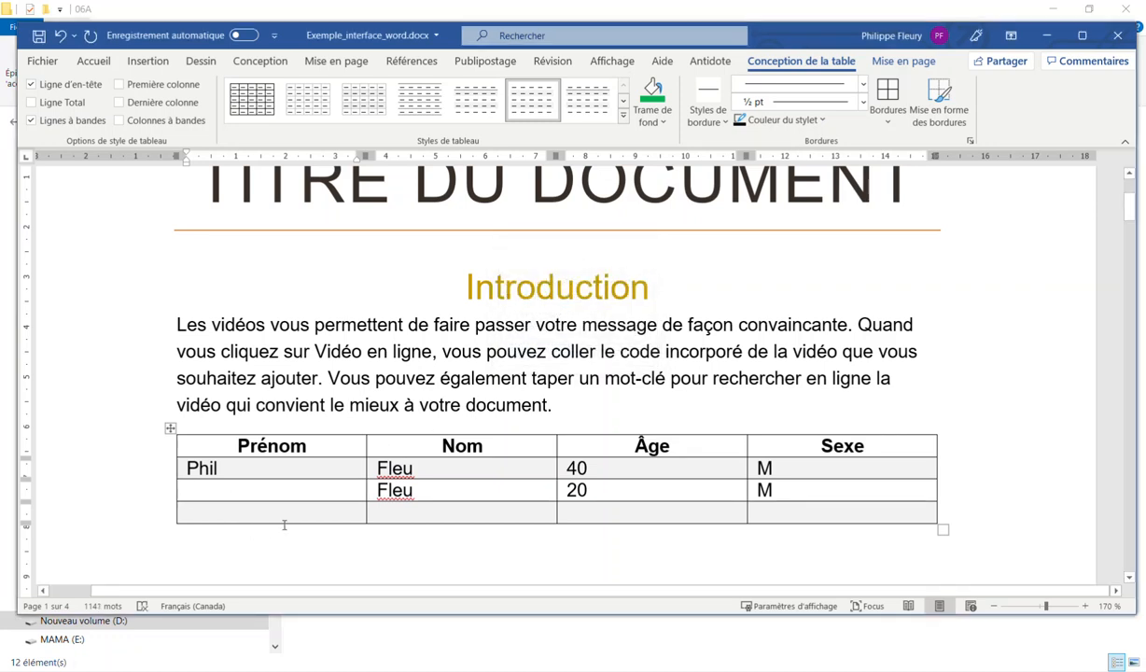
key(ctrl+z)
Delete the entire second data row using Supprimer la ligne entière
right_click(262, 486)
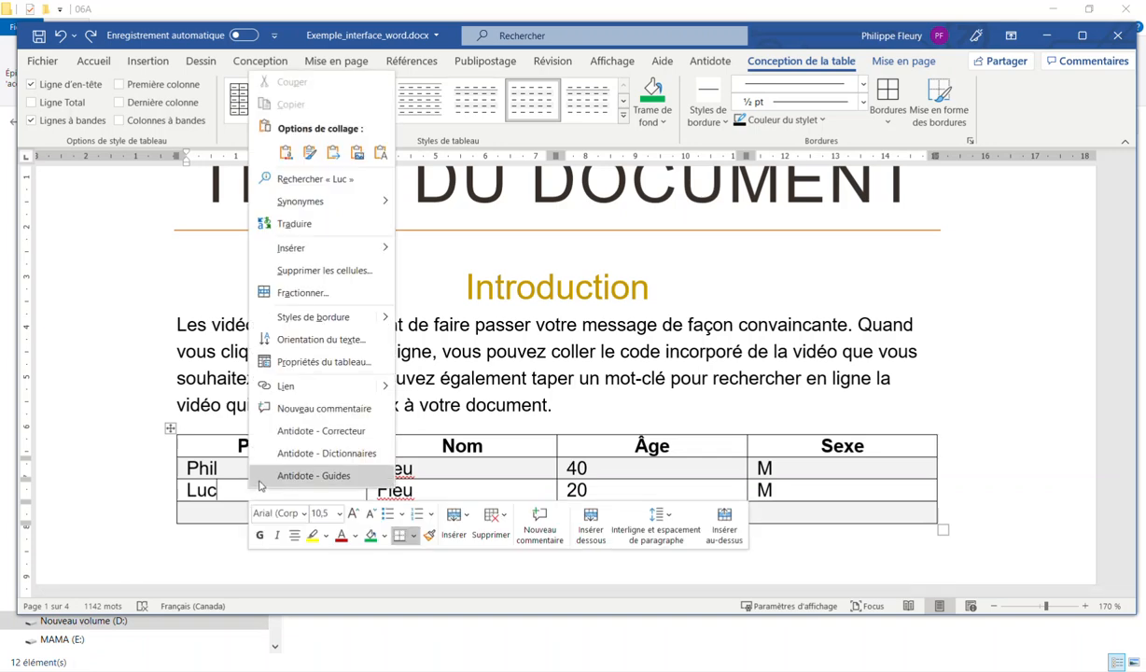
click(313, 271)
click(534, 317)
click(537, 353)
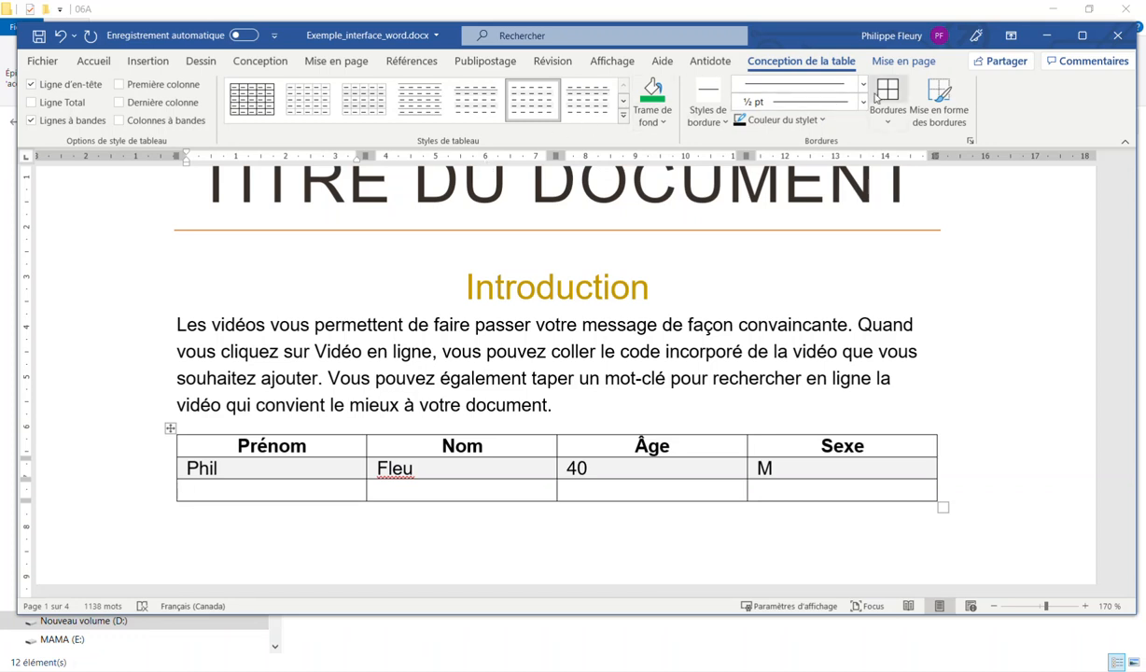
Look through the Mise en page and Insertion ribbon options
click(894, 62)
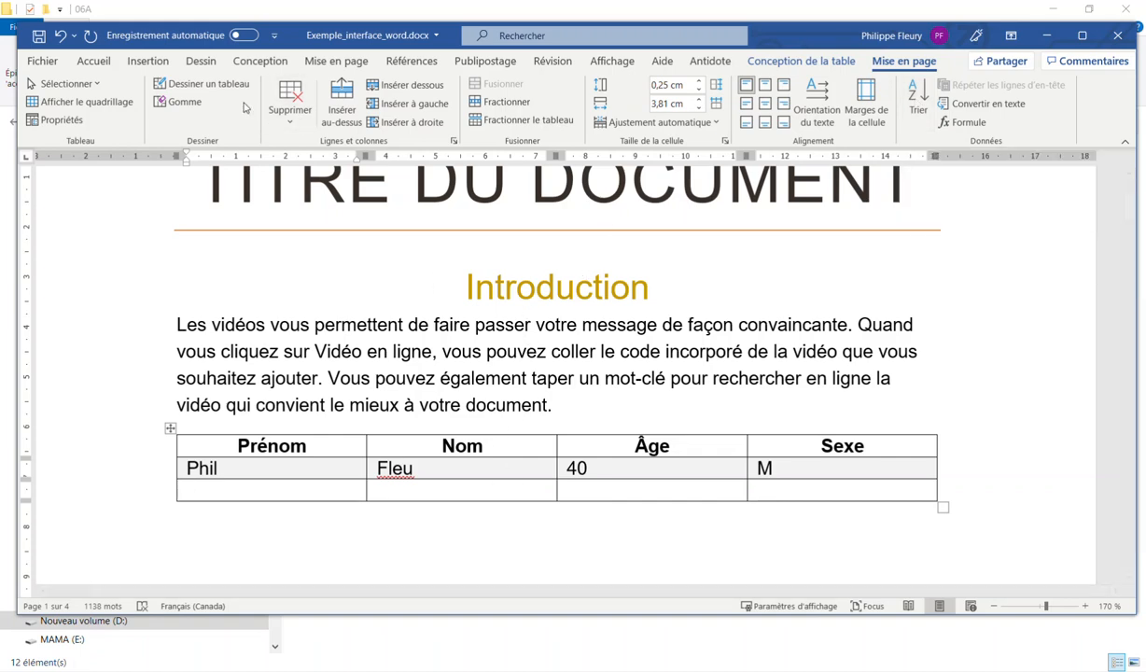
click(149, 64)
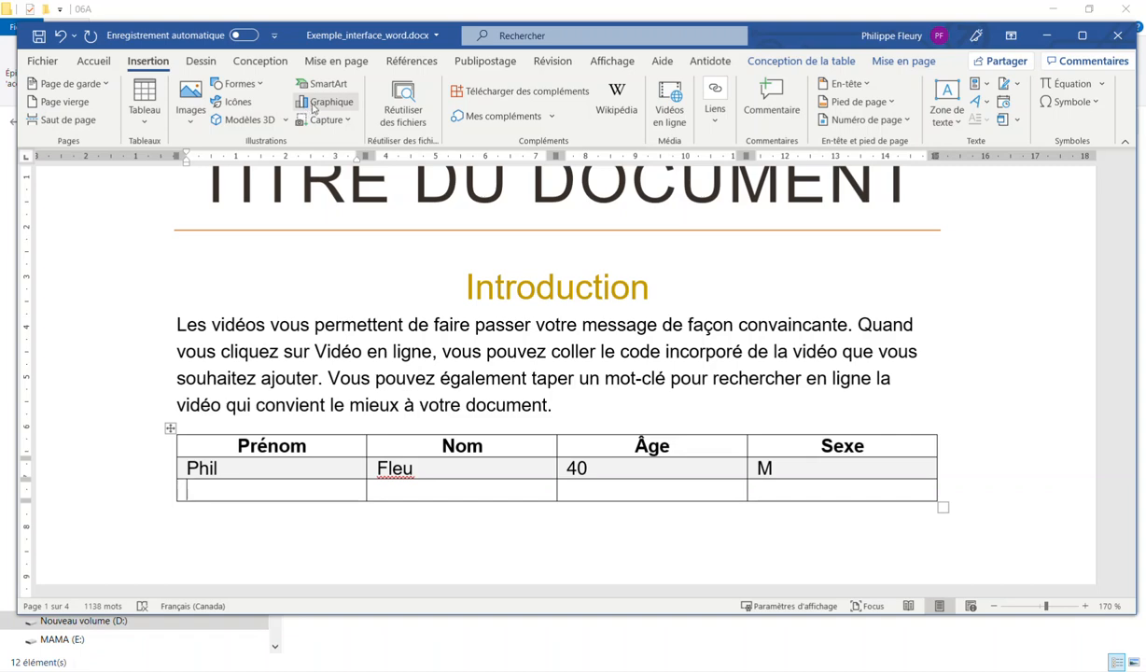
scroll(322, 113, down, 2)
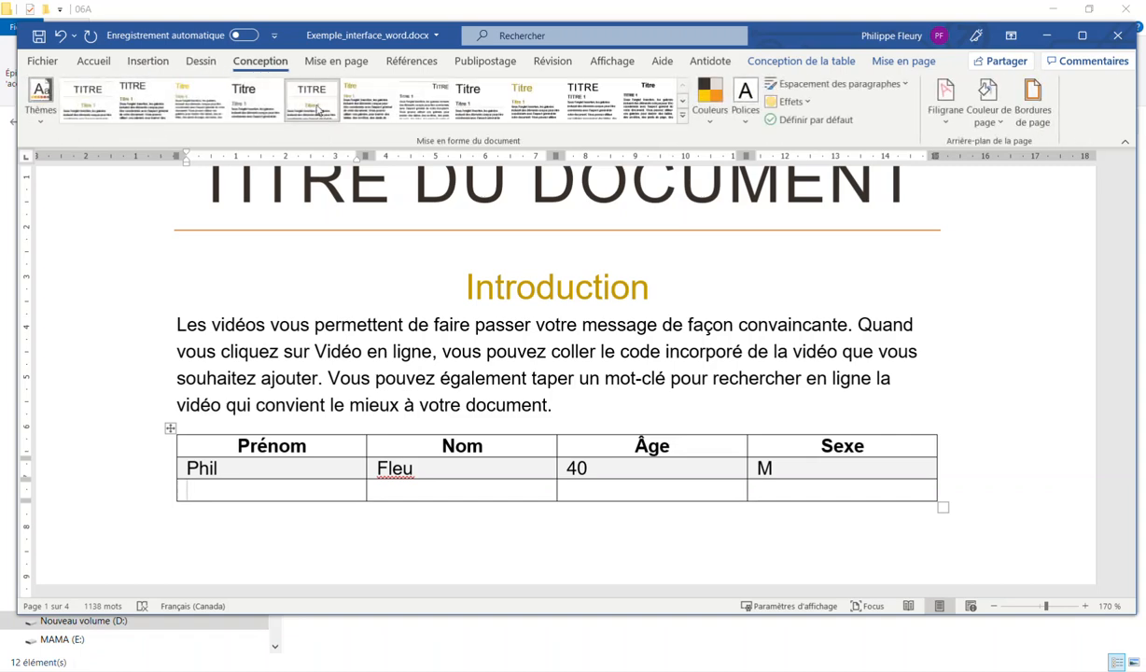
scroll(320, 110, up, 2)
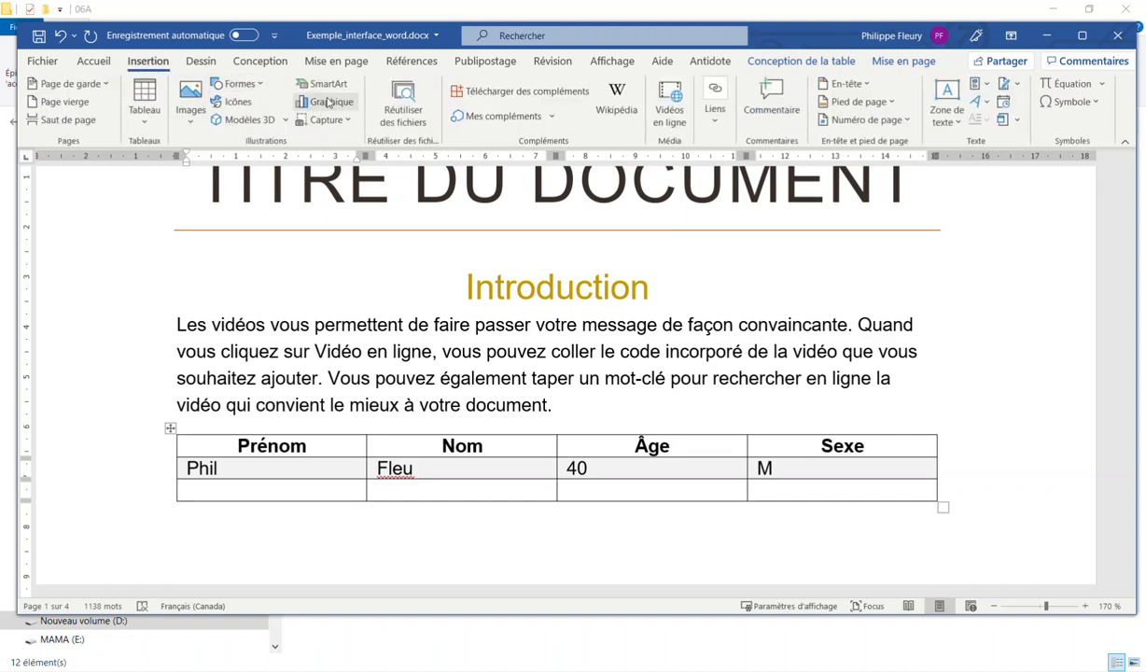
Add an empty paragraph after the Introduction text and start inserting a Graphique
click(588, 404)
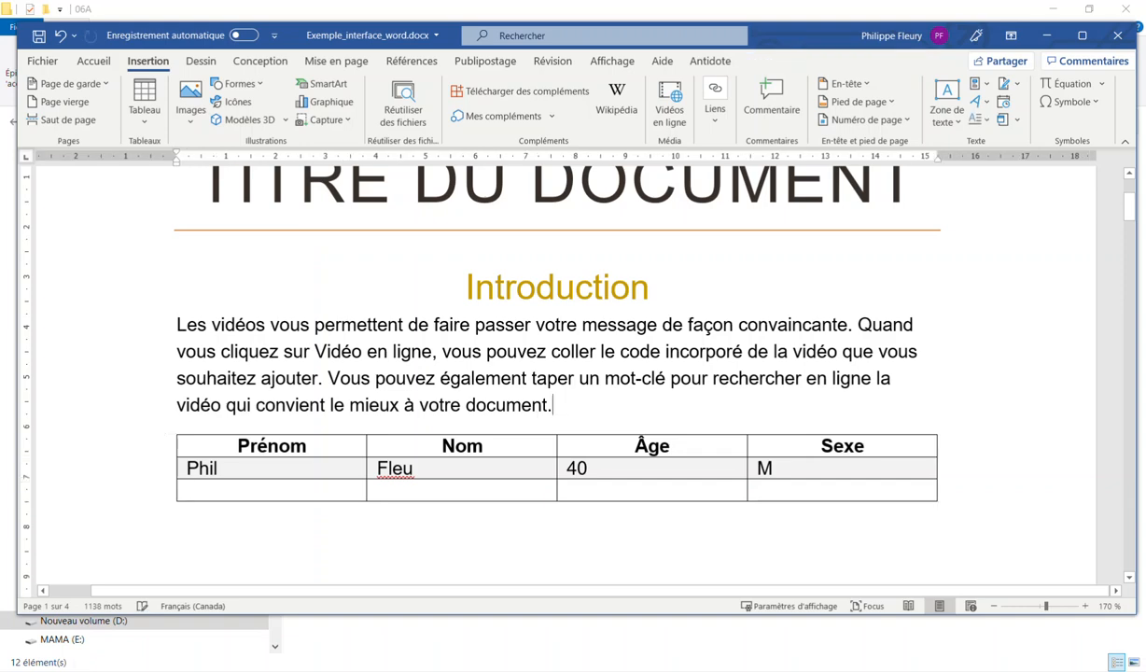
key(Return)
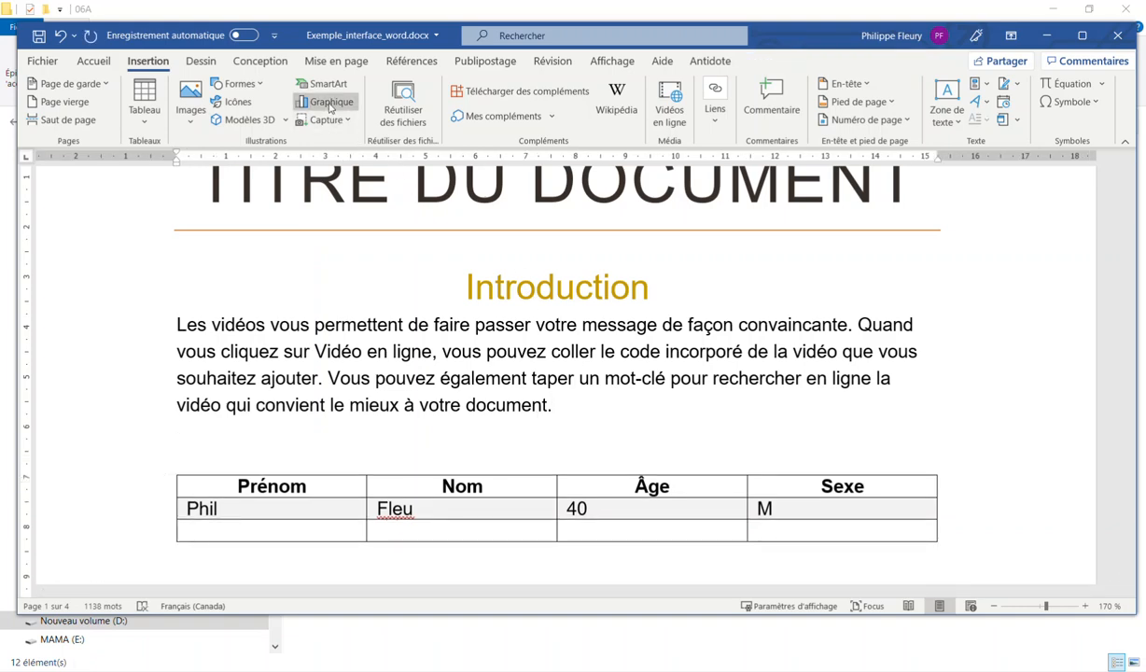
click(329, 104)
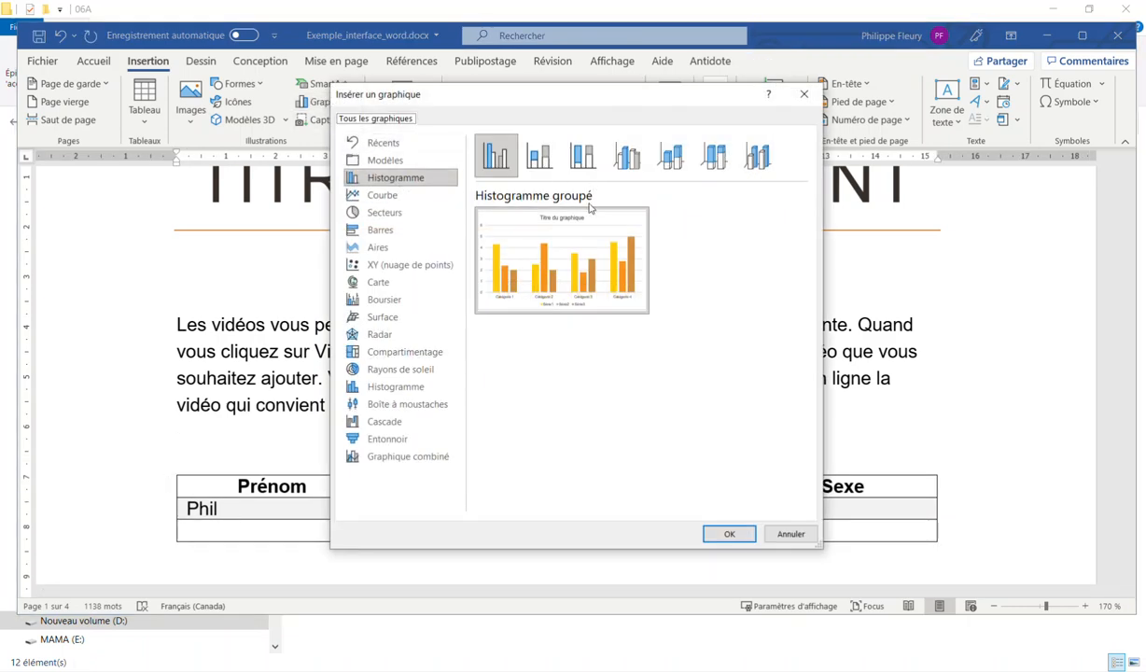
Insert a clustered column chart and name its series Set 1, Set 2 and Set 3
click(730, 535)
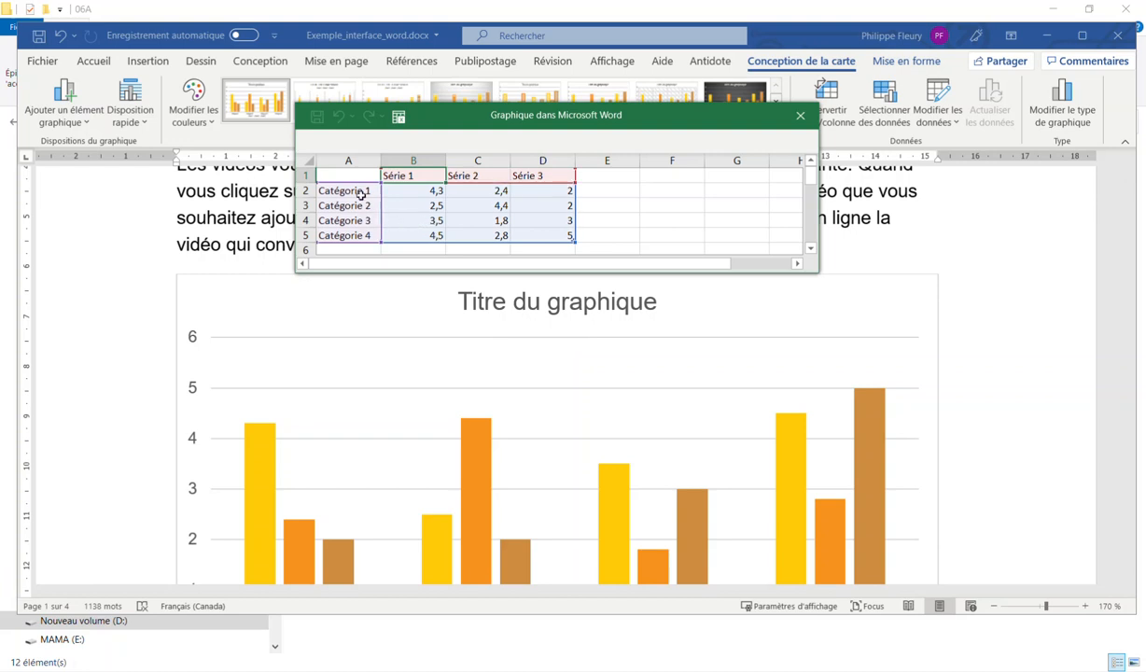
drag(361, 193, 347, 236)
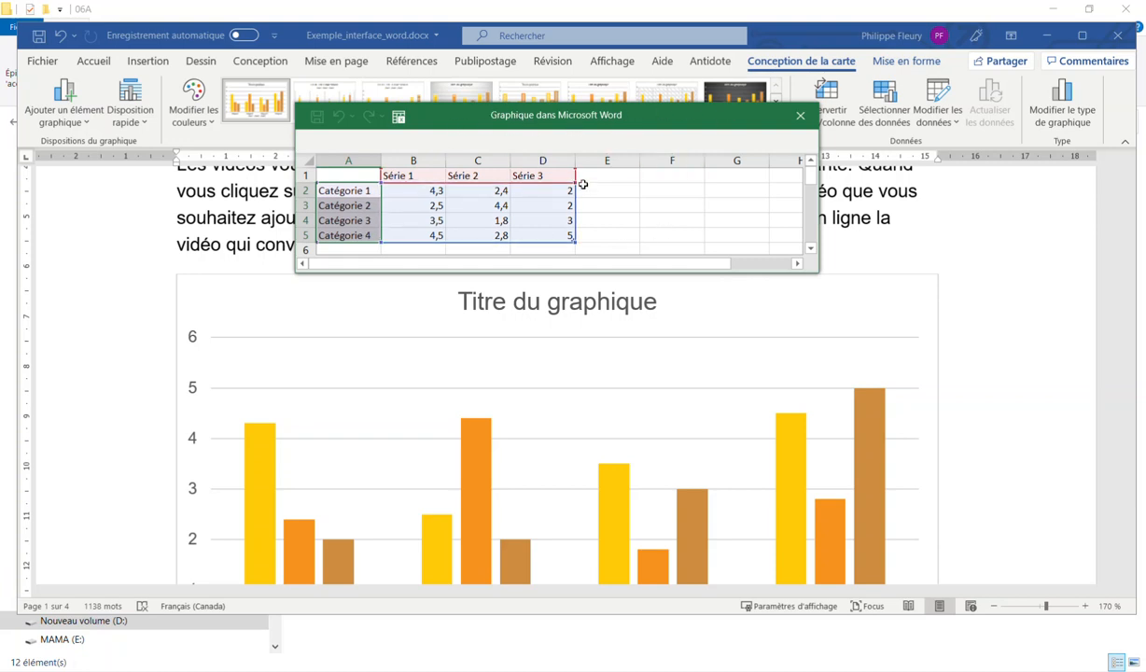
click(432, 191)
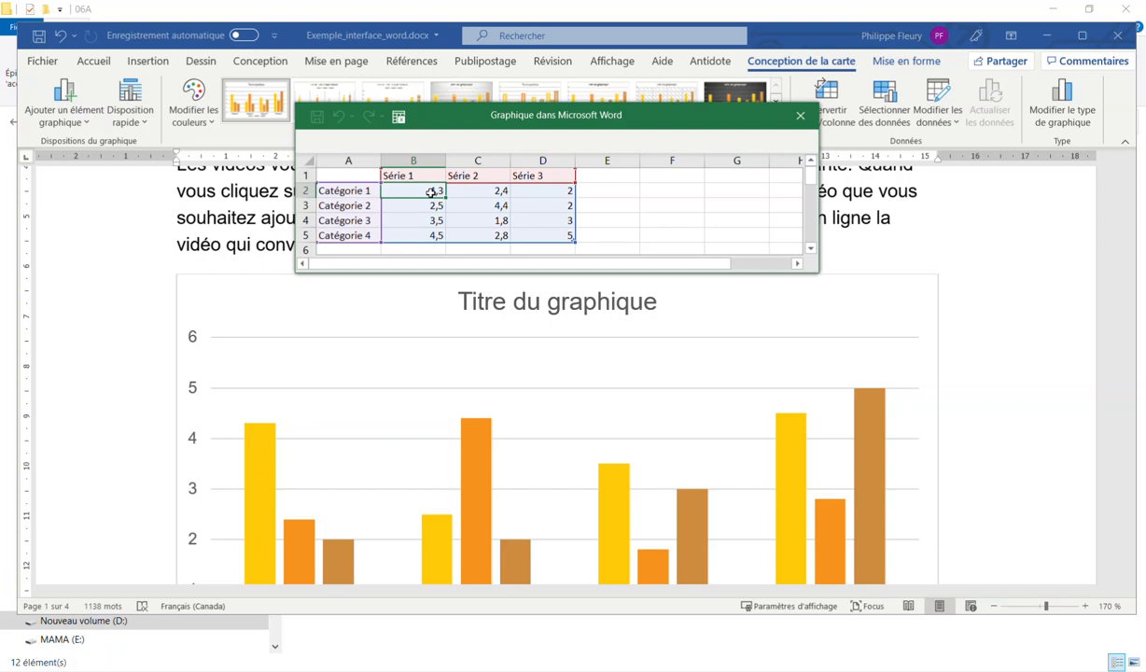
key(Up)
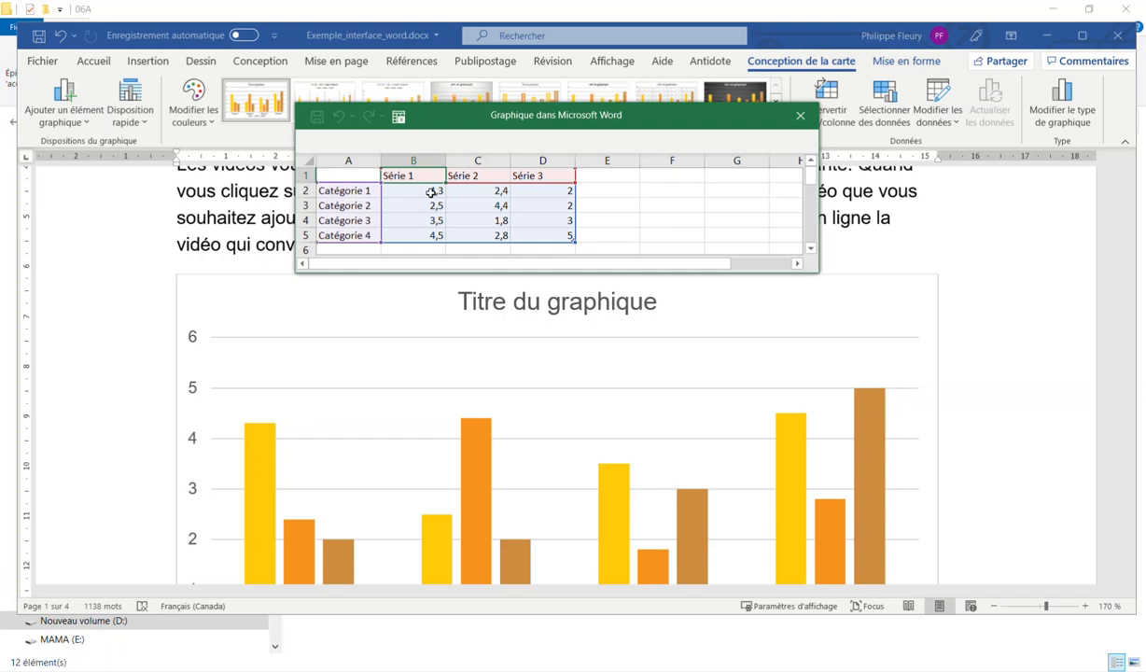
text(Set 1)
key(Tab)
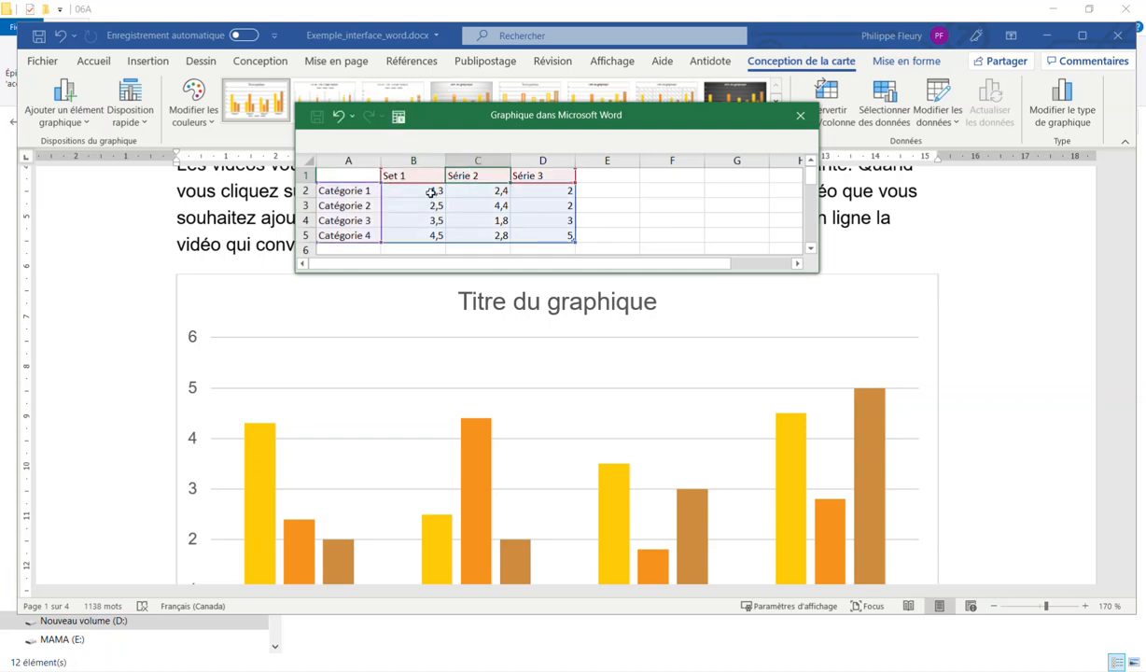
text(Set 2)
key(Tab)
text(Set 3)
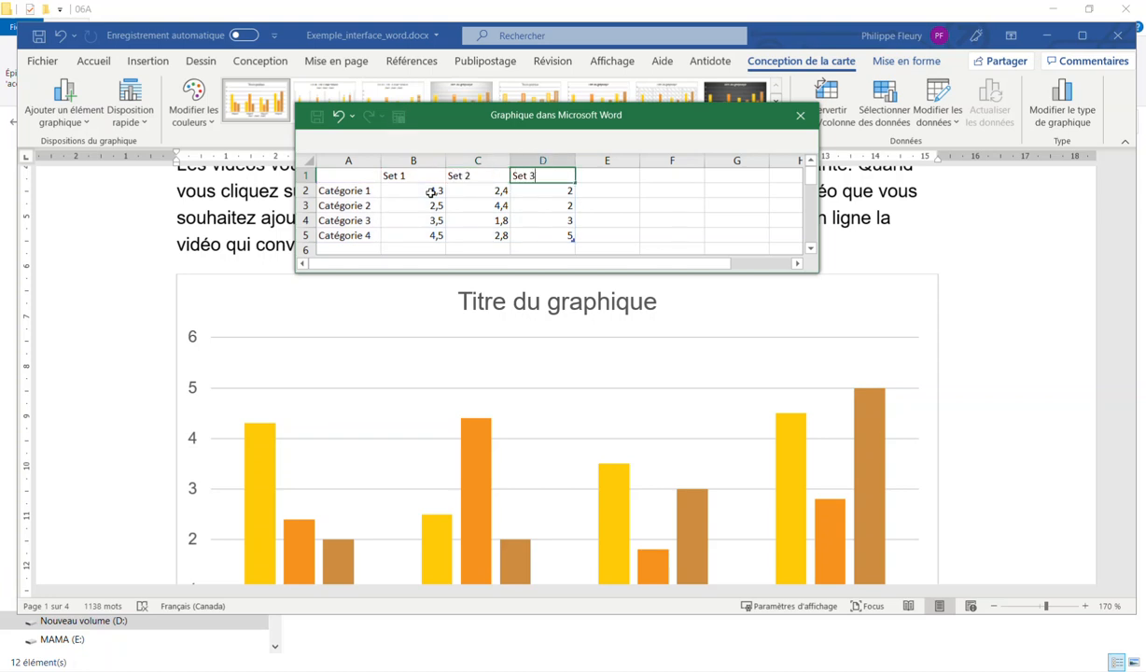
key(Return)
key(Left)
key(Left)
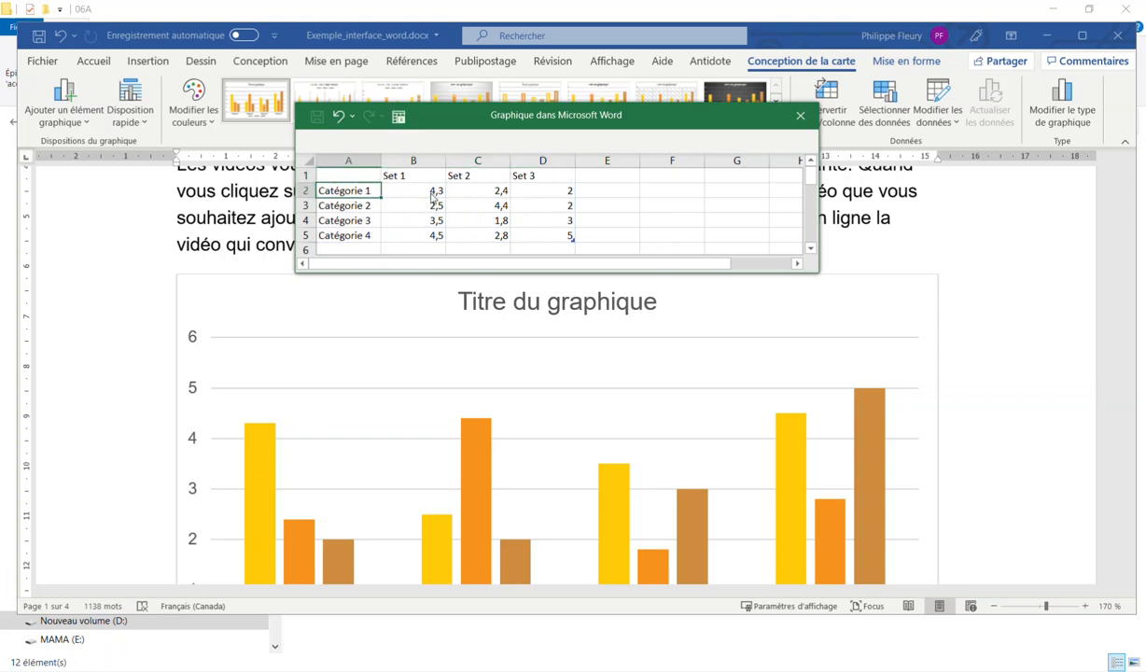
Enter a Muse row with values 6, 10 and 12
text(P)
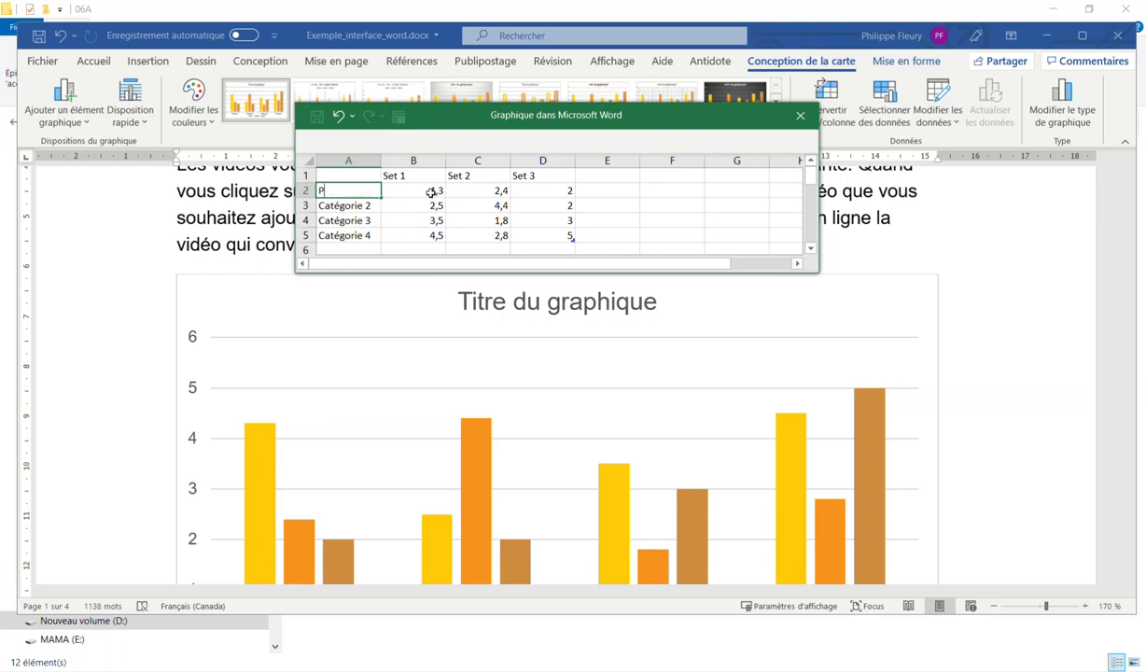
key(BackSpace)
text(Muse)
click(431, 190)
text(6)
key(Tab)
text(10)
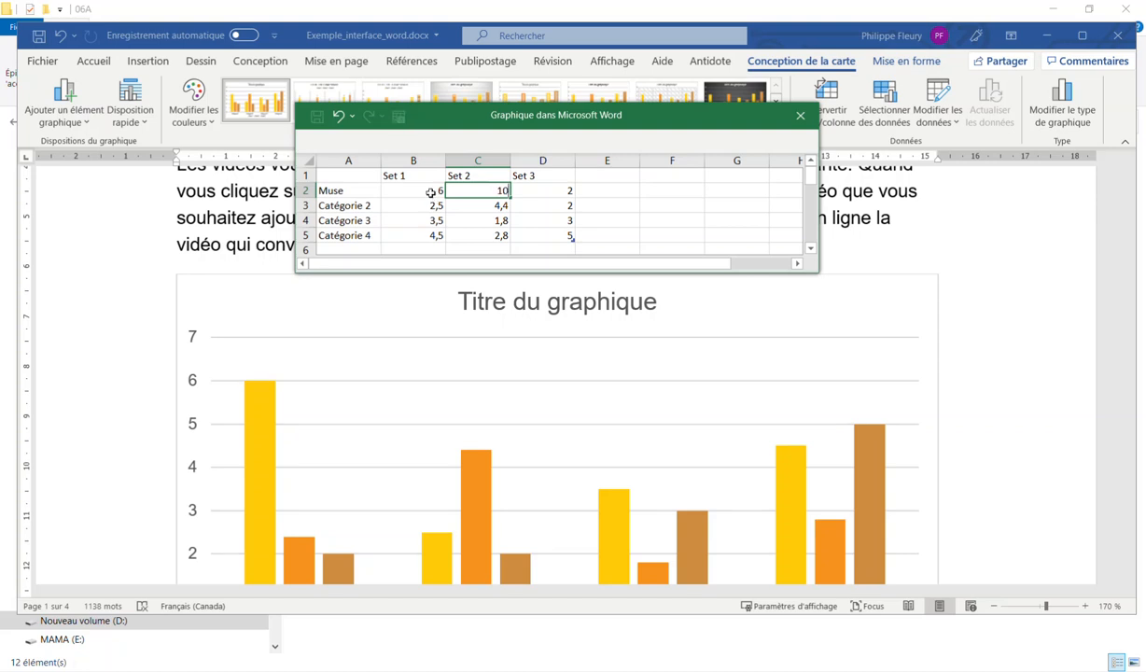
key(Tab)
text(12)
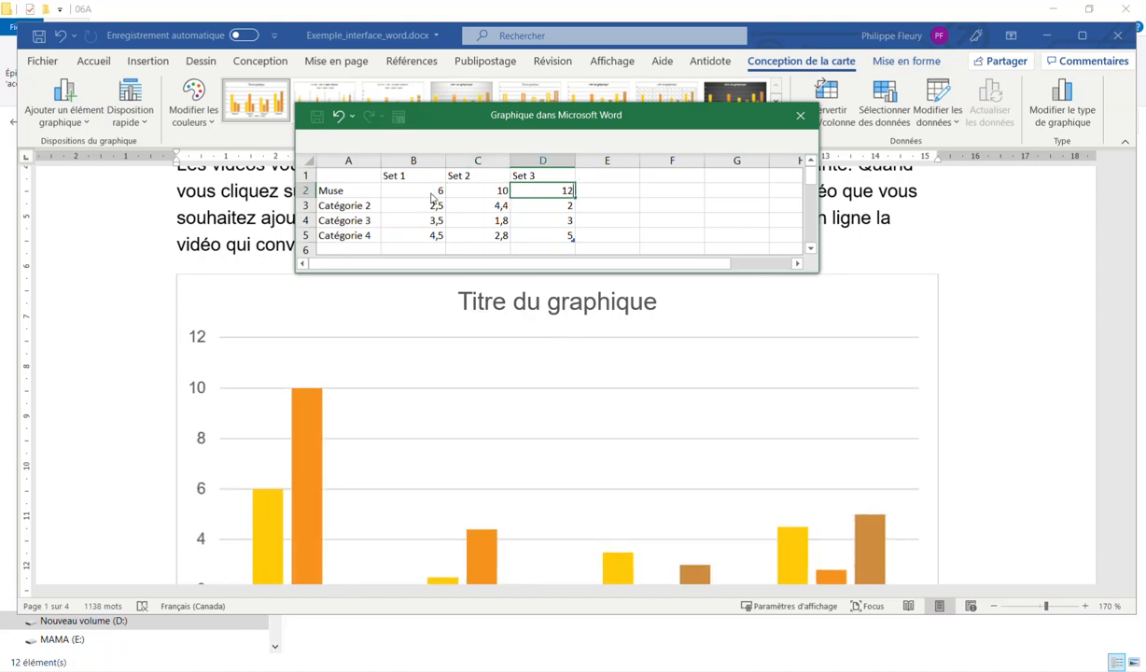
key(Left)
Rename Catégorie 2 to Billy Talent with values 4, 4 and 4
key(Down)
key(Left)
key(Left)
key(Right)
key(Left)
text(Bi)
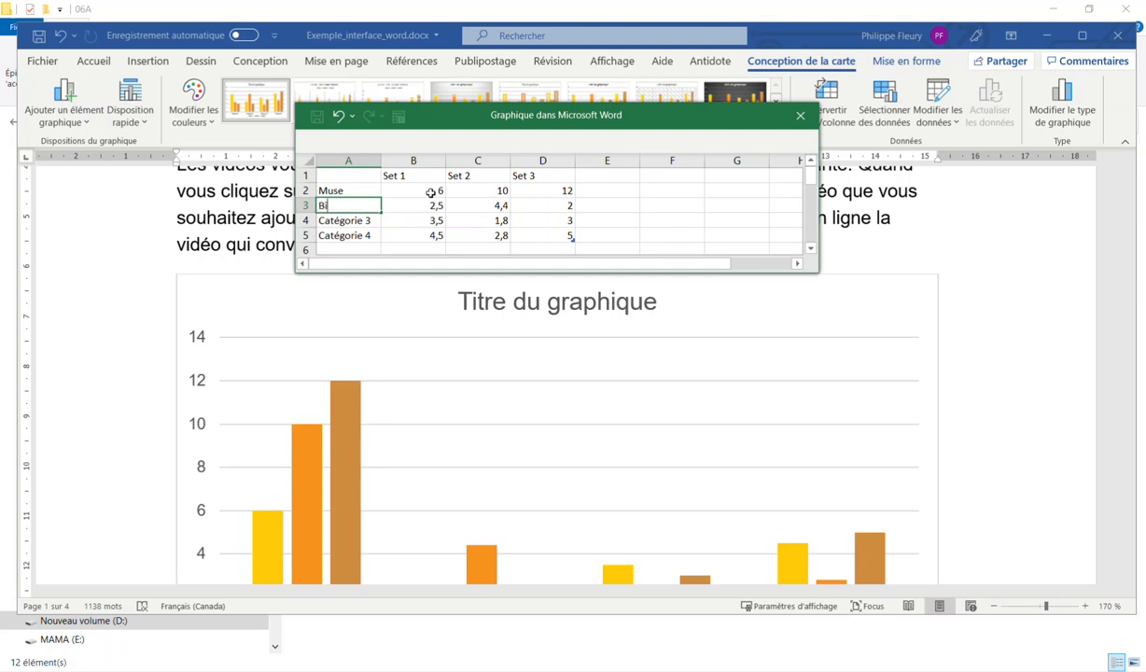
text(lly Tale)
key(Tab)
text(4)
key(Tab)
text(4)
key(Tab)
text(4)
key(Return)
Clear the leftover Catégorie 3 and Catégorie 4 rows from the chart data
key(shift+Down)
key(shift+Right)
key(shift+Right)
key(shift+Right)
key(Delete)
Close the chart data sheet, then undo an accidental deletion of the chart with Ctrl+Z
click(431, 193)
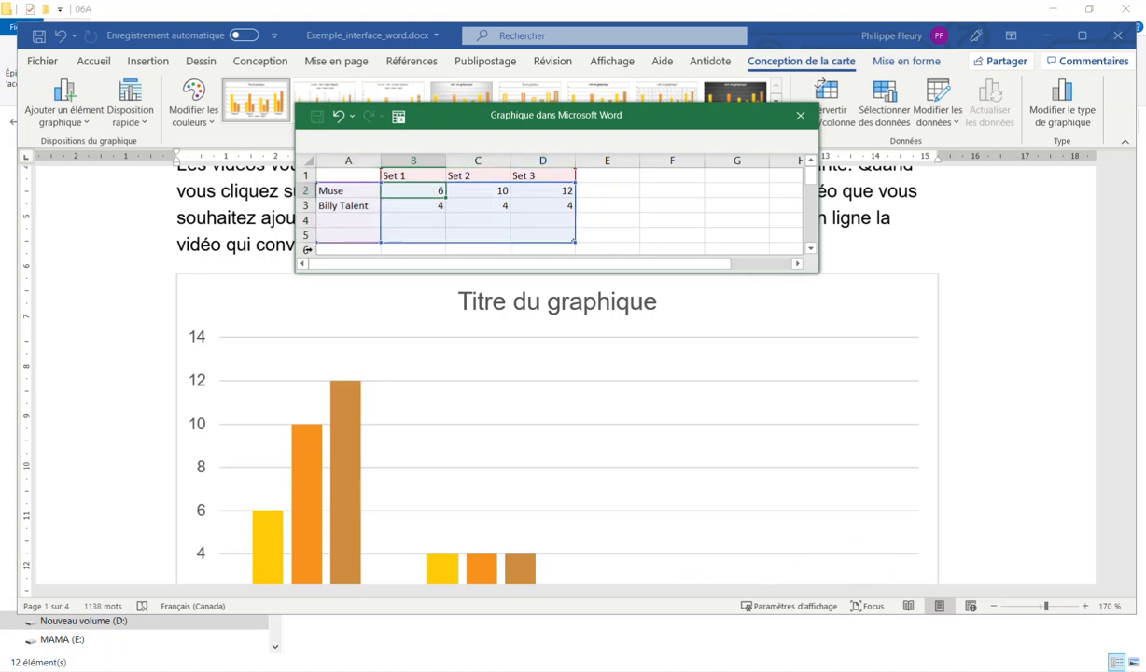
scroll(238, 350, down, 4)
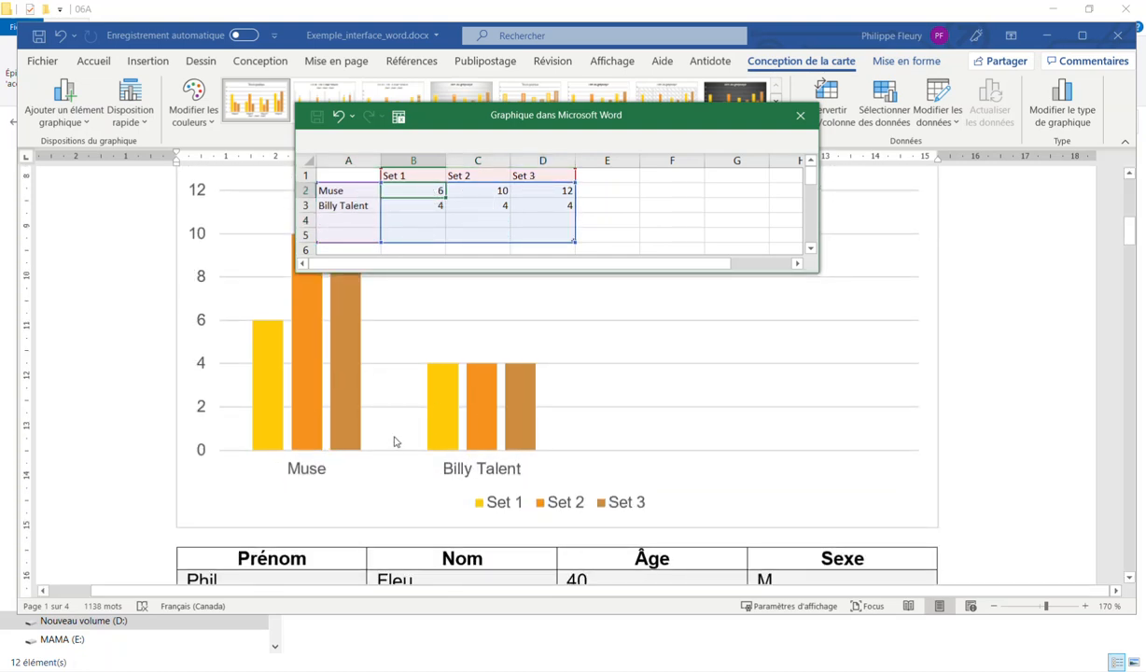
click(407, 177)
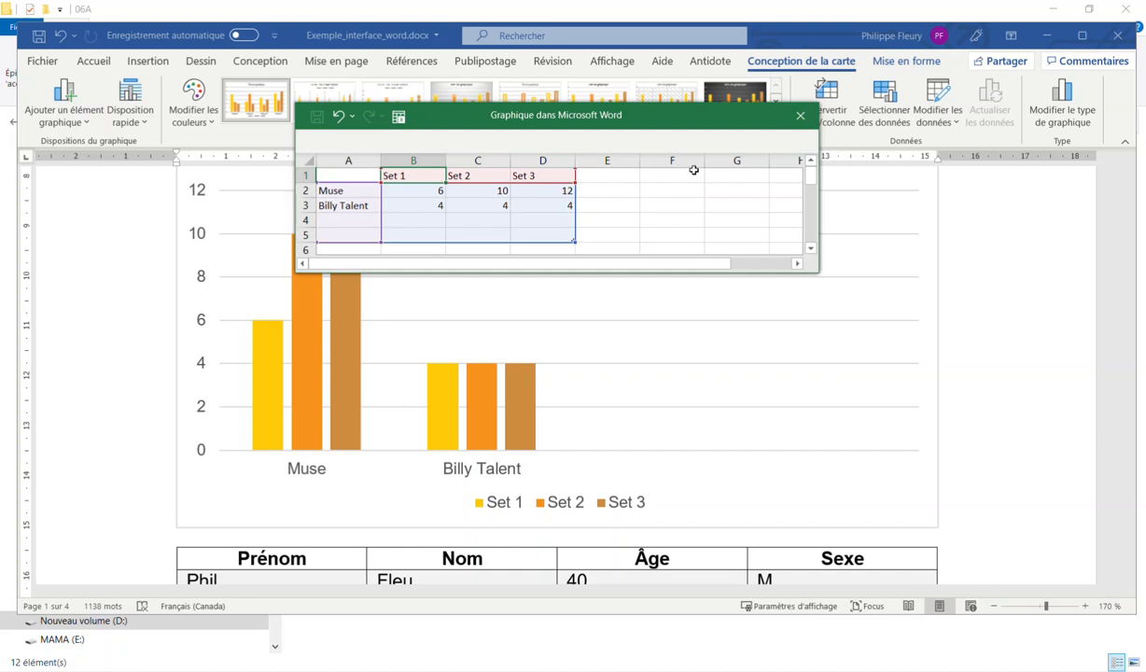
click(800, 116)
key(Delete)
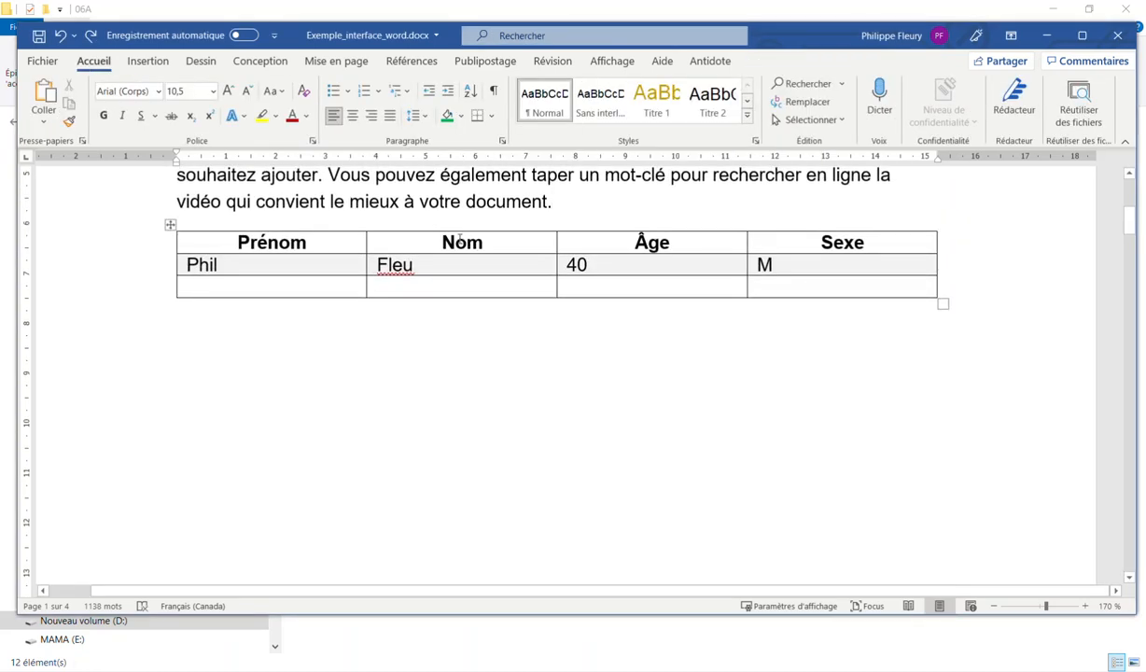
key(ctrl+z)
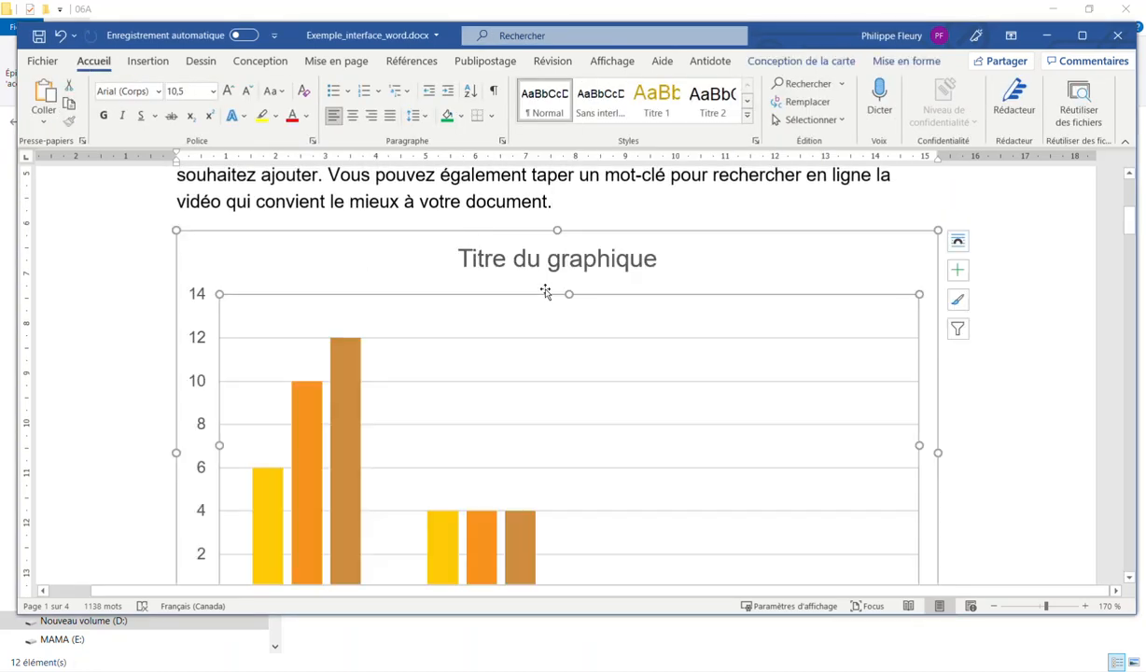
Apply a chart style with bold title and data labels, plus orange, dark orange and mauve bars
click(800, 62)
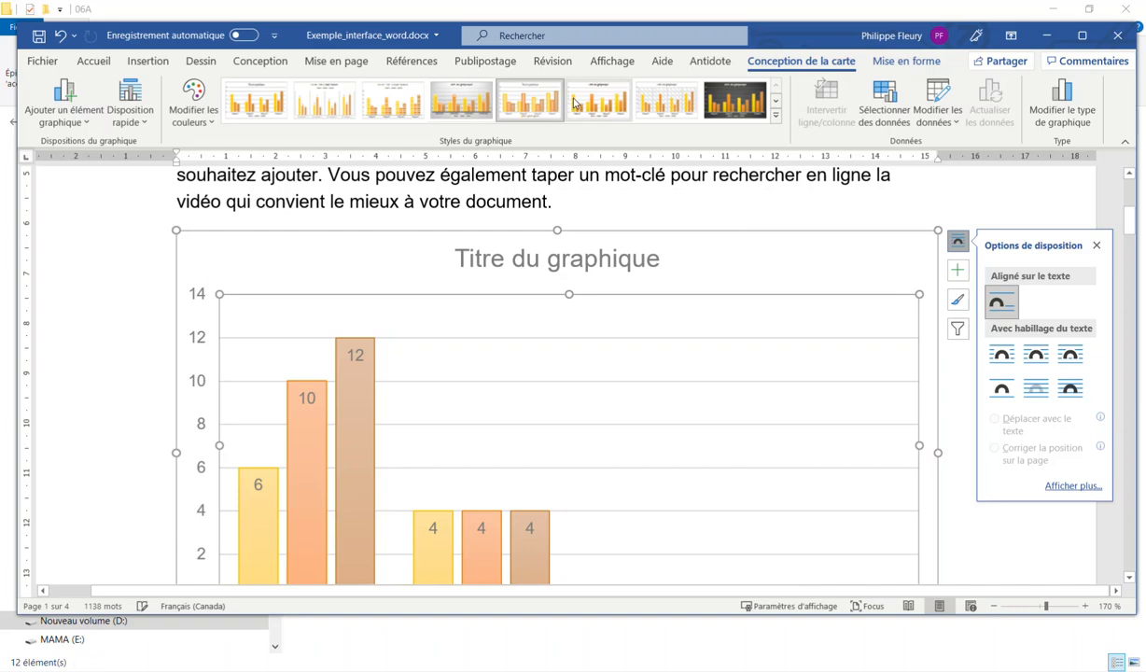
click(583, 102)
click(201, 104)
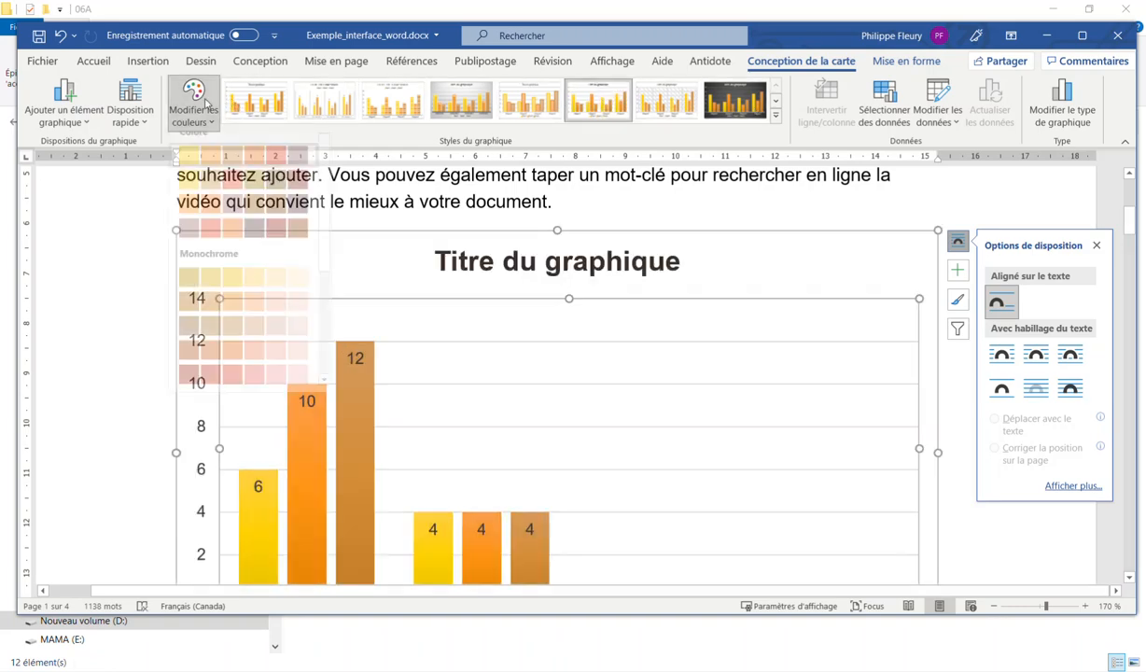
click(248, 240)
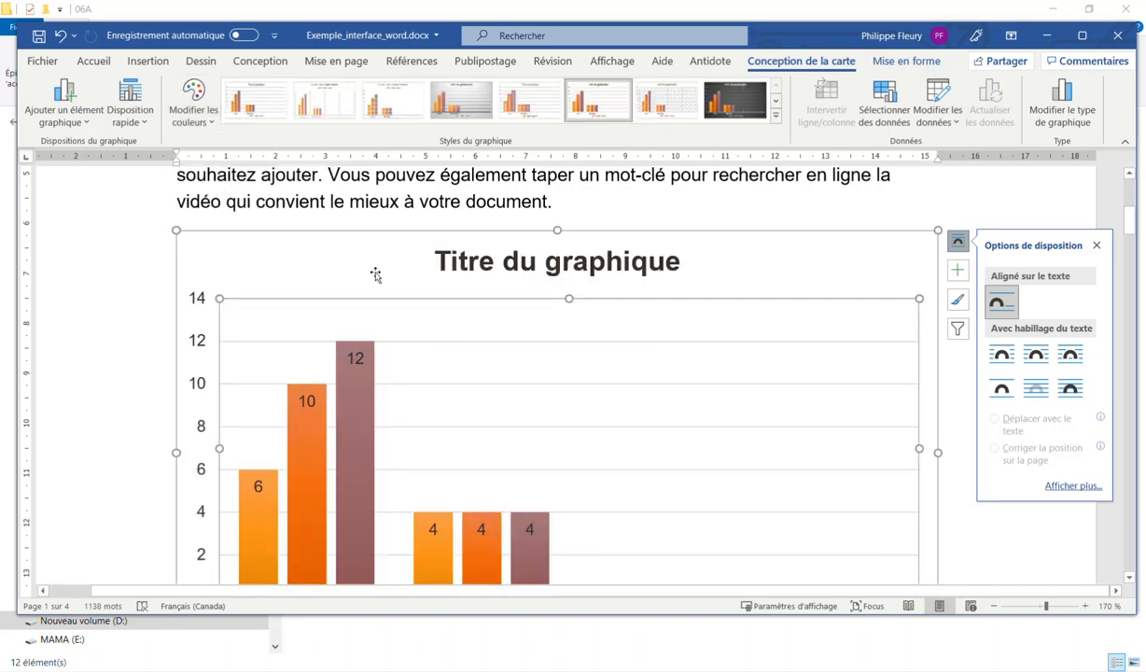
click(130, 108)
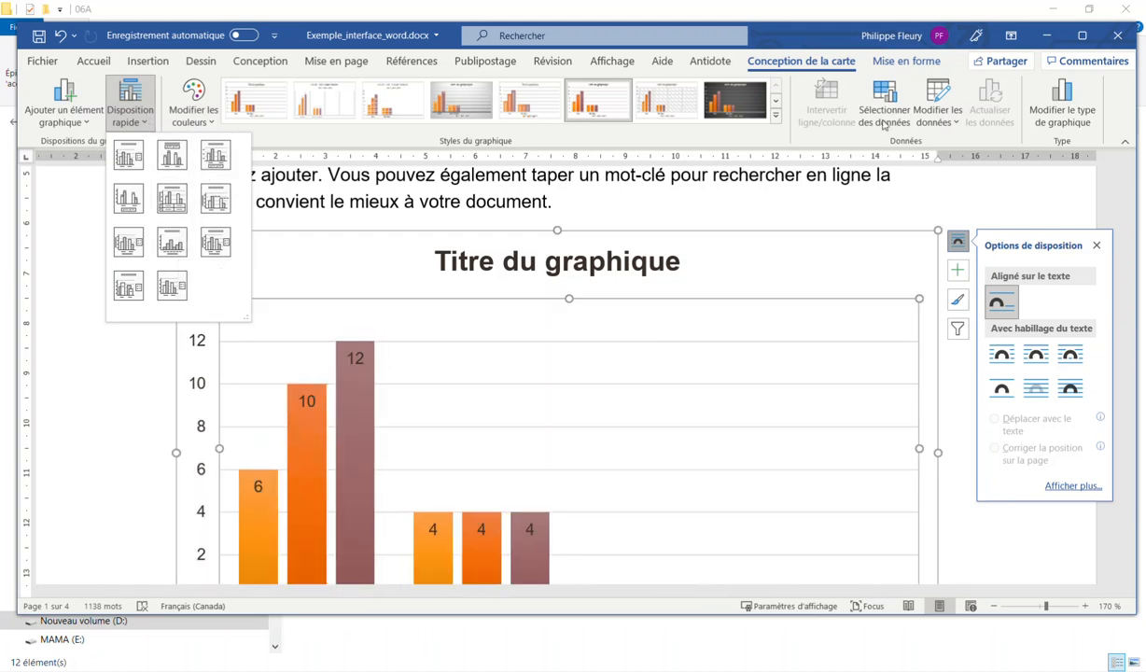
click(887, 62)
click(887, 62)
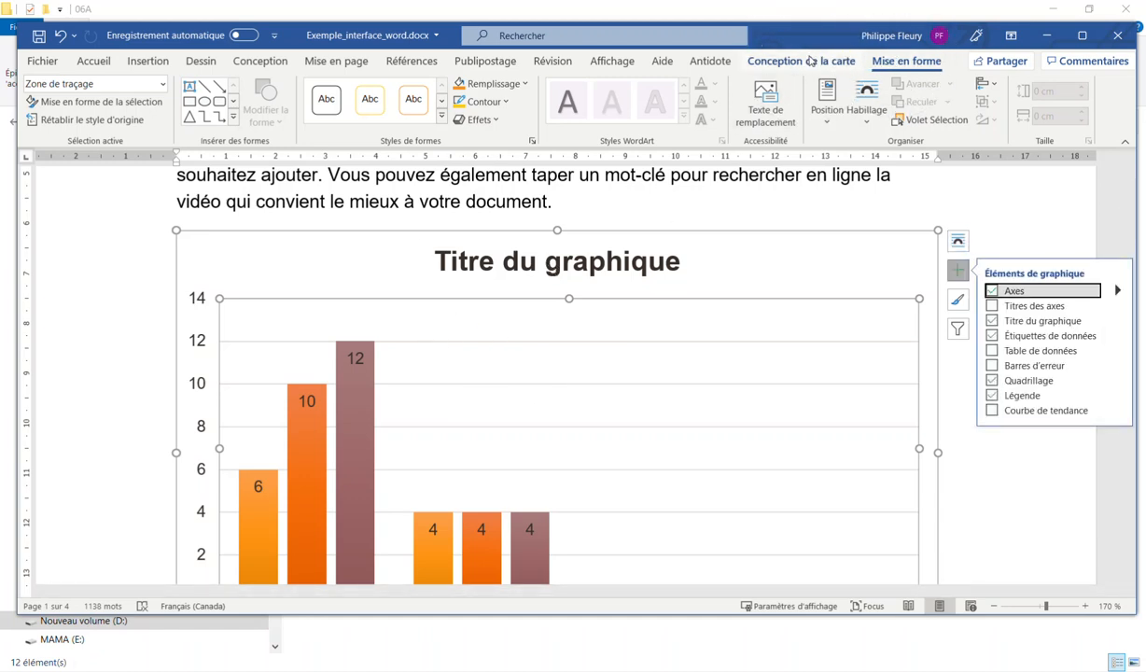
click(476, 201)
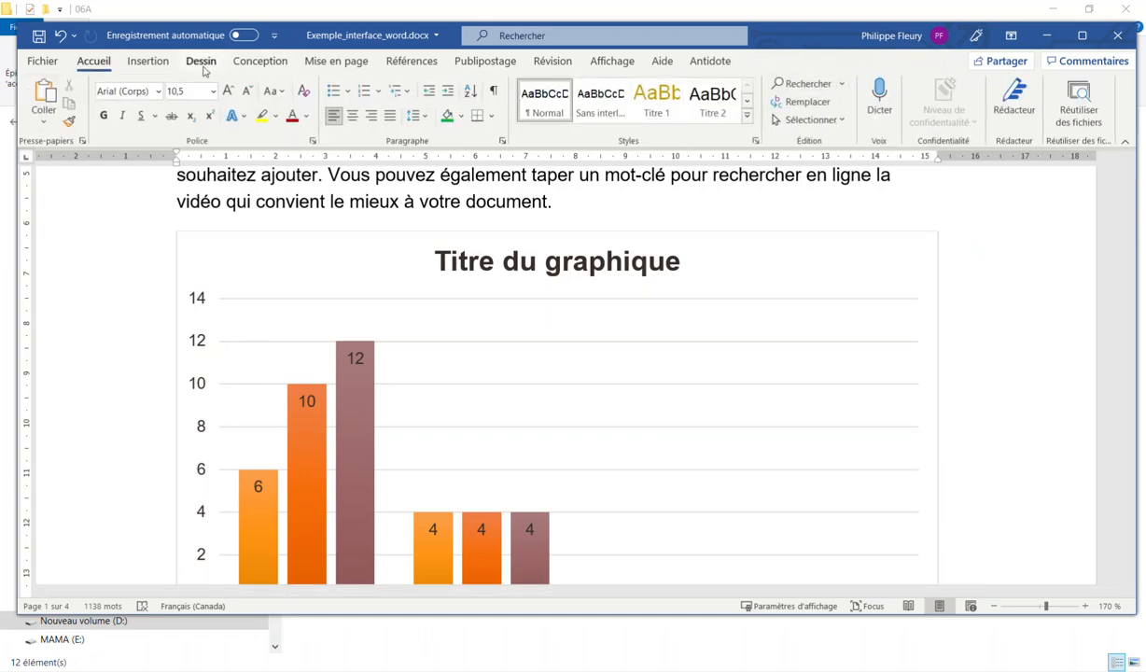
Insert a blank paragraph after 'document.' so the chart moves down
click(149, 61)
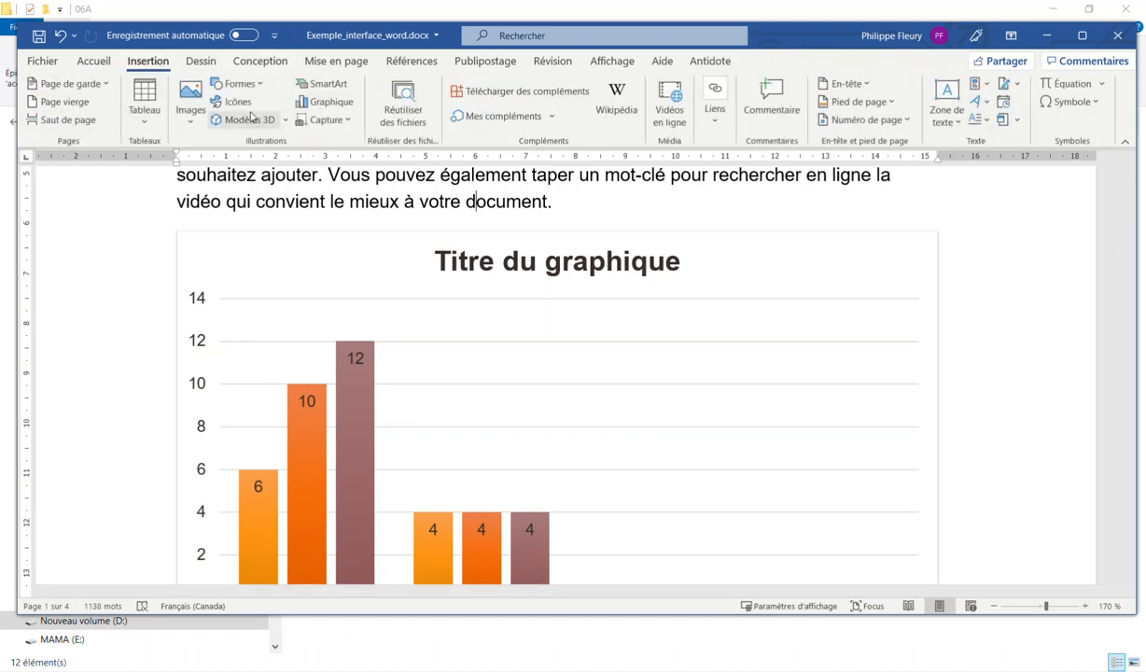
click(409, 116)
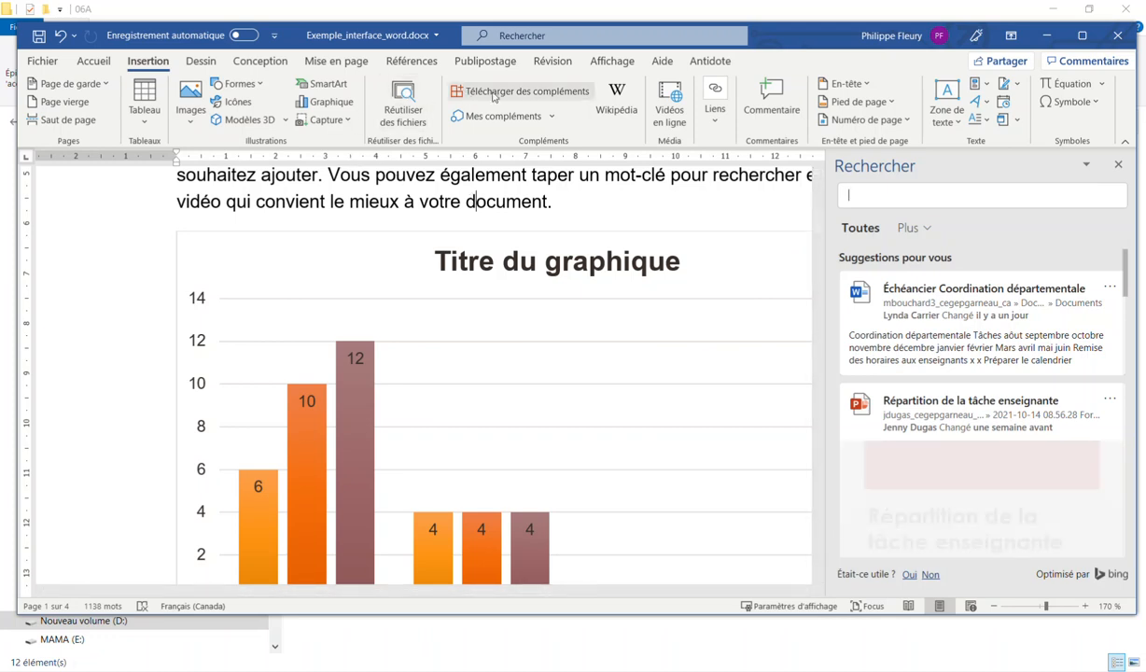
click(1118, 166)
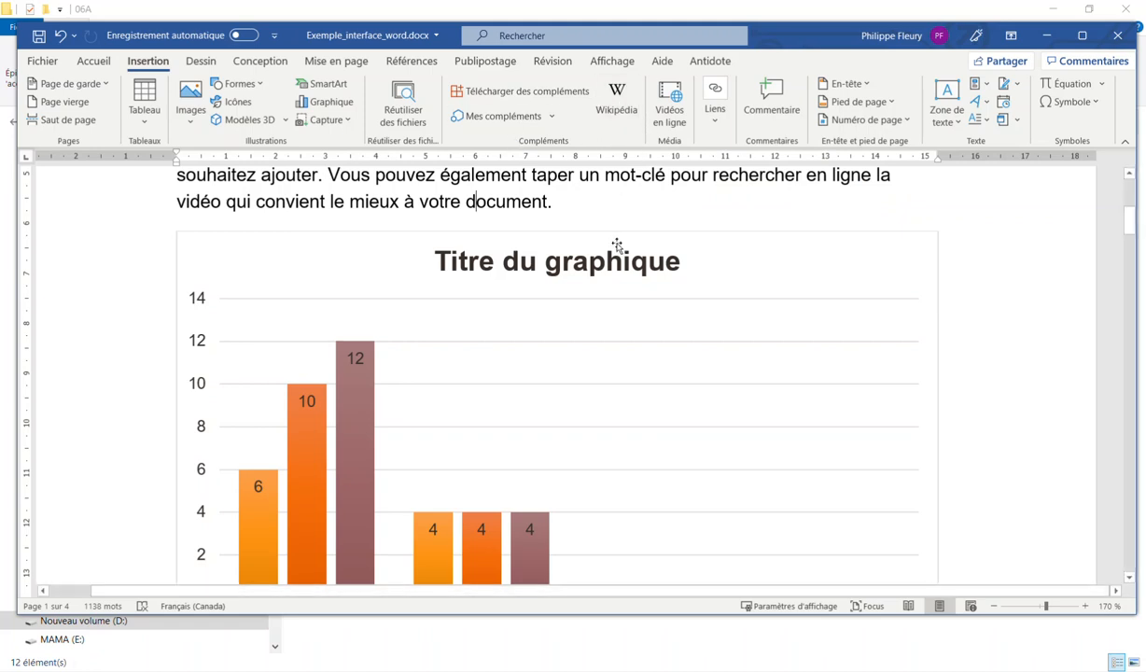
key(Return)
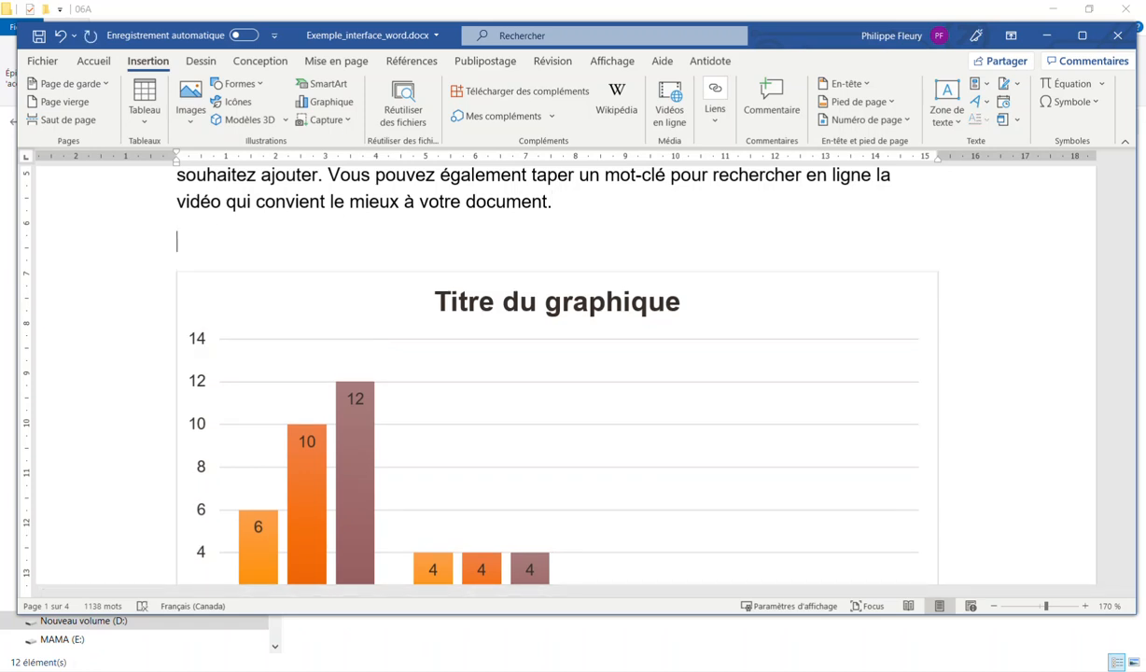
click(713, 117)
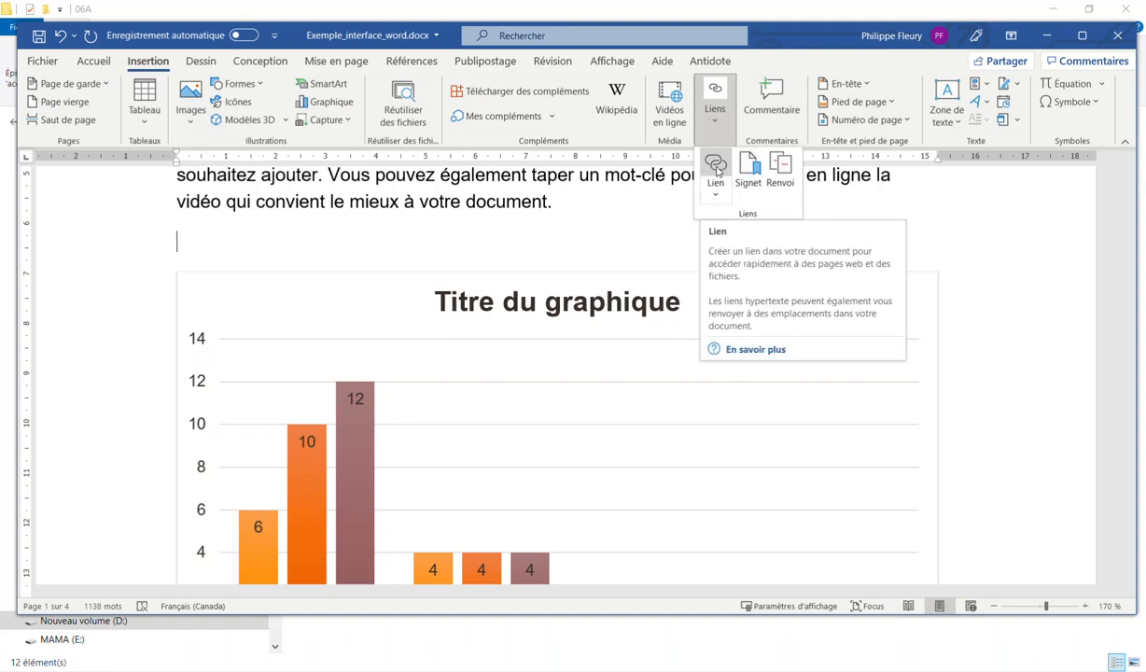
click(716, 166)
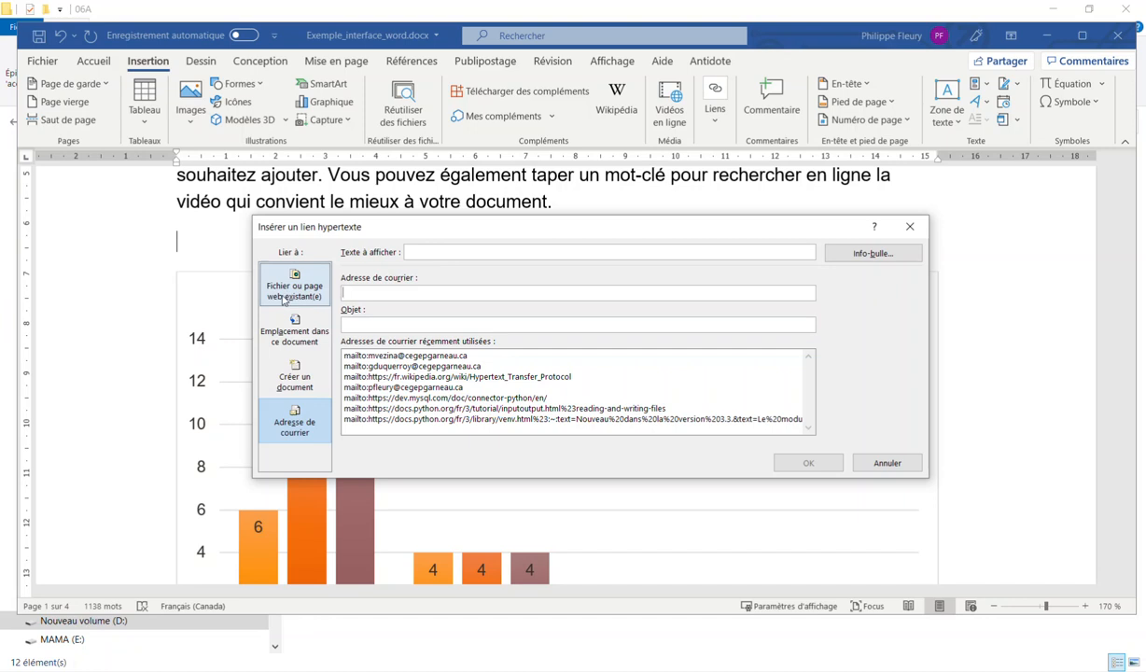
click(284, 291)
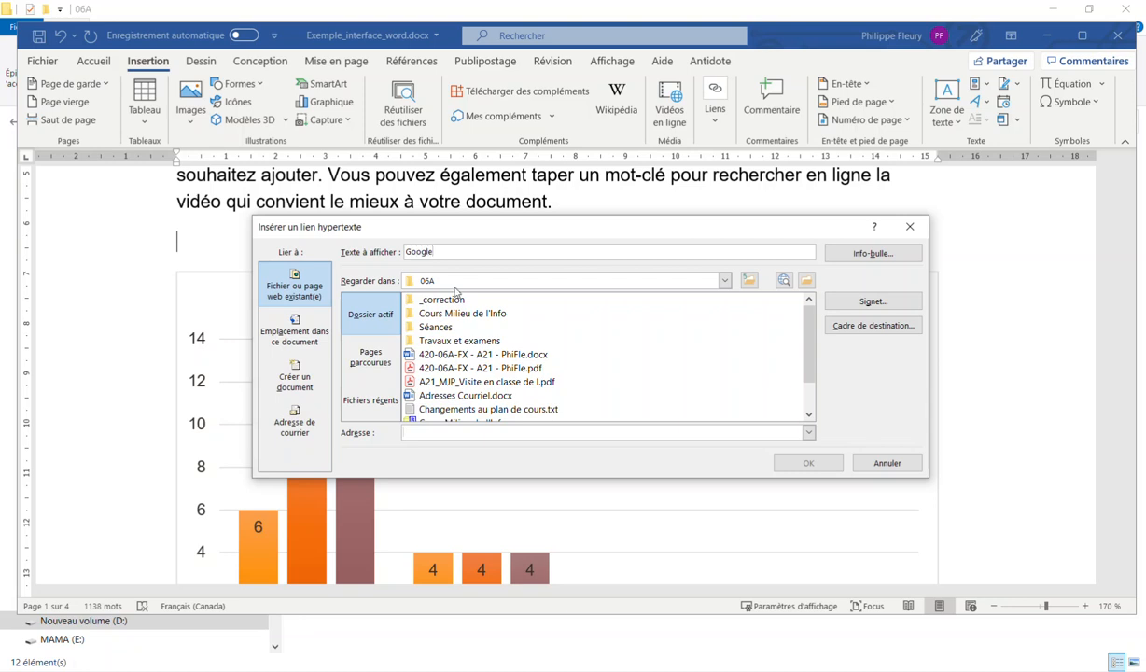
click(460, 431)
text(https://flask.palletsprojects.com/en/2.0.x/config/)
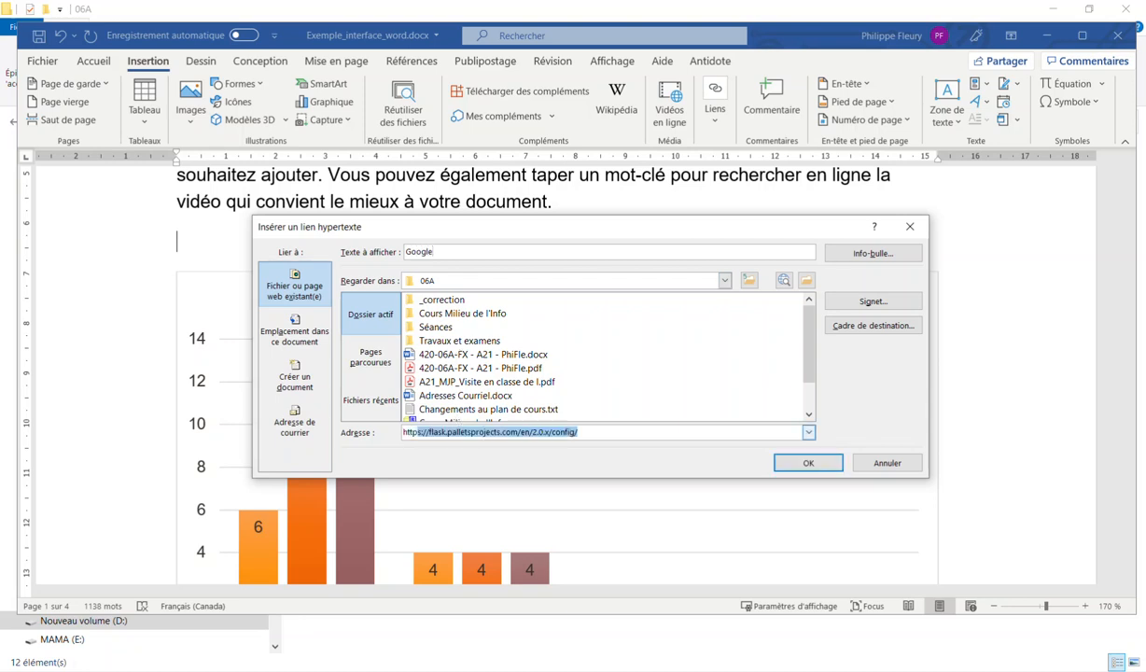
text(://google.com)
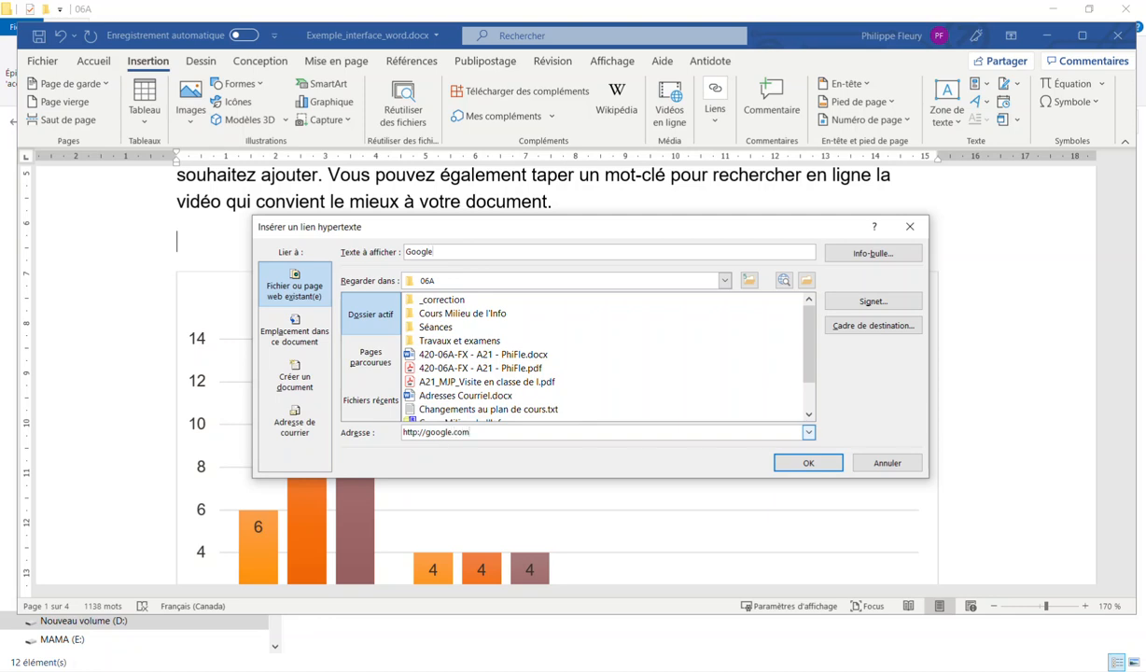
click(795, 465)
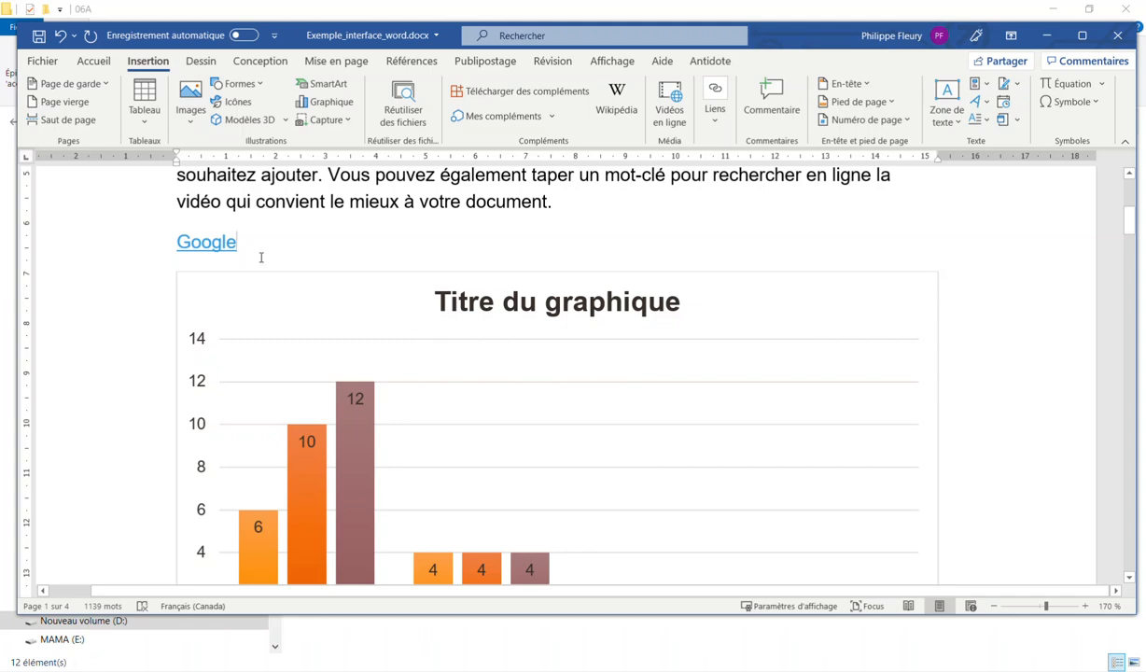
Test the Google link in the browser, then start a new line below it
ctrl+click(197, 245)
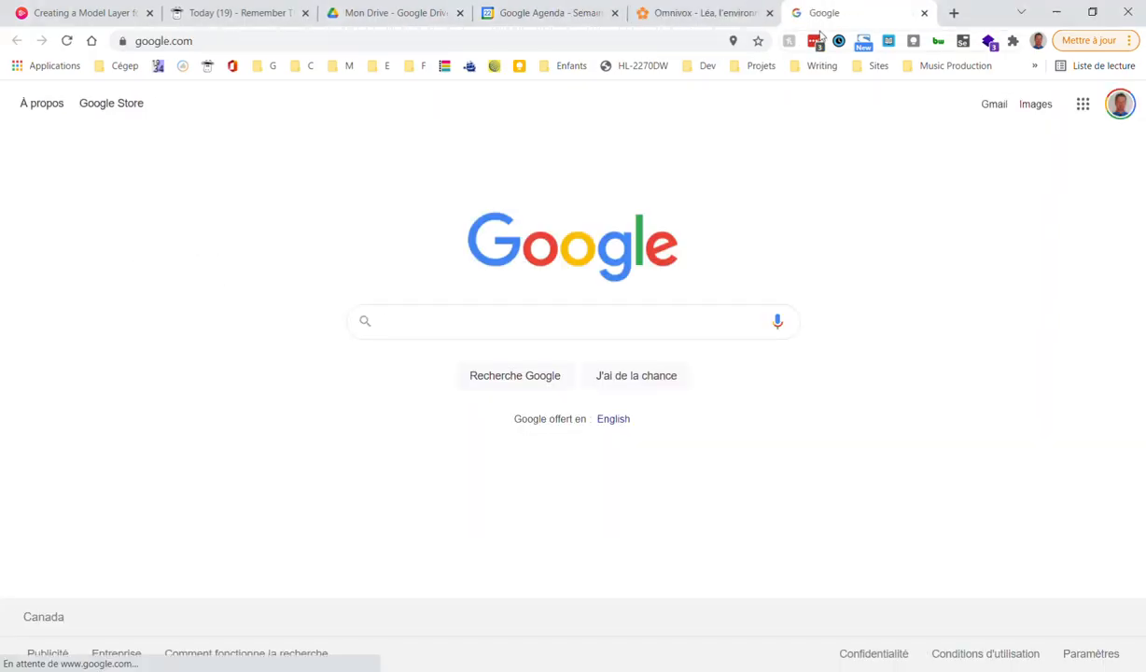
middle_click(834, 17)
key(alt+Tab)
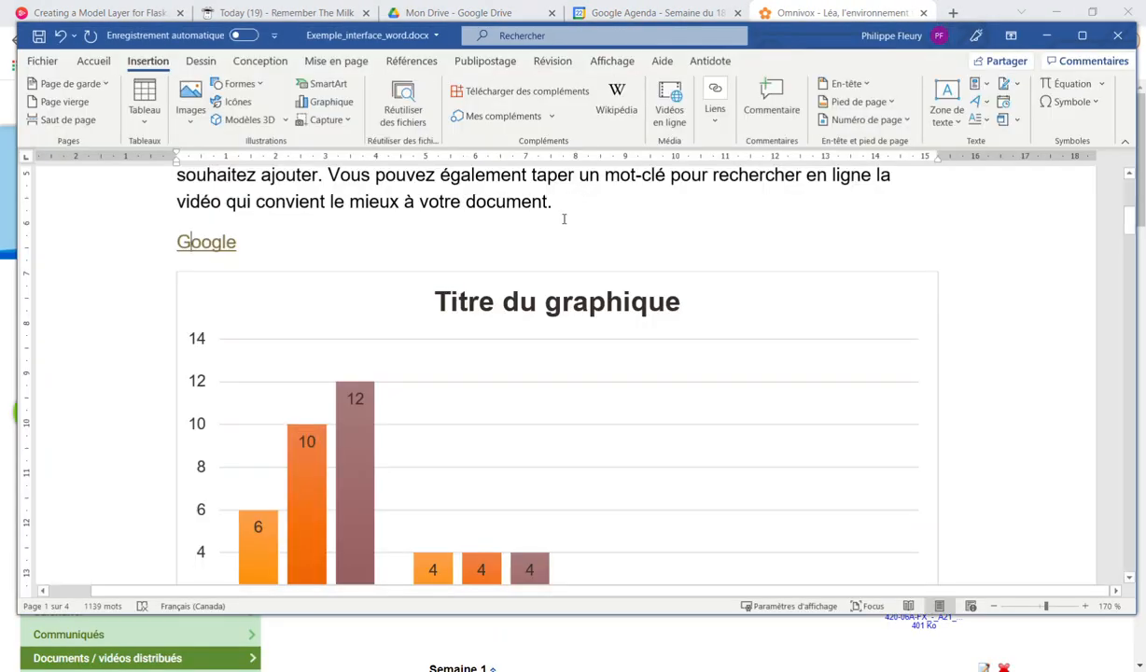
click(313, 245)
key(Return)
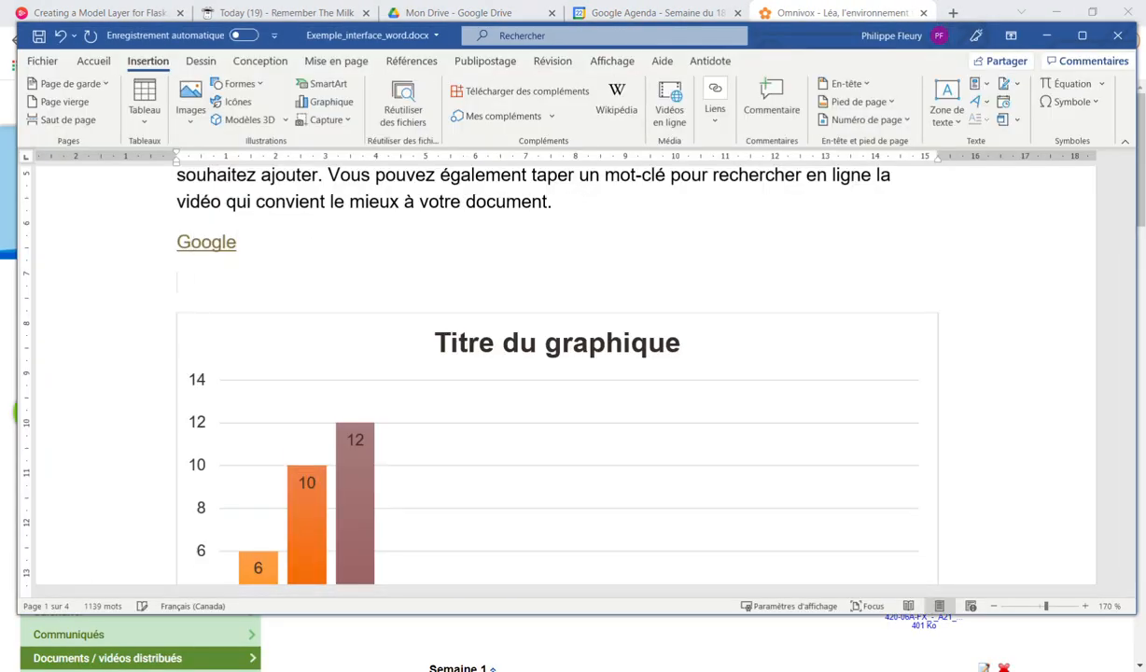
Link 'Analyse des coûts' to that heading in this document and follow it to page 2
click(712, 119)
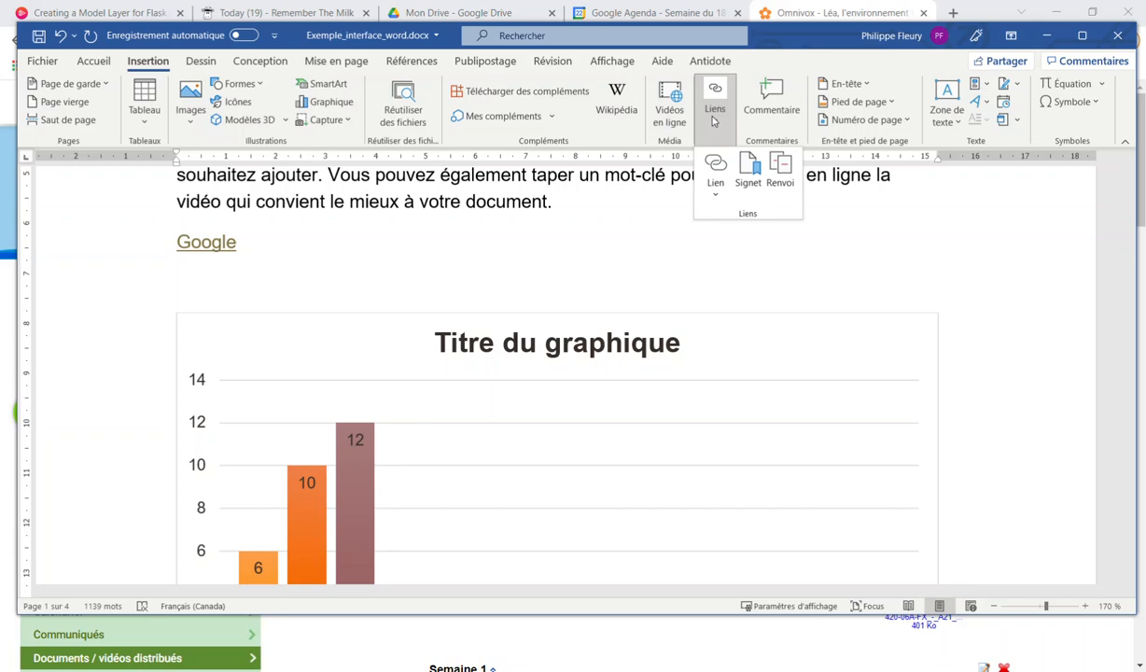
click(716, 194)
click(716, 166)
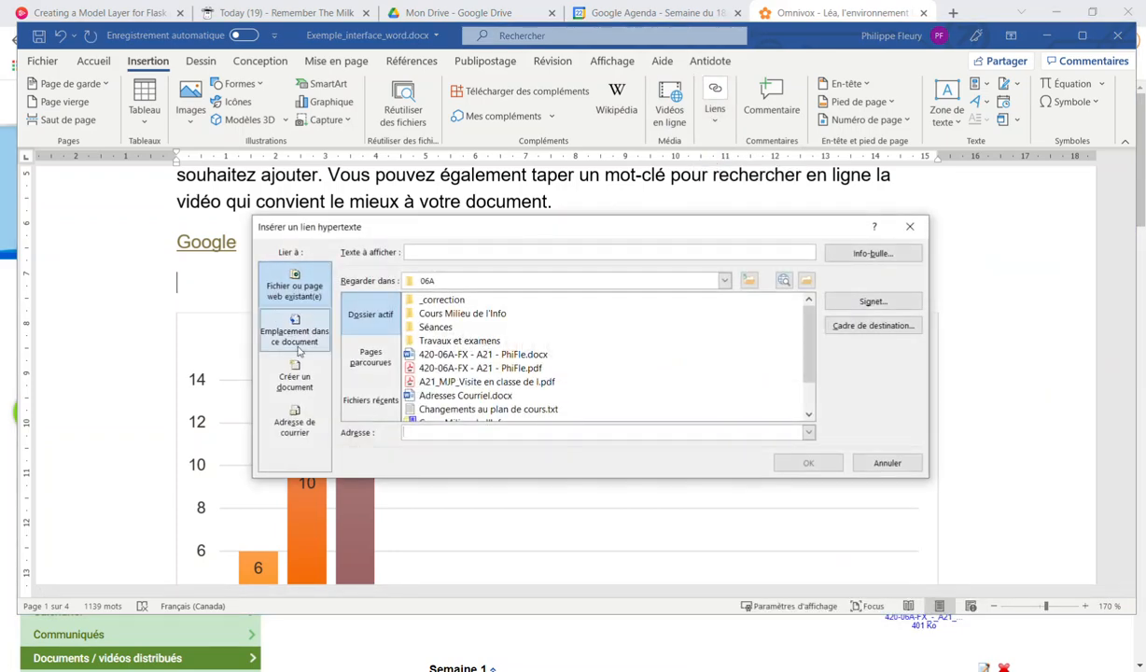
click(292, 327)
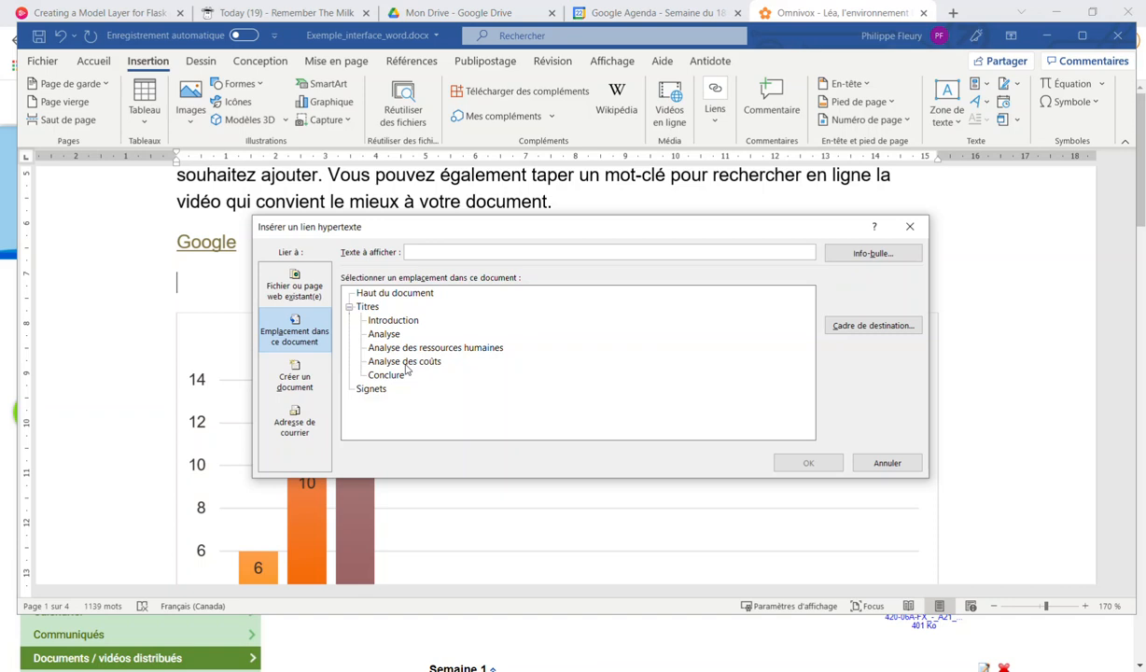
click(406, 362)
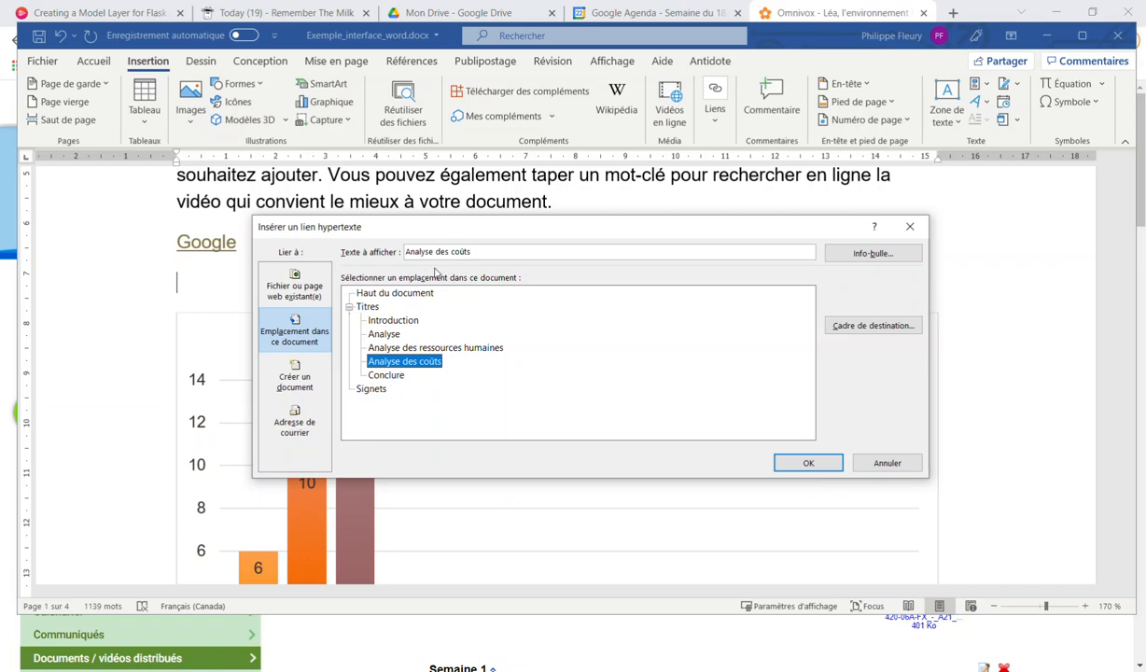
click(809, 463)
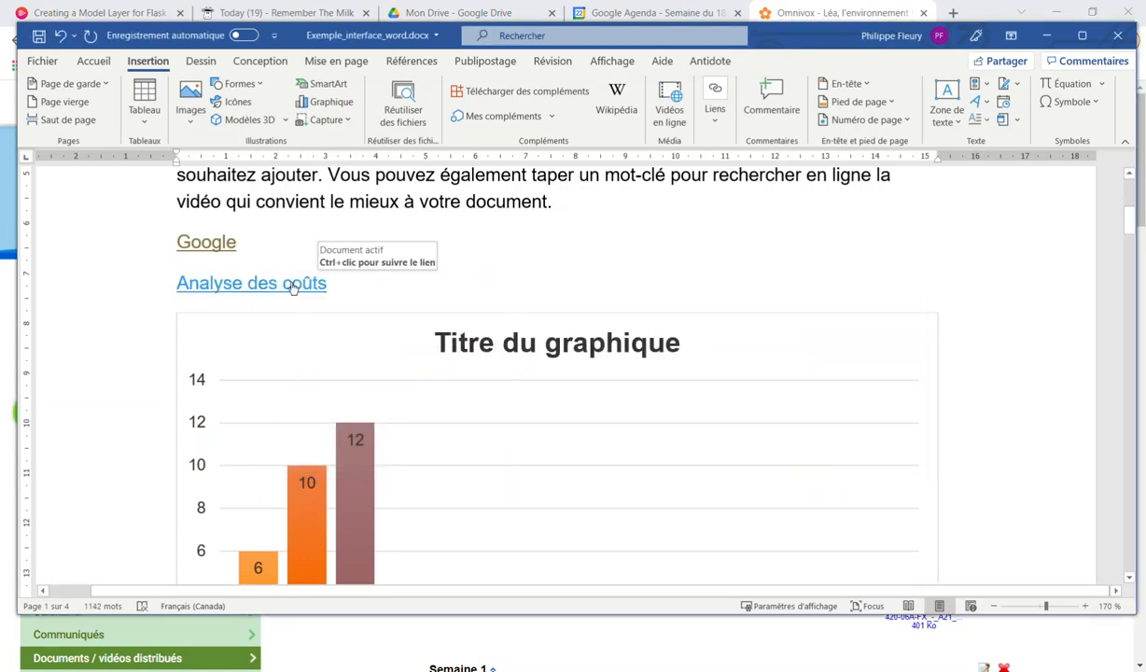
ctrl+click(292, 283)
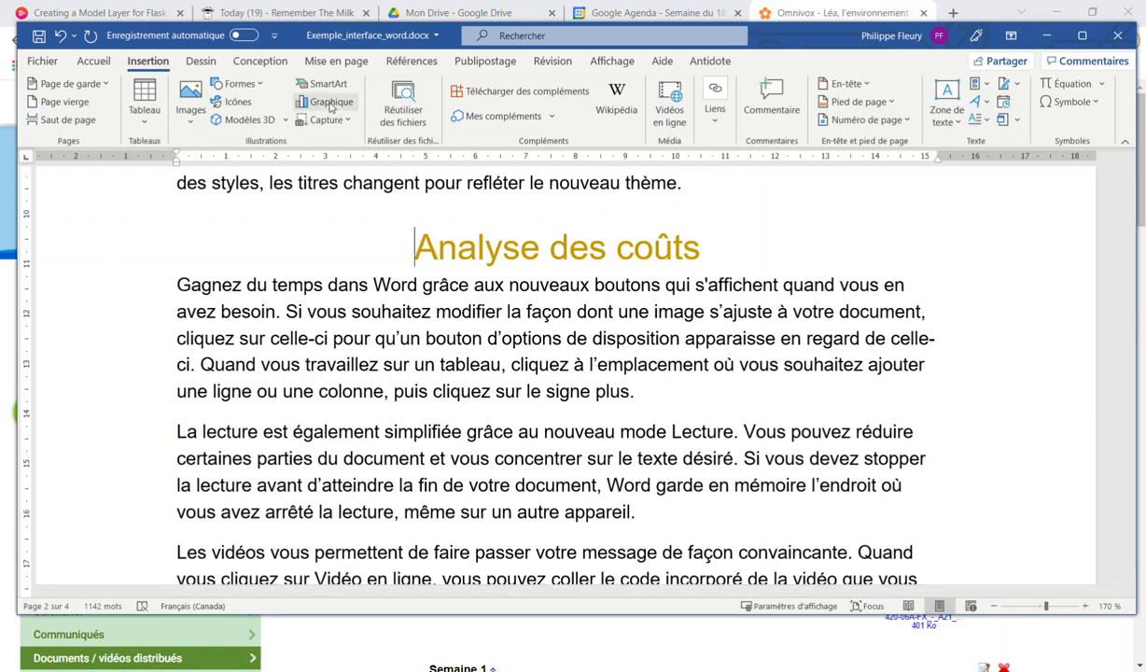
click(724, 116)
click(748, 168)
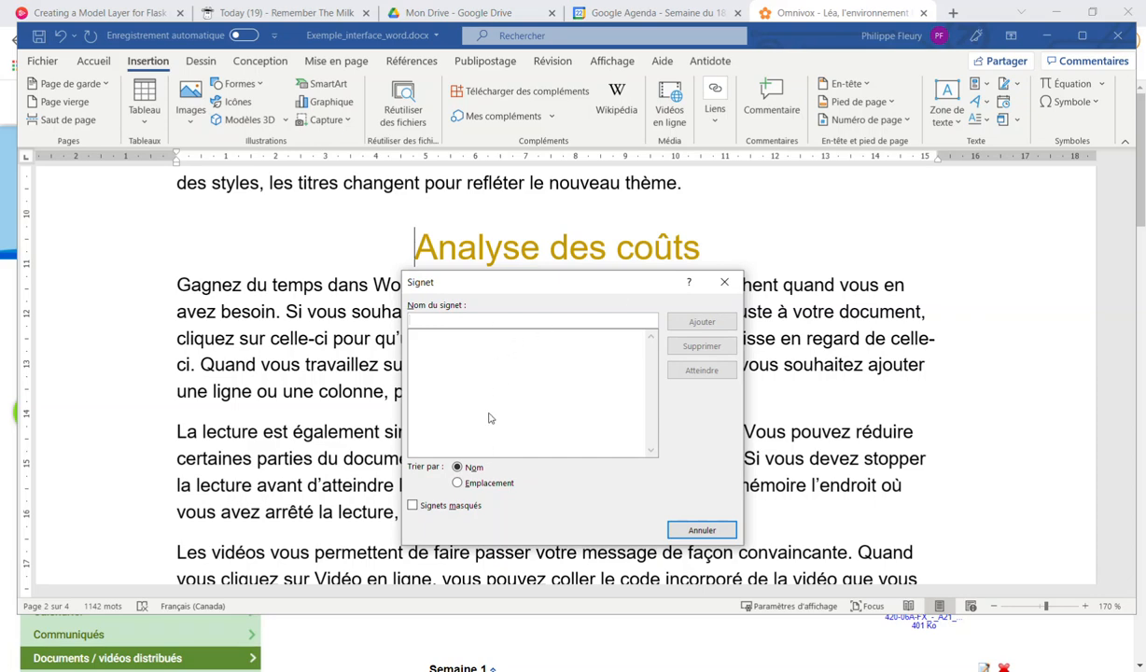
click(723, 284)
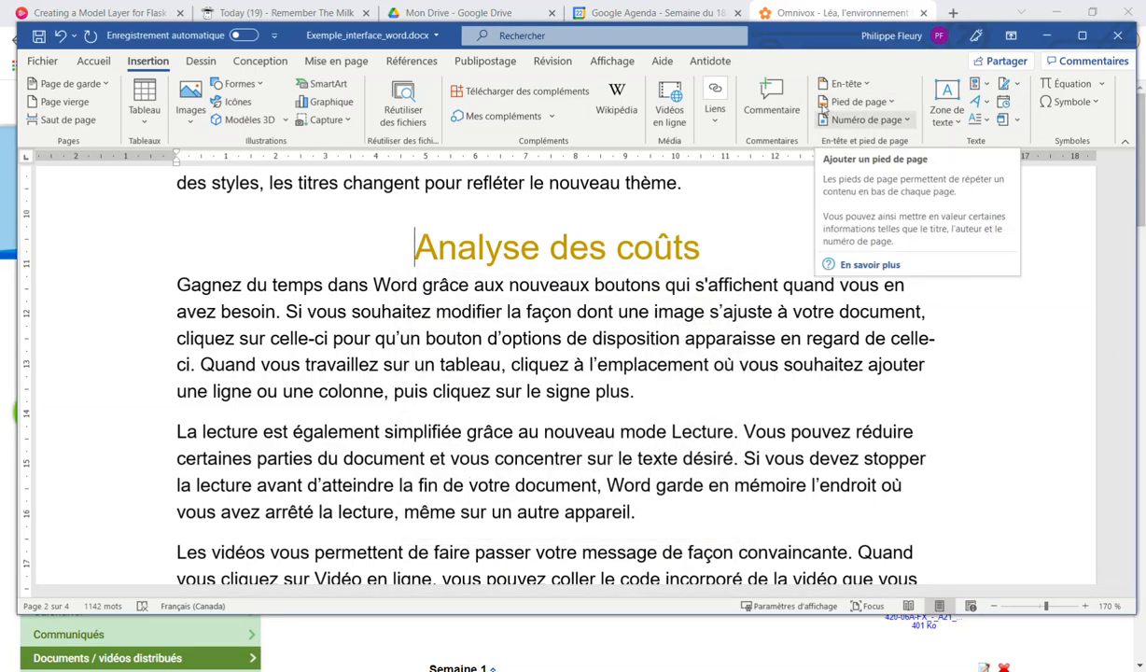
click(709, 137)
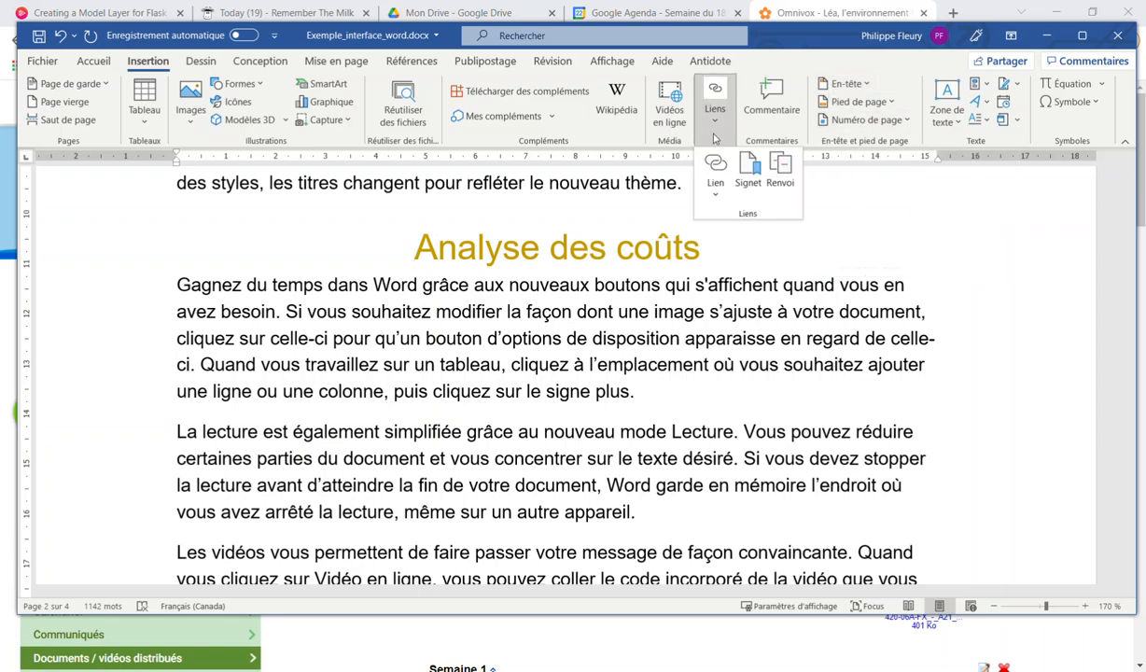
click(744, 177)
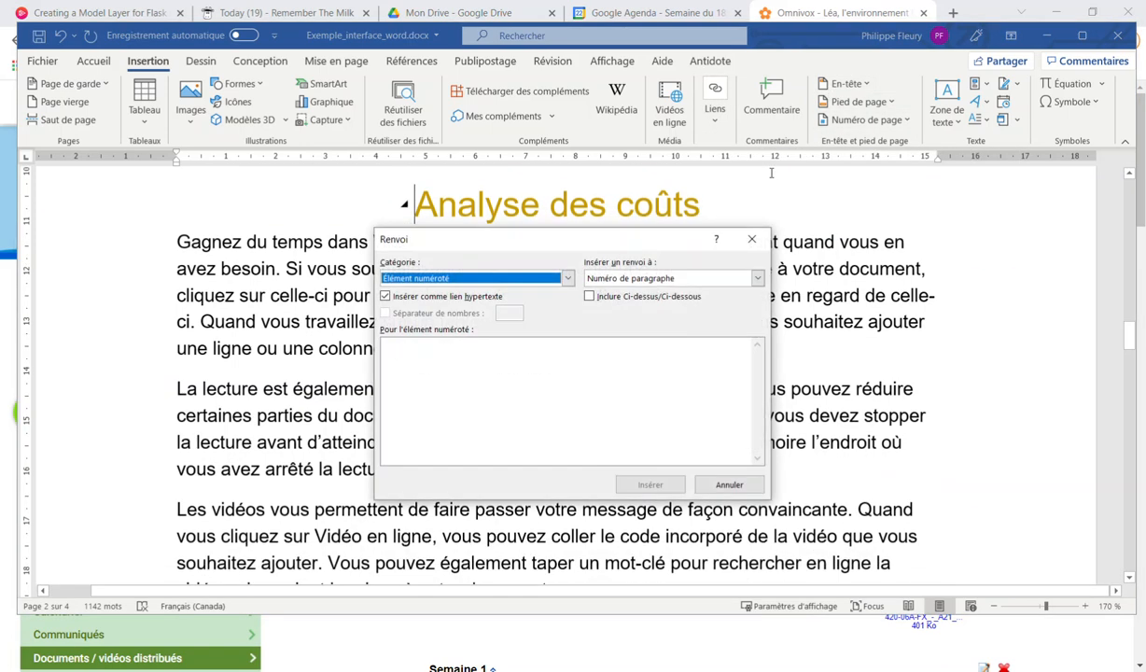
click(483, 278)
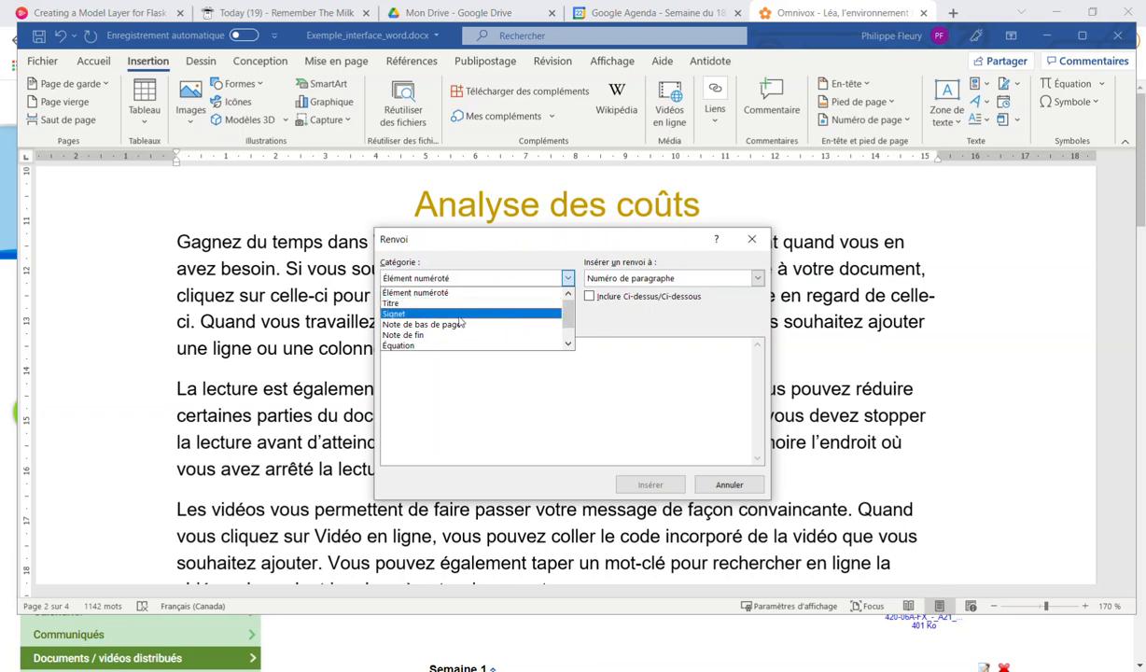
click(433, 304)
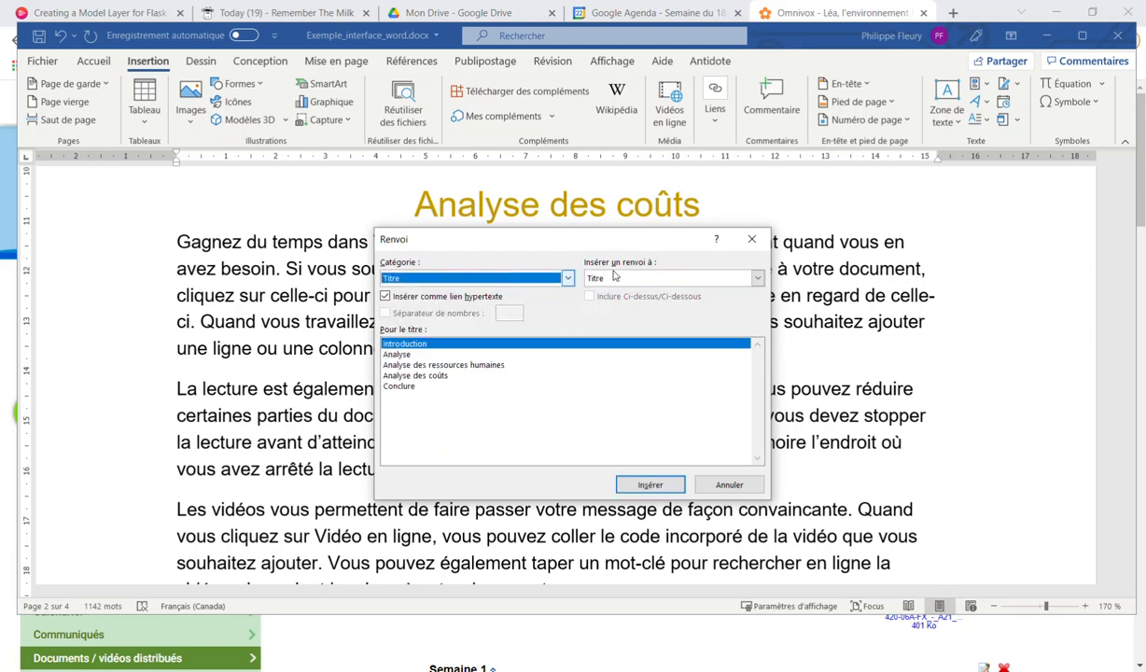
click(414, 375)
click(416, 356)
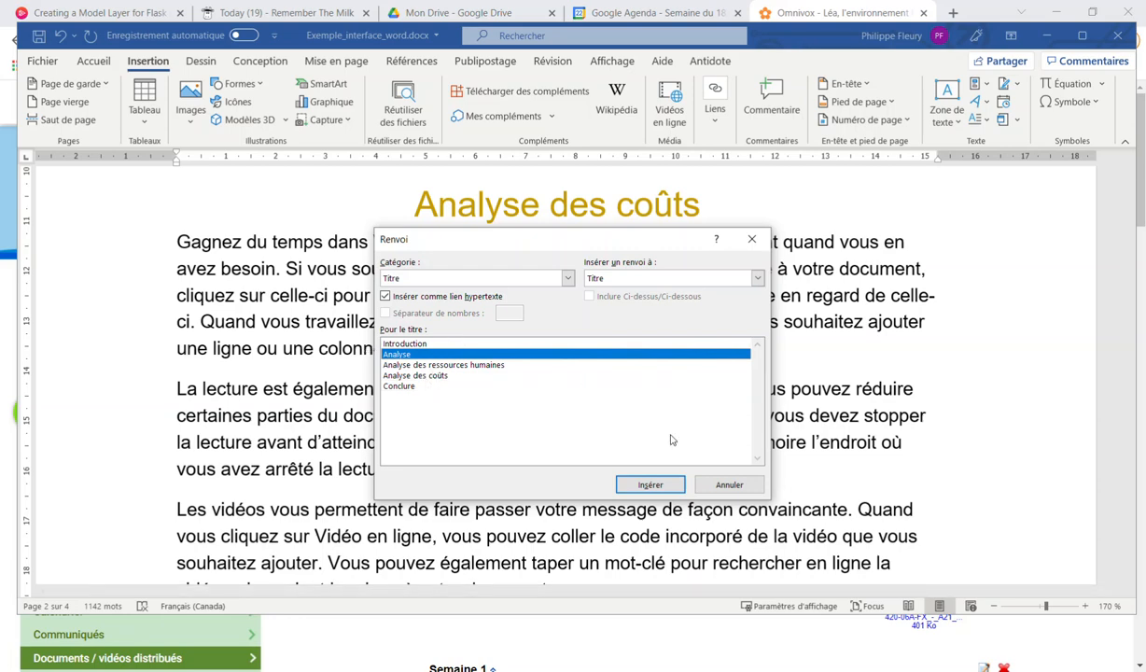
click(727, 484)
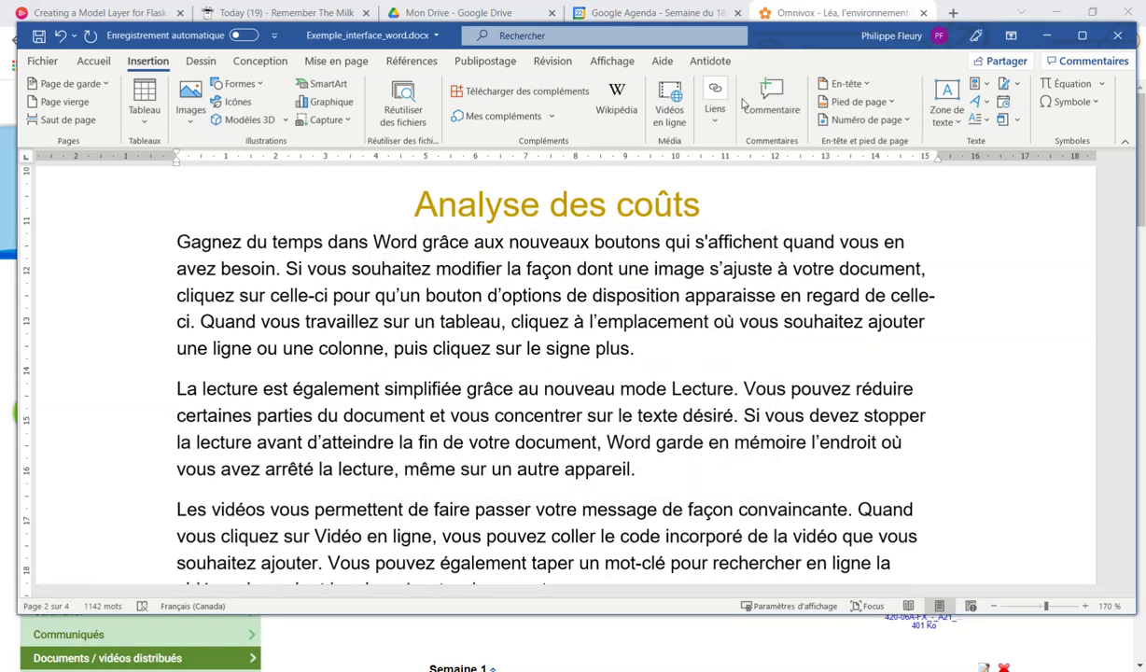
drag(412, 205, 702, 205)
Comment 'Cette section est trop longue' on the heading and reply 'Non, je l'aime comme ça'
click(771, 102)
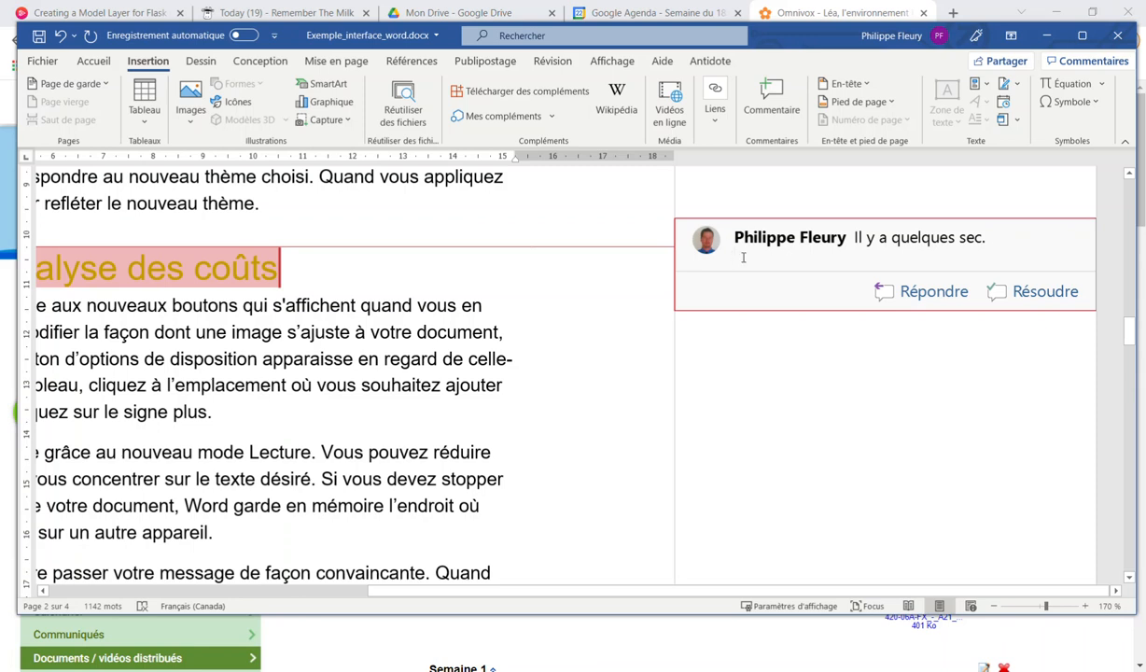
text(Cette section est trop )
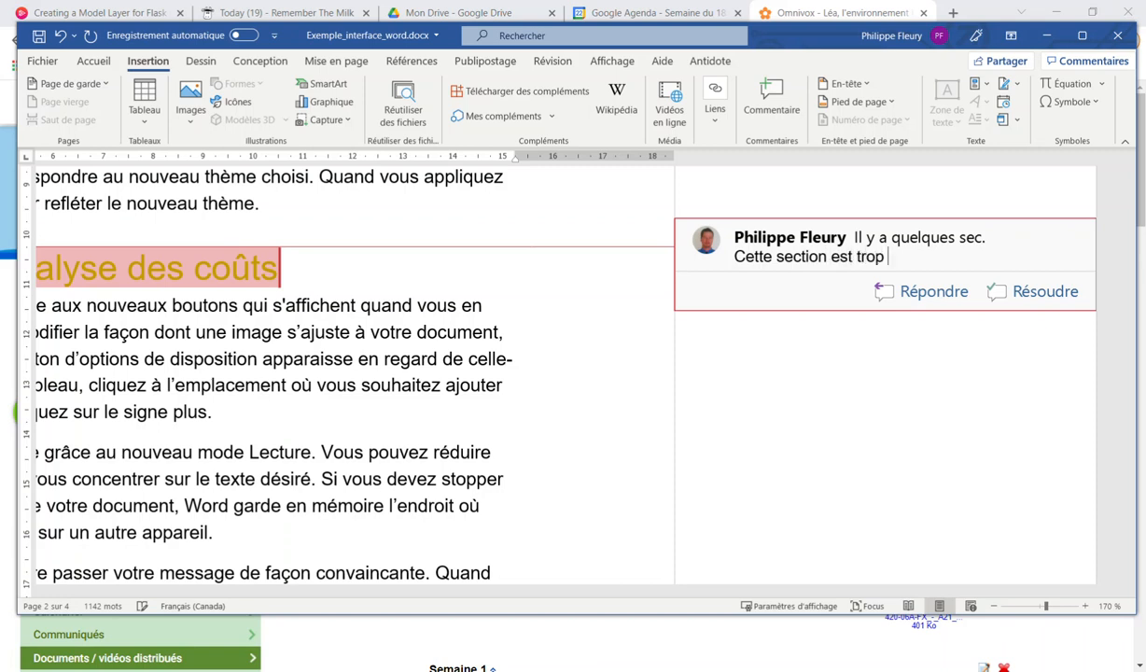
text(longue)
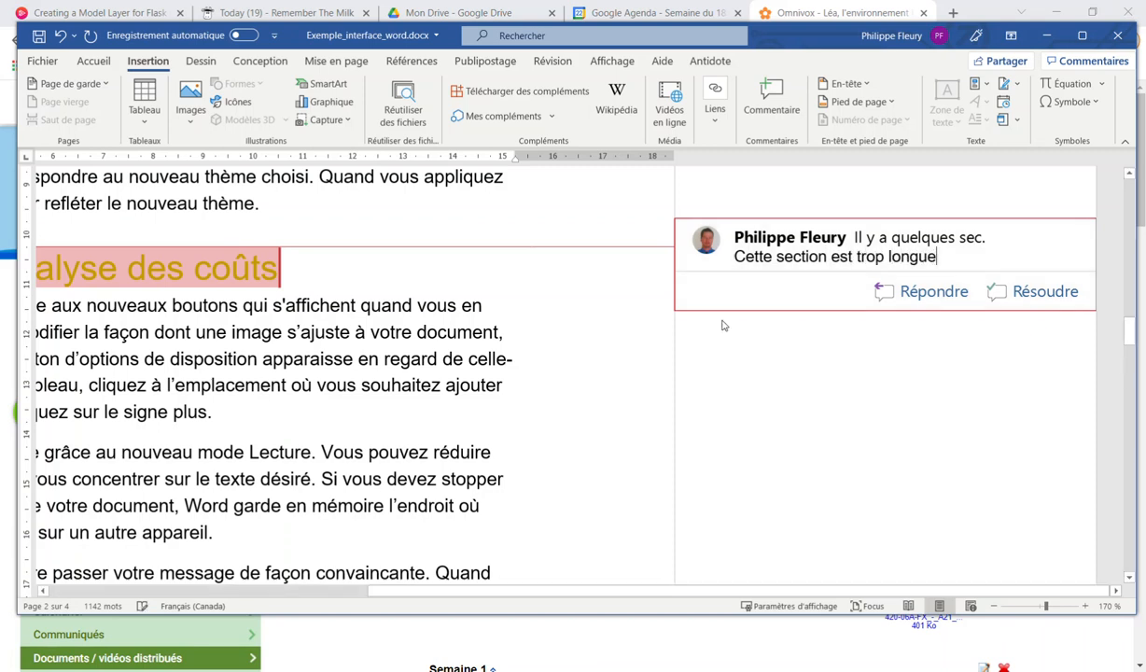
click(885, 293)
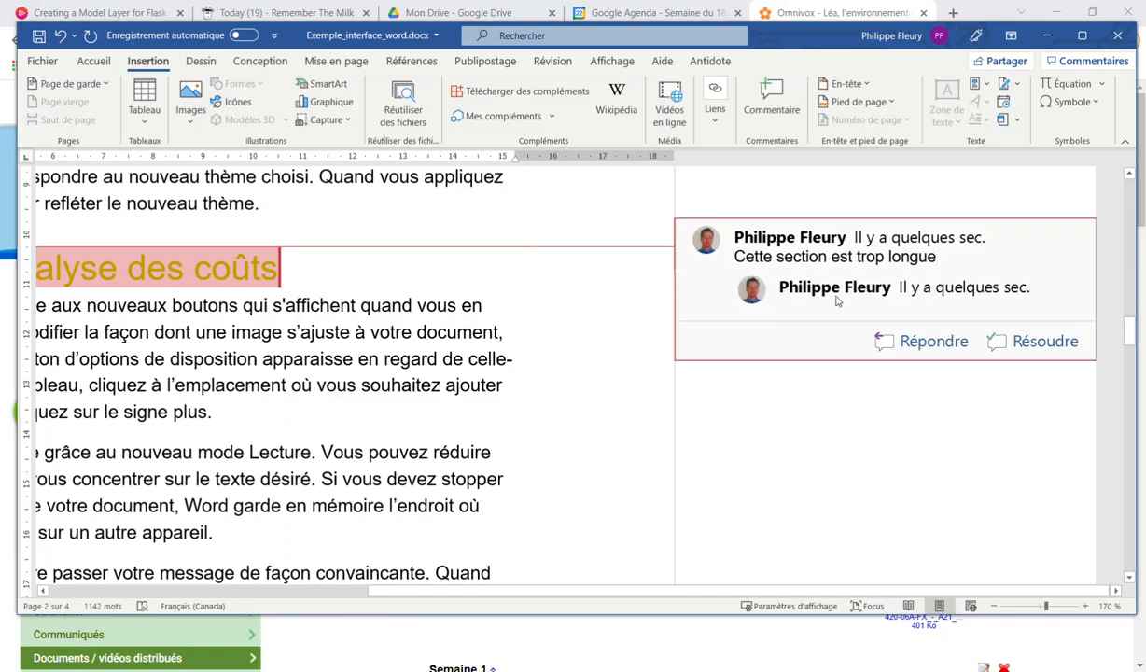
text(Non,)
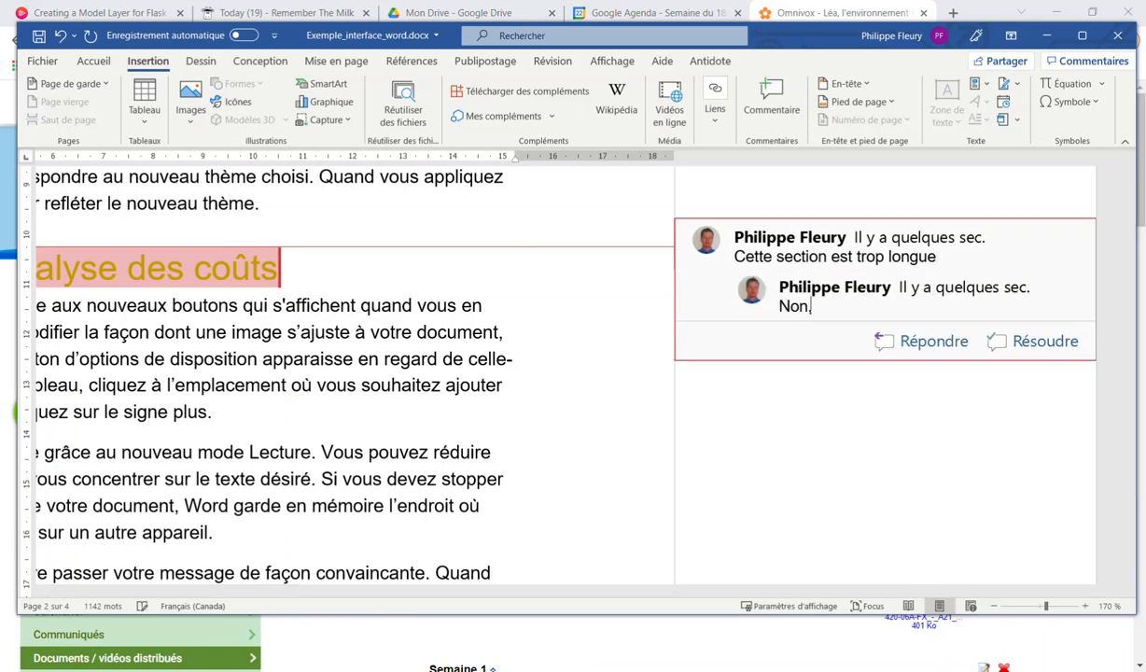
text( je l'aime comme ça)
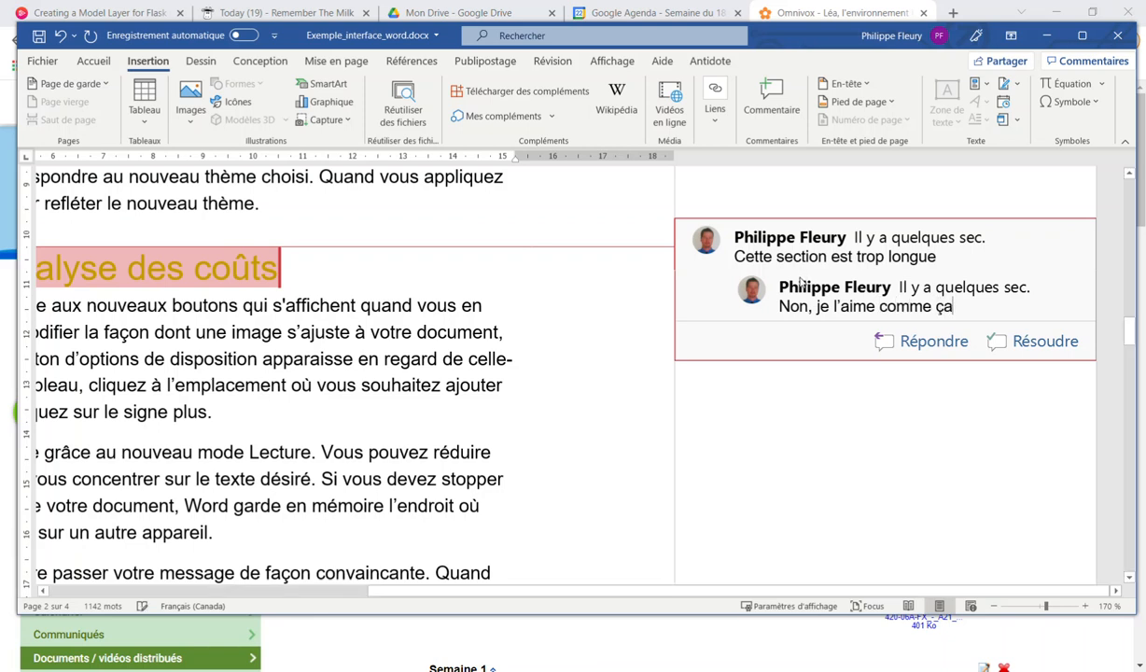
Mark the comment thread as resolved, then expand it again to check it
click(770, 349)
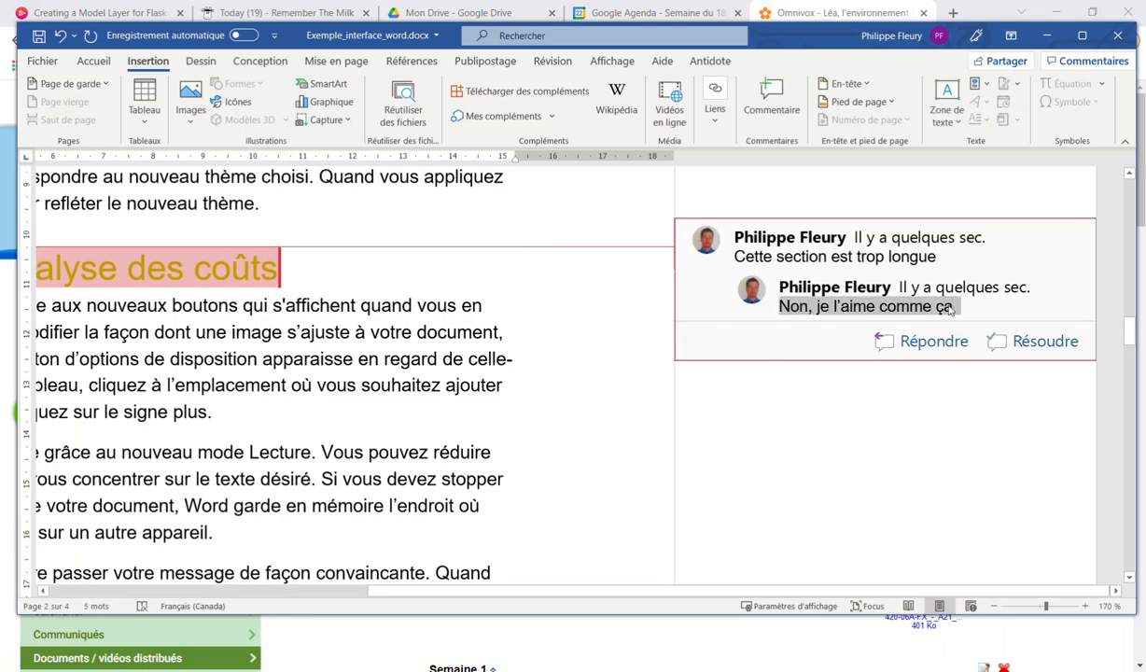
click(1025, 345)
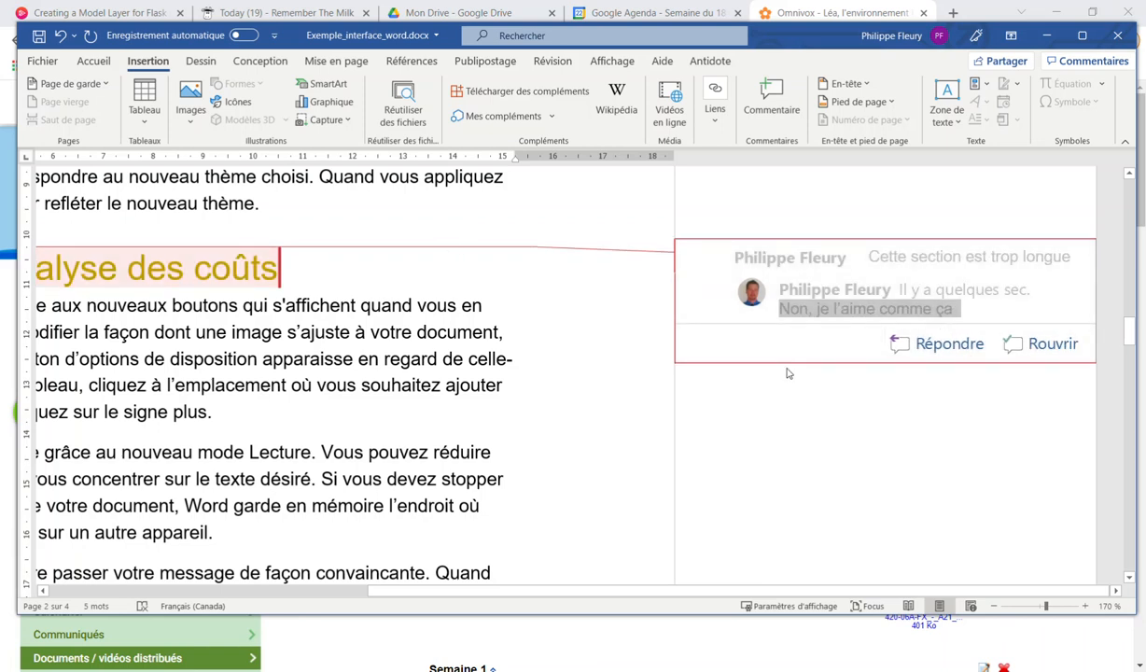
click(702, 275)
right_click(698, 261)
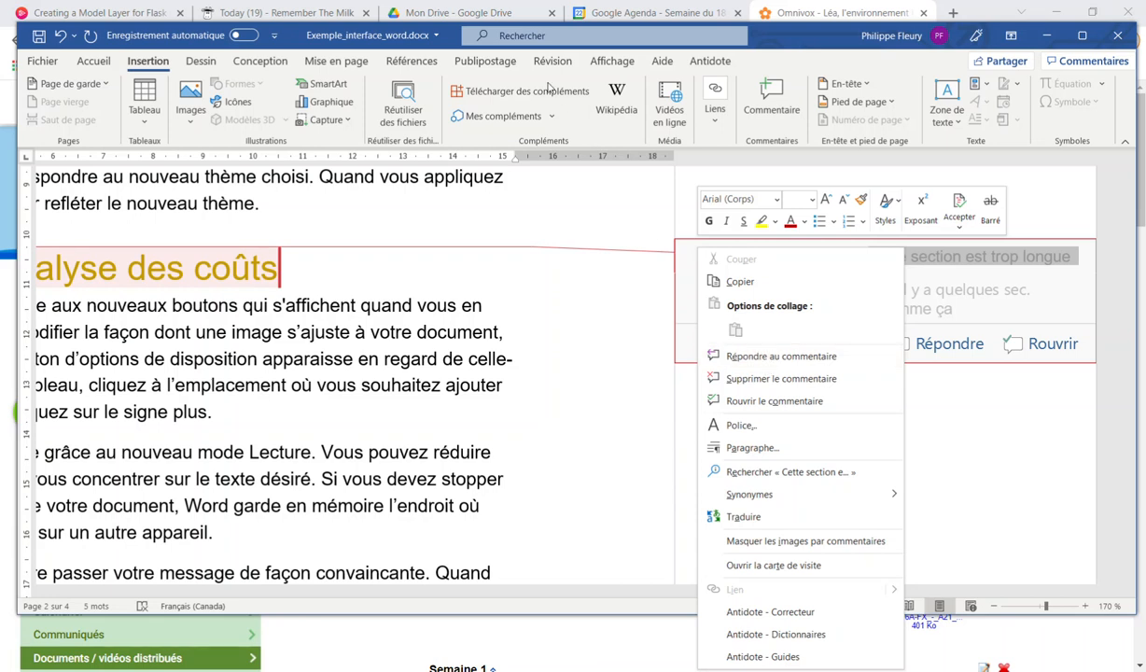
click(149, 70)
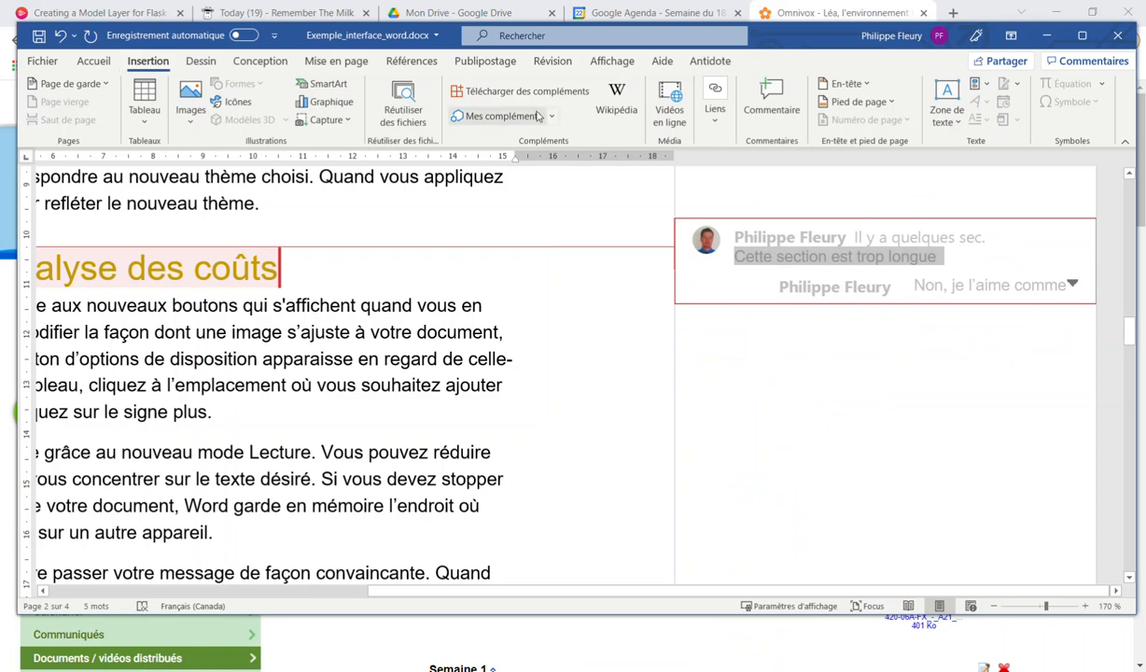